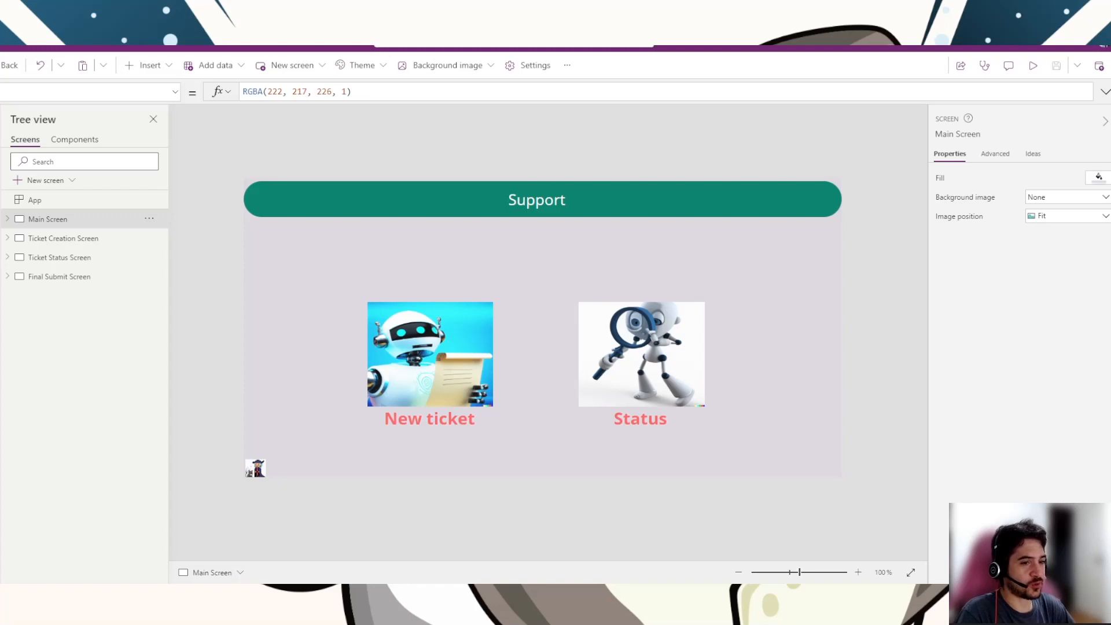
# Step: Examine the Banner component's contents and the properties of its Button2 control
pyautogui.click(74, 139)
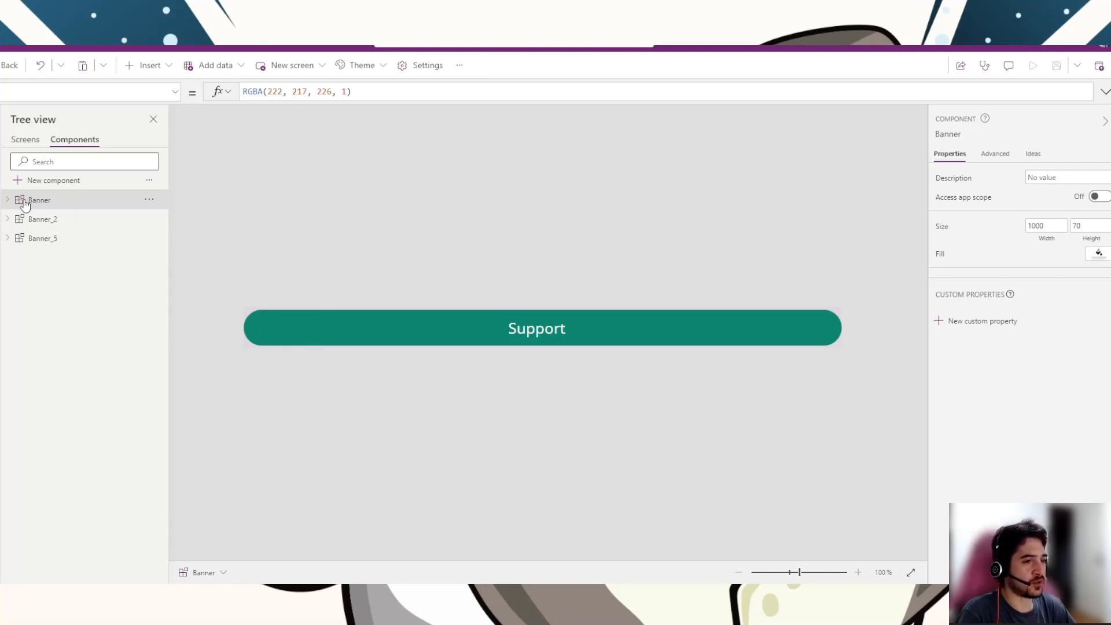
pyautogui.click(7, 200)
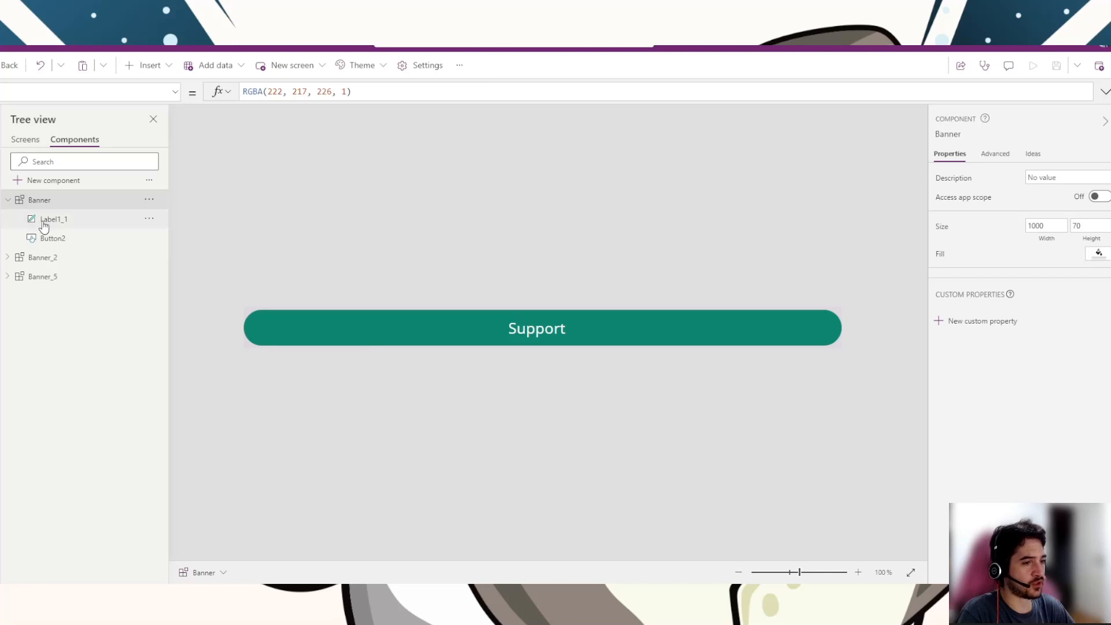
pyautogui.click(52, 238)
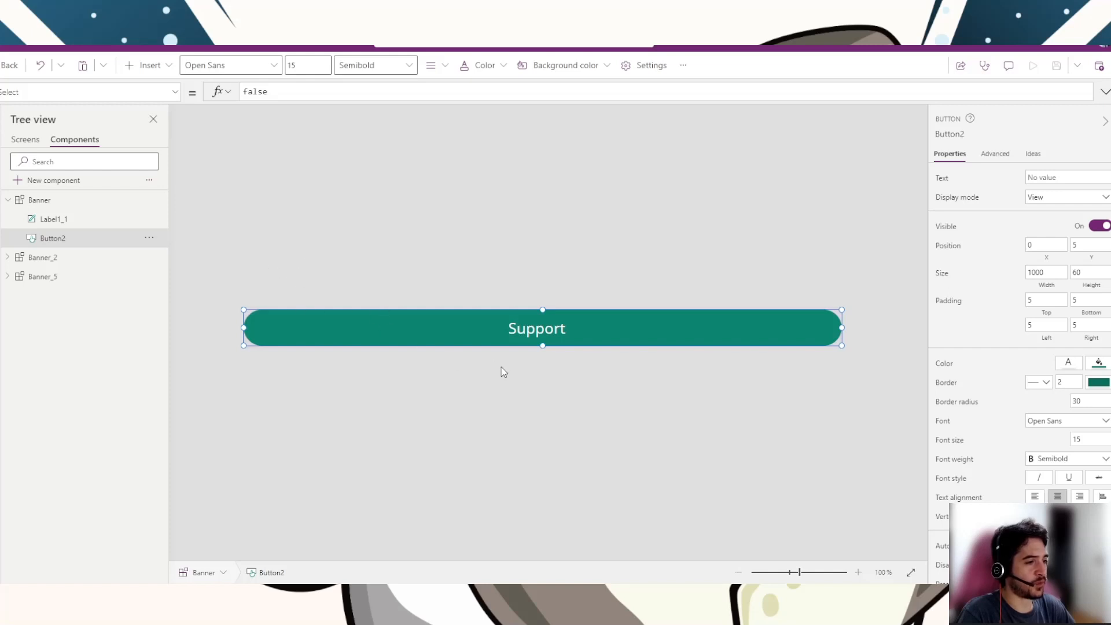
# Step: Examine the Main Screen's grp_StatusSearch and grp_NewTicket groups, inspecting the New ticket image and label and the Status button
pyautogui.click(26, 140)
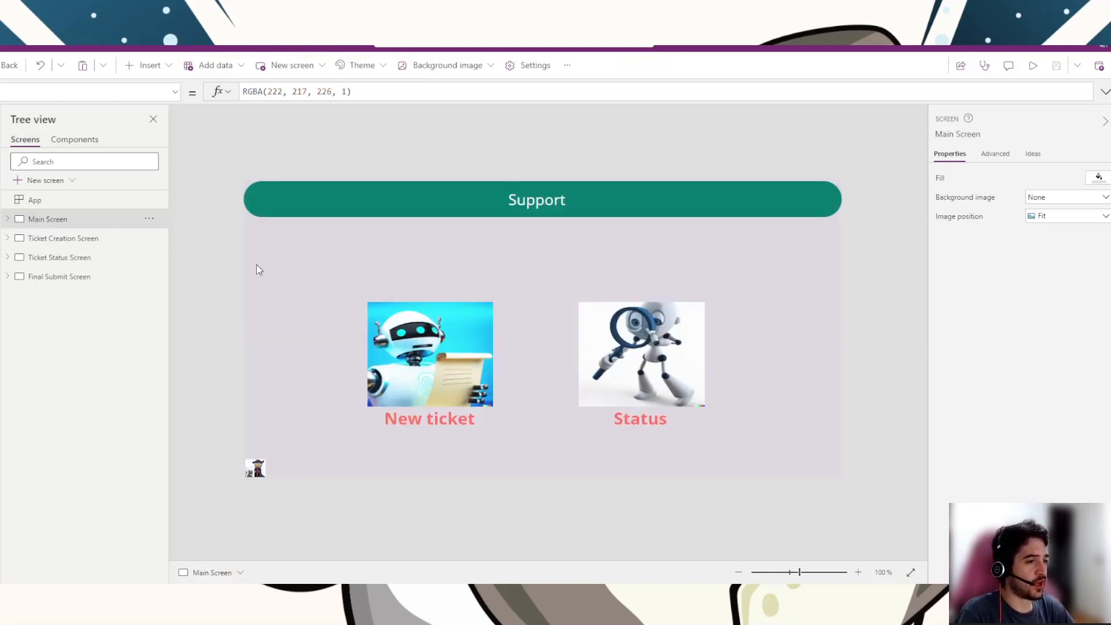
pyautogui.click(8, 219)
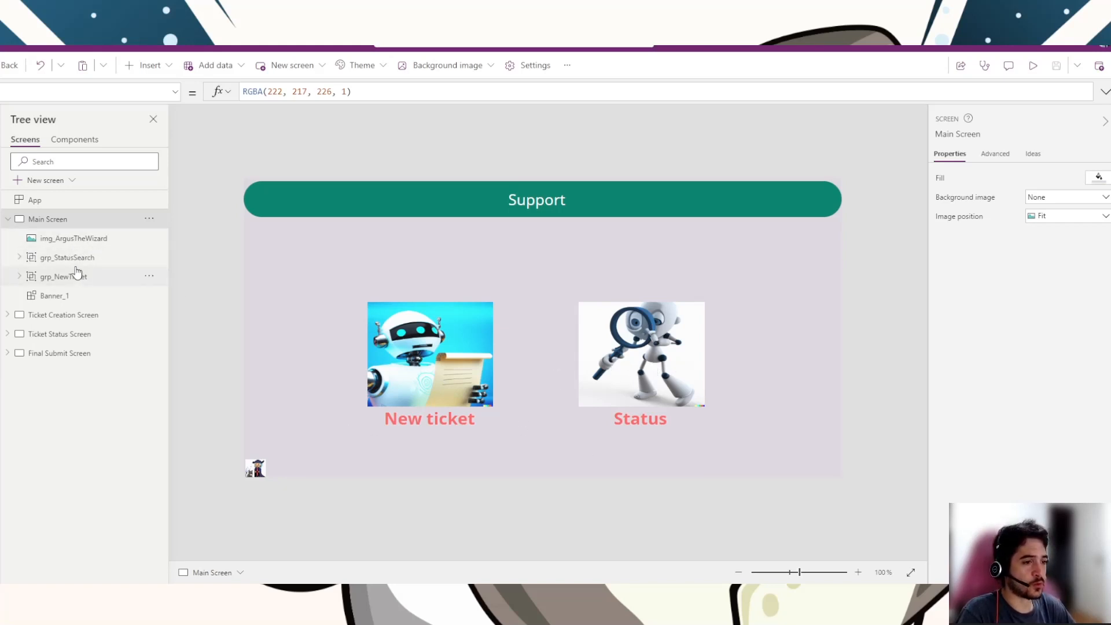
pyautogui.click(19, 257)
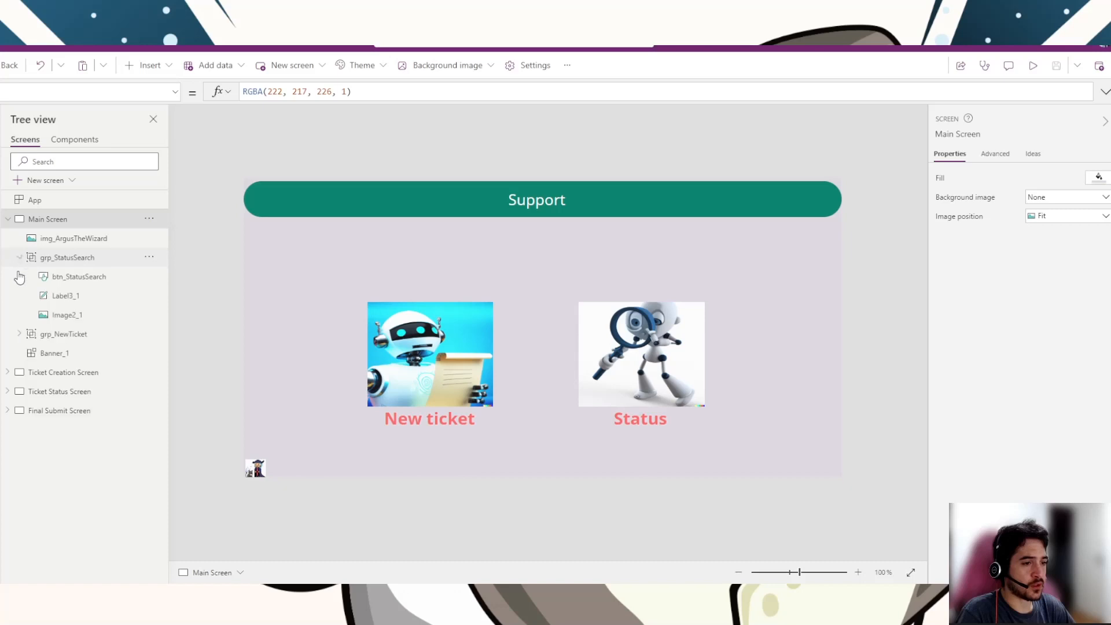
pyautogui.click(19, 334)
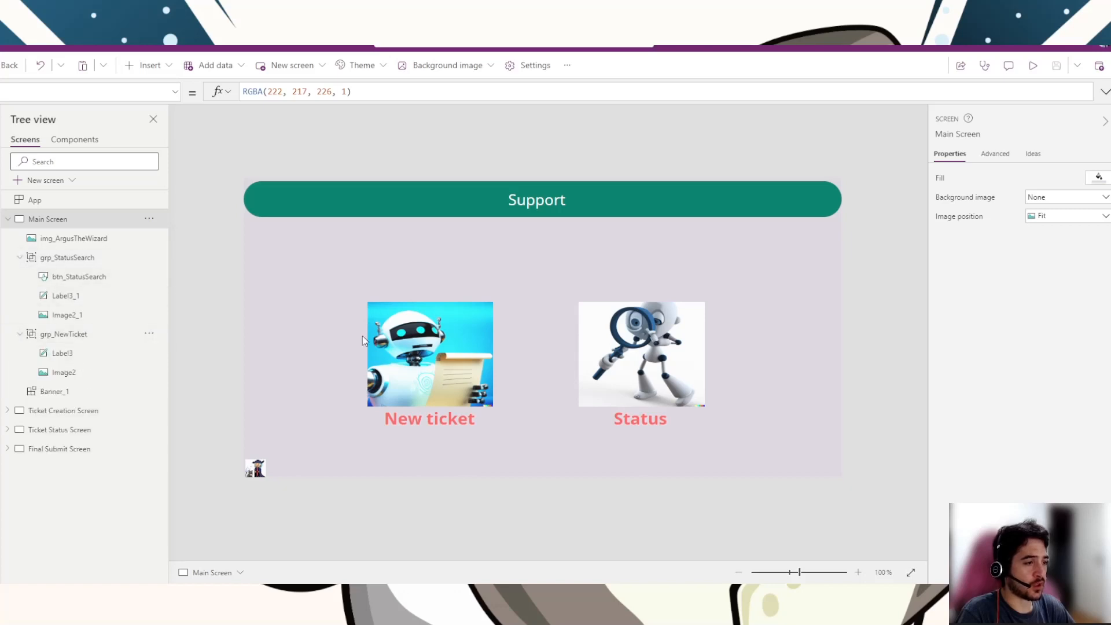
pyautogui.click(435, 364)
pyautogui.click(435, 363)
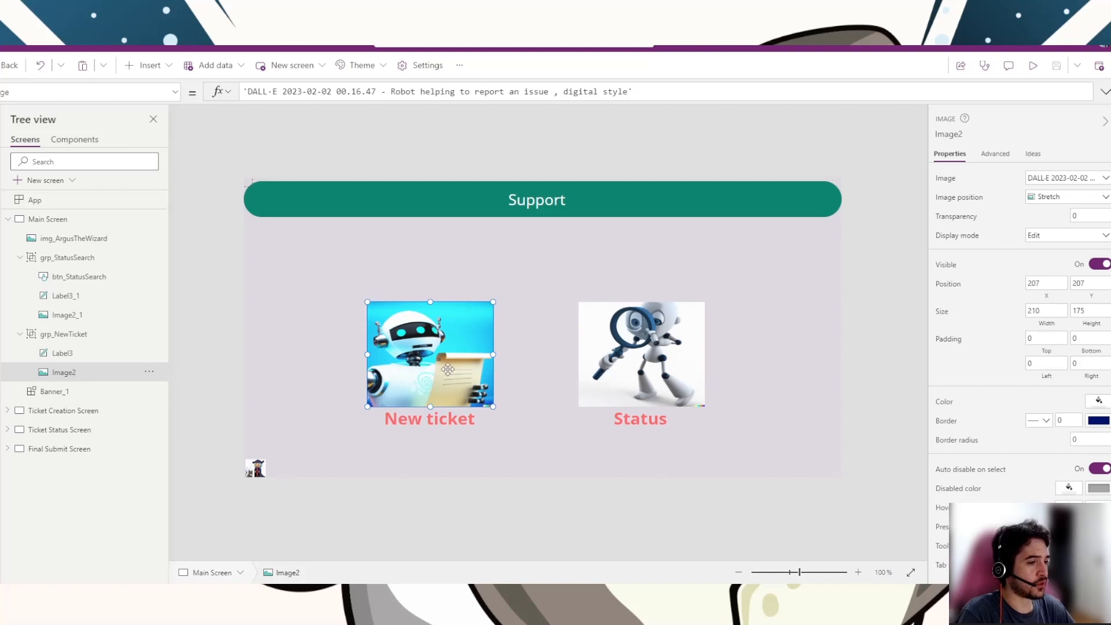
pyautogui.click(426, 424)
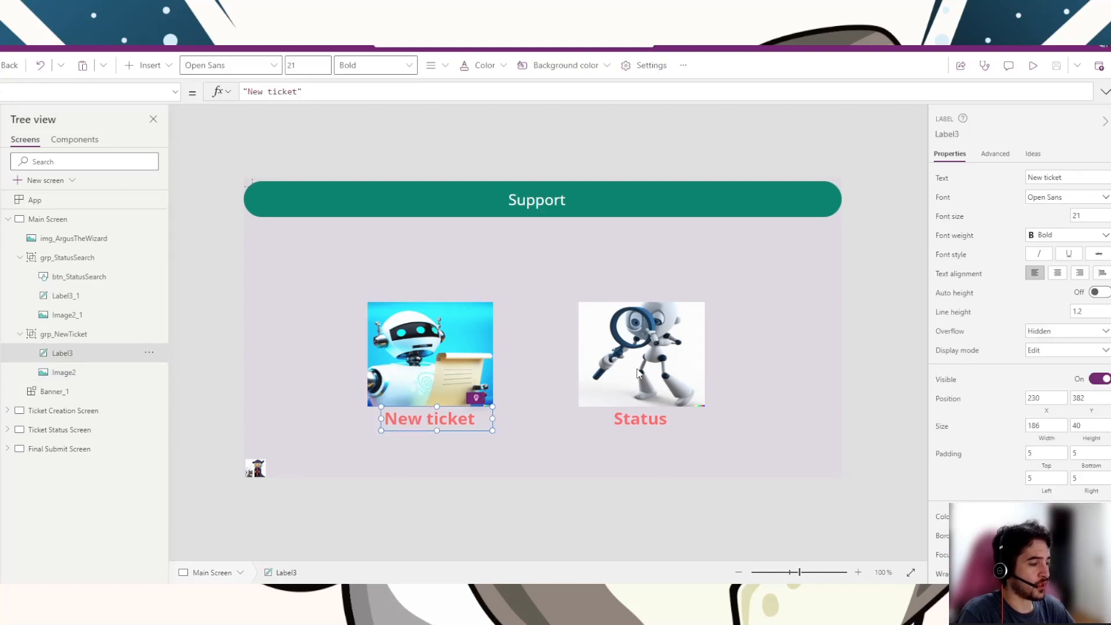
pyautogui.click(638, 373)
pyautogui.click(637, 370)
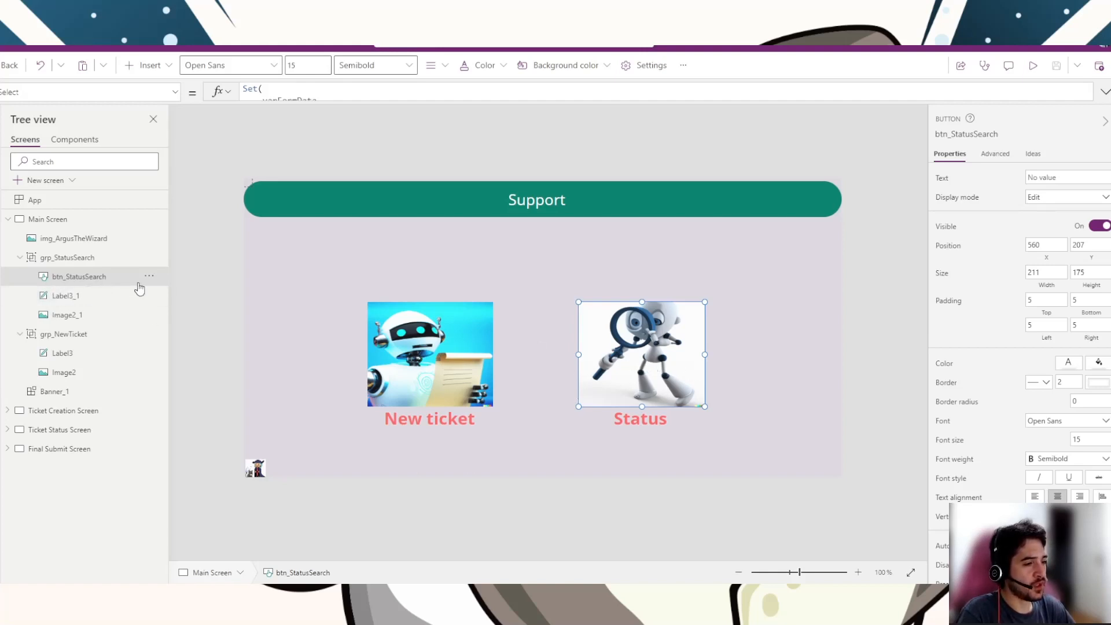
# Step: Preview the app from the Main Screen and return to editing, inspecting btn_StatusSearch between previews
pyautogui.click(1033, 67)
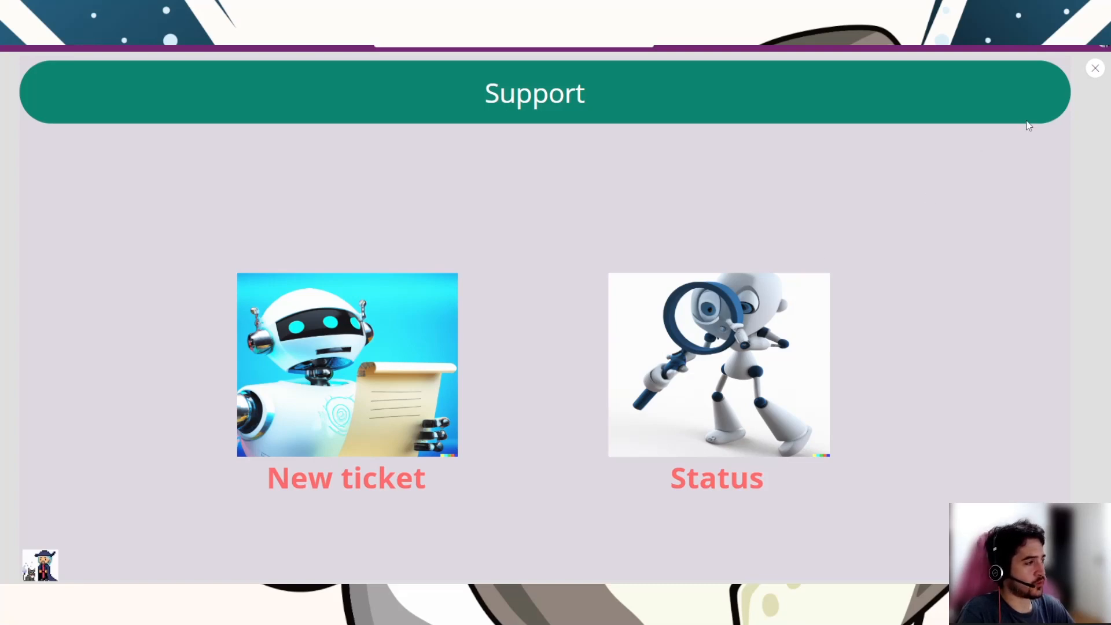
pyautogui.click(1094, 68)
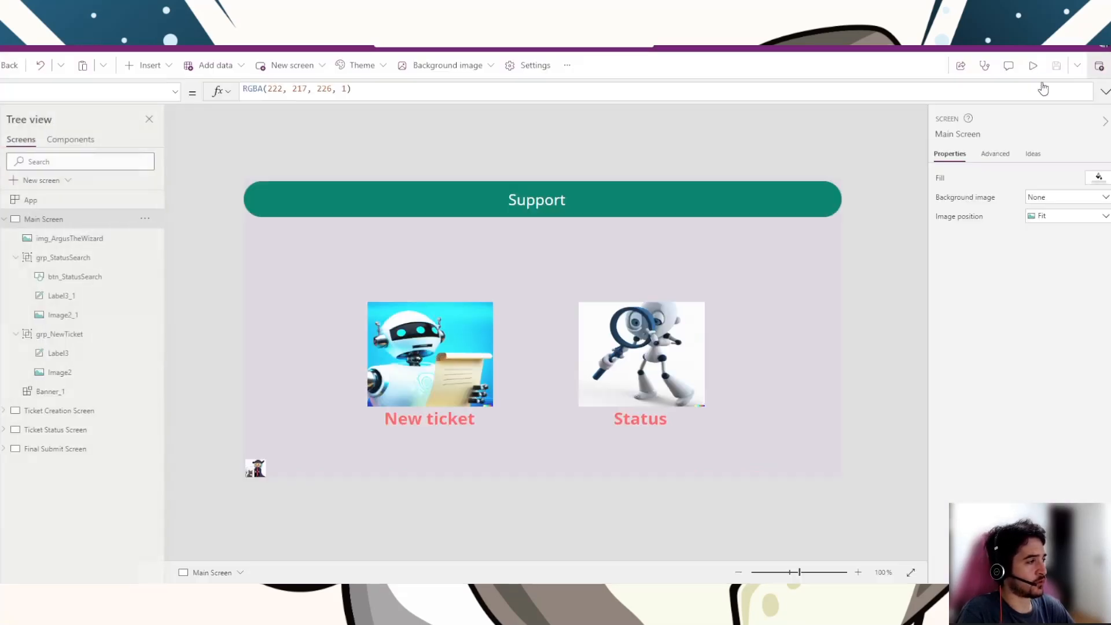
pyautogui.click(79, 277)
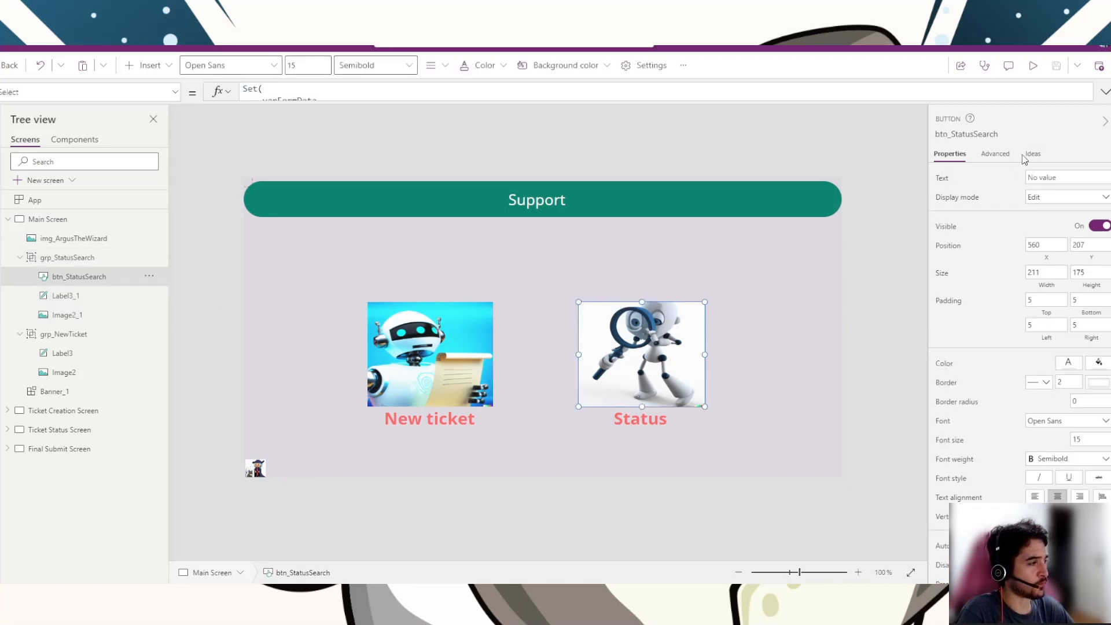
pyautogui.click(1033, 67)
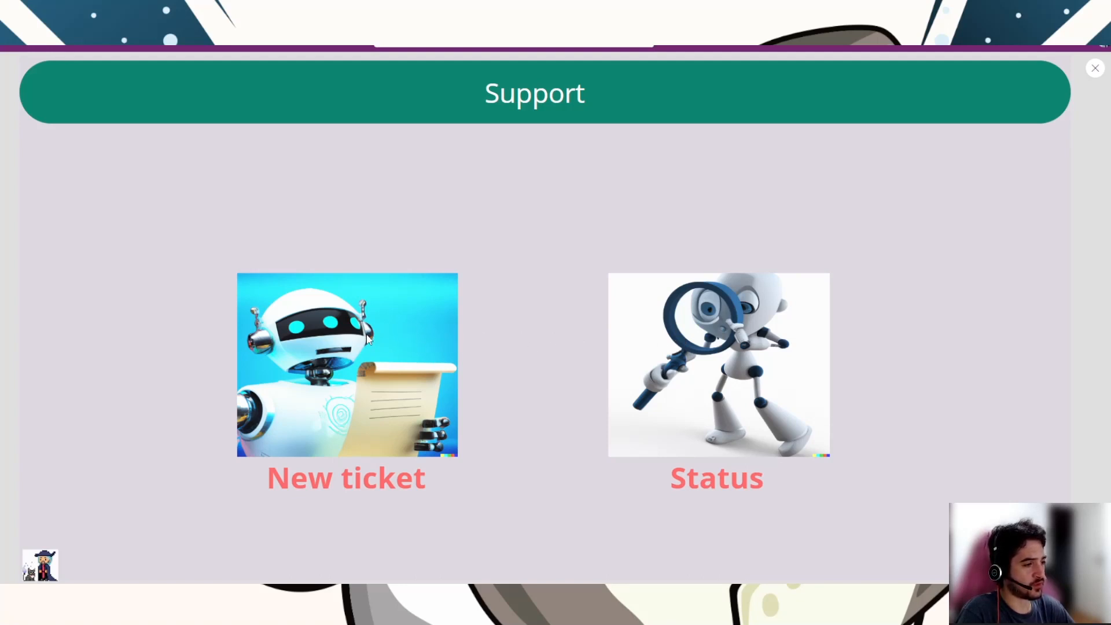
pyautogui.click(1095, 70)
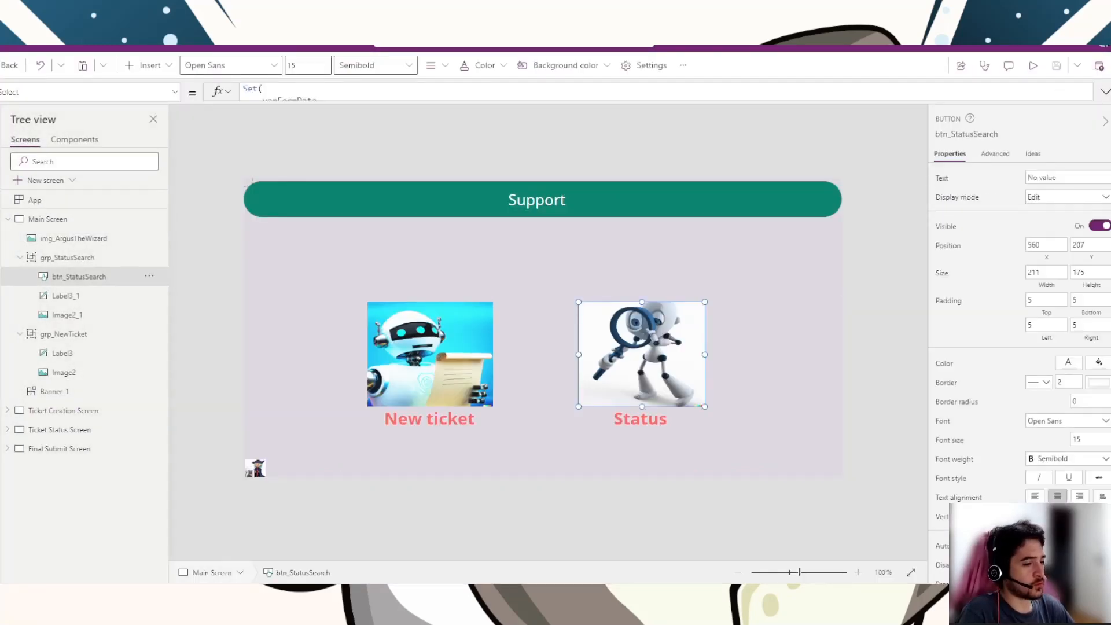
pyautogui.click(1033, 66)
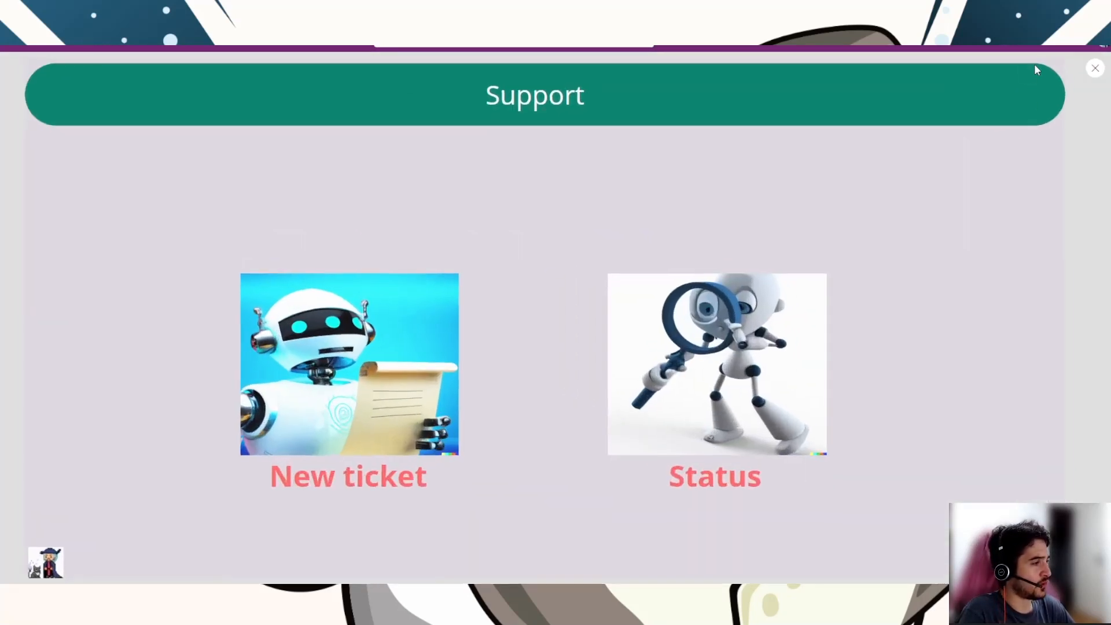
pyautogui.click(1094, 69)
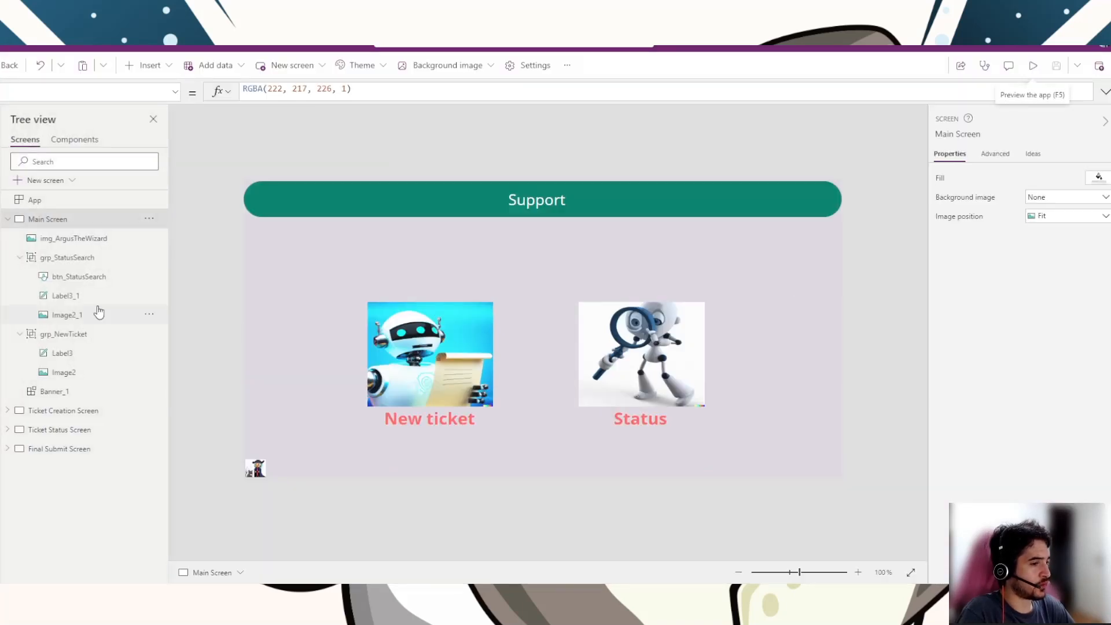
# Step: Read the full OnSelect formula of btn_StatusSearch in the expanded formula bar
pyautogui.click(78, 282)
pyautogui.click(77, 282)
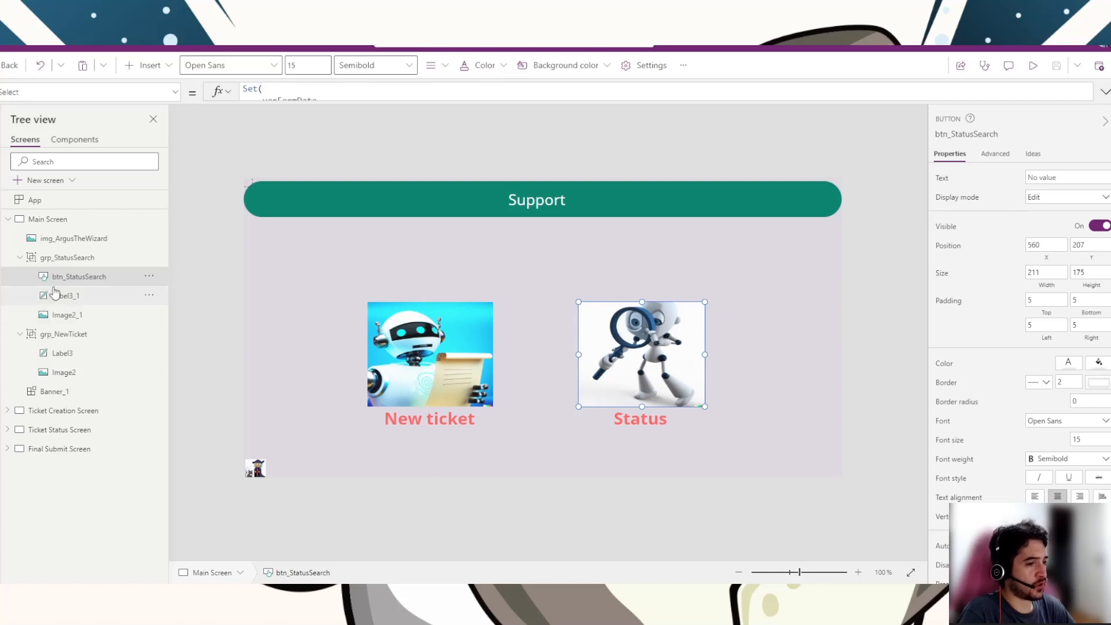
pyautogui.scroll(-2, 1042, 402)
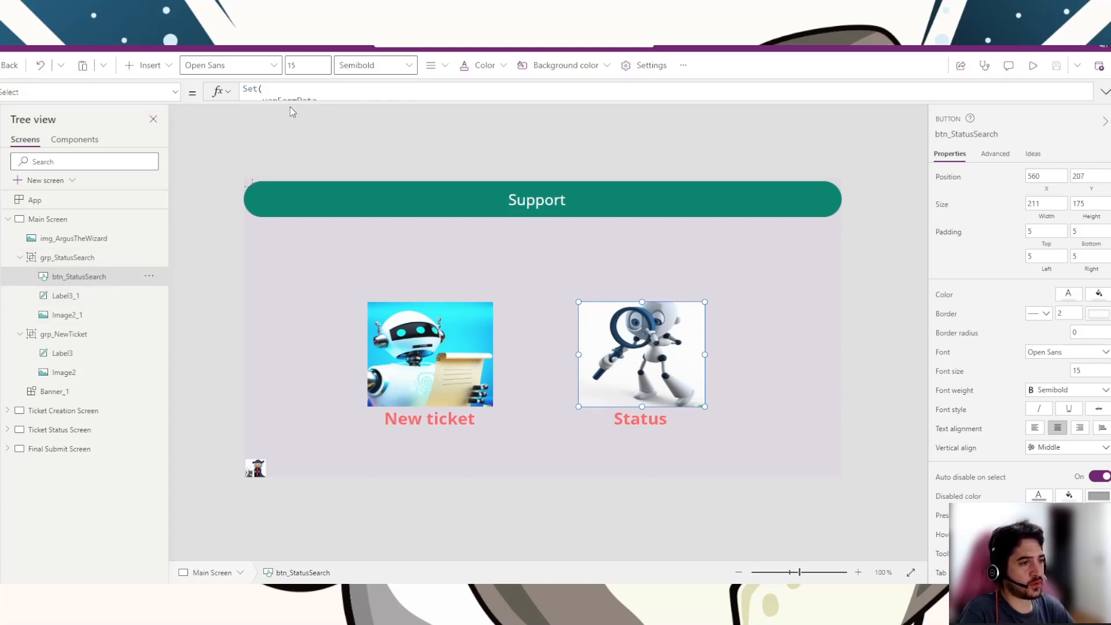
pyautogui.moveTo(290, 102); pyautogui.dragTo(270, 237)
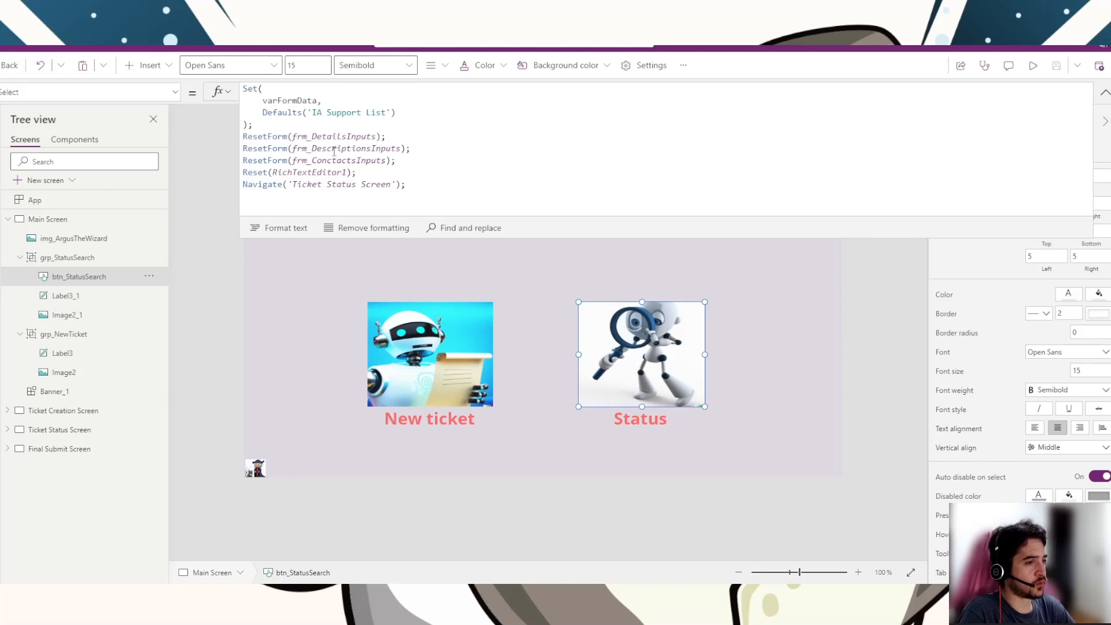
pyautogui.click(269, 139)
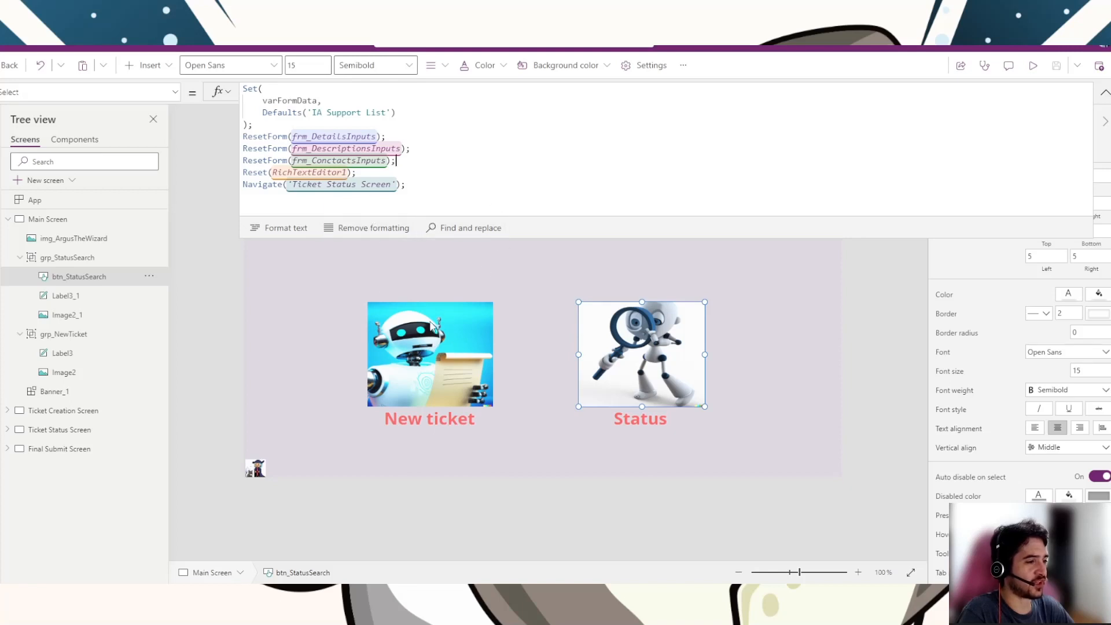
pyautogui.click(337, 173)
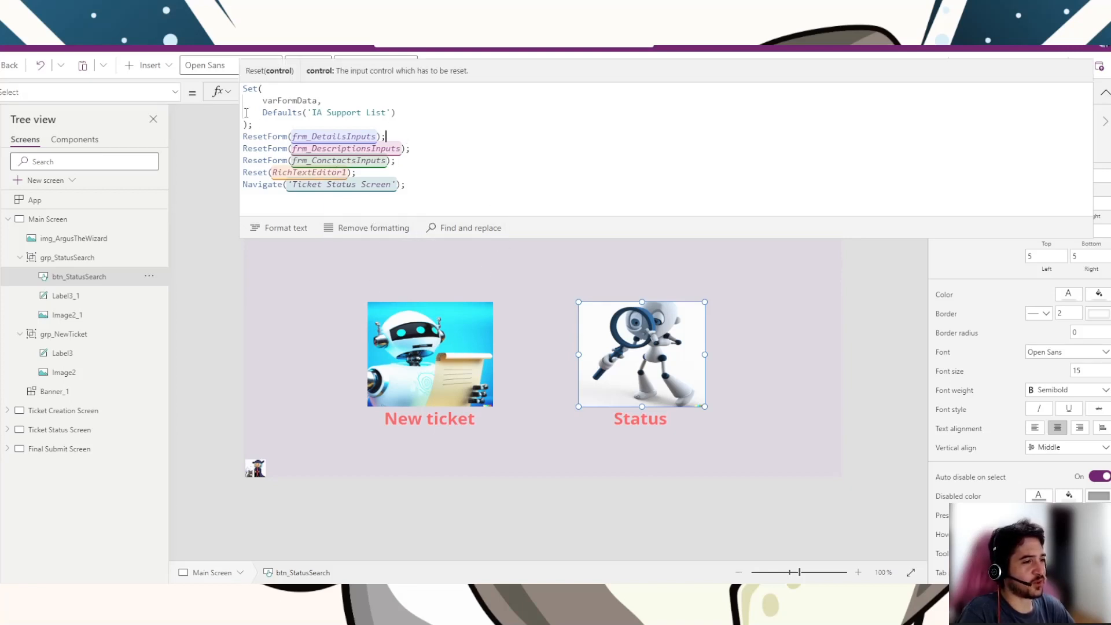
# Step: Read the OnSelect formula of the New ticket image, including its Navigate target, and collapse the formula bar
pyautogui.click(434, 376)
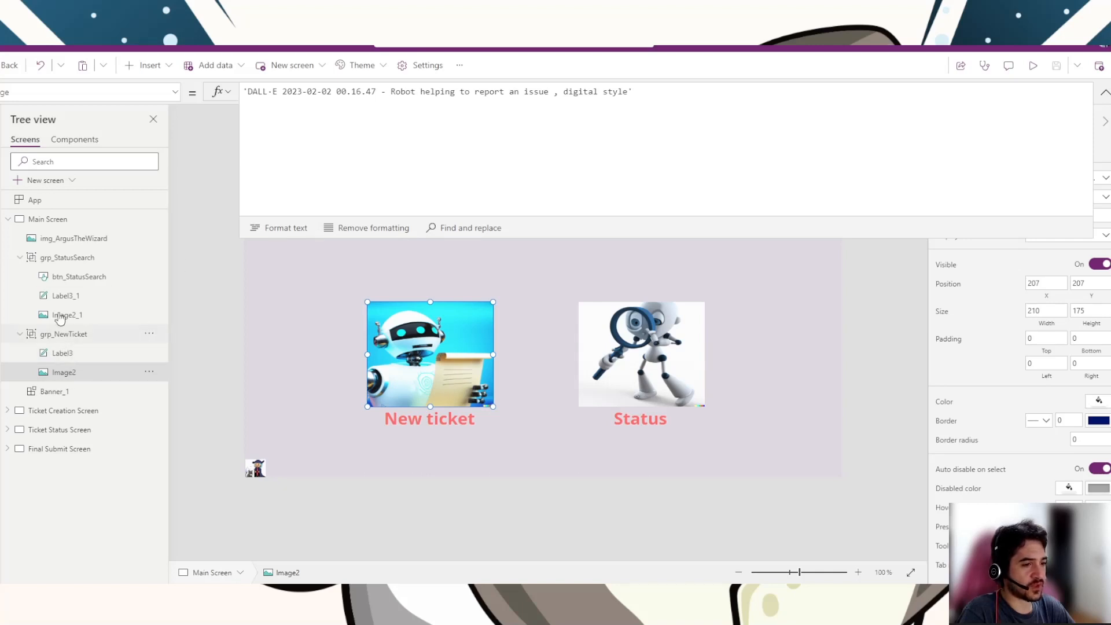
pyautogui.click(175, 92)
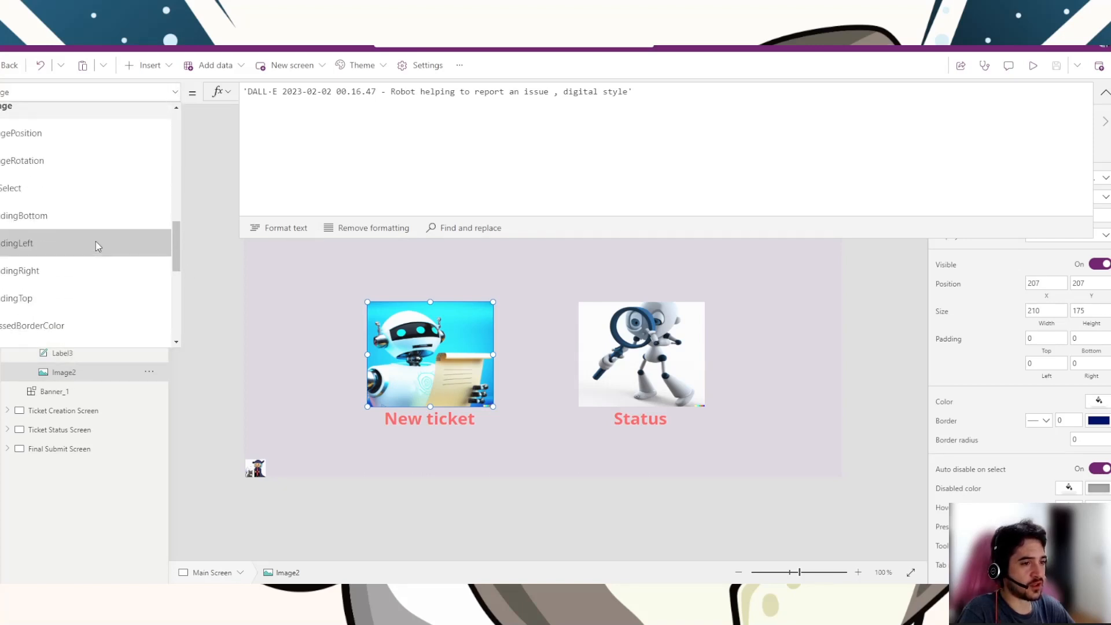
pyautogui.click(52, 188)
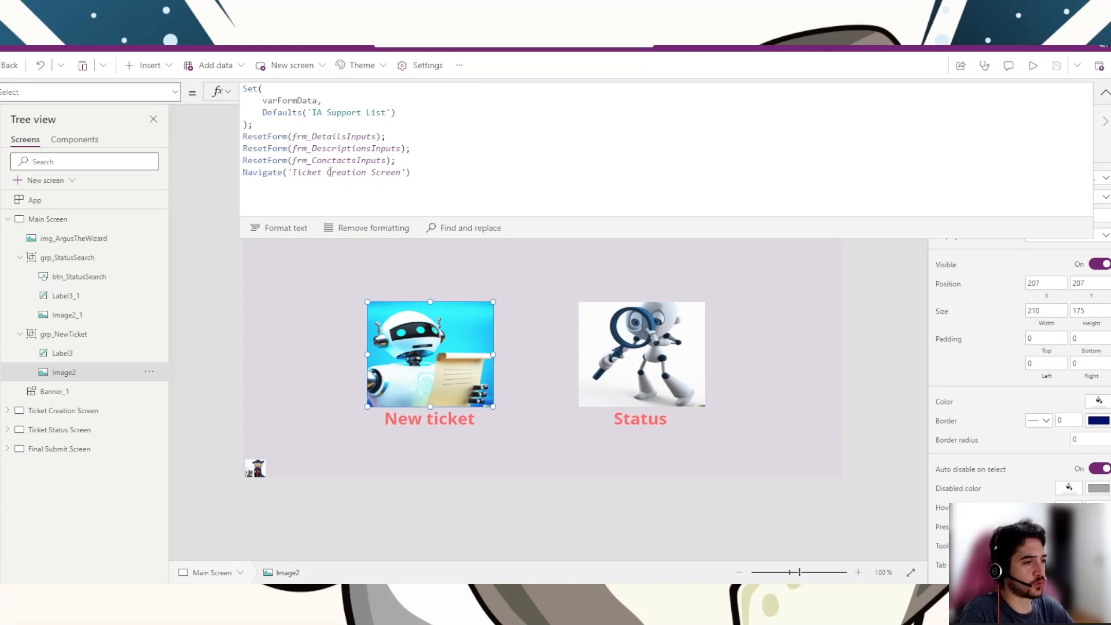
pyautogui.moveTo(289, 172); pyautogui.dragTo(405, 172)
pyautogui.click(411, 173)
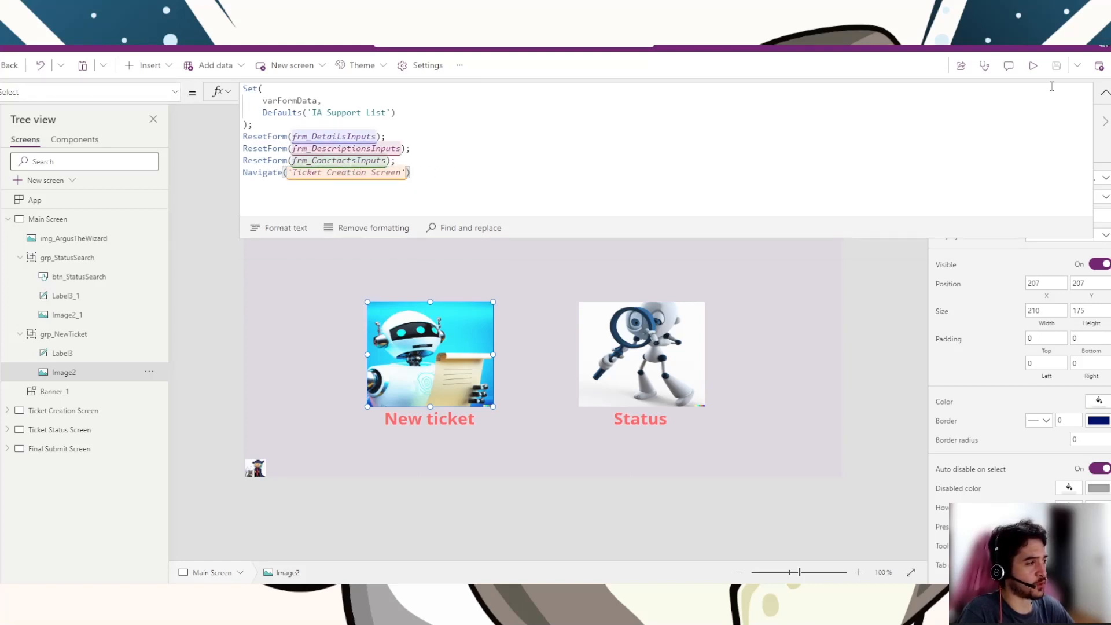
pyautogui.click(1104, 92)
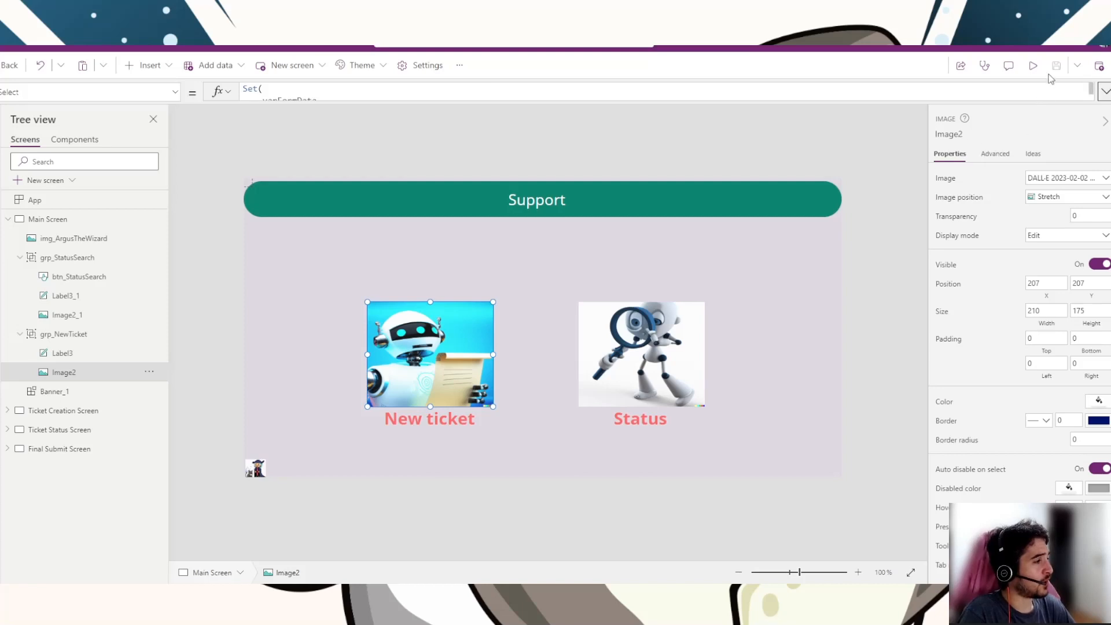
# Step: Run the New ticket image's action to reach the Ticket Creation Screen and list that screen's controls in the tree
pyautogui.click(206, 307)
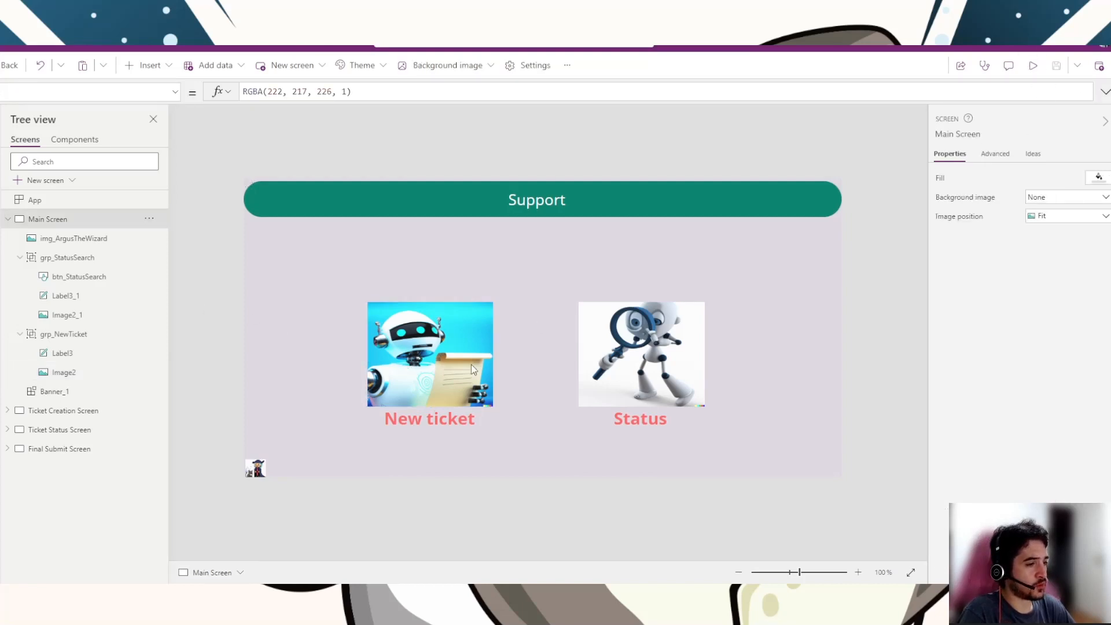
pyautogui.keyDown('alt'); pyautogui.click(414, 368); pyautogui.keyUp('alt')
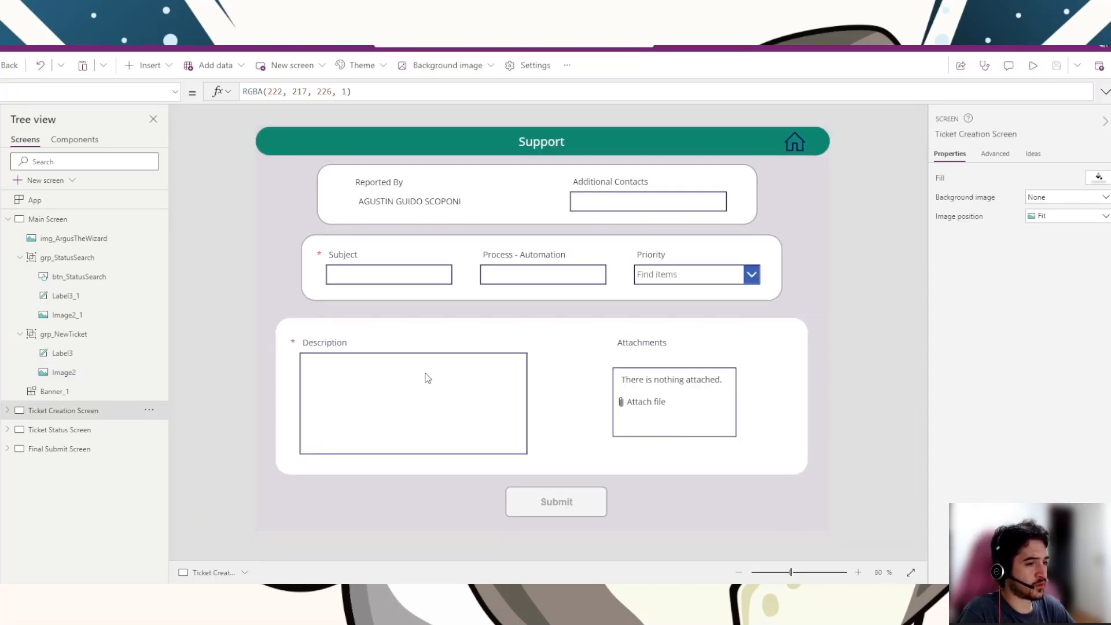
pyautogui.click(7, 219)
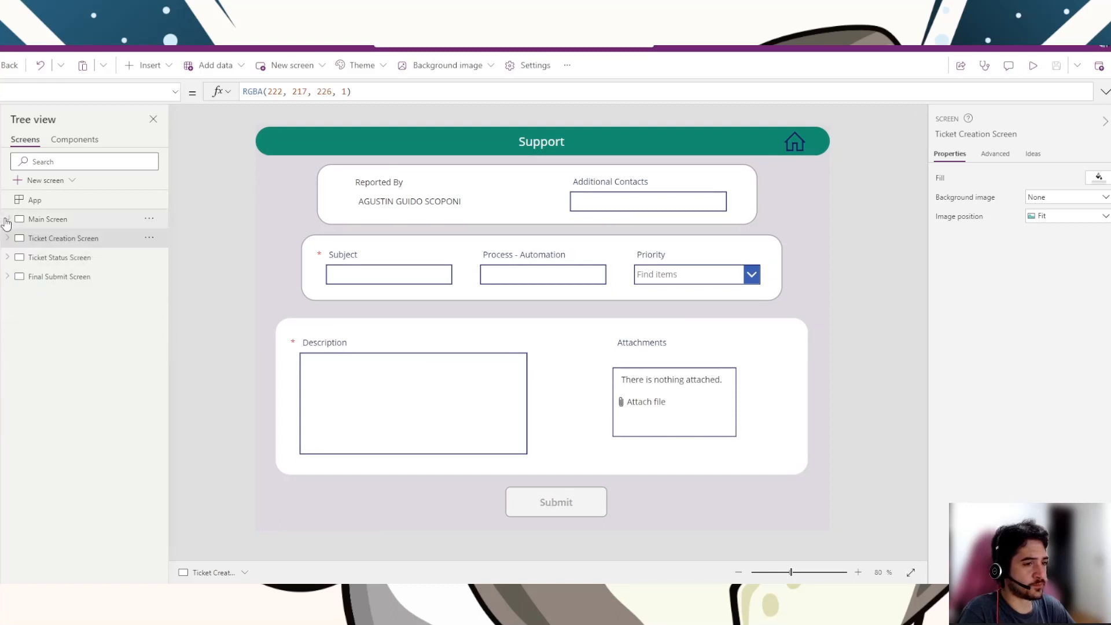
pyautogui.click(8, 238)
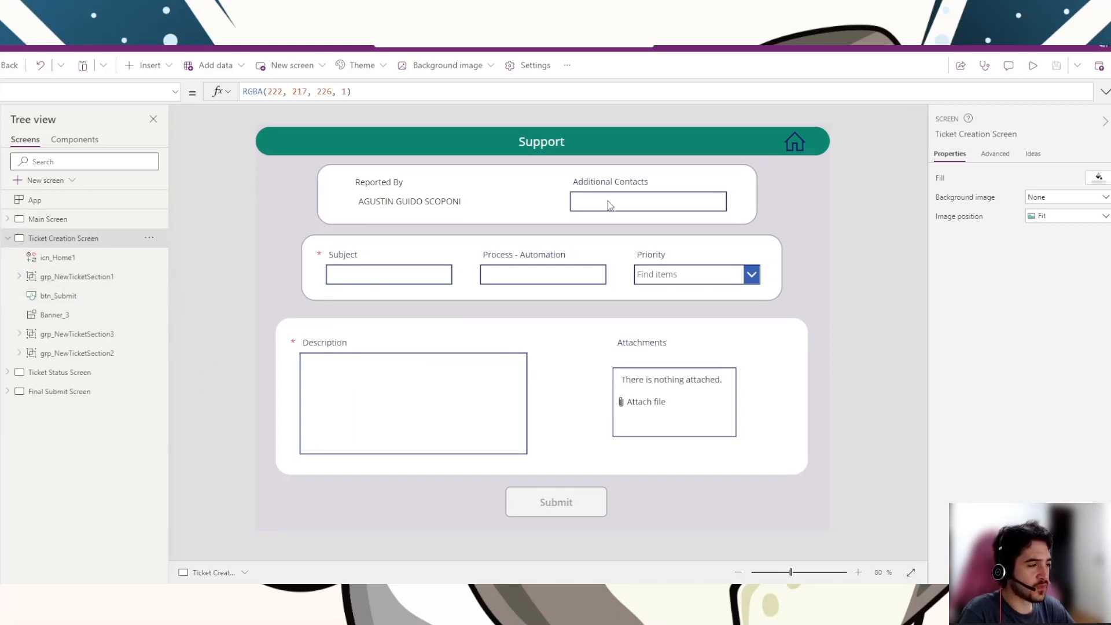
# Step: Inspect the Support banner component instance on the Ticket Creation Screen and its properties
pyautogui.click(608, 139)
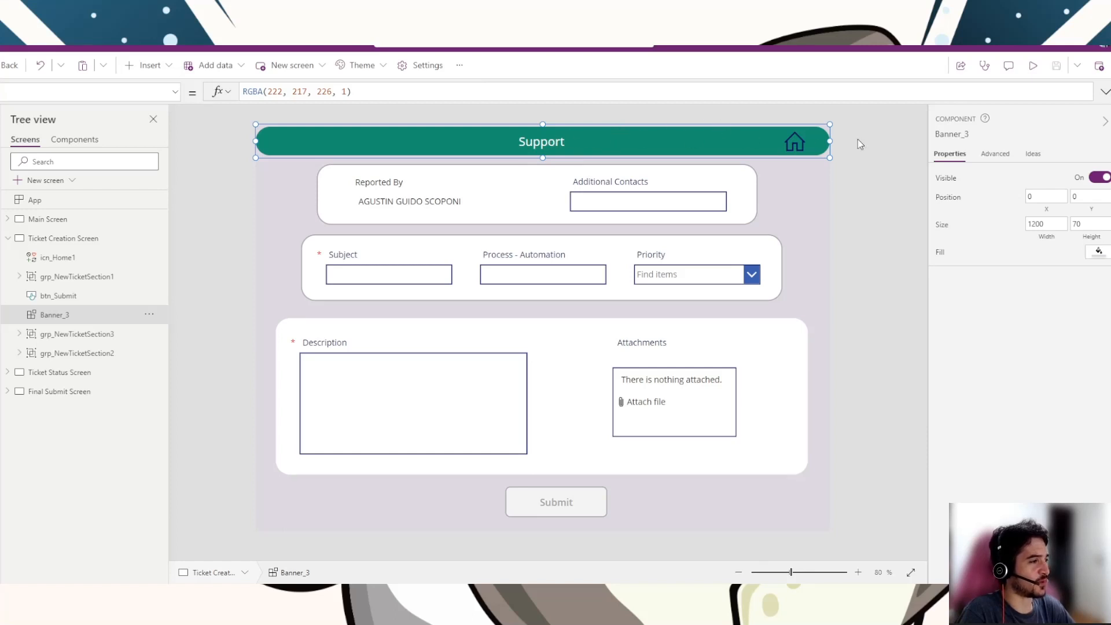
pyautogui.click(850, 162)
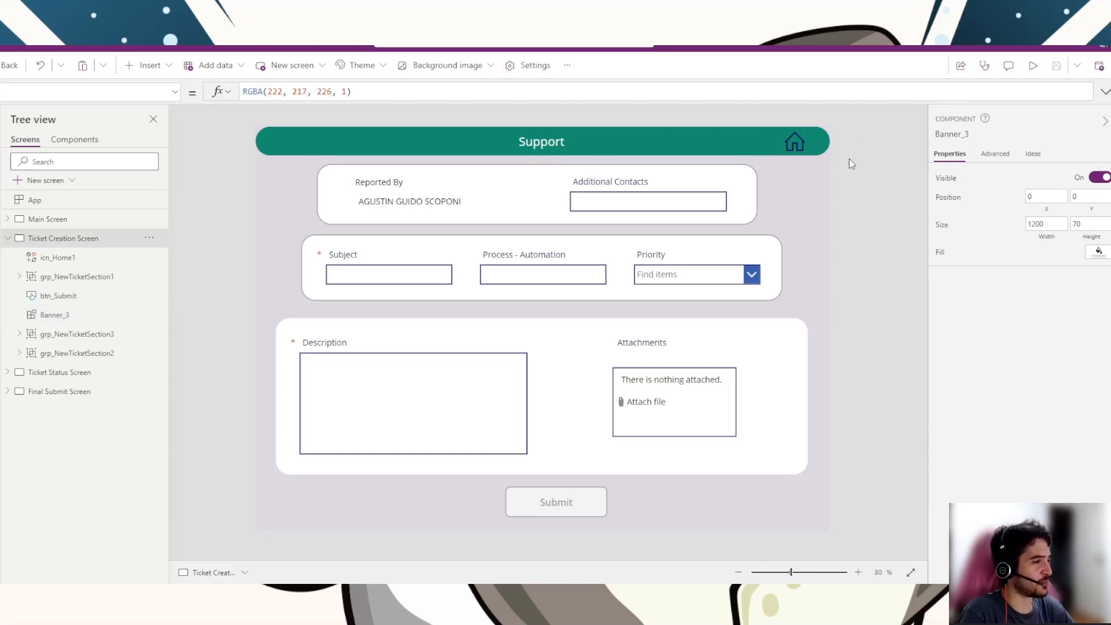
pyautogui.click(614, 143)
pyautogui.click(234, 216)
pyautogui.click(369, 140)
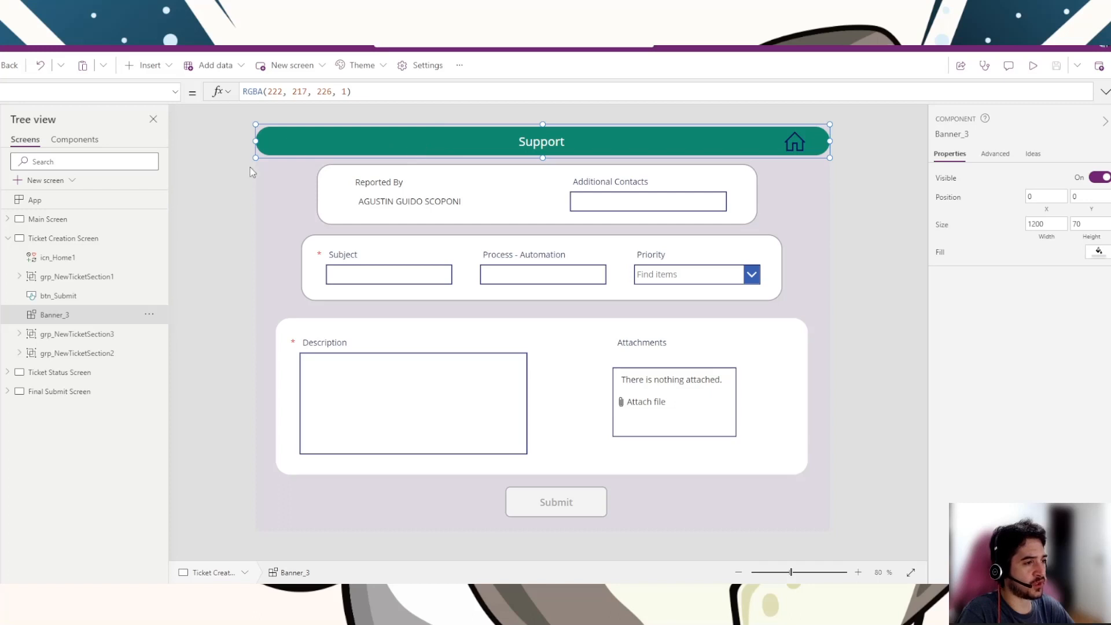
pyautogui.click(227, 185)
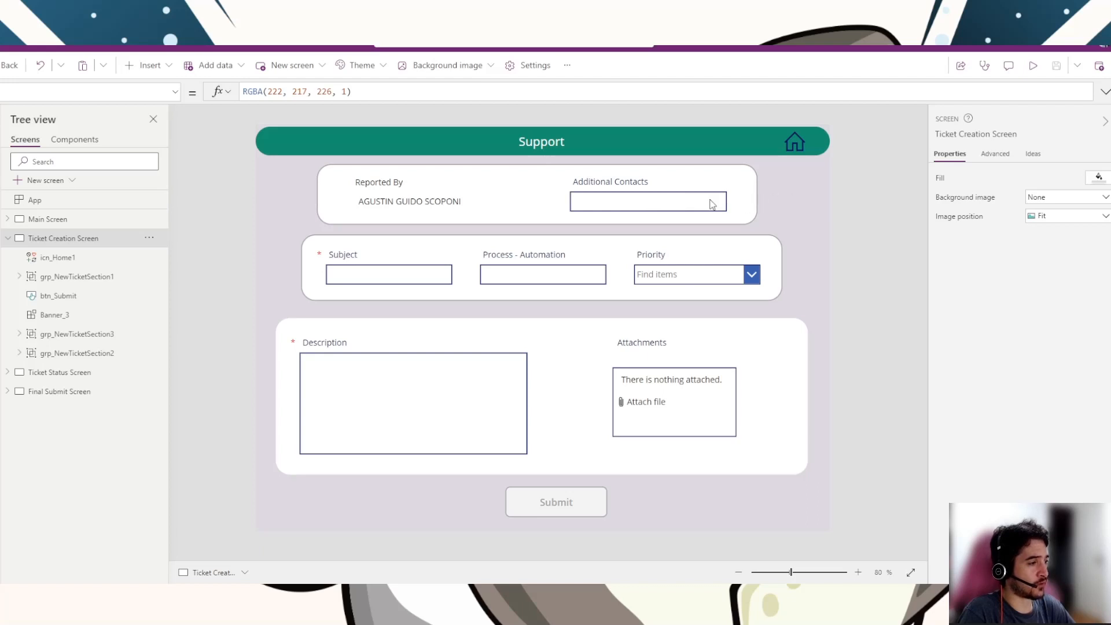
# Step: Inspect the three grouped sections of the Ticket Creation Screen and the Attachments card, with their child controls in the tree
pyautogui.click(752, 209)
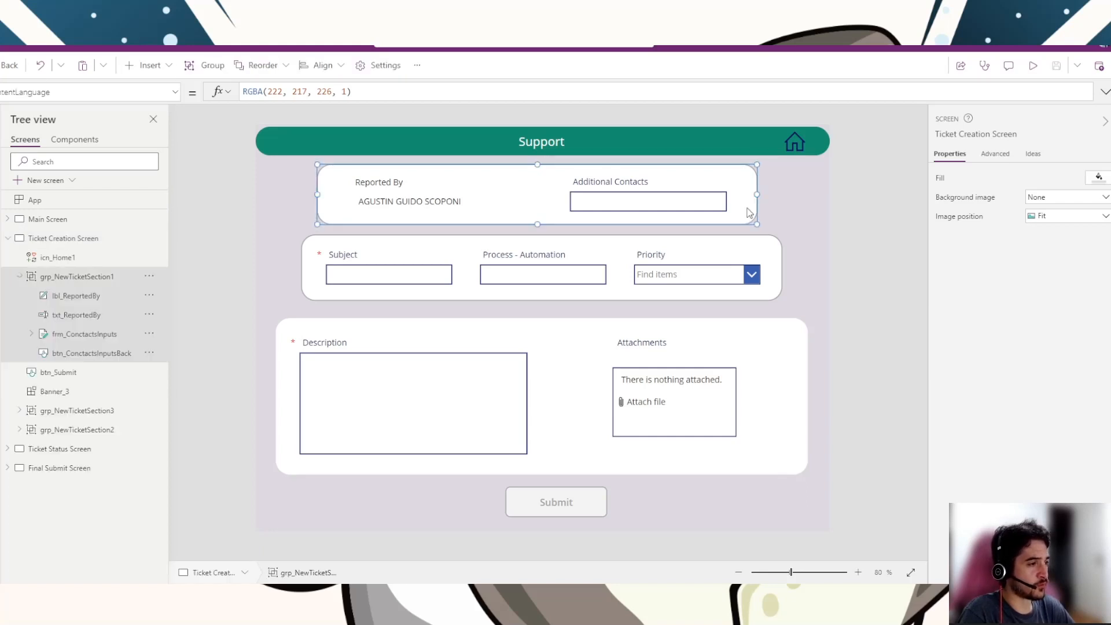
pyautogui.click(781, 270)
pyautogui.click(787, 369)
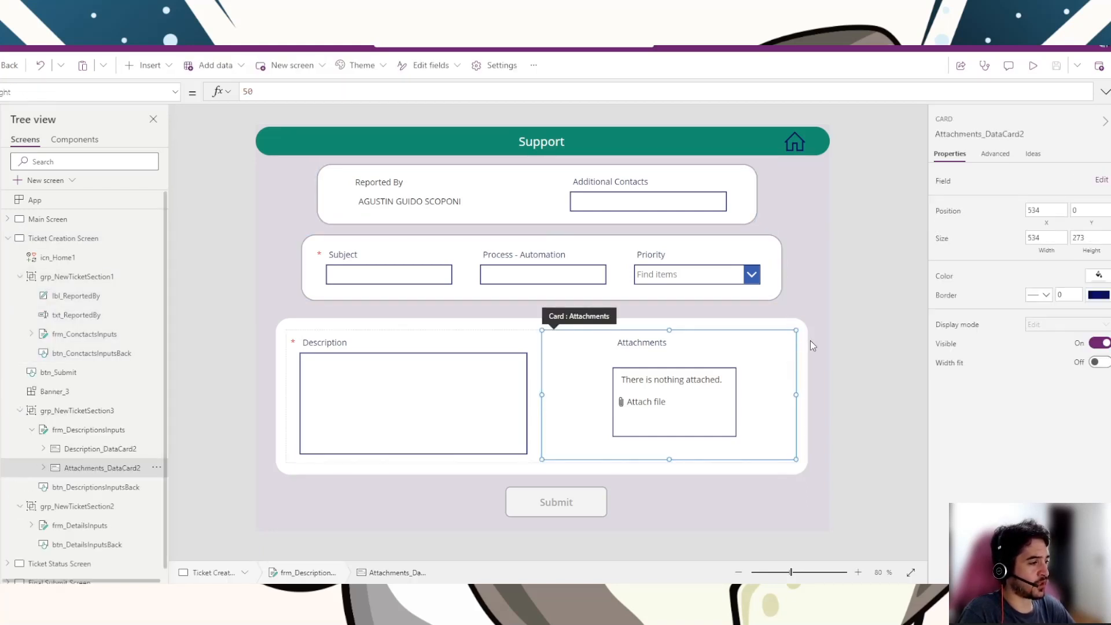
pyautogui.click(810, 340)
pyautogui.click(801, 347)
pyautogui.click(778, 273)
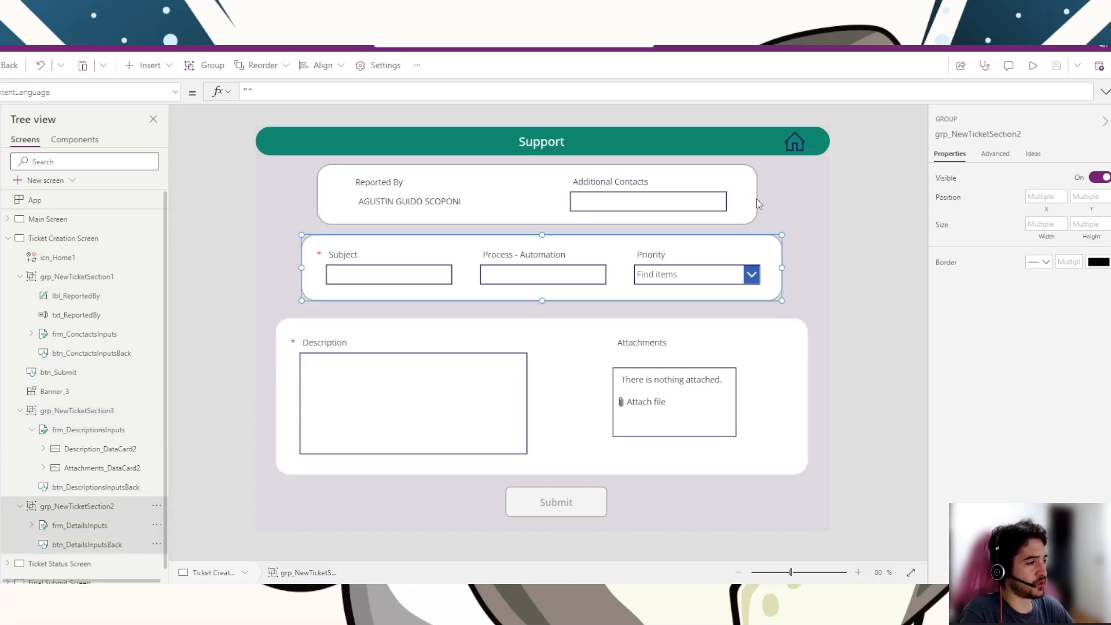
# Step: Examine grp_NewTicketSection1, the Priority card and grp_NewTicketSection2 on the canvas, and return to the screen itself
pyautogui.click(756, 200)
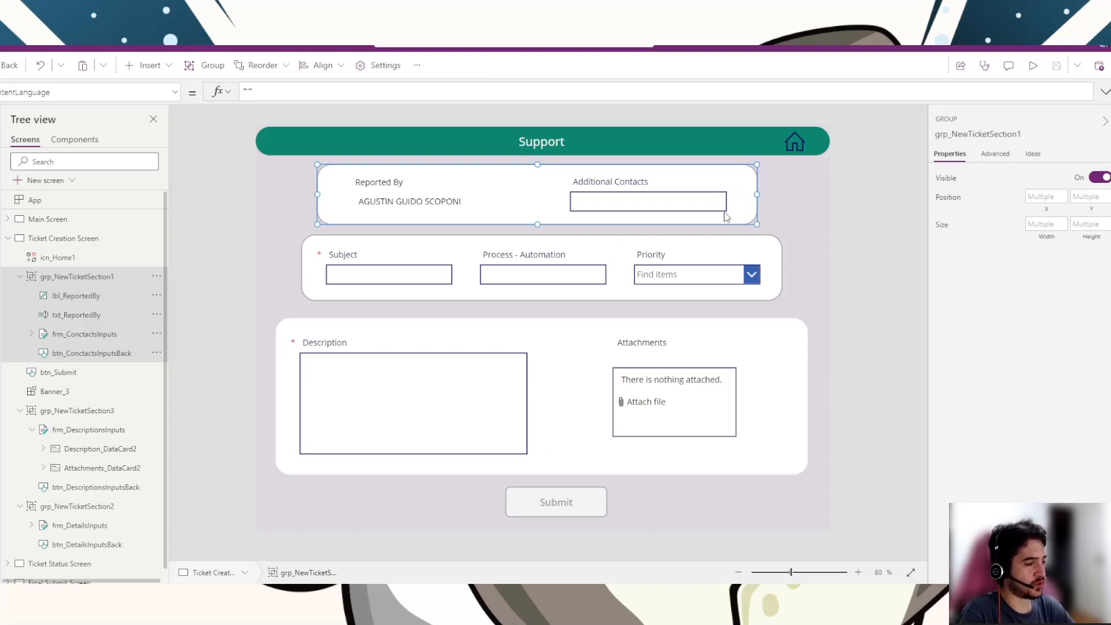
pyautogui.click(774, 247)
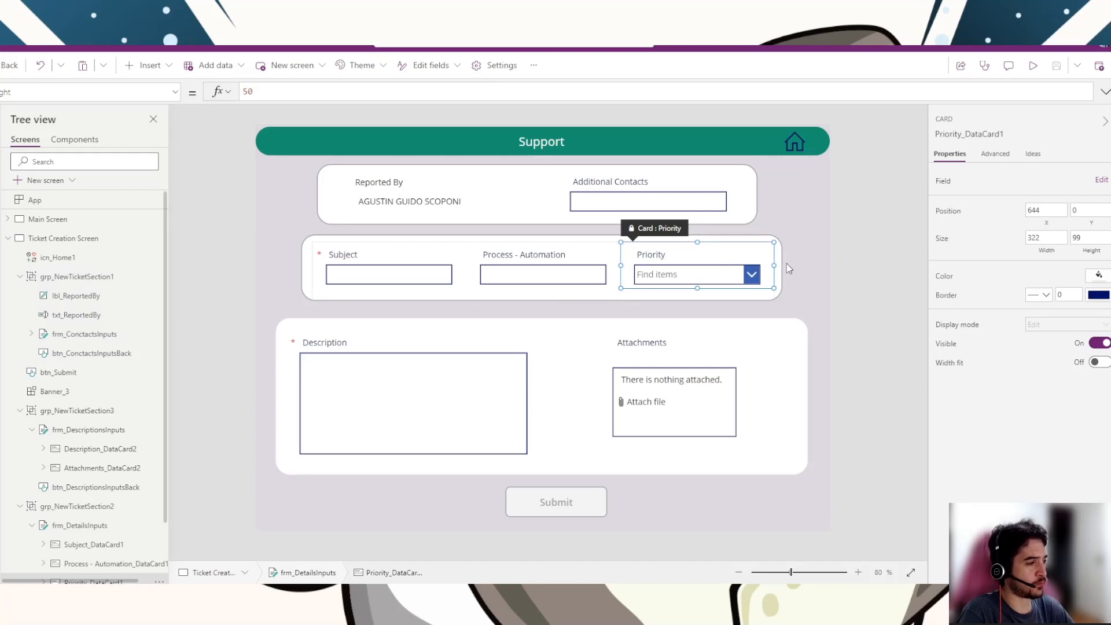
pyautogui.click(780, 268)
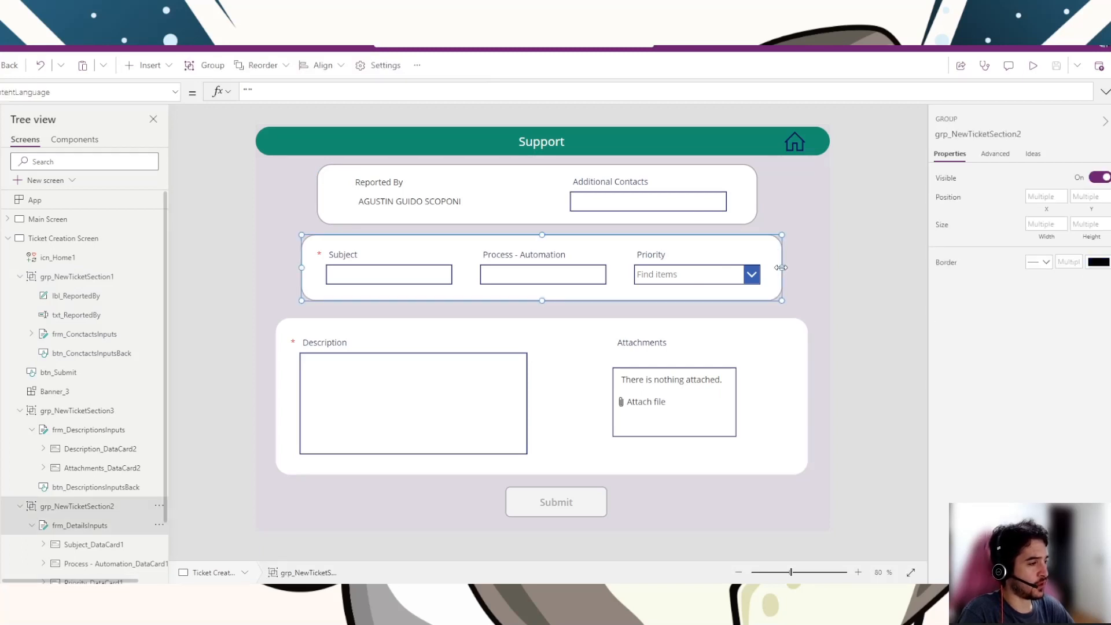
pyautogui.click(873, 210)
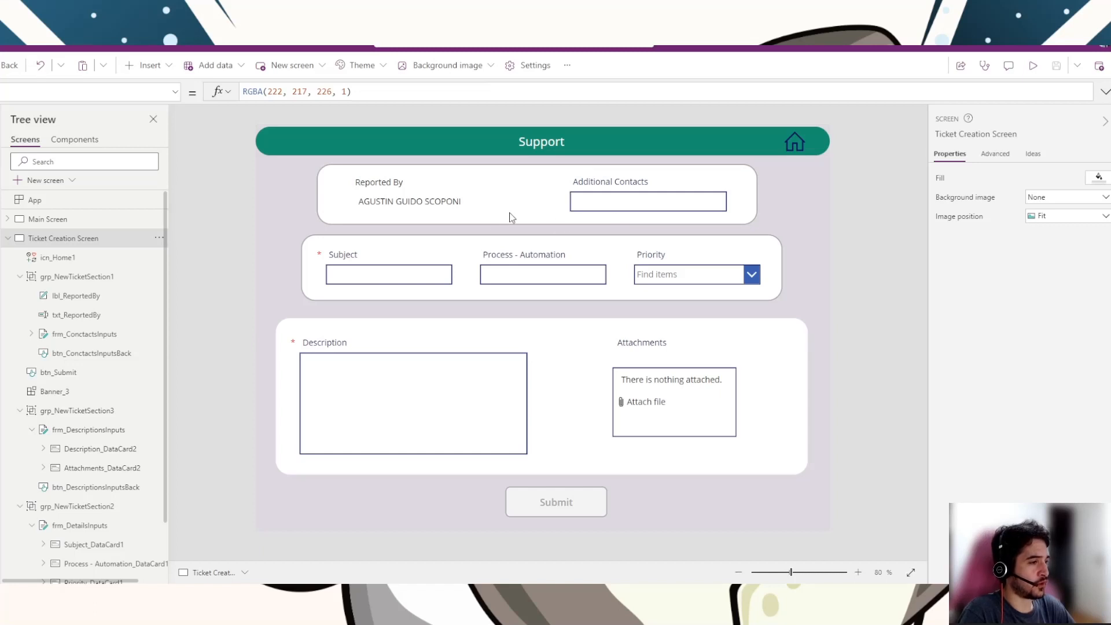
# Step: Select btn_ConctactsInputsBack inside the Reported By section and shift it slightly left to X position 118
pyautogui.click(750, 202)
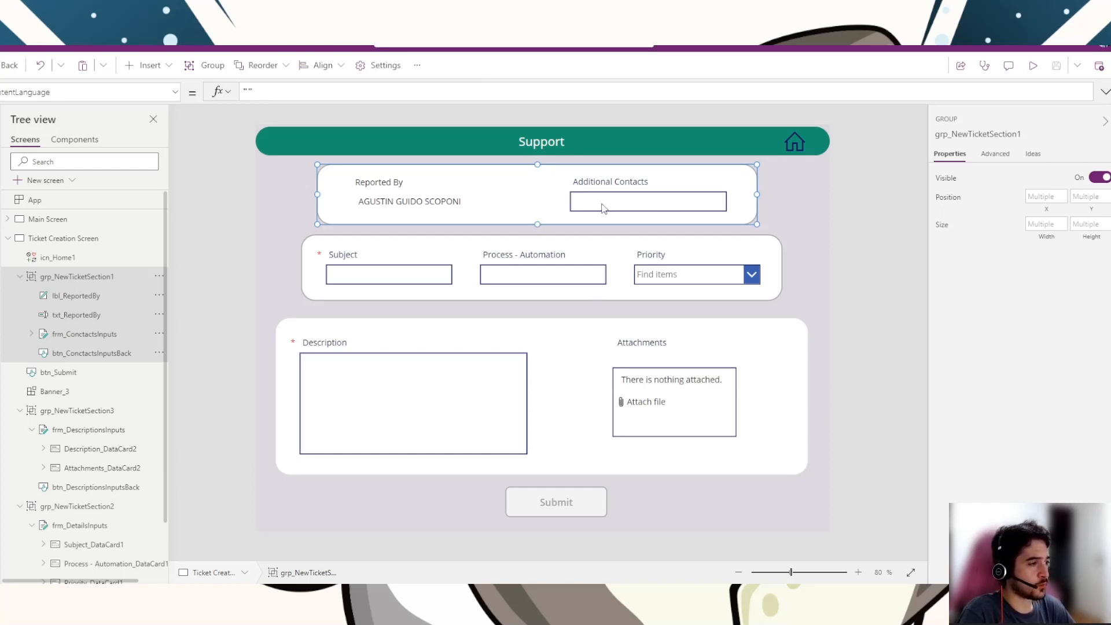
pyautogui.click(743, 207)
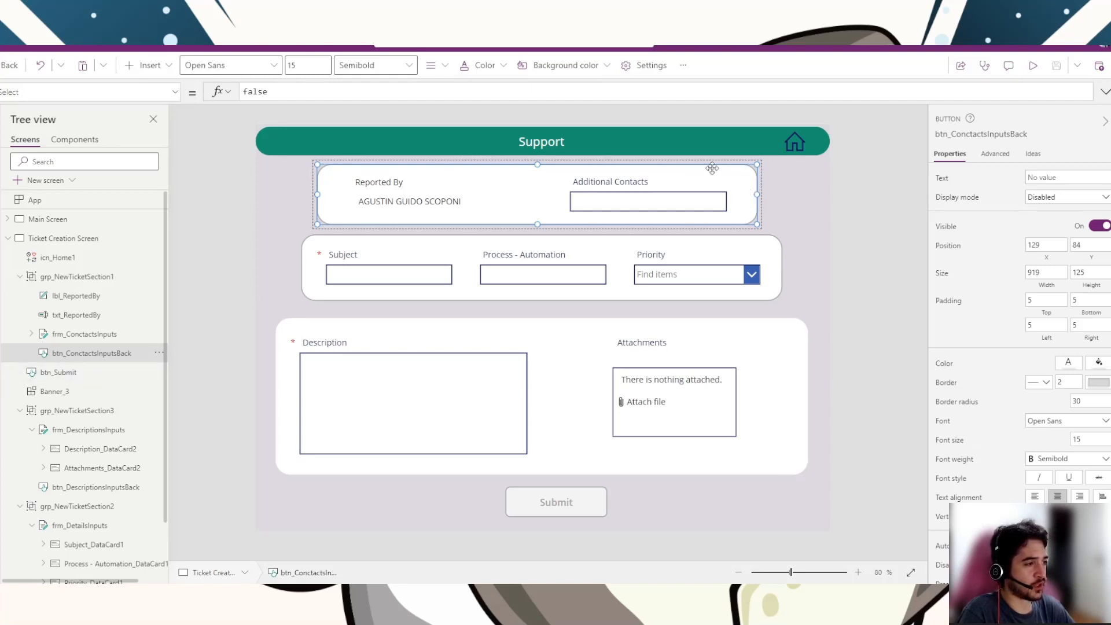
pyautogui.moveTo(740, 172)
pyautogui.mouseDown()
pyautogui.moveTo(749, 166)
pyautogui.moveTo(735, 172)
pyautogui.mouseUp()
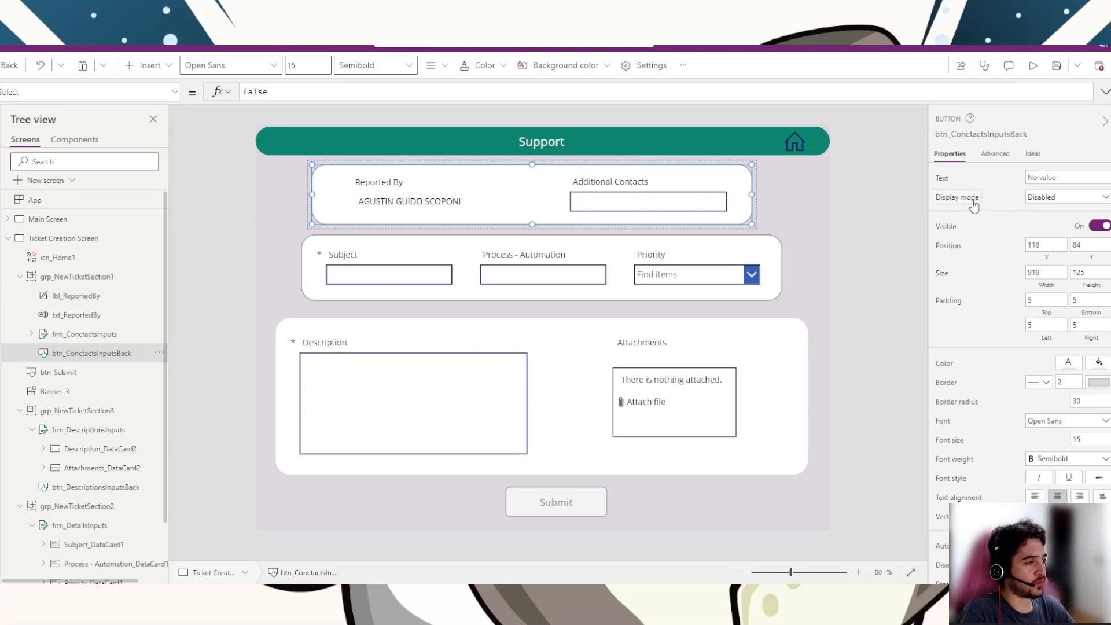
# Step: Review the properties of btn_ConctactsInputsBack and its available Reorder options, leaving its layering order alone
pyautogui.scroll(-1, 1024, 247)
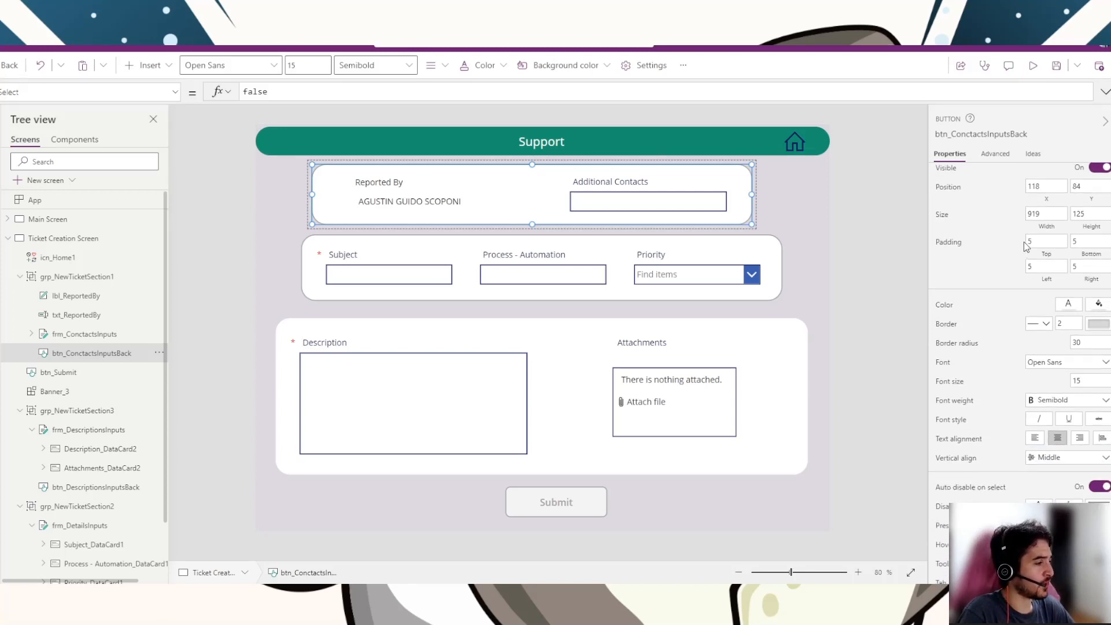
pyautogui.scroll(-1, 992, 229)
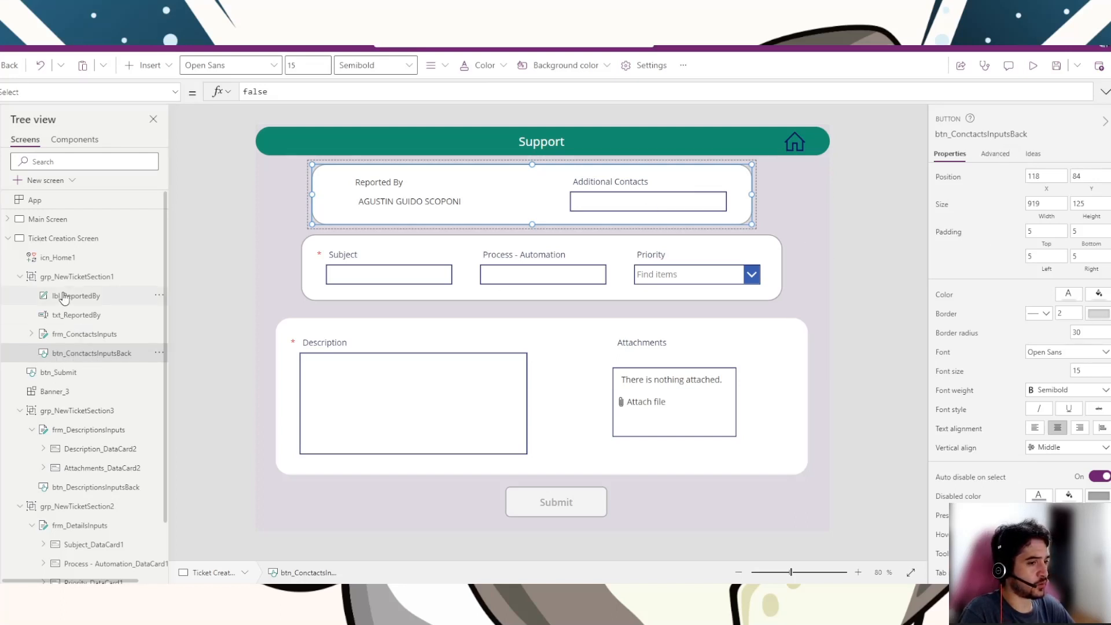
pyautogui.rightClick(132, 354)
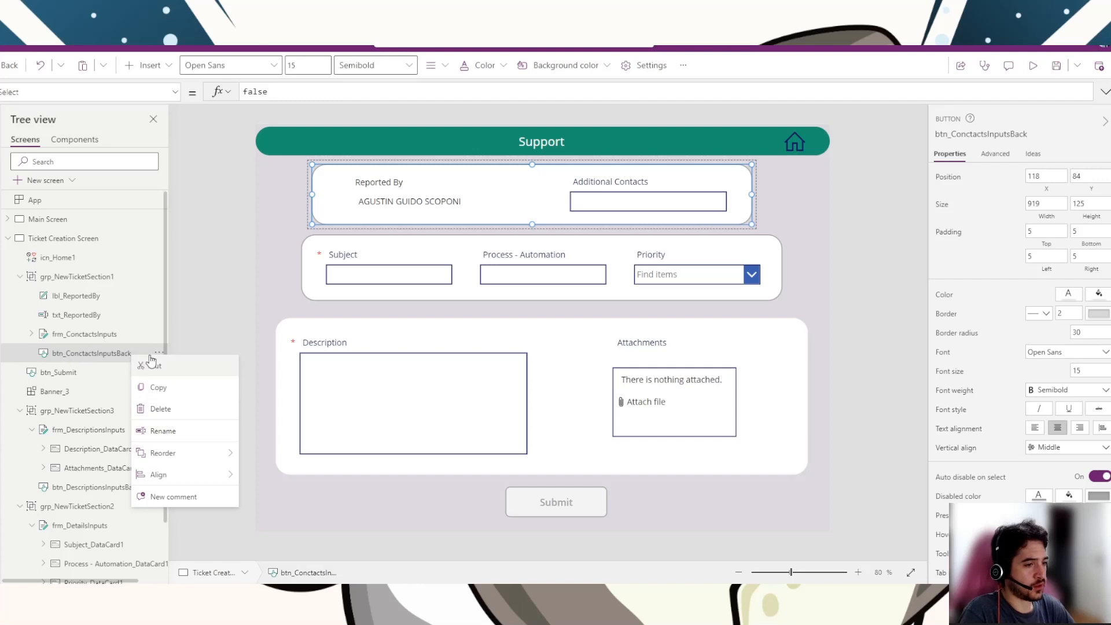
pyautogui.moveTo(219, 463)
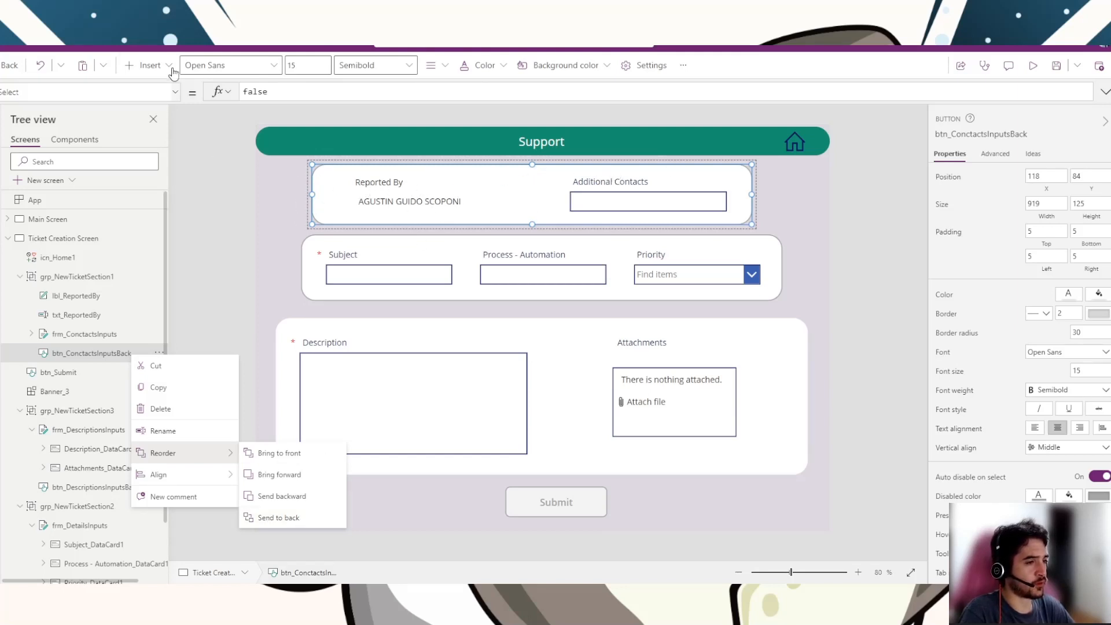
pyautogui.click(876, 197)
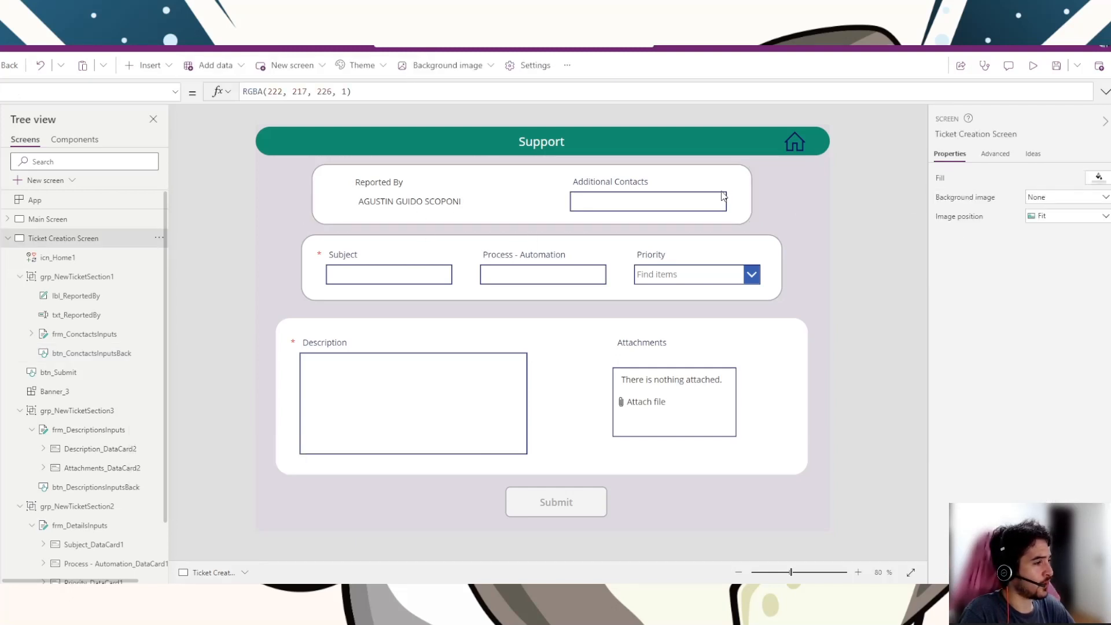
# Step: Examine the Text and Display mode properties of btn_ConctactsInputsBack and its advanced border and corner radius settings
pyautogui.click(742, 191)
pyautogui.click(747, 191)
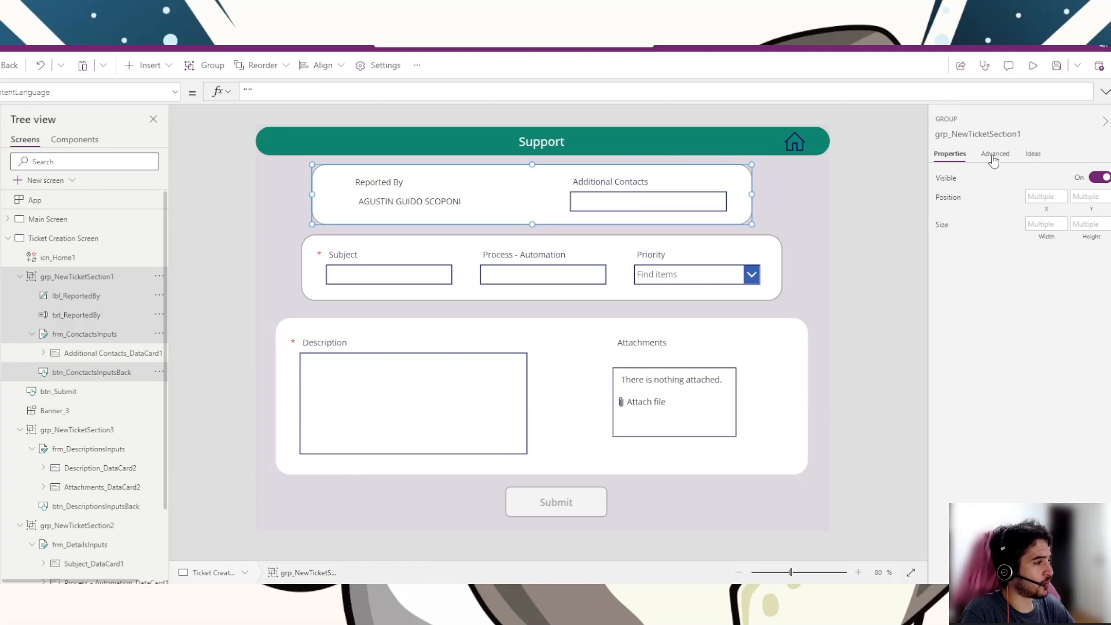
pyautogui.click(100, 375)
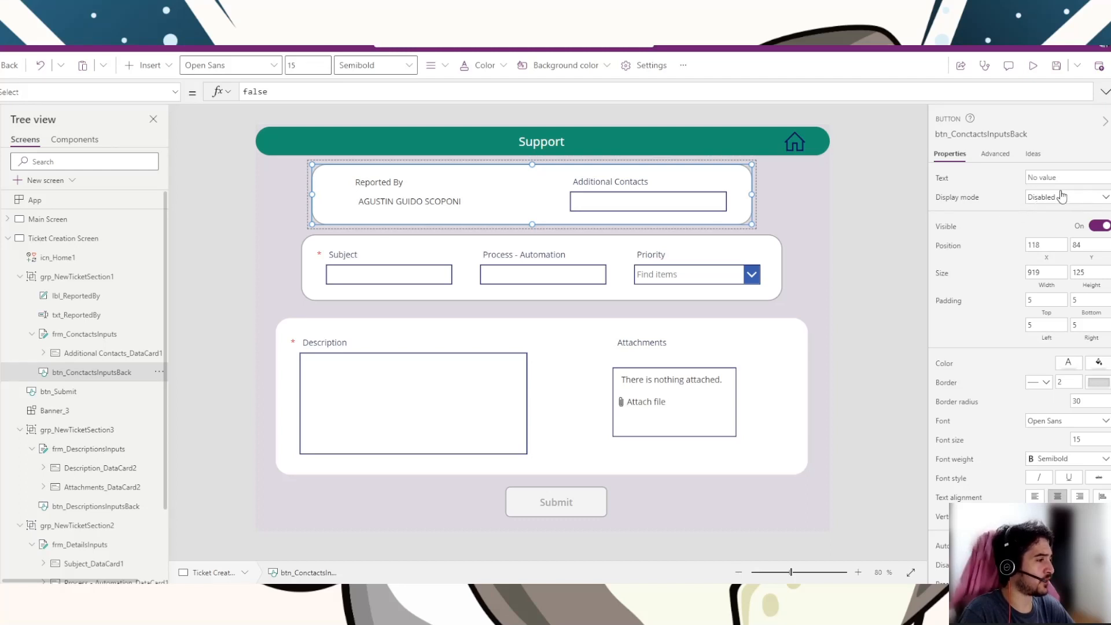
pyautogui.click(1069, 176)
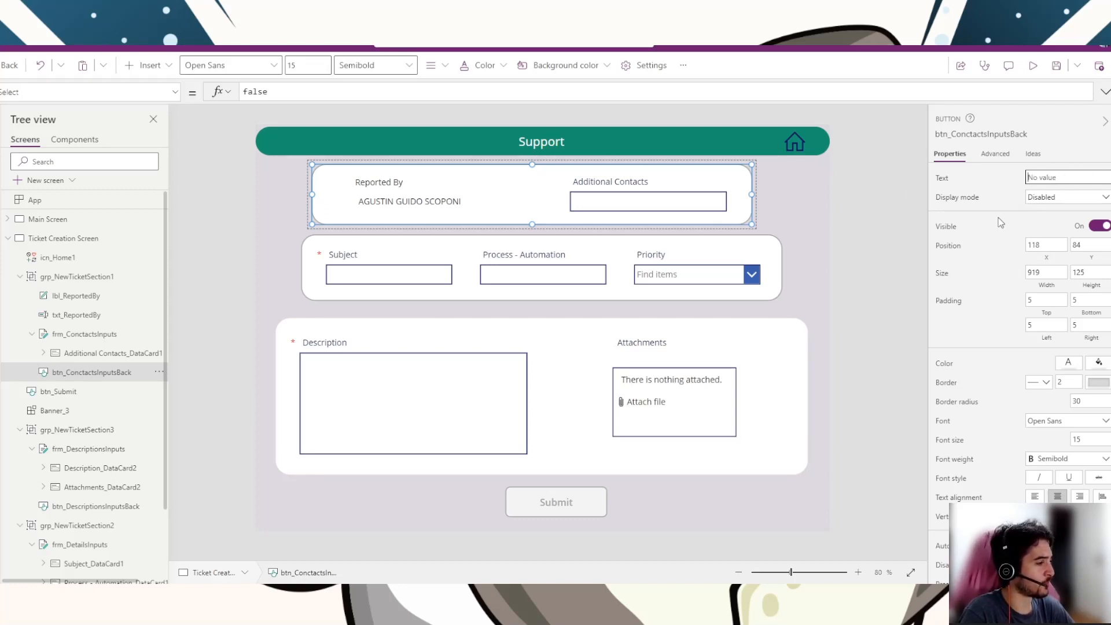
pyautogui.click(994, 154)
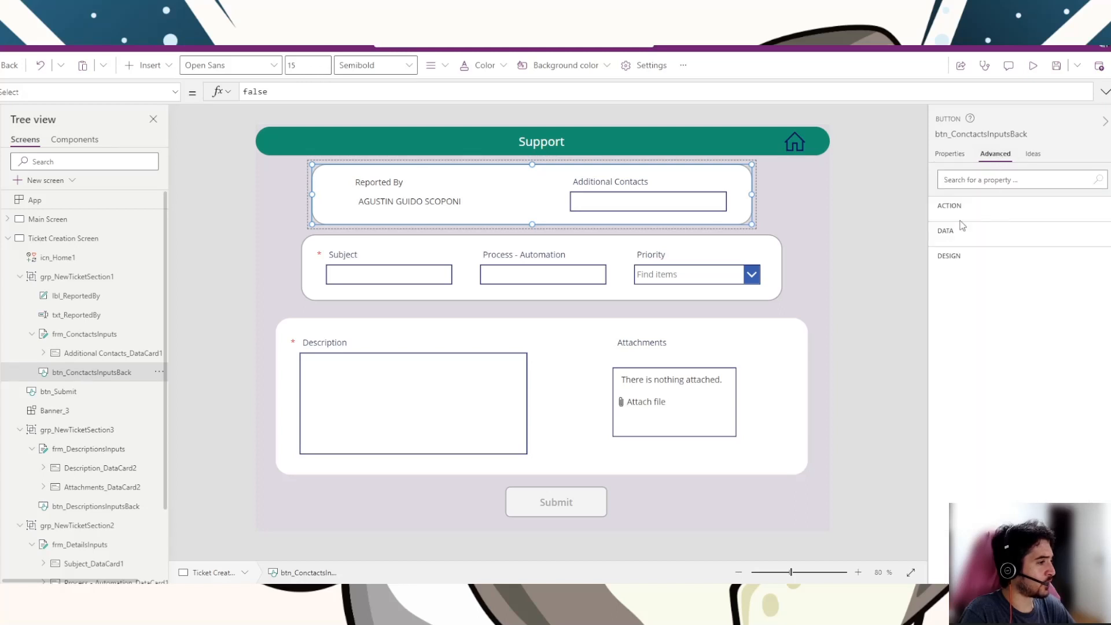
pyautogui.scroll(-5, 1047, 333)
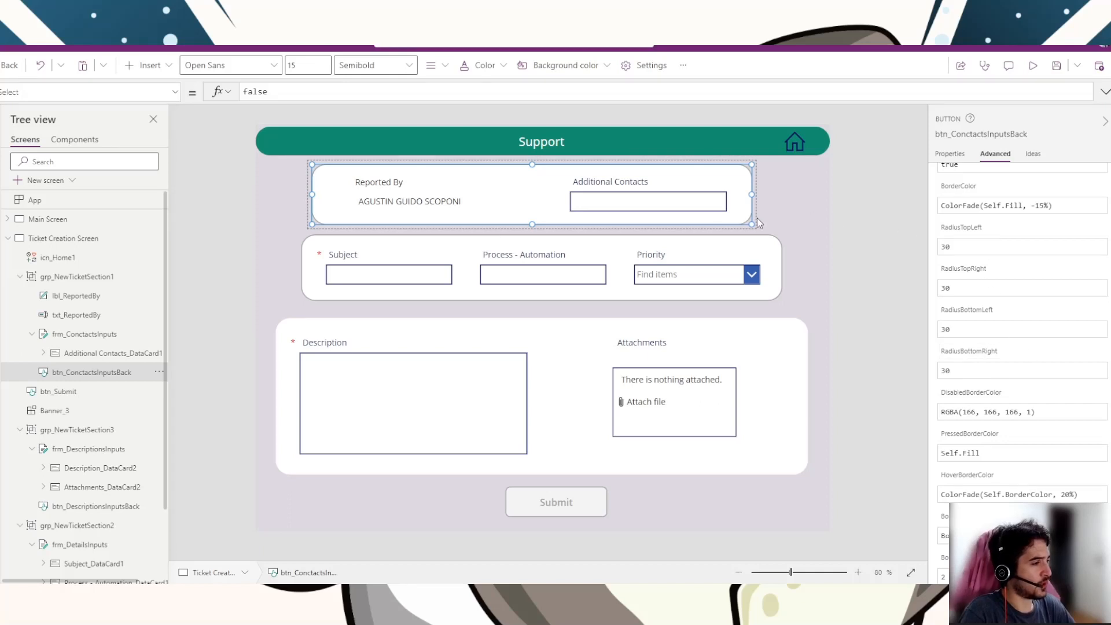
# Step: Compare the advanced properties of grp_NewTicketSection1 with those of the Ticket Creation Screen
pyautogui.click(857, 206)
pyautogui.click(747, 220)
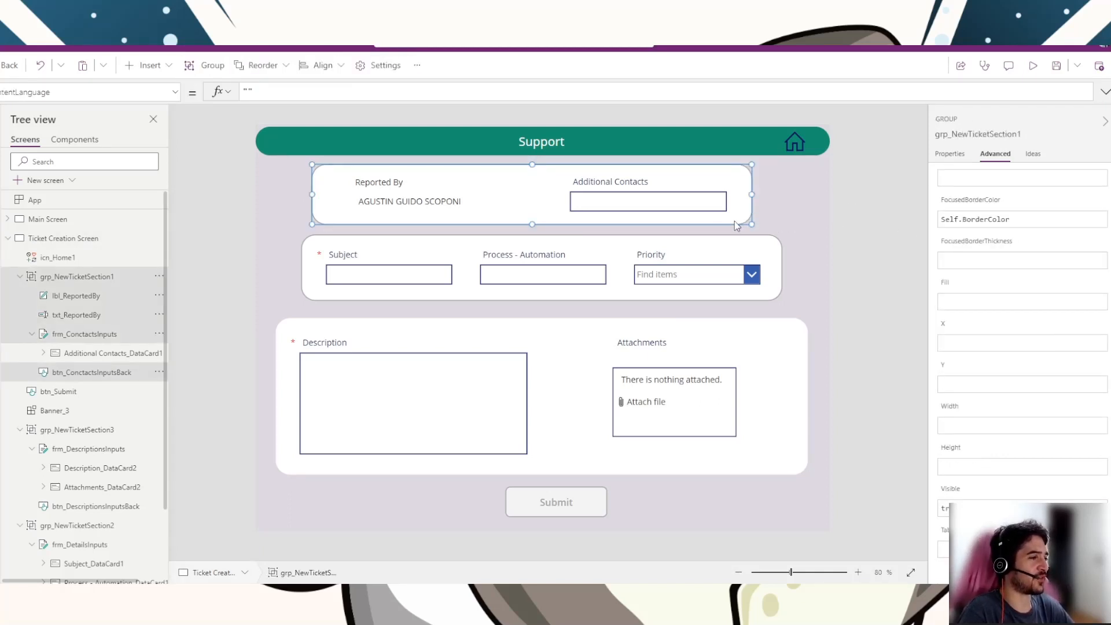
pyautogui.click(240, 270)
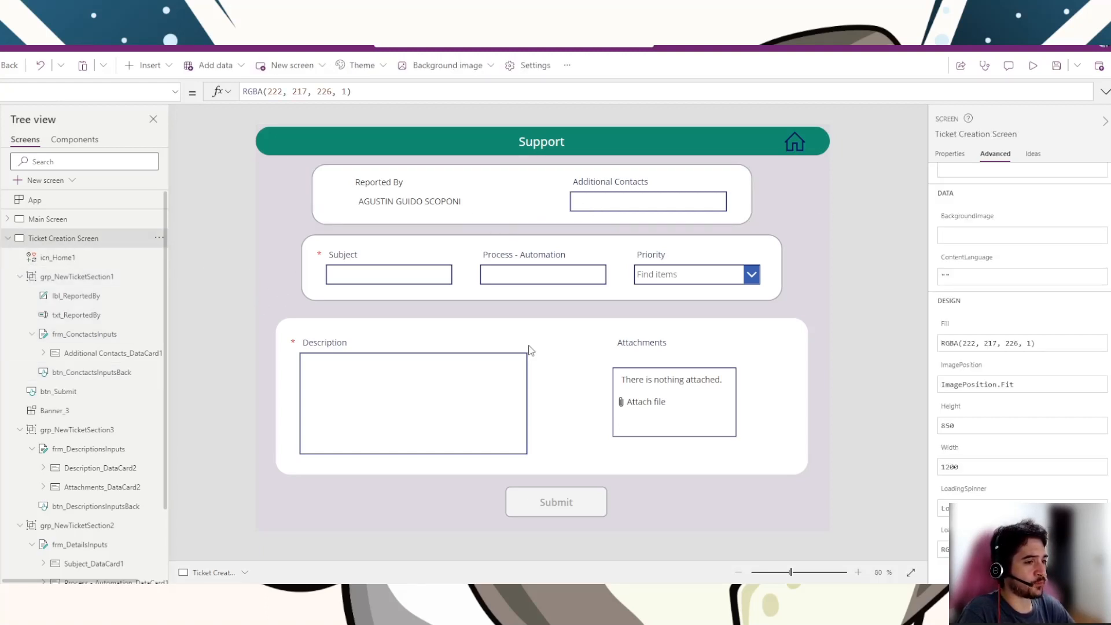
pyautogui.click(751, 186)
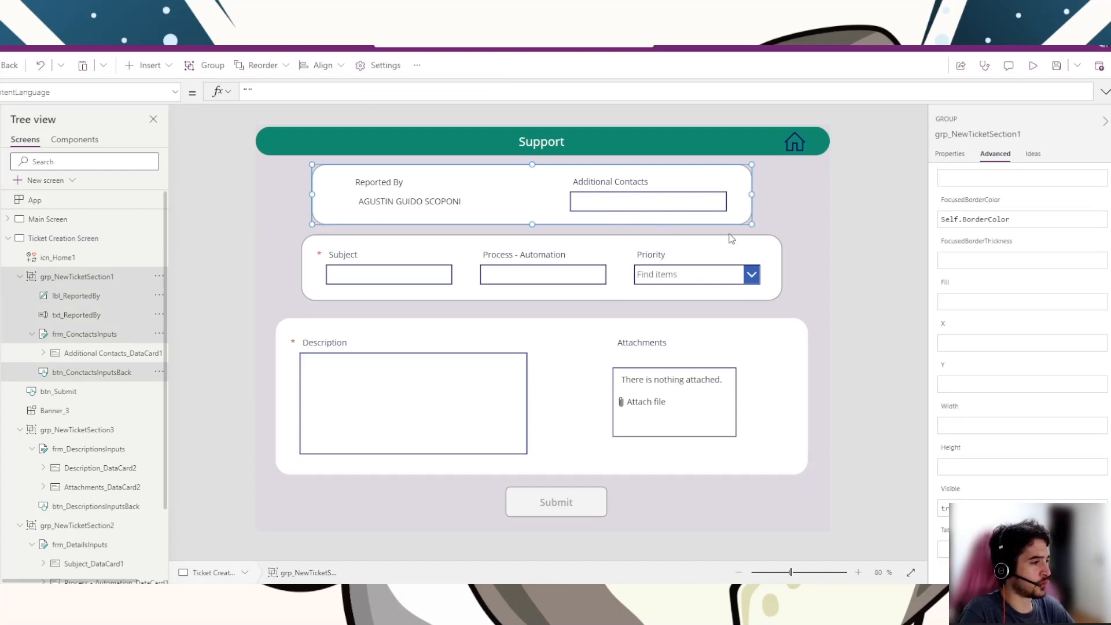
pyautogui.click(950, 155)
pyautogui.click(993, 155)
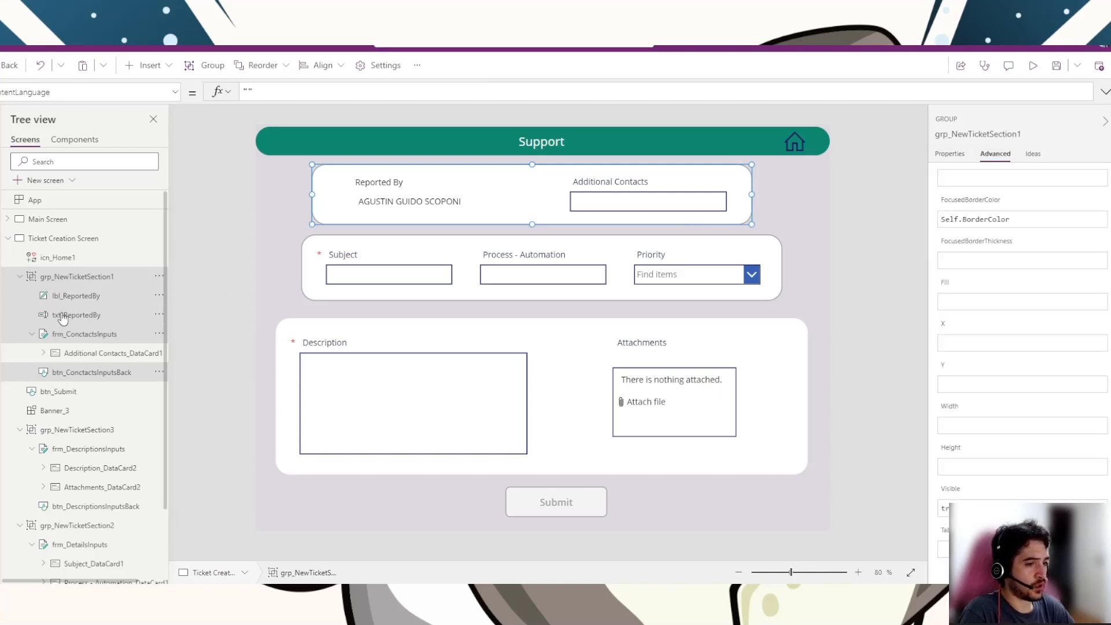
# Step: Inspect the data source and form properties of frm_ConctactsInputs and show its Item formula
pyautogui.click(64, 334)
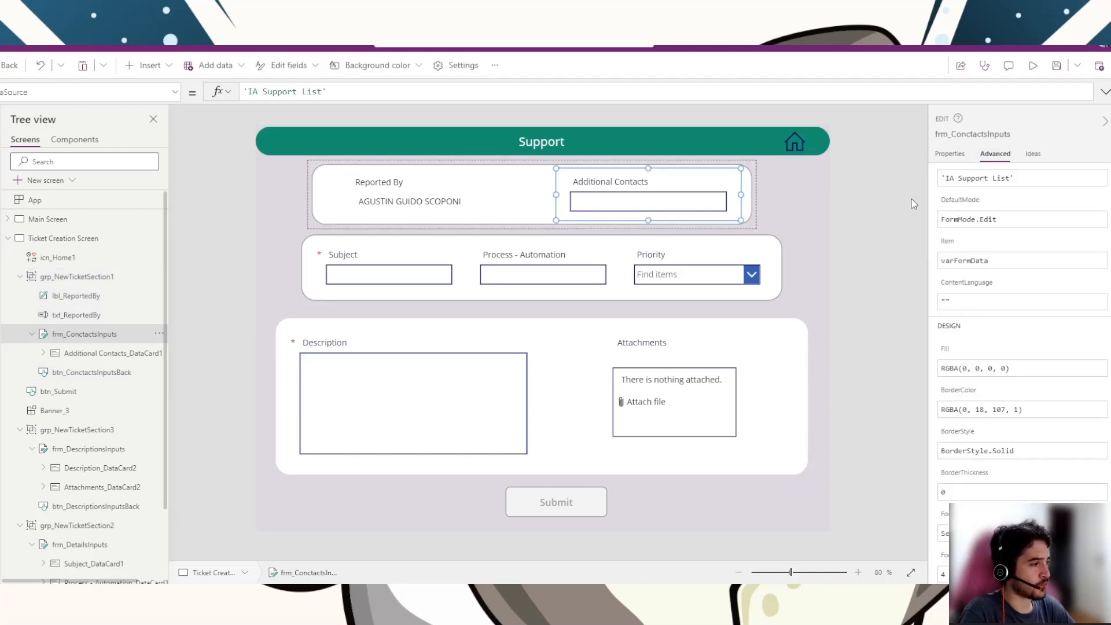
pyautogui.click(950, 155)
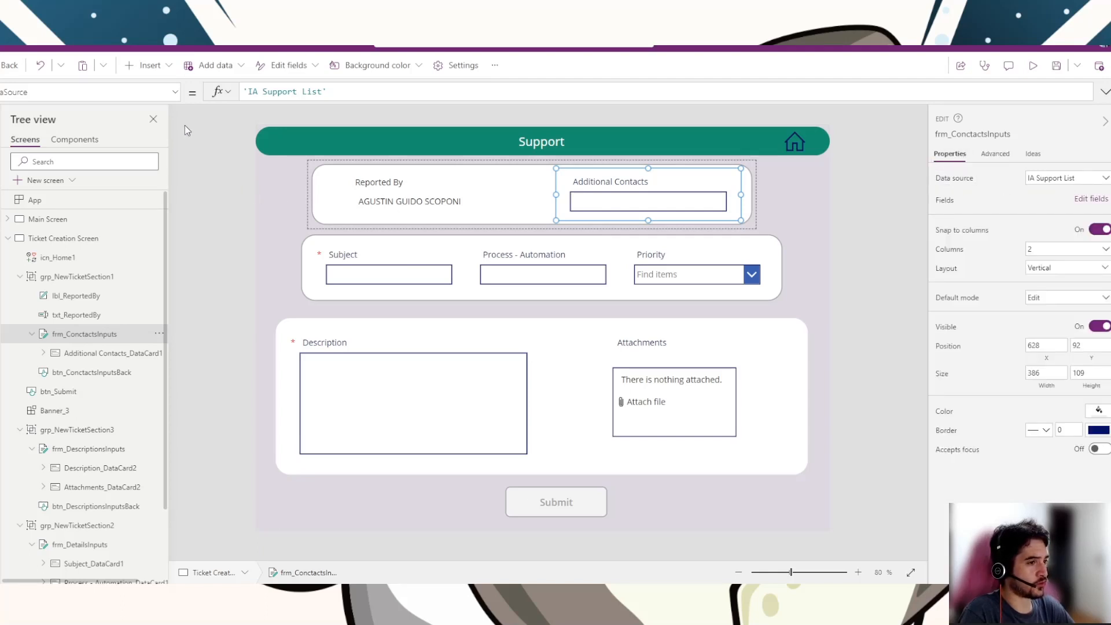
pyautogui.click(174, 93)
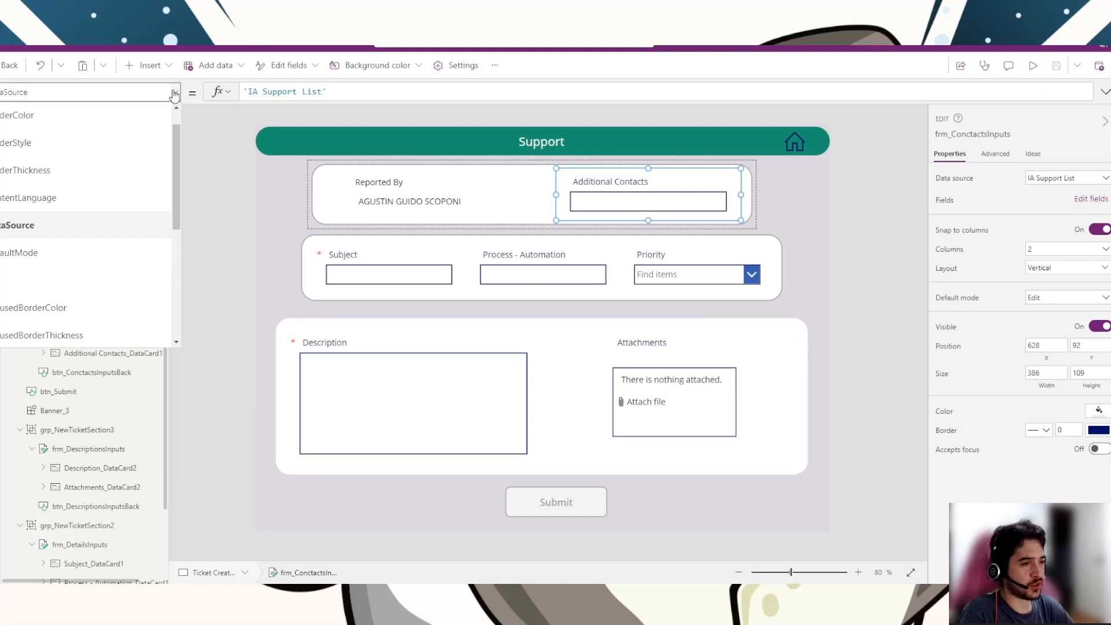
pyautogui.scroll(-3, 175, 180)
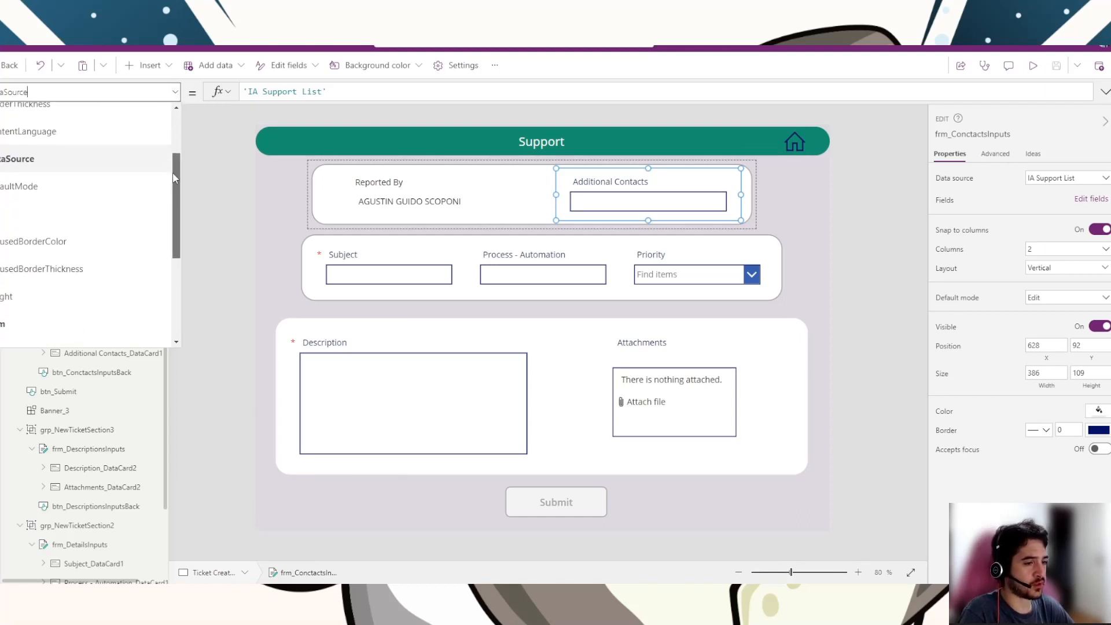
pyautogui.scroll(-2, 173, 185)
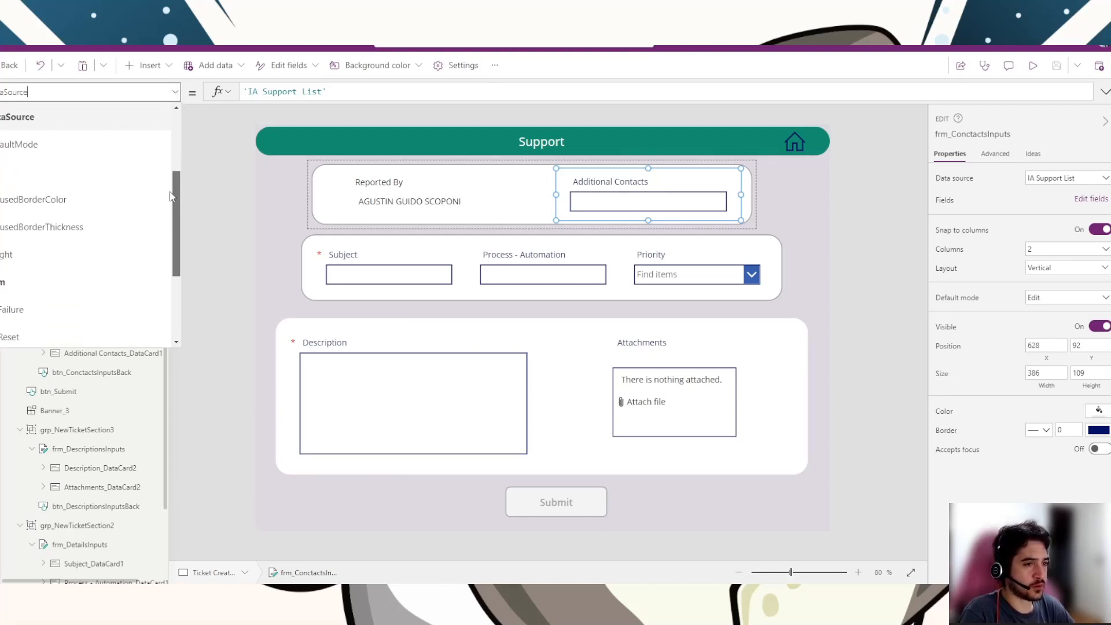
pyautogui.moveTo(169, 191); pyautogui.dragTo(176, 200)
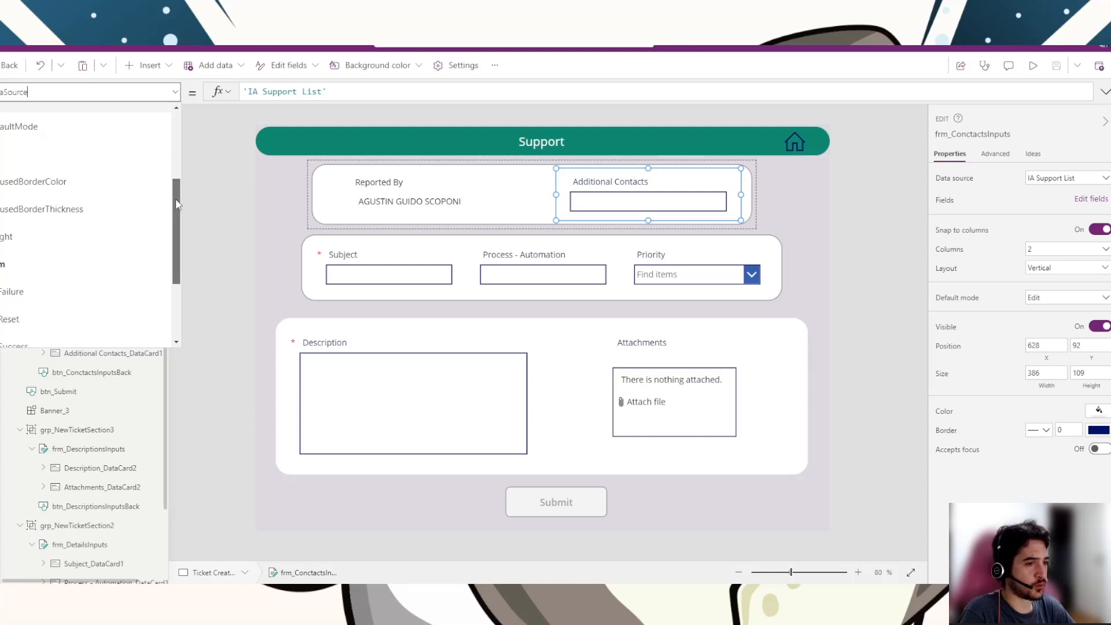
pyautogui.scroll(-1, 179, 226)
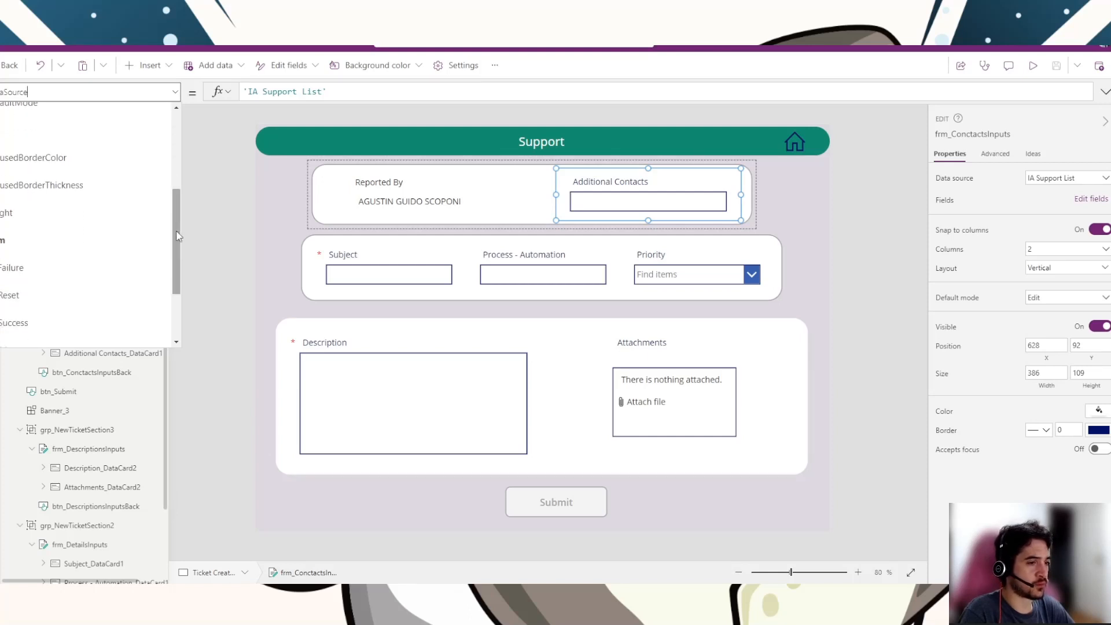
pyautogui.click(31, 245)
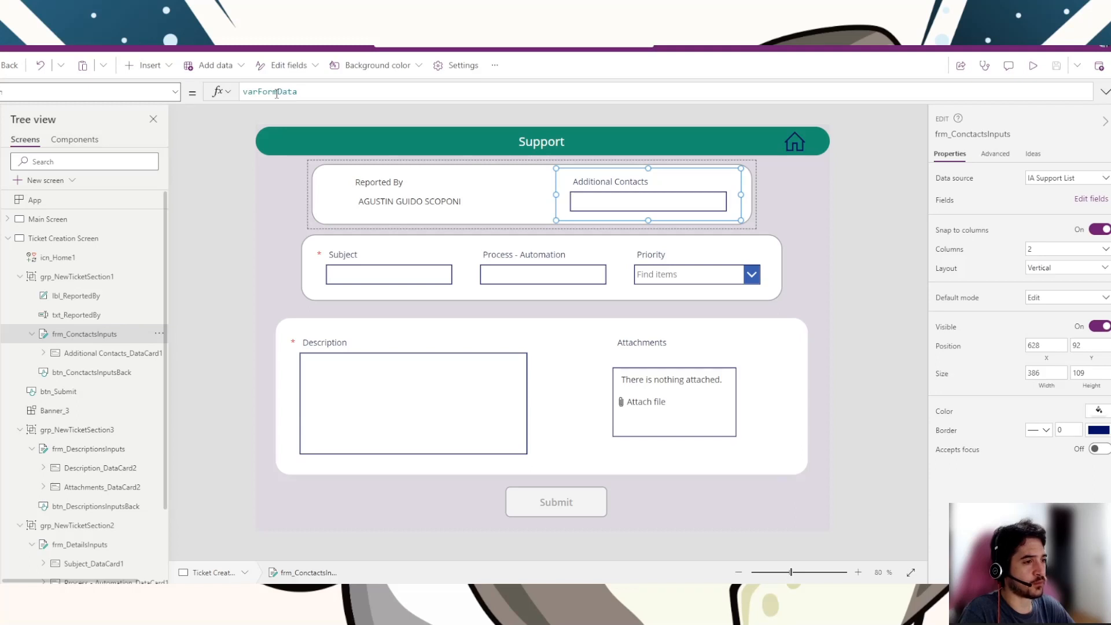
# Step: Inspect the Additional Contacts card with its child controls and the Process - Automation card
pyautogui.click(871, 250)
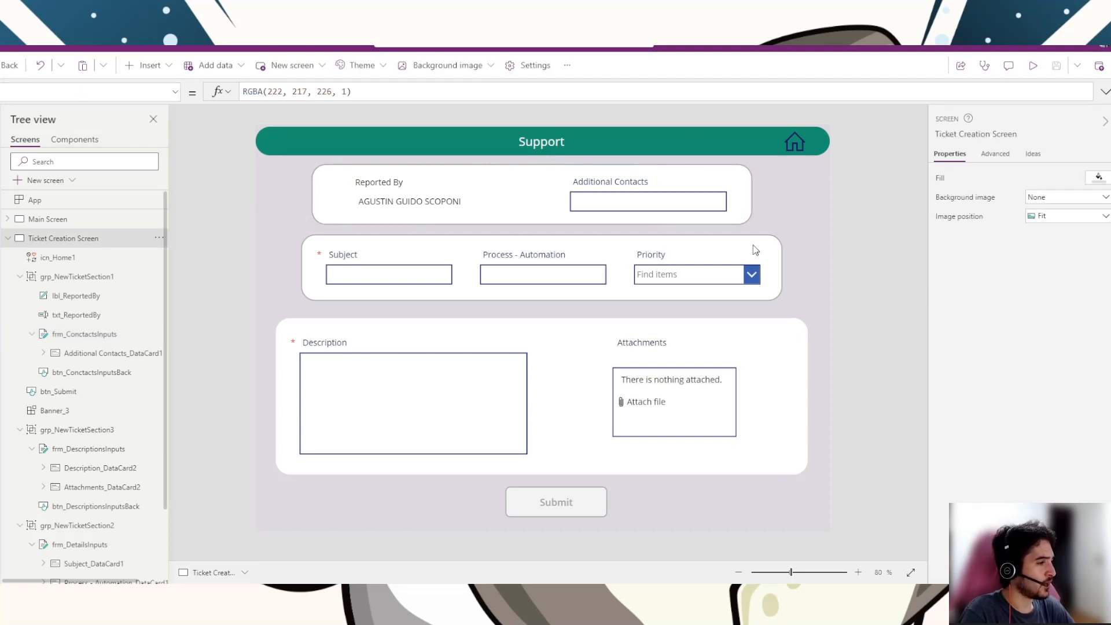
pyautogui.click(686, 215)
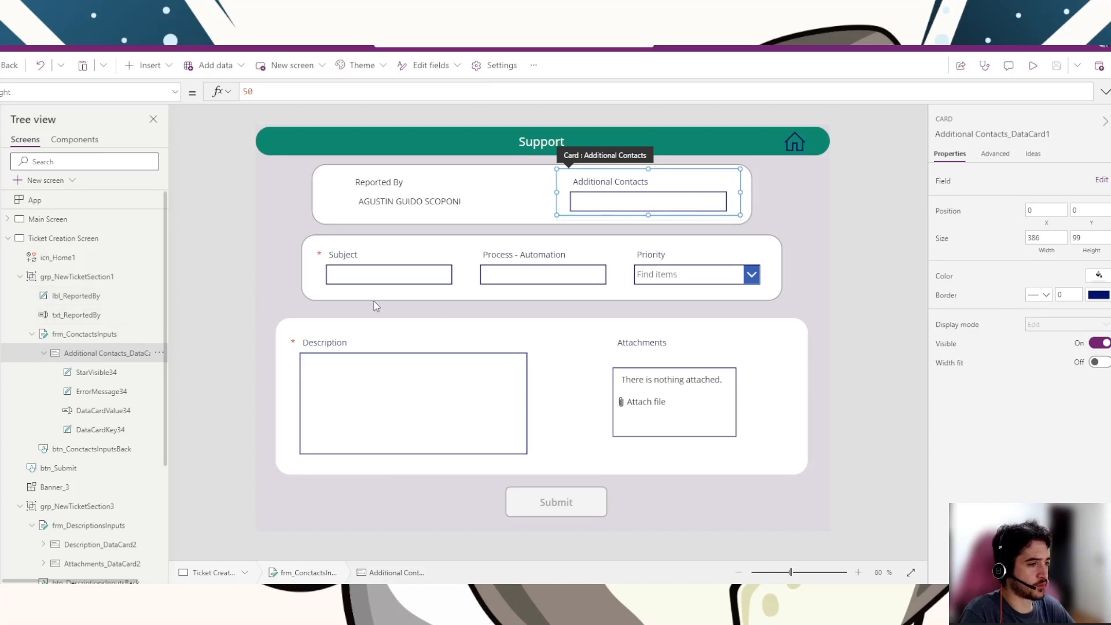
pyautogui.click(467, 287)
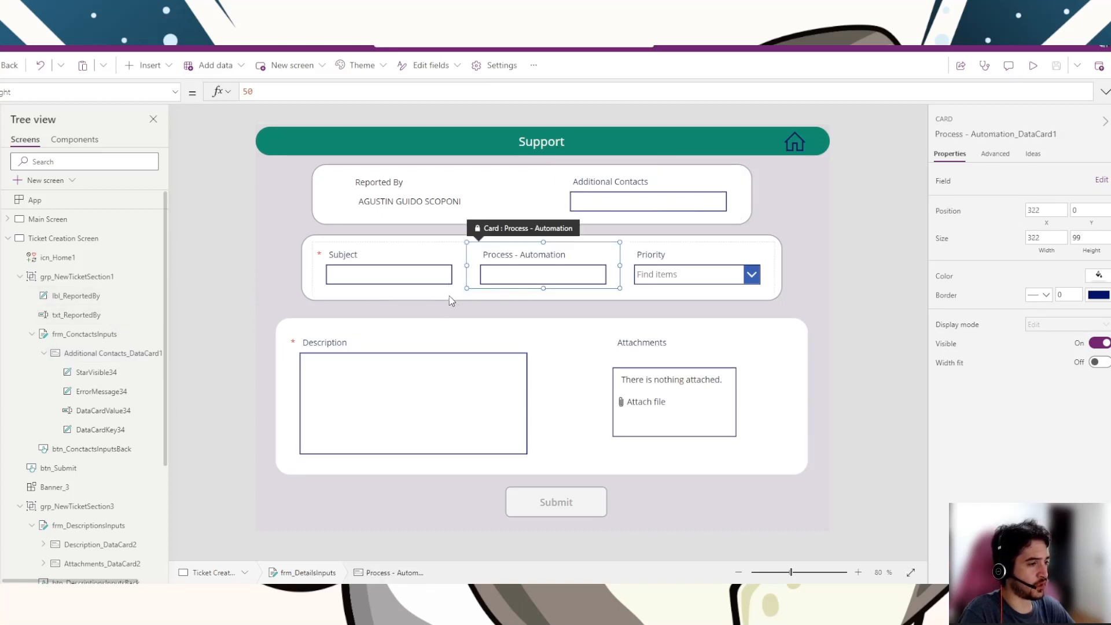
# Step: Inspect the advanced properties of frm_DetailsInputs, the Additional Contacts card and its background button btn_ConctactsInputsBack
pyautogui.click(449, 299)
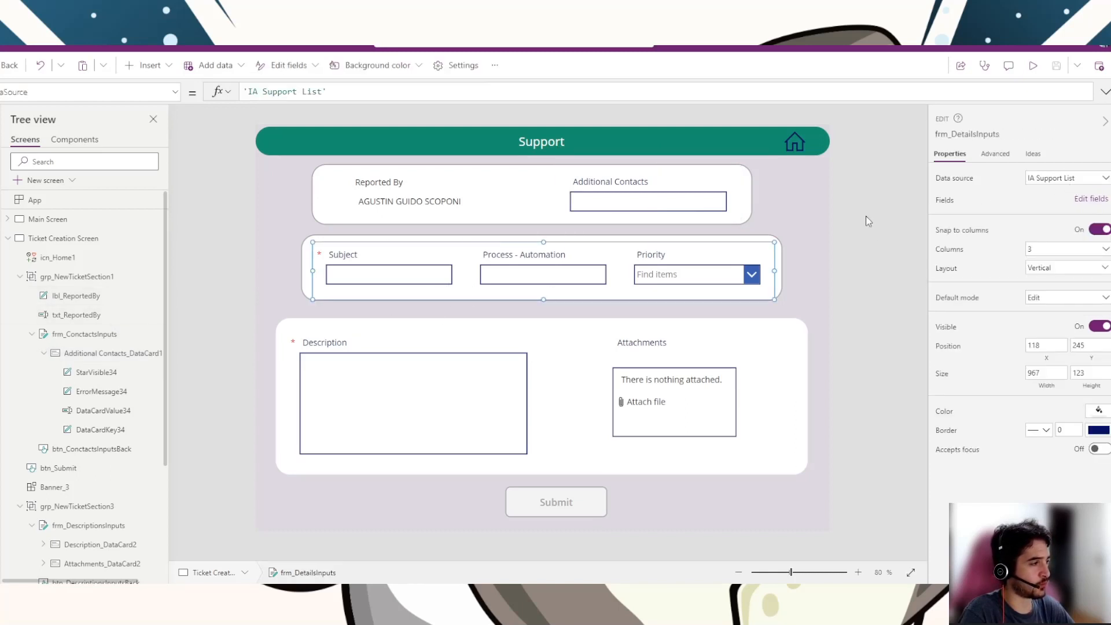
pyautogui.click(994, 154)
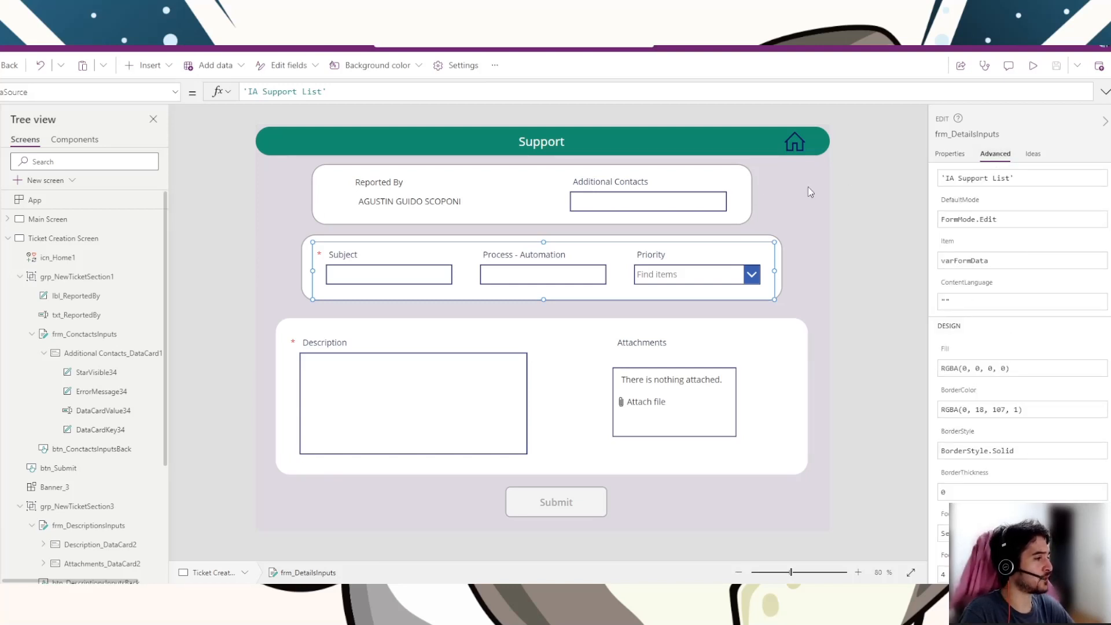
pyautogui.click(734, 213)
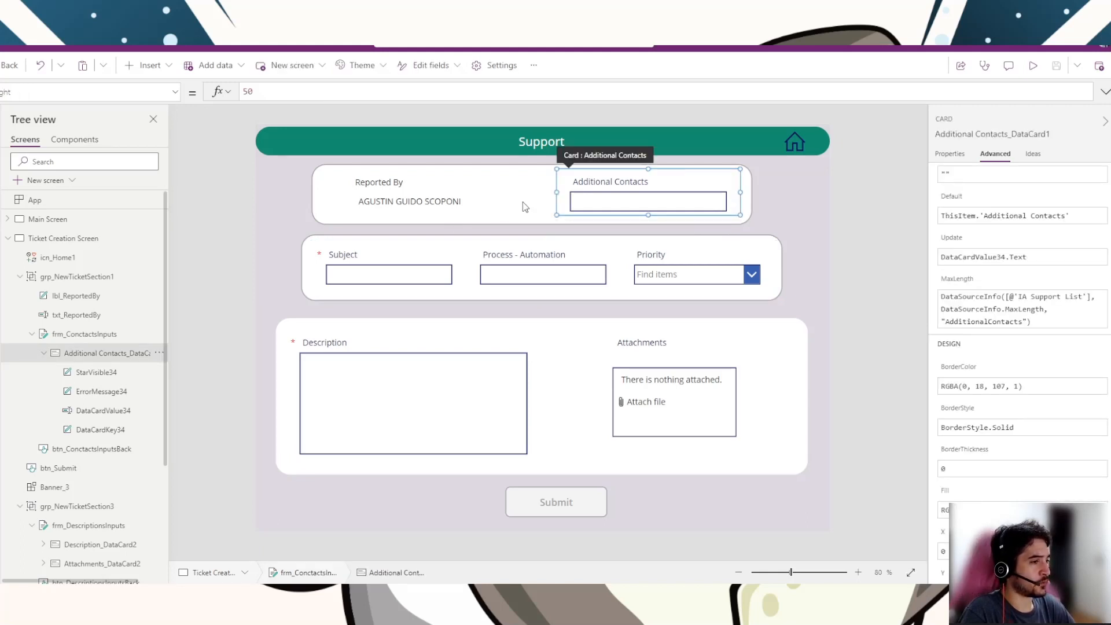
pyautogui.click(543, 213)
pyautogui.click(538, 220)
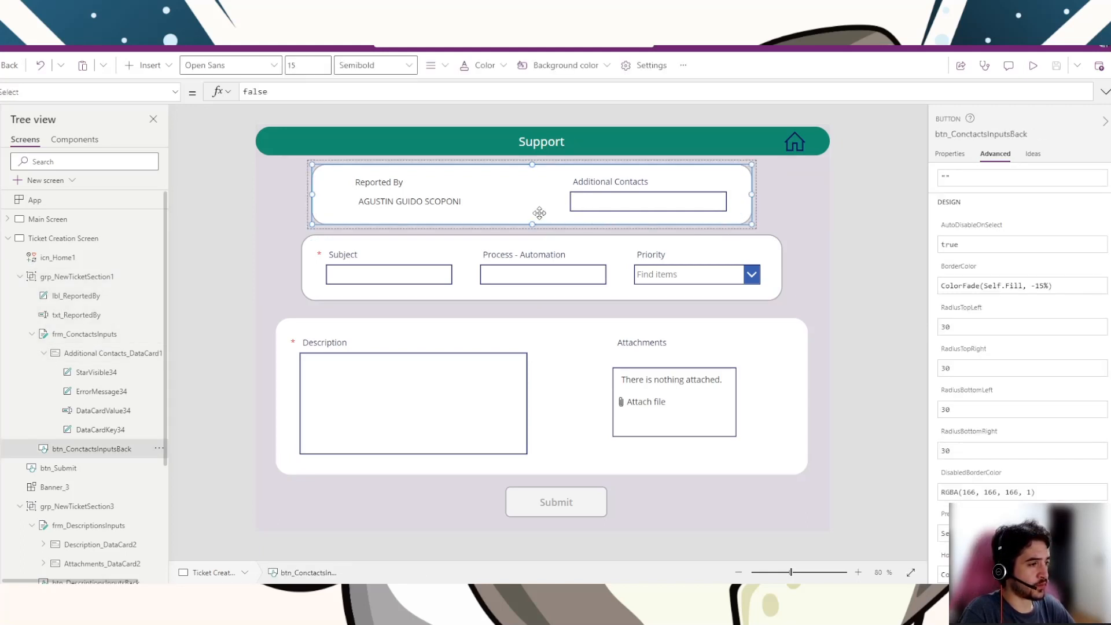
# Step: Examine the Subject card with its star label and DataCardValue3 input, and view the card's Required property
pyautogui.click(445, 261)
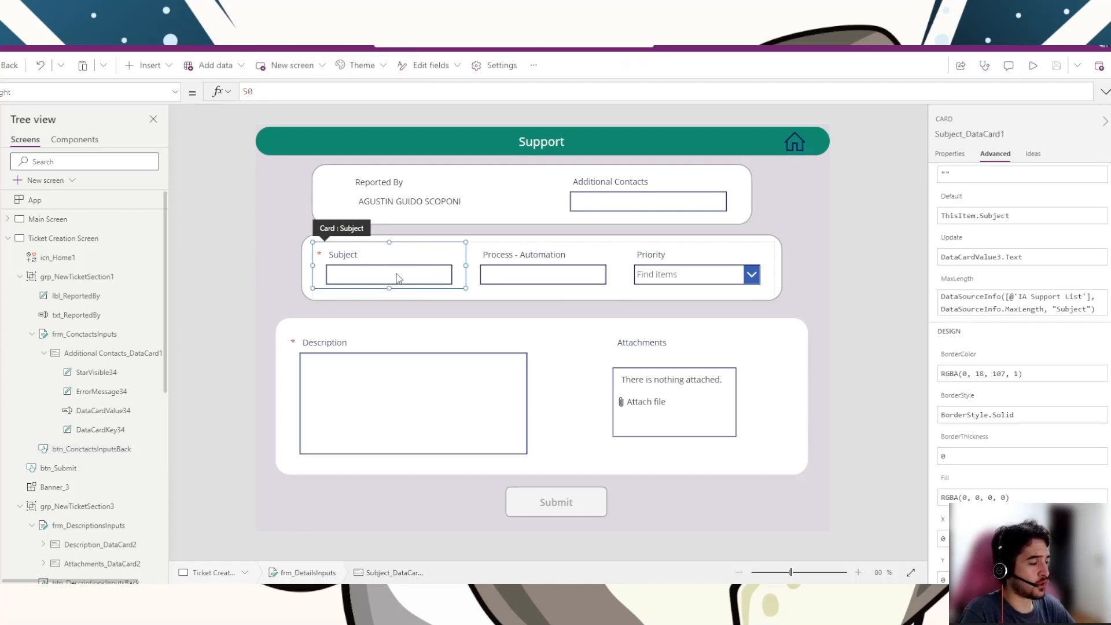
pyautogui.click(320, 255)
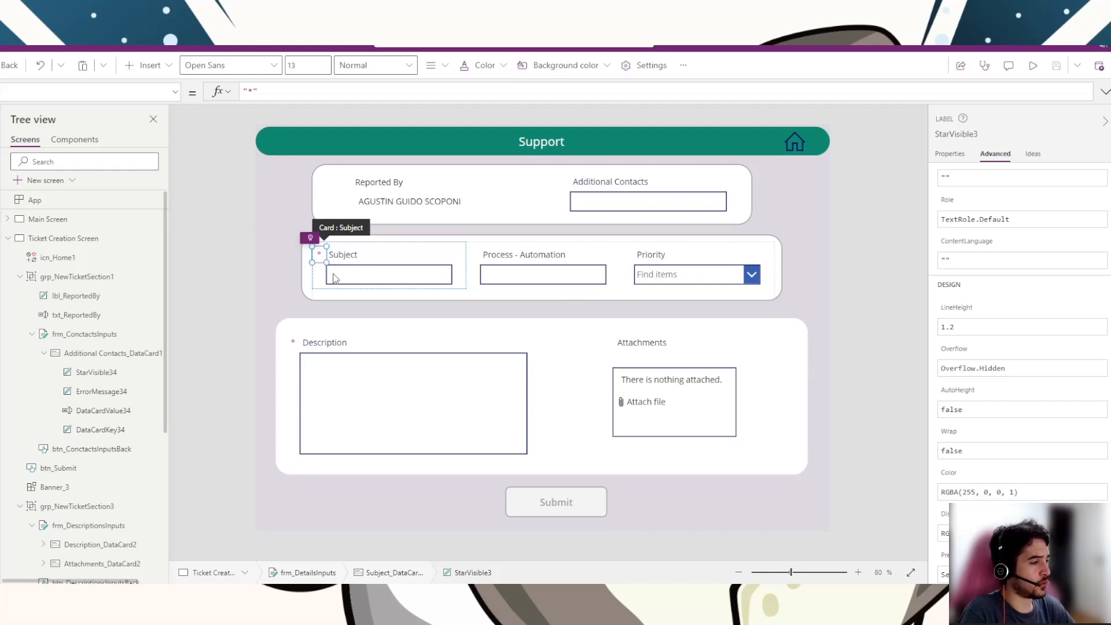
pyautogui.click(466, 282)
pyautogui.scroll(-4, 117, 404)
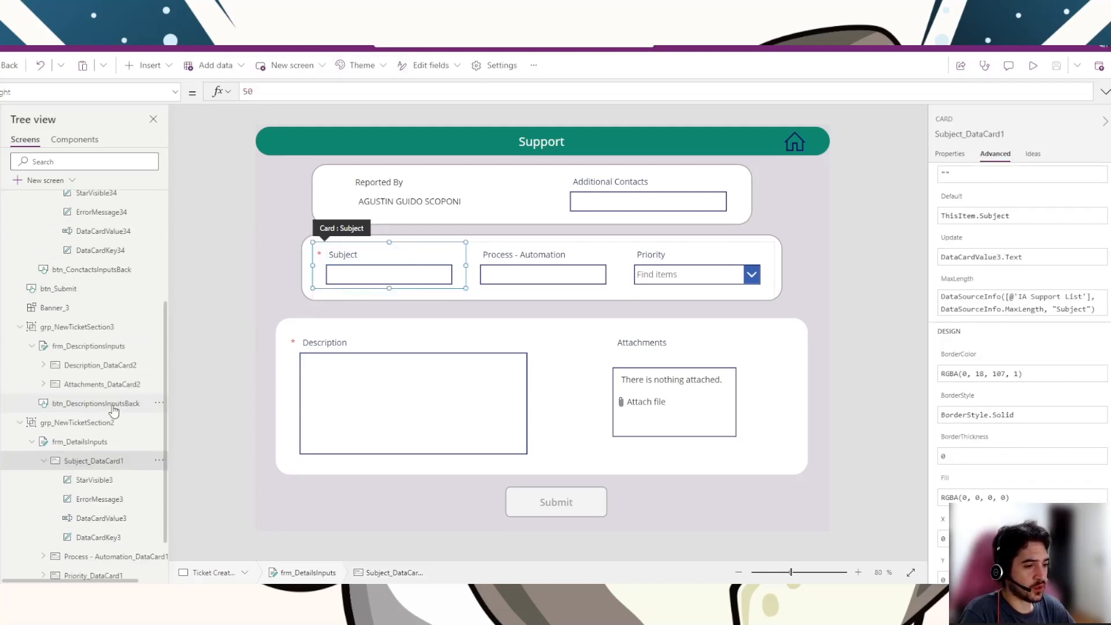
pyautogui.scroll(-1, 119, 426)
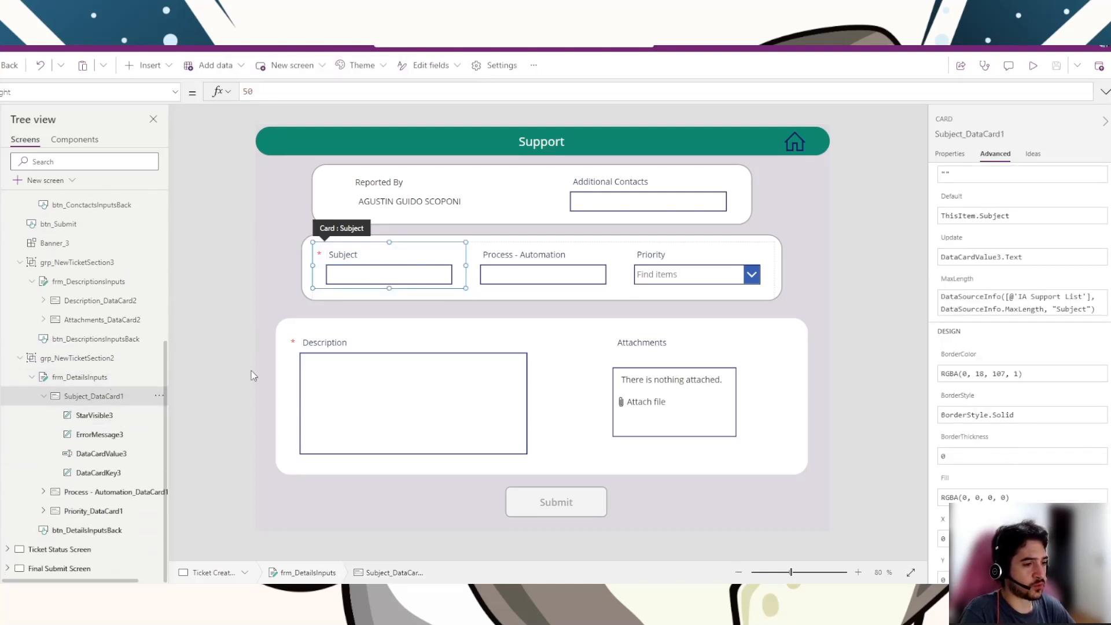
pyautogui.click(401, 270)
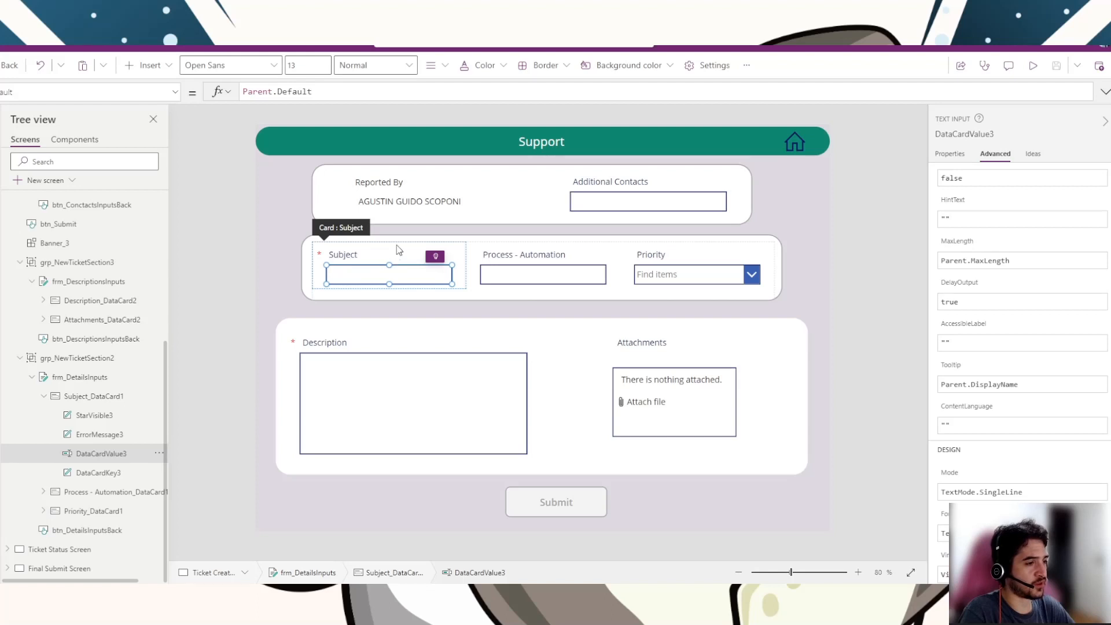
pyautogui.click(92, 396)
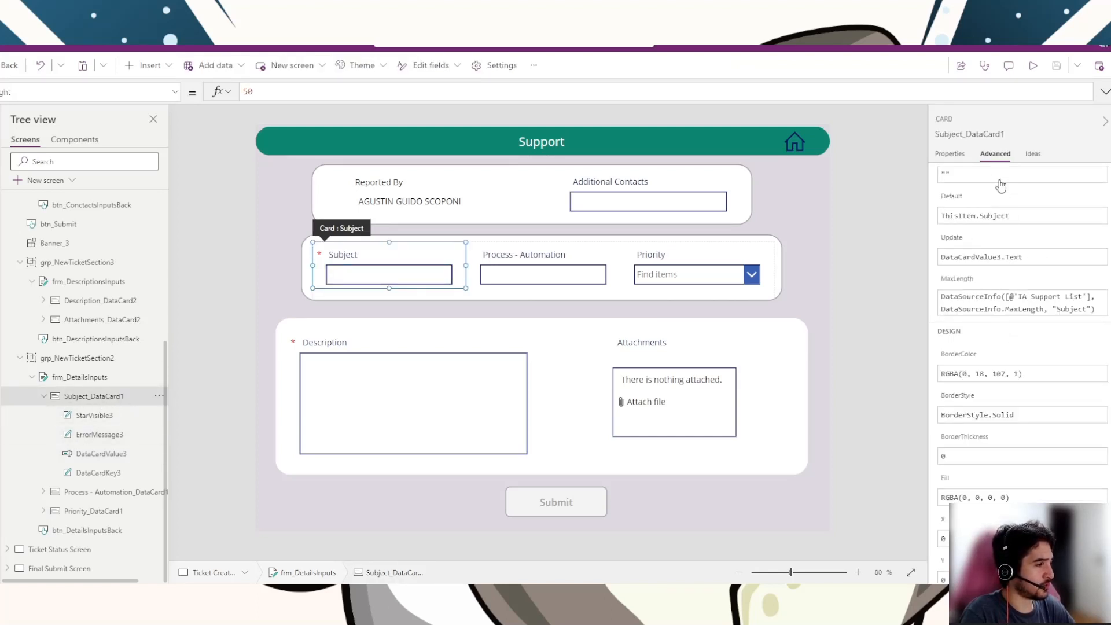
pyautogui.scroll(4, 1000, 185)
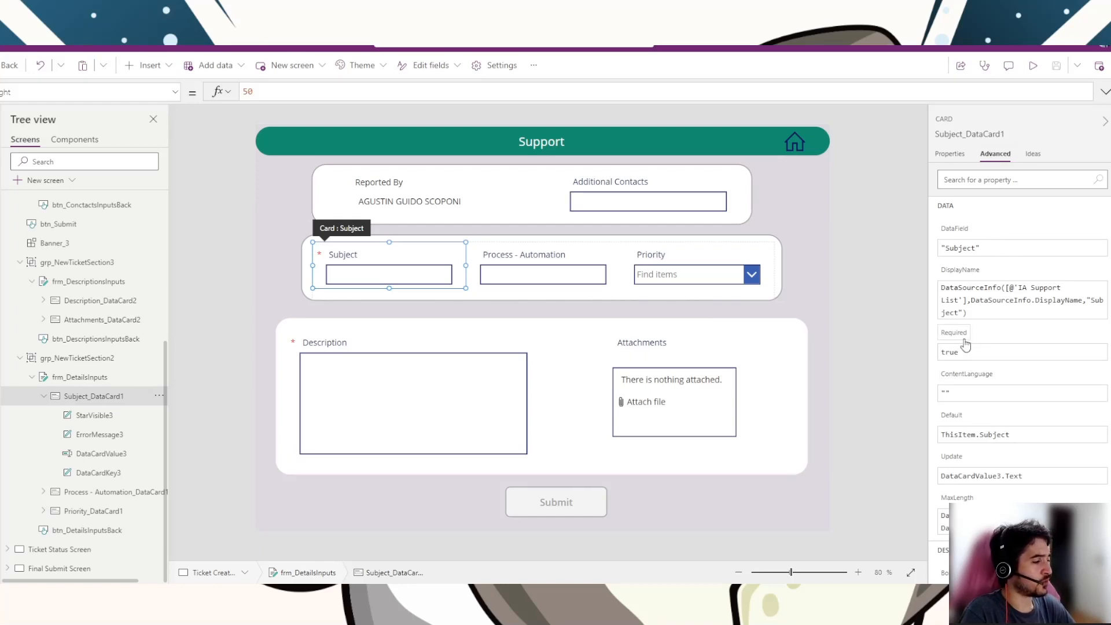
# Step: View the text color choices for the Subject card's StarVisible3 label without changing its color, and return to the Ticket Creation Screen
pyautogui.click(320, 254)
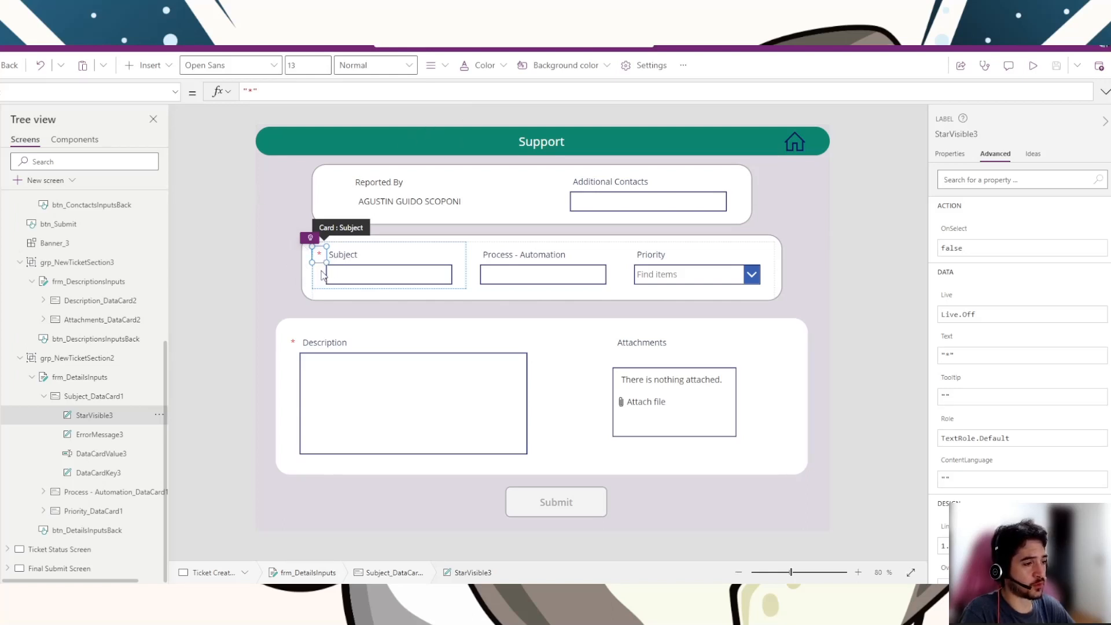
pyautogui.click(496, 73)
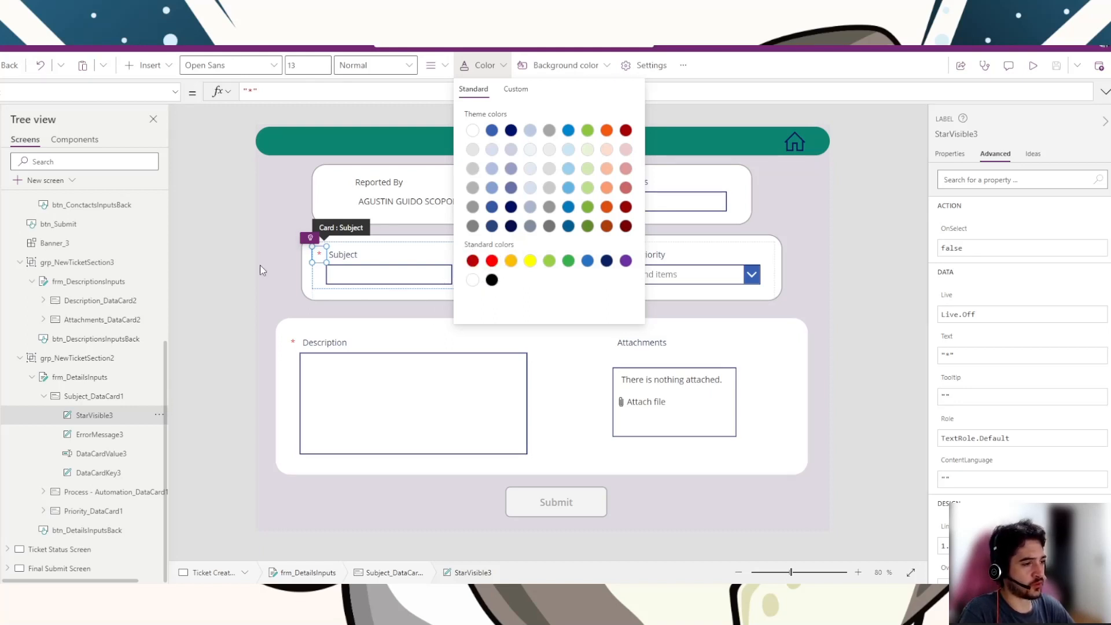
pyautogui.click(259, 226)
pyautogui.click(259, 226)
pyautogui.click(343, 279)
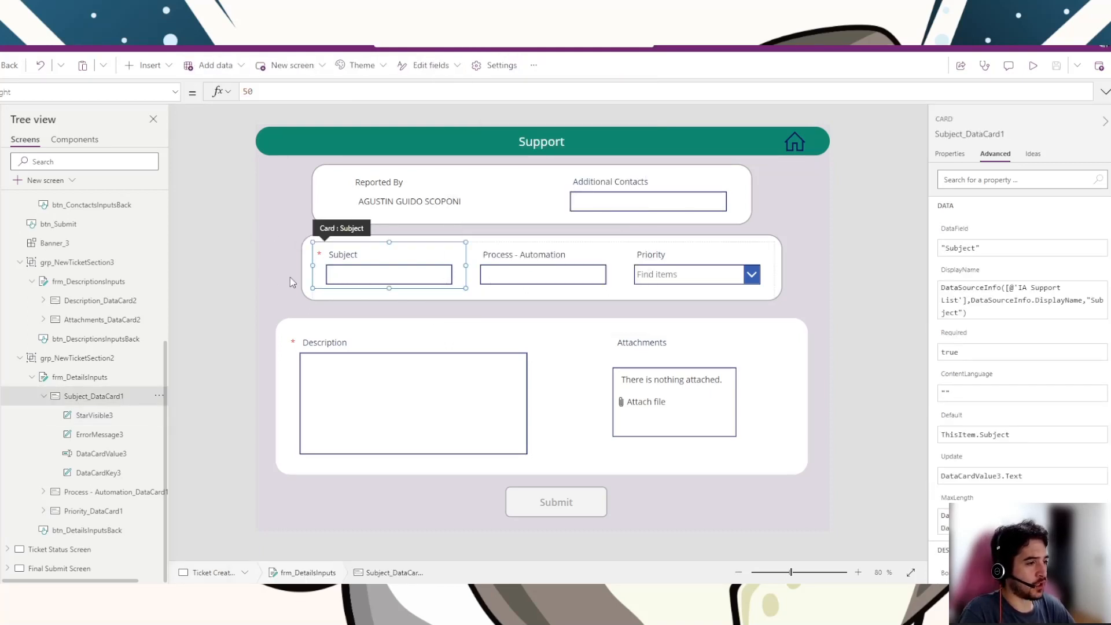
pyautogui.click(237, 278)
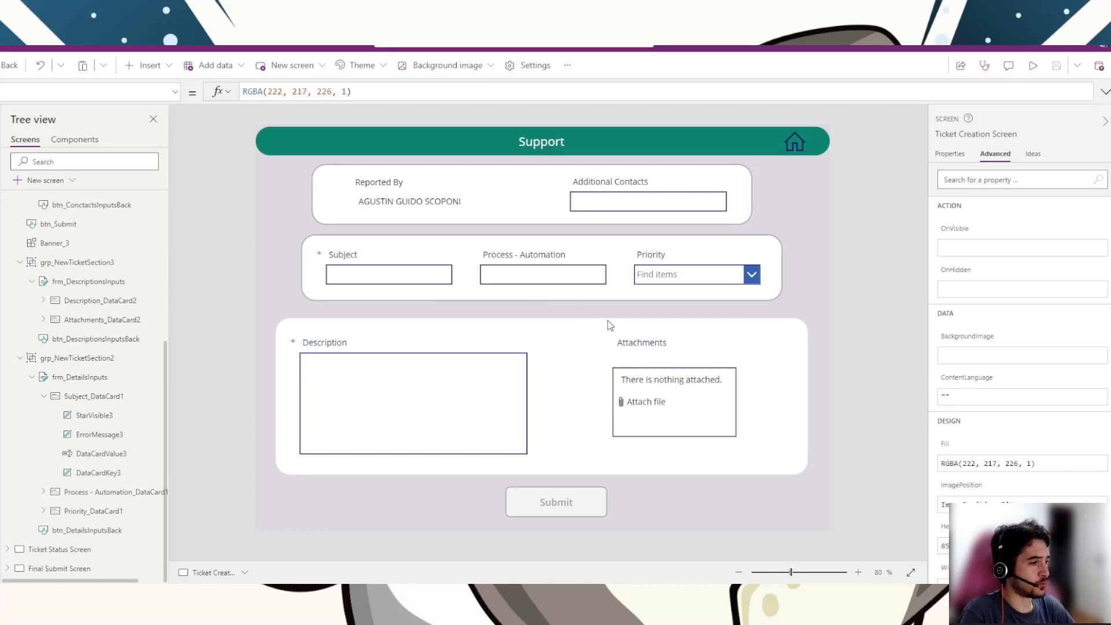
# Step: Inspect the grp_NewTicketSection3 group and the Subject and Description cards in relation to btn_Submit
pyautogui.click(566, 333)
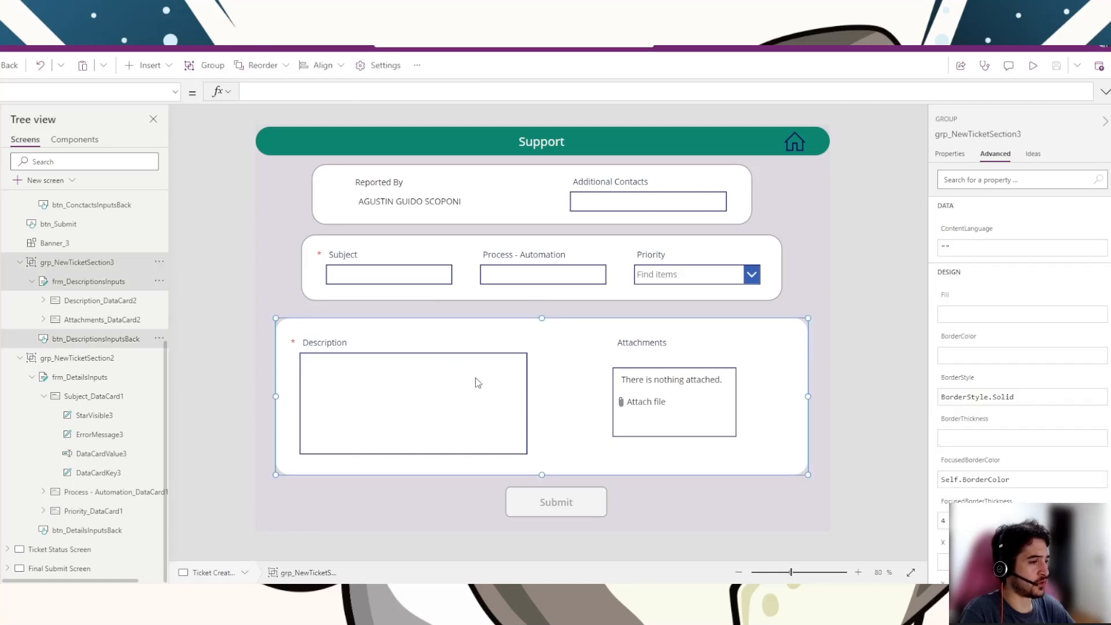
pyautogui.click(569, 505)
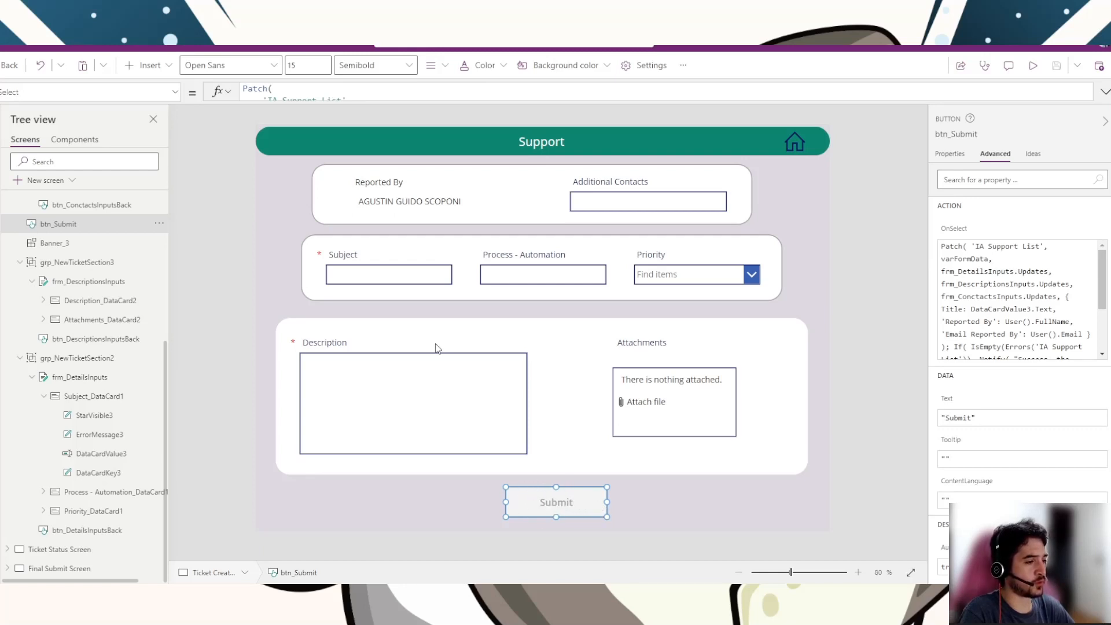
pyautogui.click(395, 278)
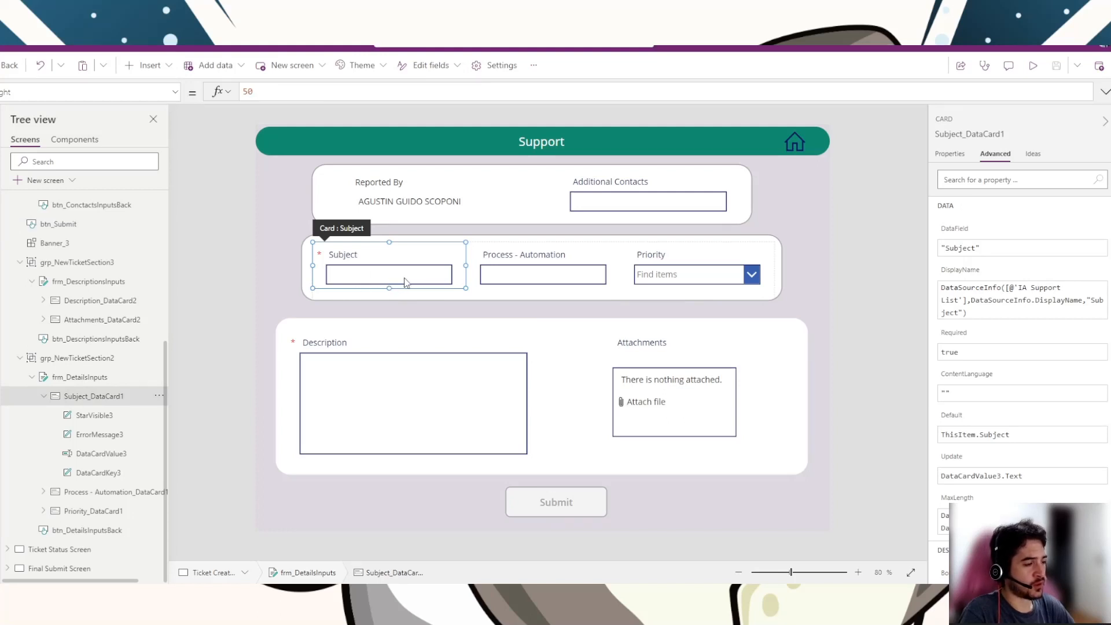
pyautogui.click(414, 275)
pyautogui.click(394, 424)
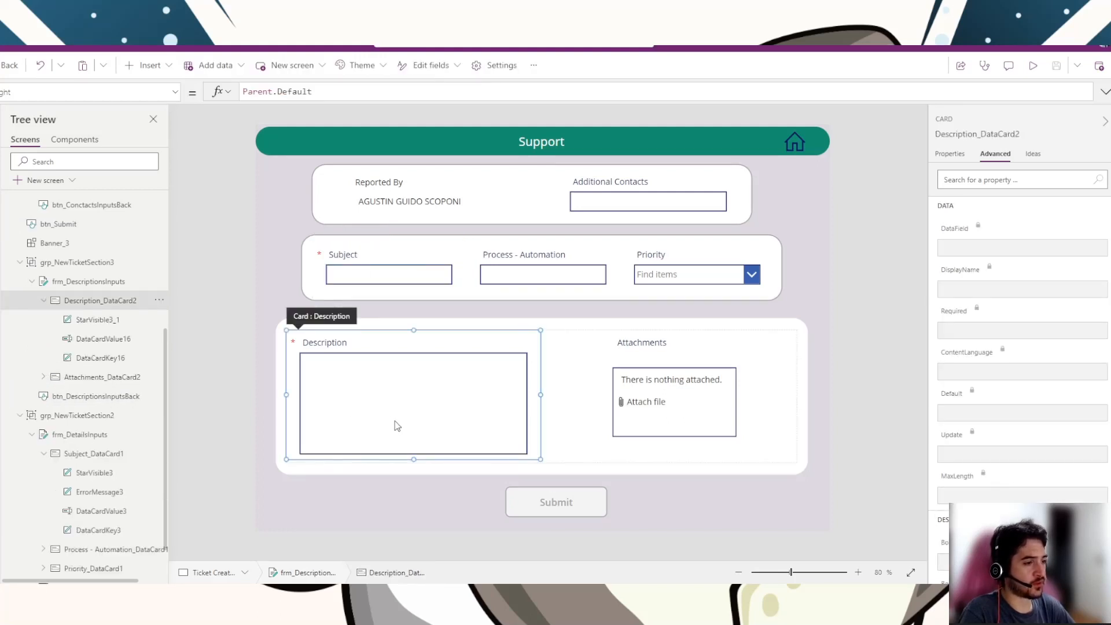
pyautogui.click(570, 501)
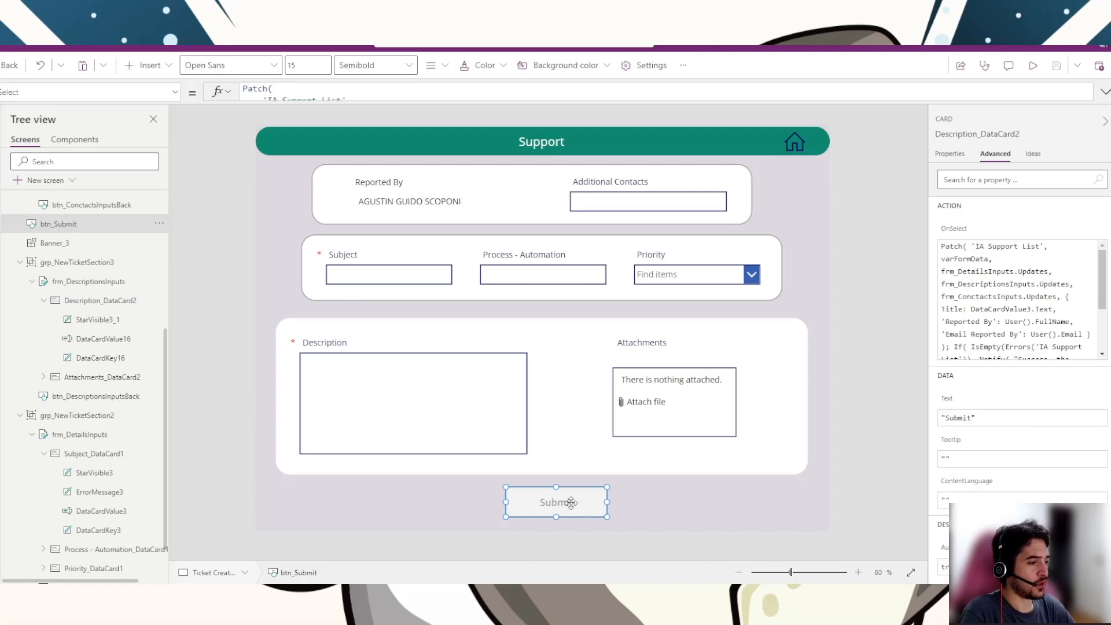
# Step: Show the DisplayMode formula of btn_Submit and highlight its DisplayMode.Edit and DisplayMode.Disabled results
pyautogui.click(127, 93)
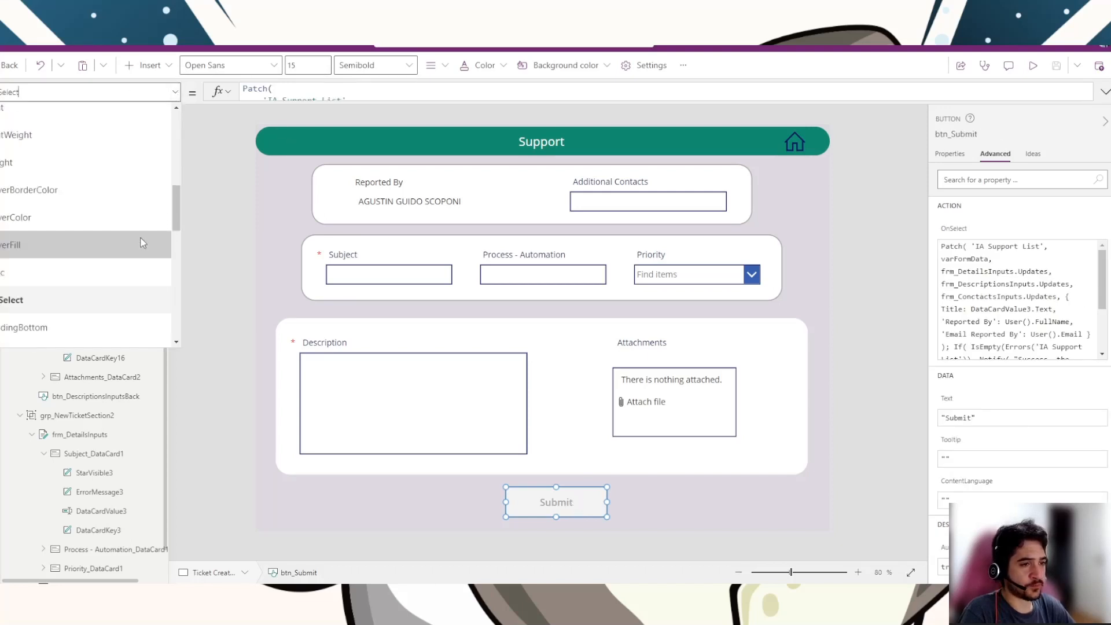
pyautogui.scroll(5, 116, 235)
pyautogui.click(48, 227)
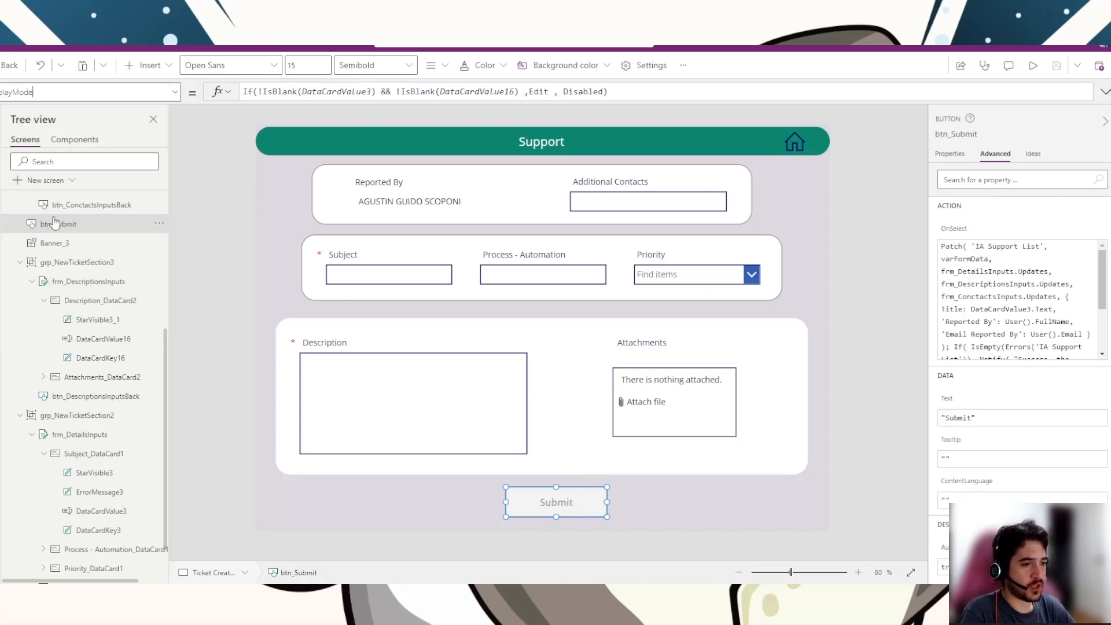
pyautogui.moveTo(321, 102); pyautogui.dragTo(305, 138)
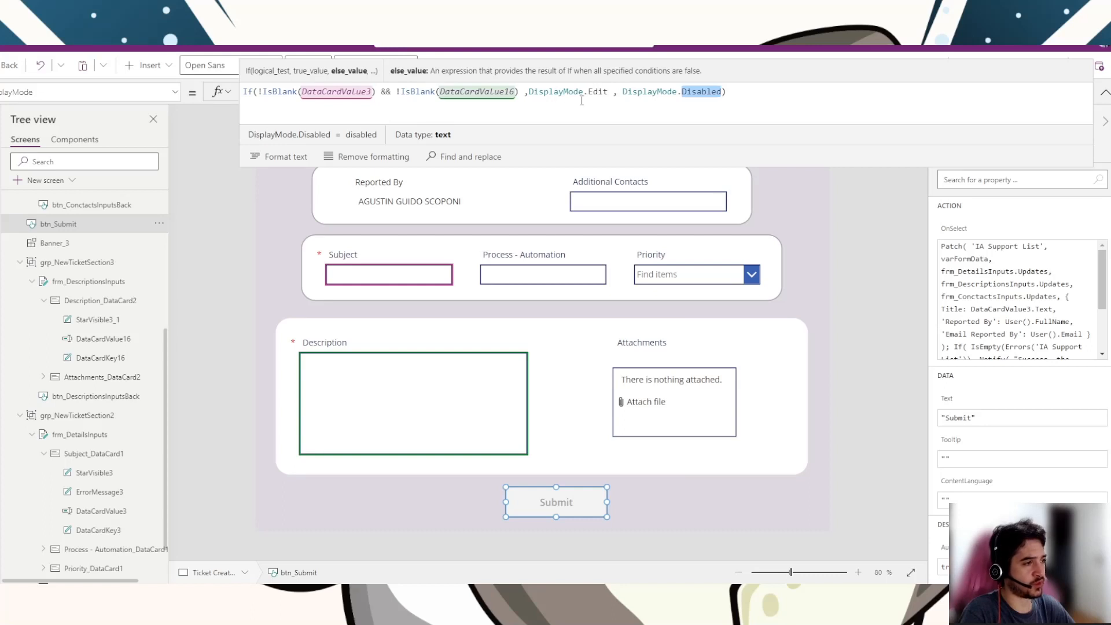
pyautogui.moveTo(529, 92); pyautogui.dragTo(677, 91)
pyautogui.click(751, 93)
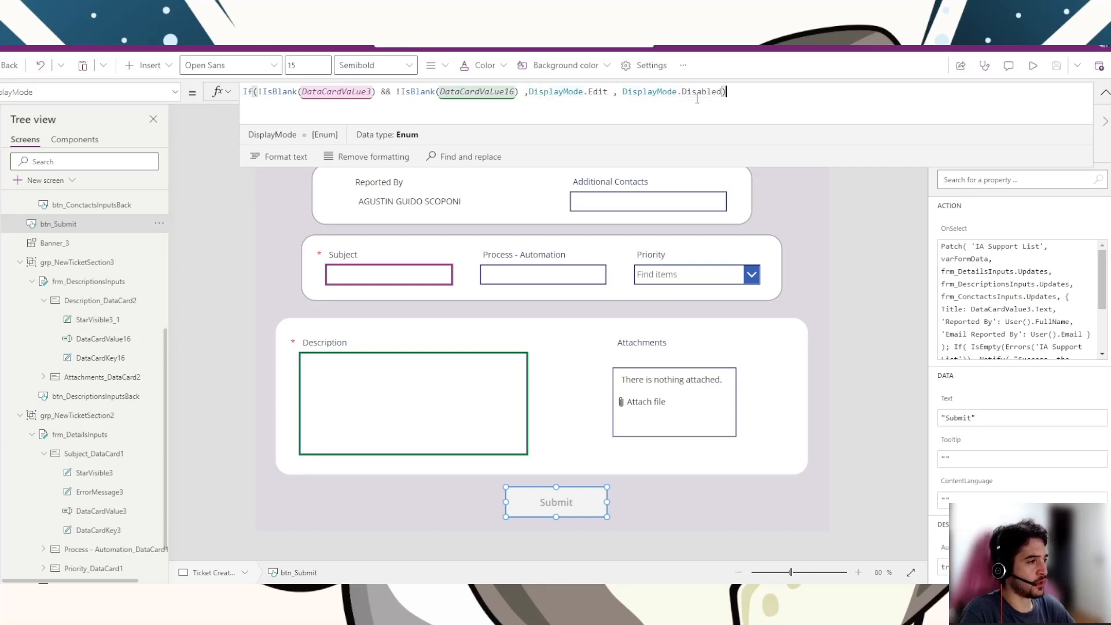
# Step: Preview the screen, enter "Test" as both Subject and Description to try the Submit button, and return to editing
pyautogui.click(1032, 66)
pyautogui.click(330, 249)
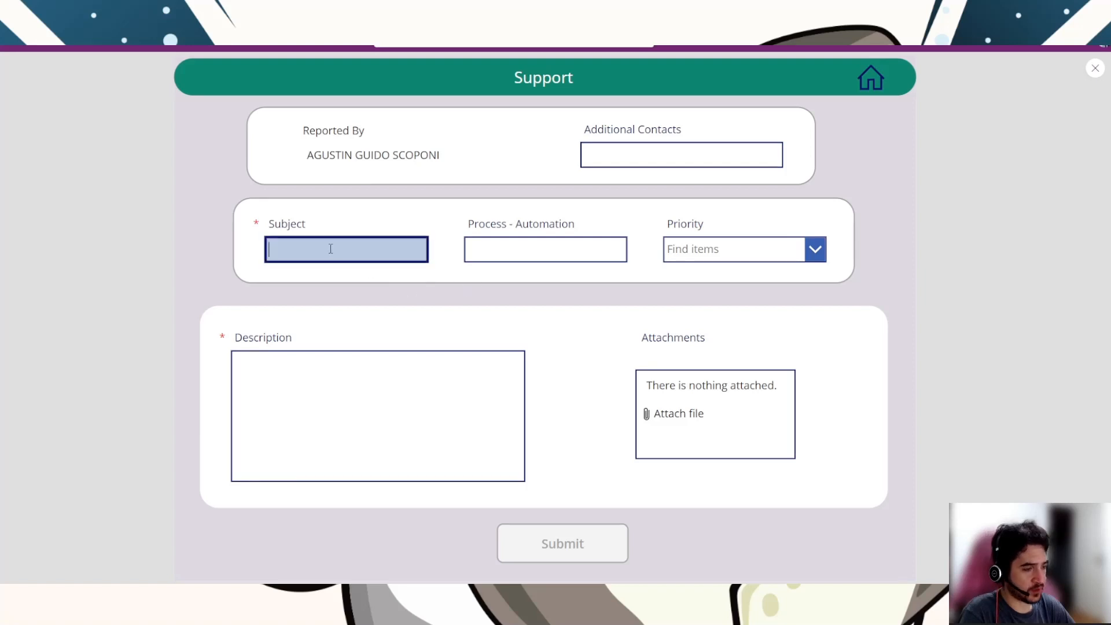
pyautogui.write('Test')
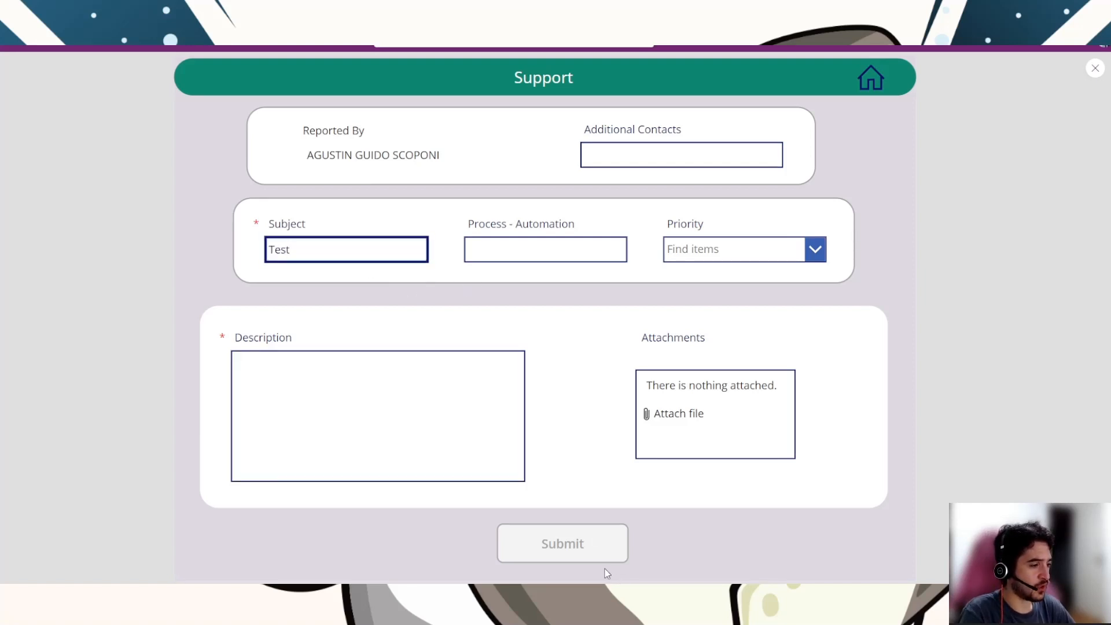
pyautogui.click(370, 381)
pyautogui.write('Test')
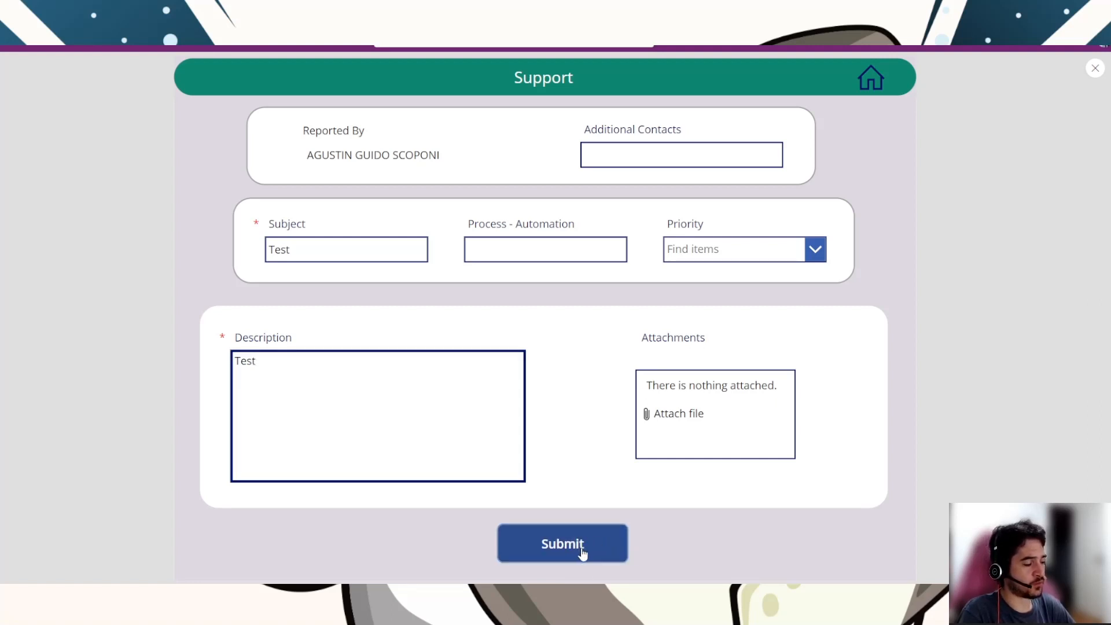
pyautogui.click(586, 546)
pyautogui.click(1095, 69)
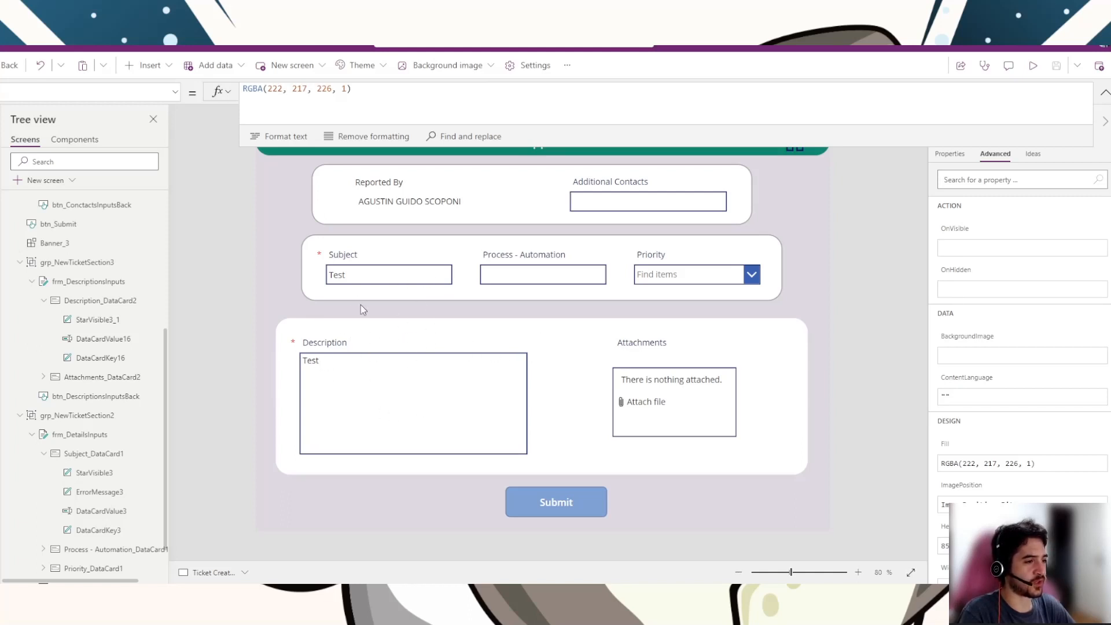
pyautogui.click(1105, 93)
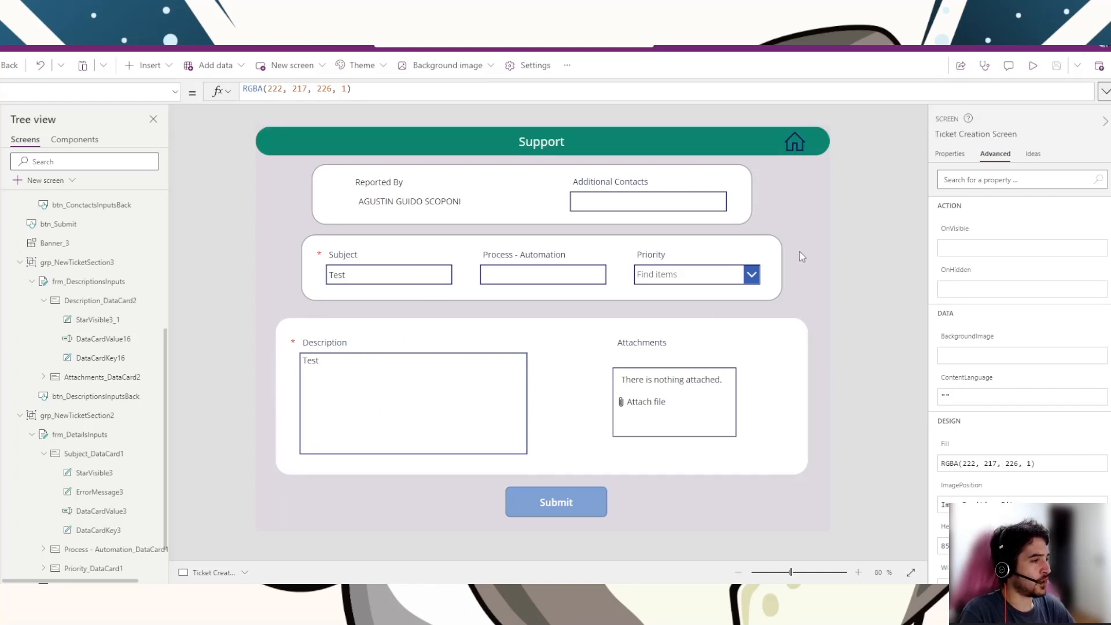
pyautogui.click(431, 404)
pyautogui.click(869, 346)
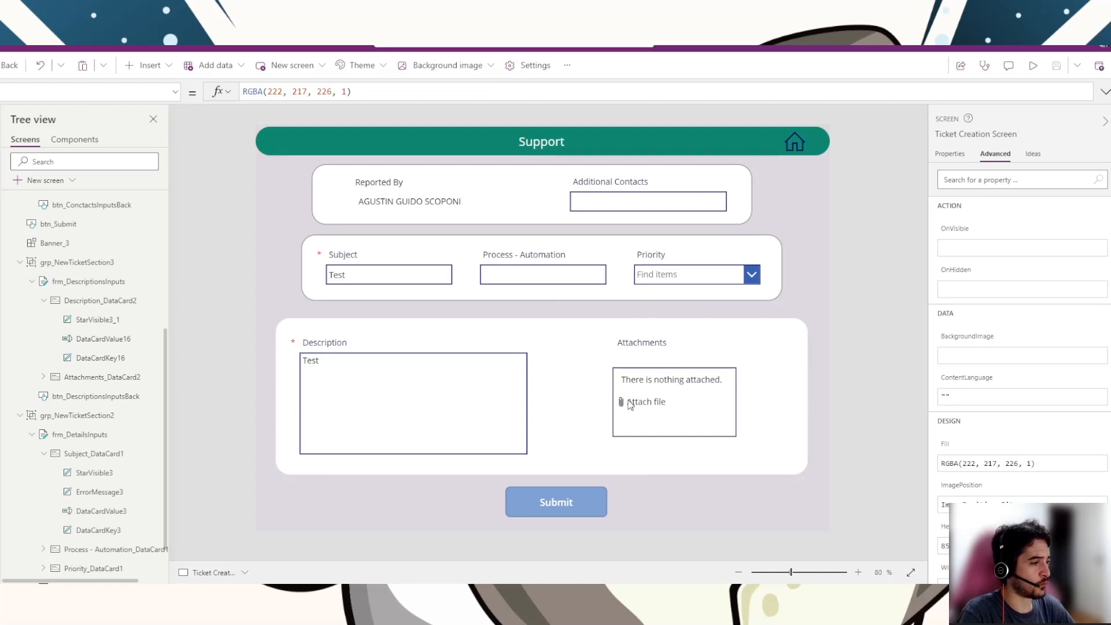
# Step: Show the OnSelect formula of btn_Submit and highlight its Patch call to 'IA Support List'
pyautogui.click(550, 502)
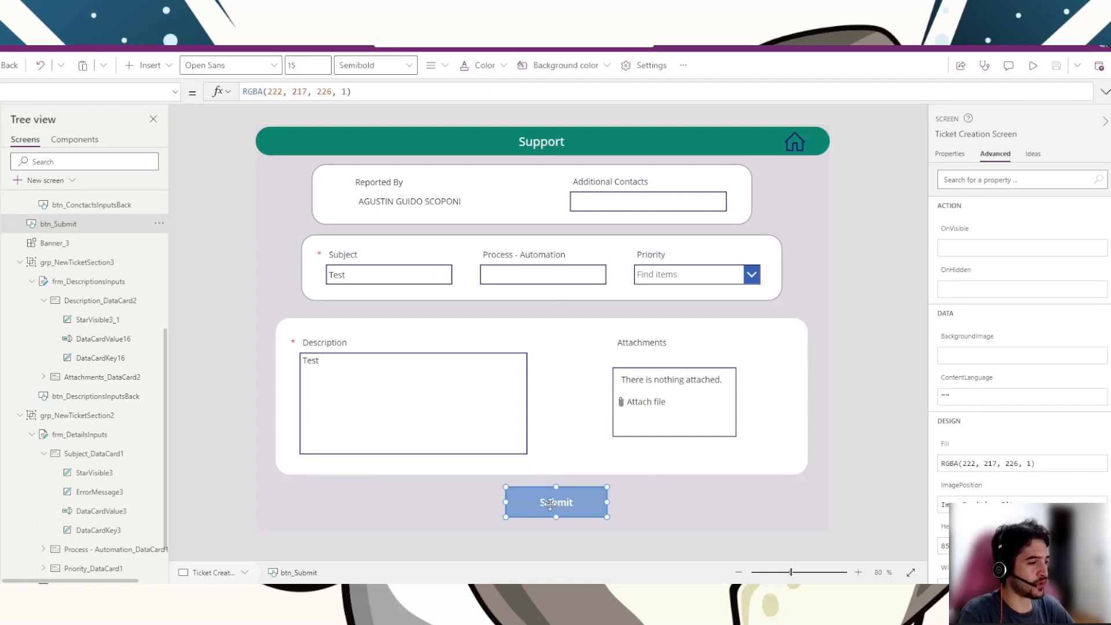
pyautogui.click(175, 92)
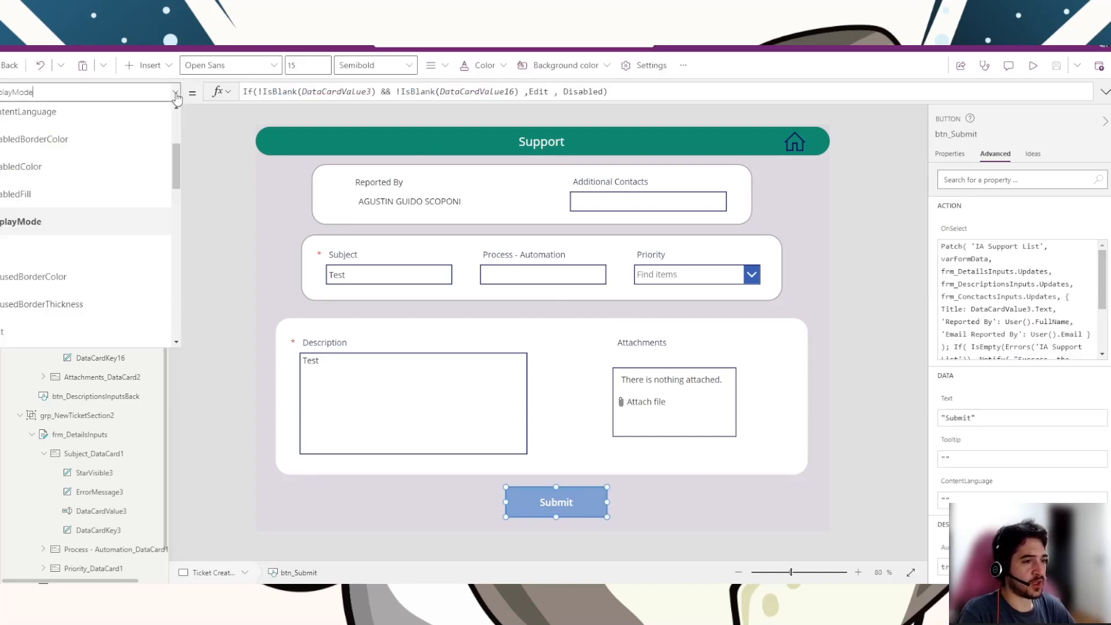
pyautogui.scroll(3, 118, 239)
pyautogui.scroll(-3, 116, 239)
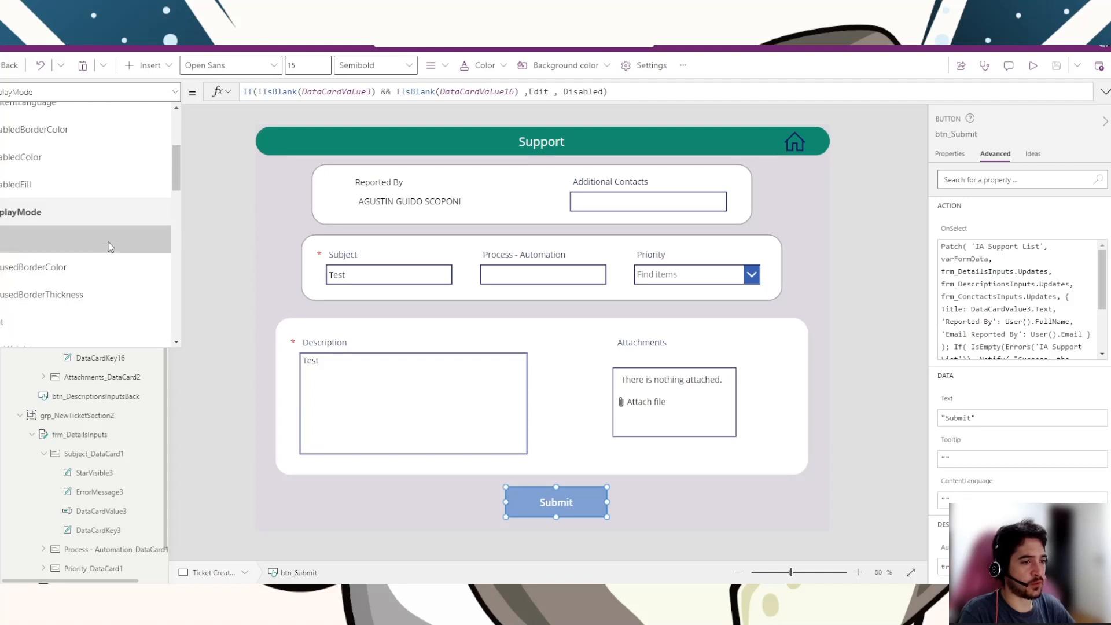
pyautogui.scroll(-4, 58, 266)
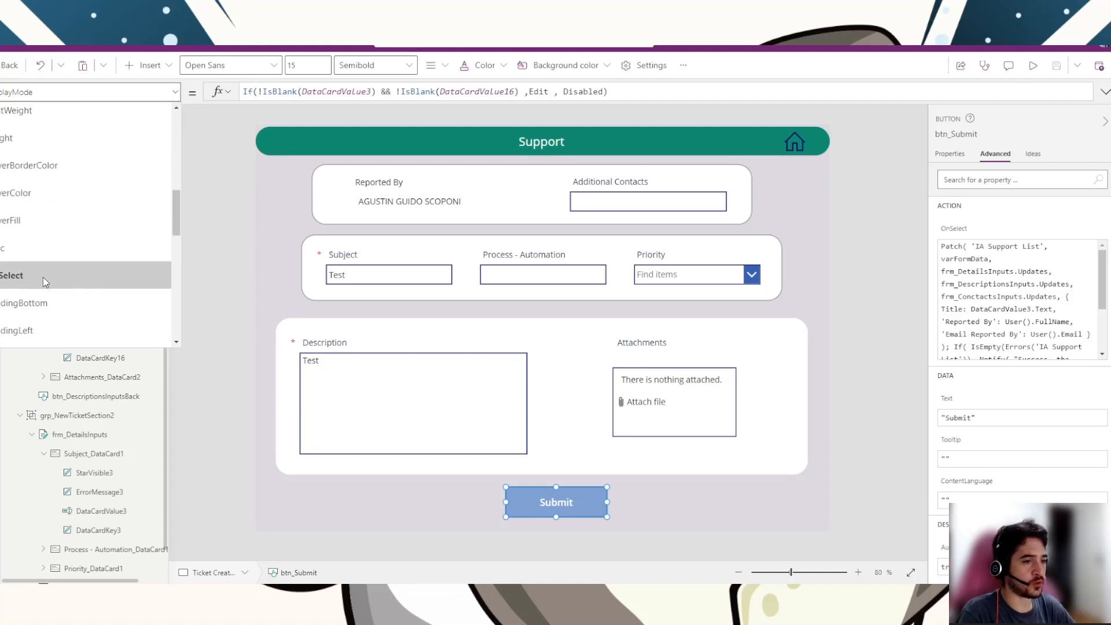
pyautogui.click(43, 276)
pyautogui.moveTo(392, 99); pyautogui.dragTo(349, 408)
pyautogui.moveTo(277, 223); pyautogui.dragTo(234, 79)
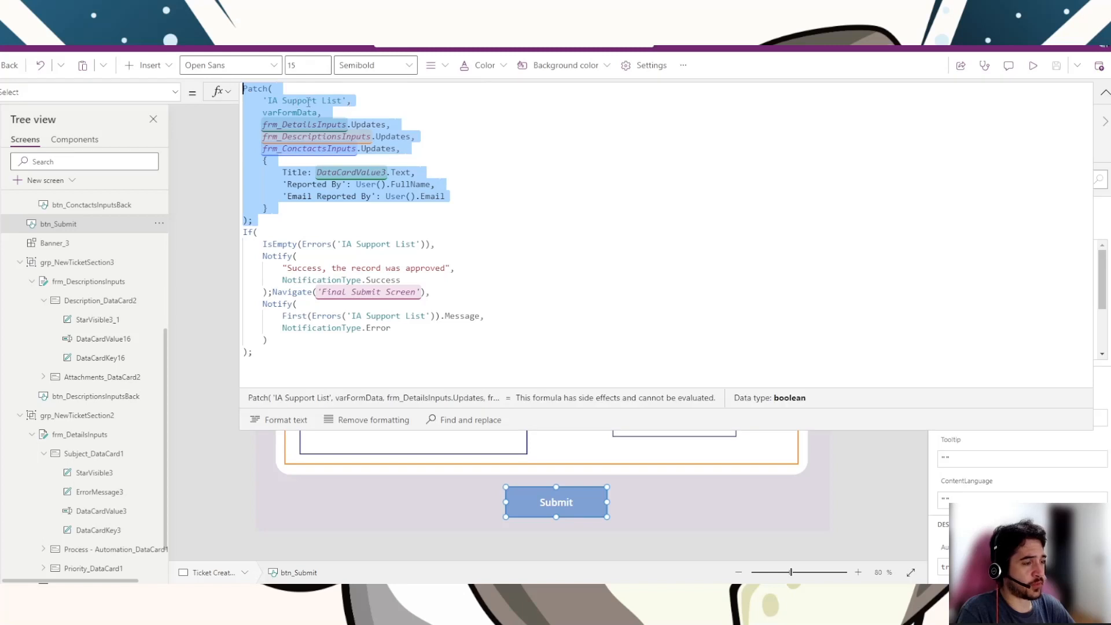
# Step: Highlight the 'IA Support List' source, the varFormData record and the three form Updates arguments in the Patch call of btn_Submit
pyautogui.click(264, 100)
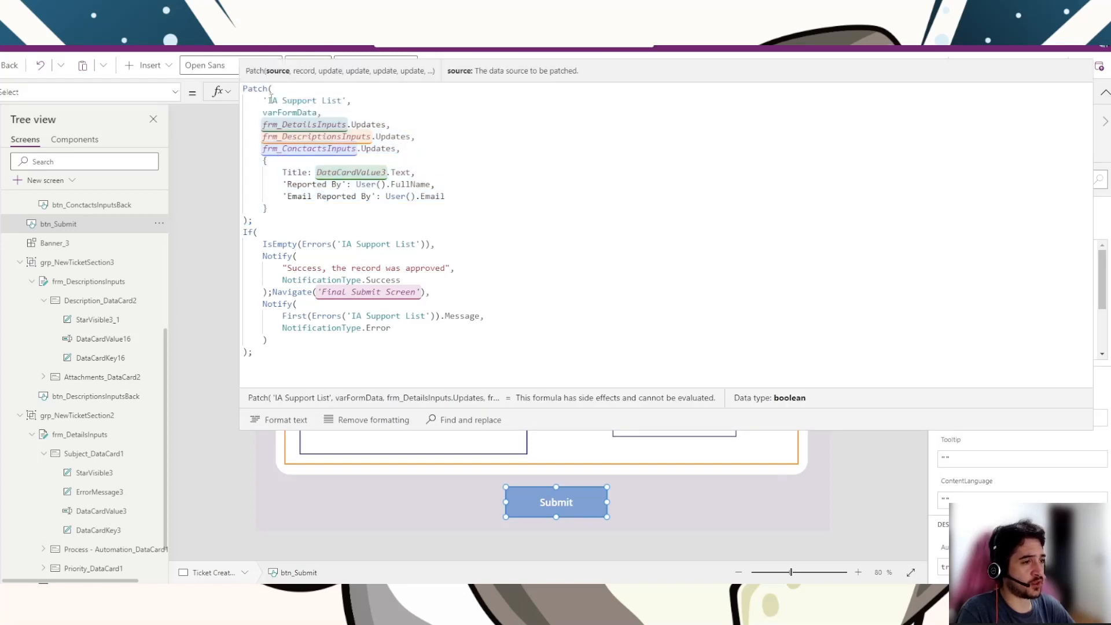
pyautogui.moveTo(264, 101); pyautogui.dragTo(346, 101)
pyautogui.click(323, 112)
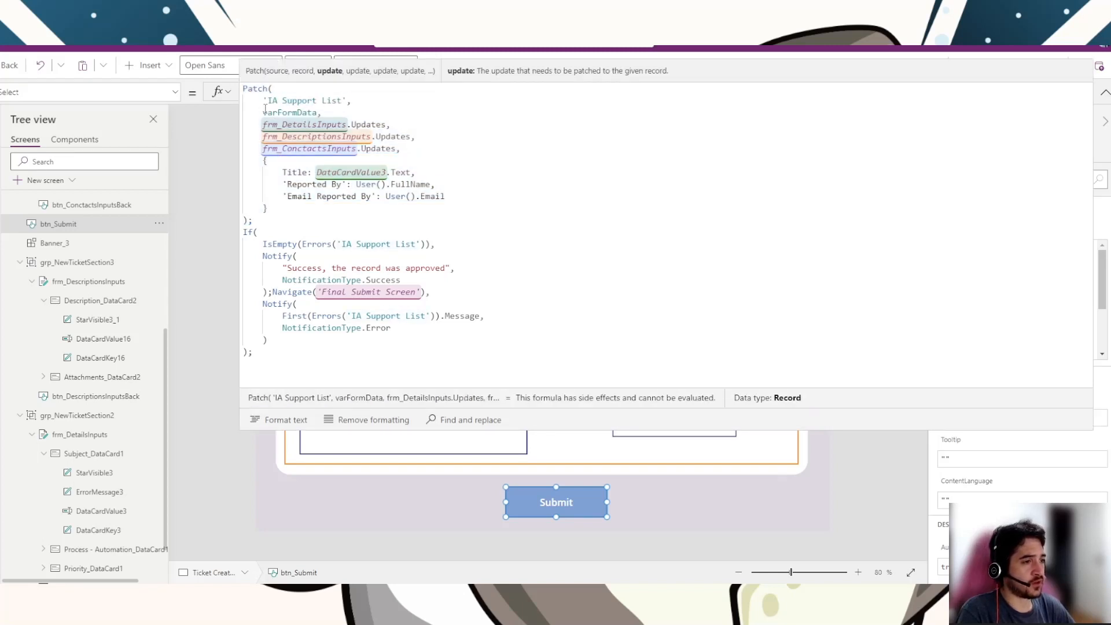
pyautogui.moveTo(262, 112); pyautogui.dragTo(316, 112)
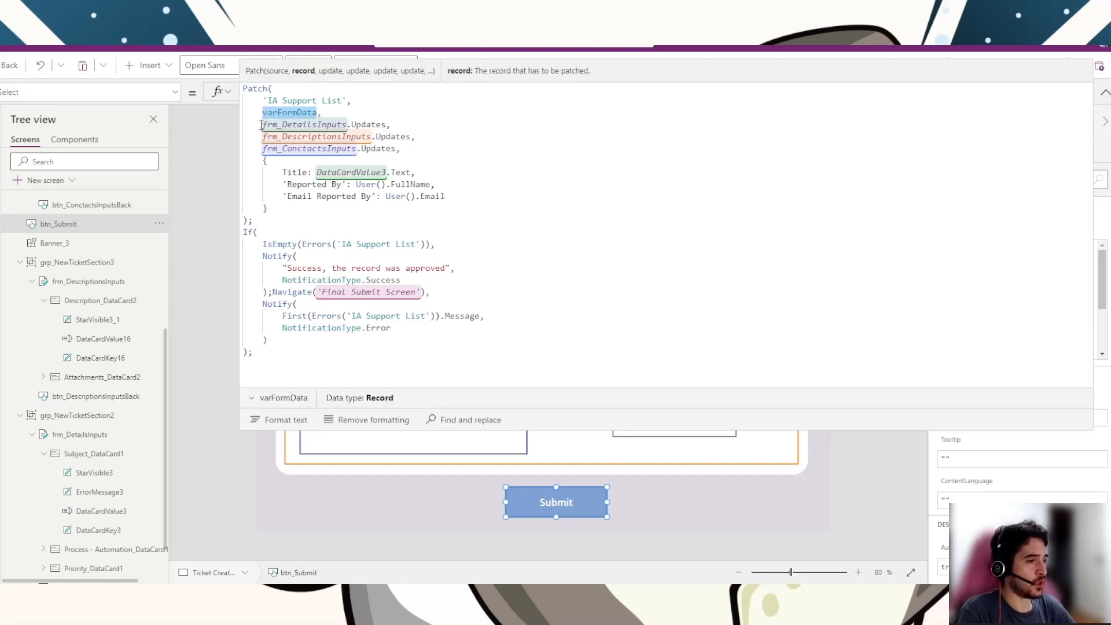
pyautogui.moveTo(261, 125); pyautogui.dragTo(412, 150)
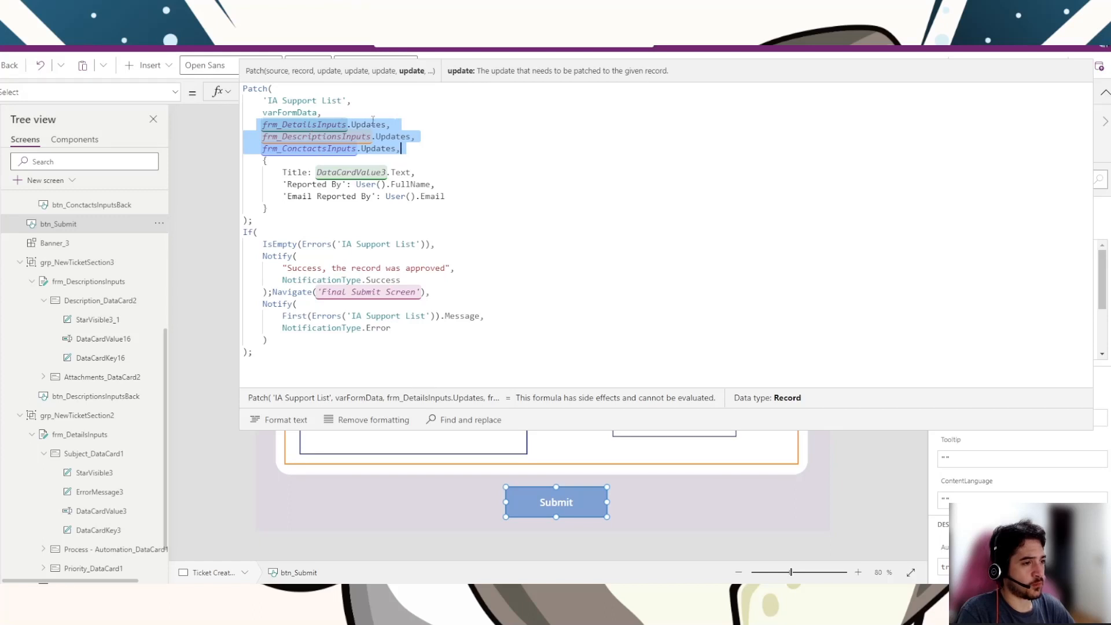
pyautogui.moveTo(585, 428); pyautogui.dragTo(589, 347)
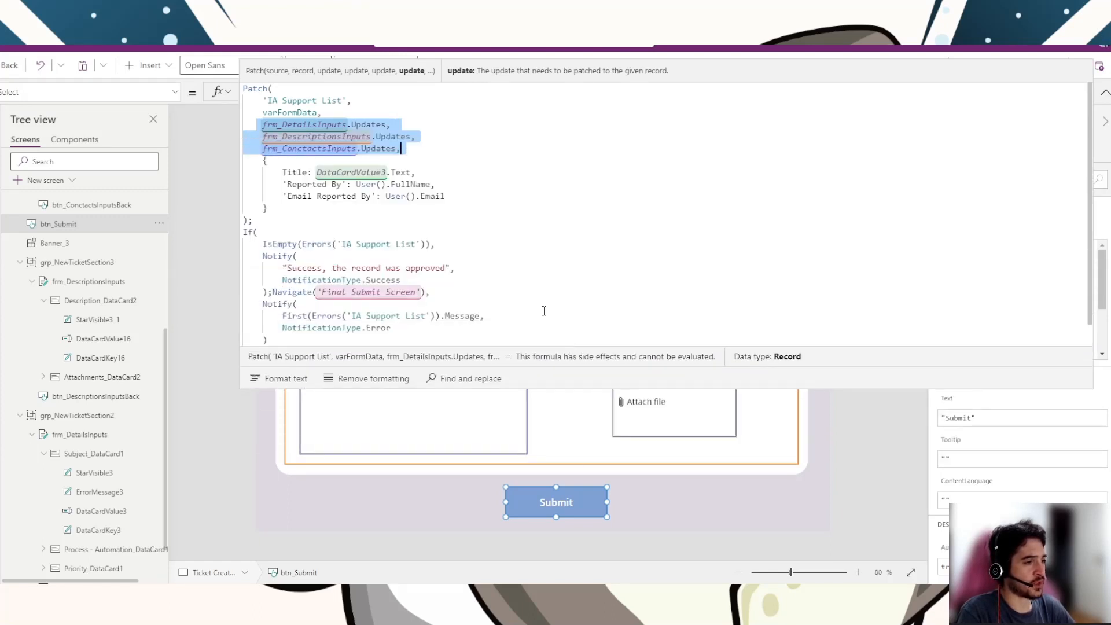
# Step: Highlight the Title, 'Reported By' and 'Email Reported By' fields of the Patch call and examine its User() and FullName values
pyautogui.moveTo(278, 168); pyautogui.dragTo(460, 196)
pyautogui.click(454, 202)
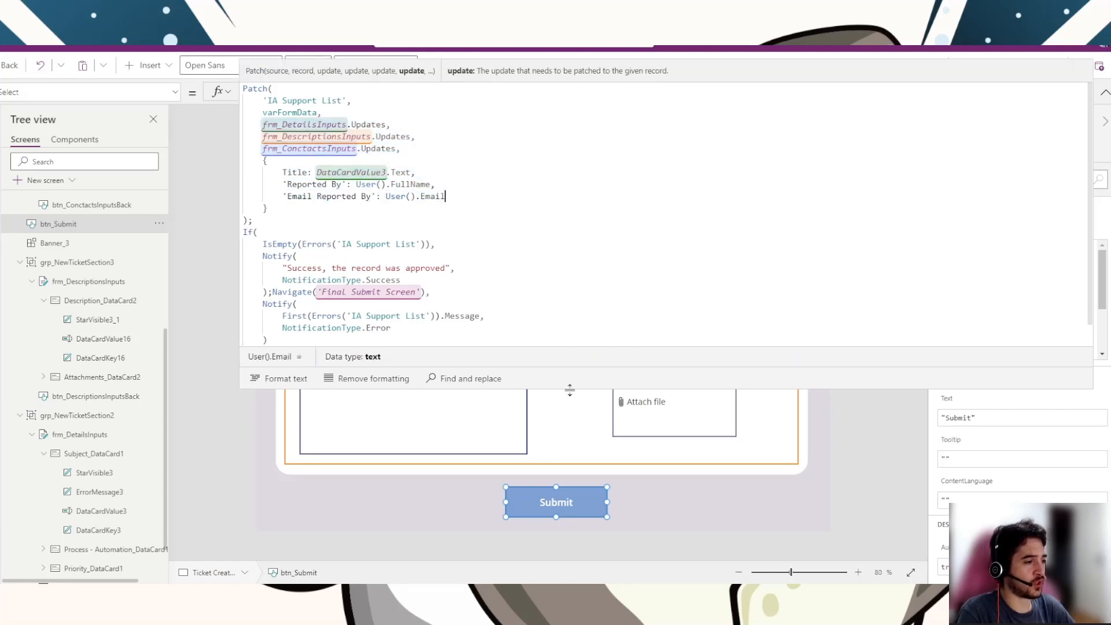
pyautogui.moveTo(567, 389); pyautogui.dragTo(520, 363)
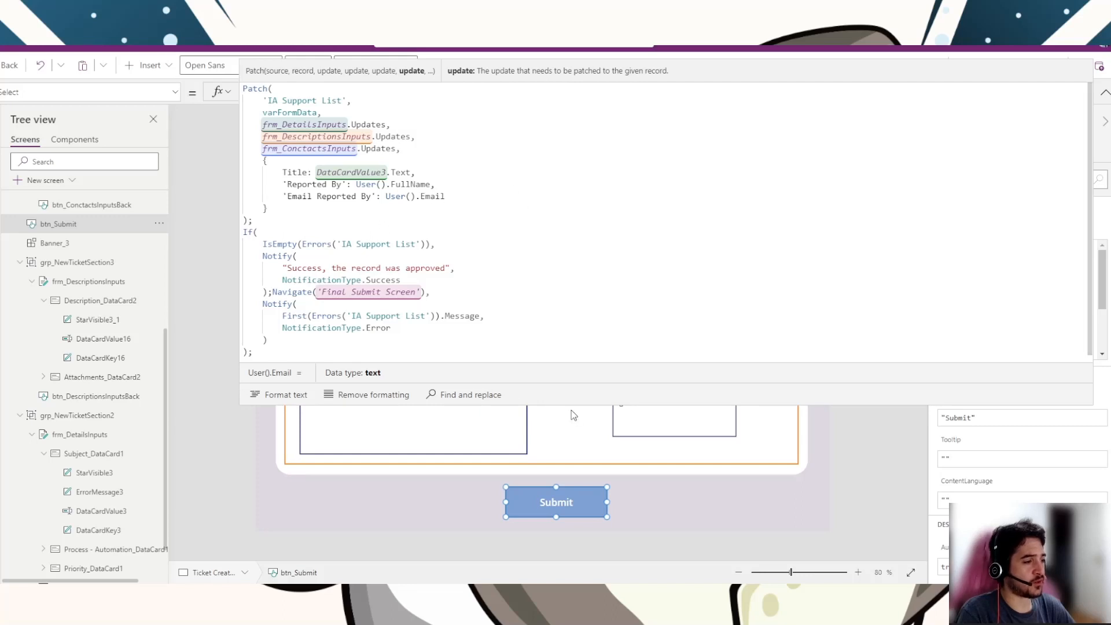
pyautogui.moveTo(561, 405); pyautogui.dragTo(526, 247)
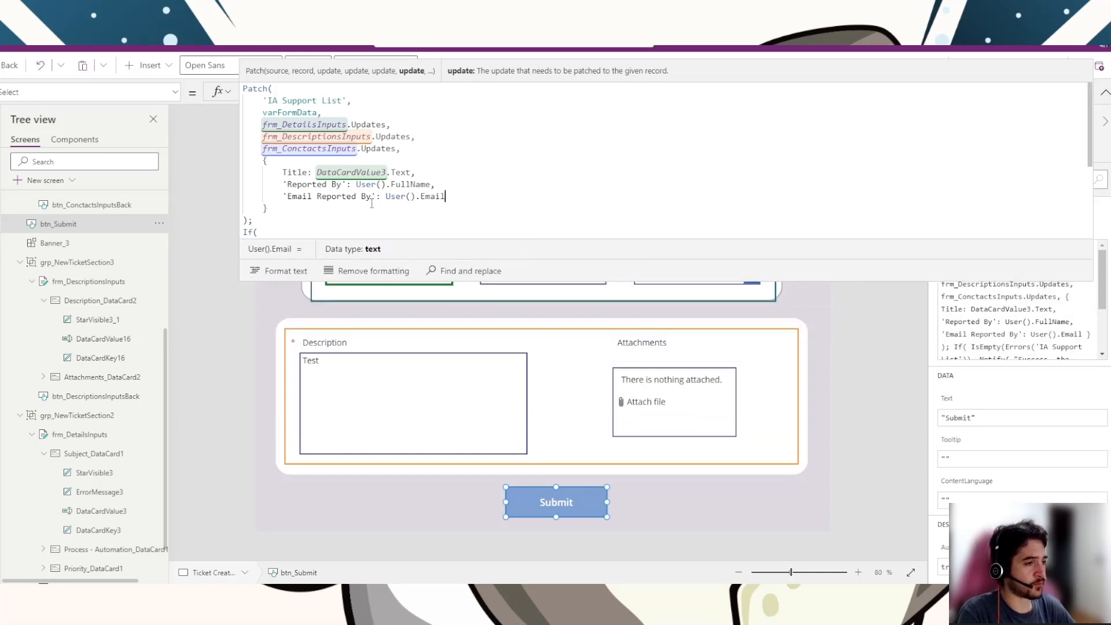
pyautogui.moveTo(357, 184); pyautogui.dragTo(382, 183)
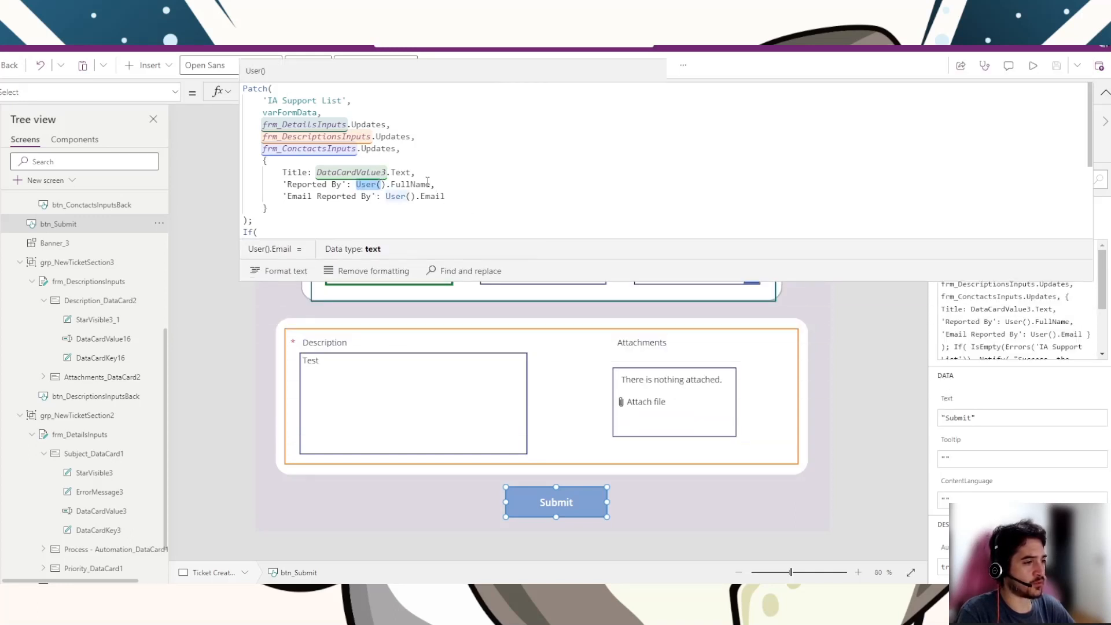
pyautogui.click(368, 184)
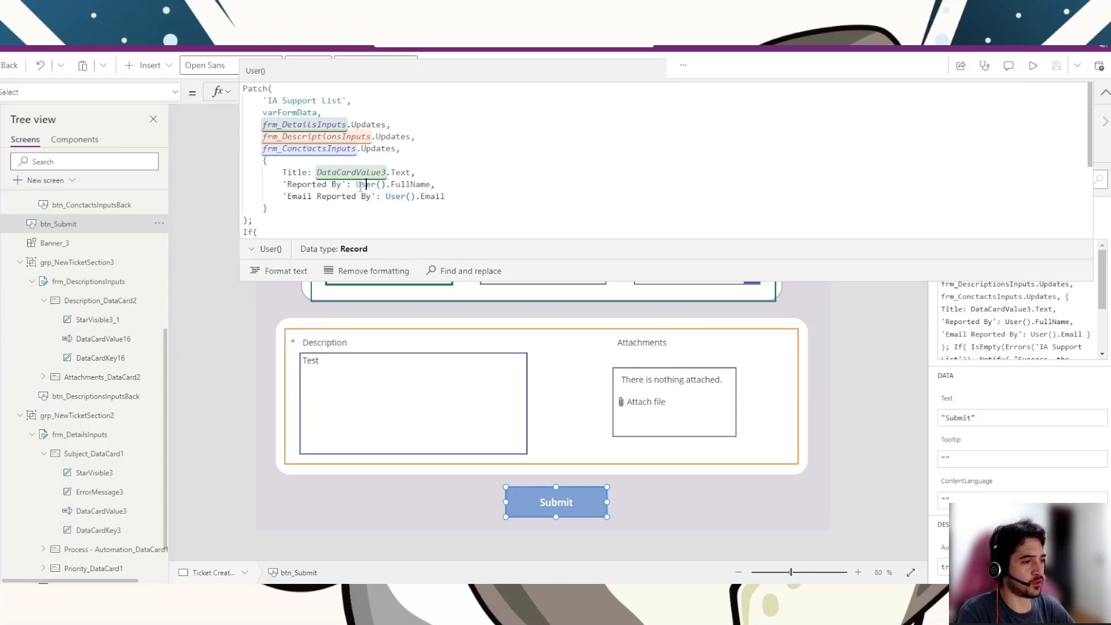
pyautogui.moveTo(529, 260); pyautogui.dragTo(457, 342)
pyautogui.click(393, 184)
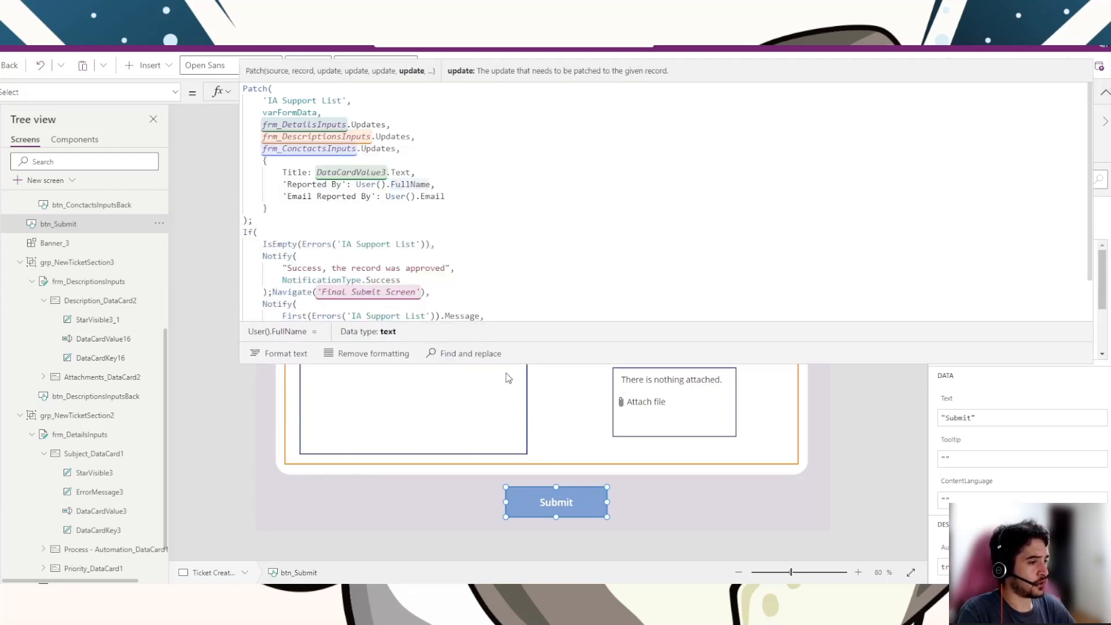
pyautogui.moveTo(488, 356); pyautogui.dragTo(483, 428)
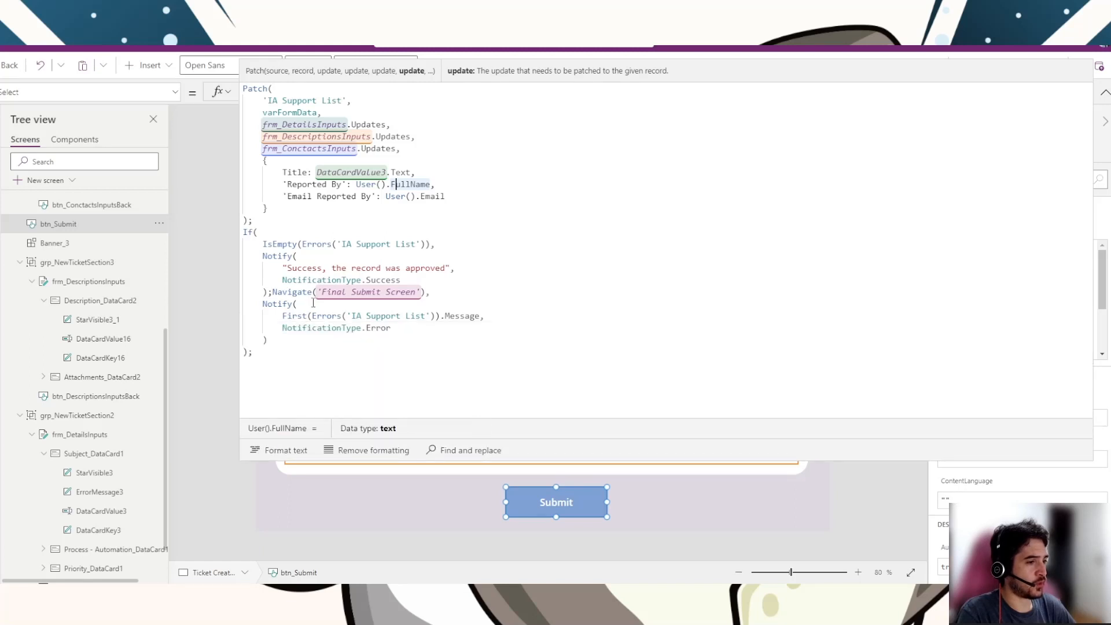
# Step: Examine the If error check, highlighting its success message and Navigate('Final Submit Screen') call, and collapse the formula
pyautogui.click(257, 232)
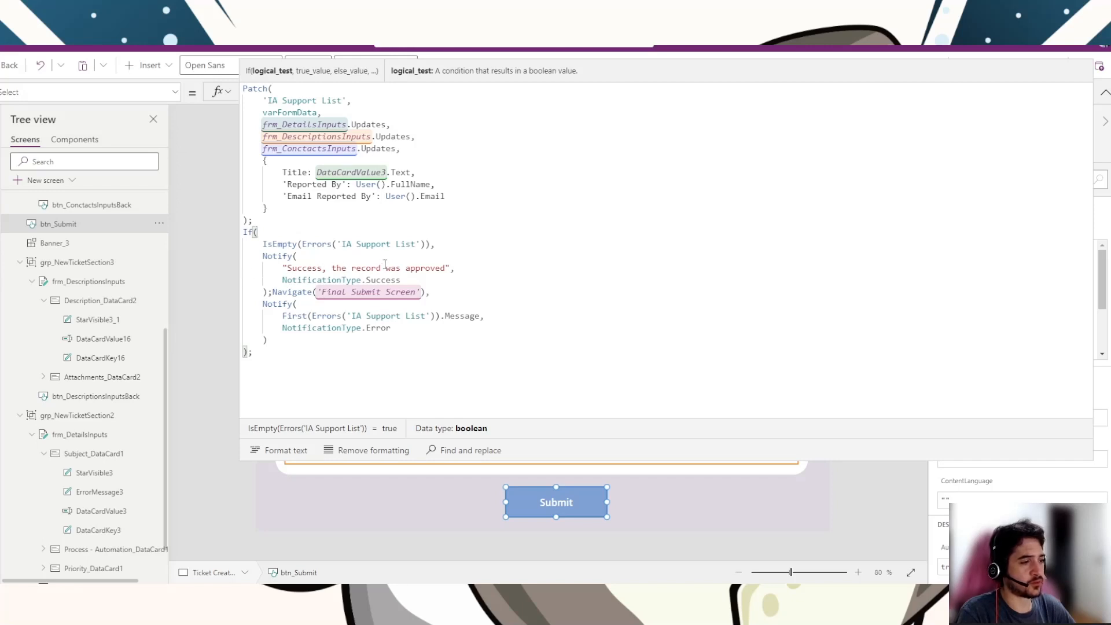
pyautogui.moveTo(449, 268); pyautogui.dragTo(287, 268)
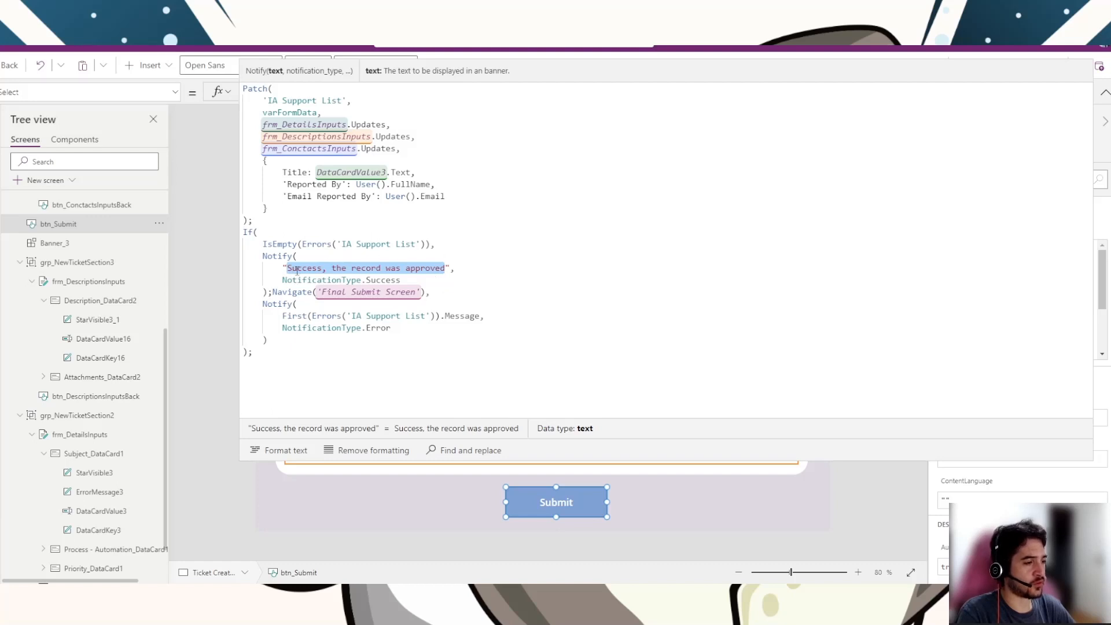
pyautogui.moveTo(289, 267); pyautogui.dragTo(438, 268)
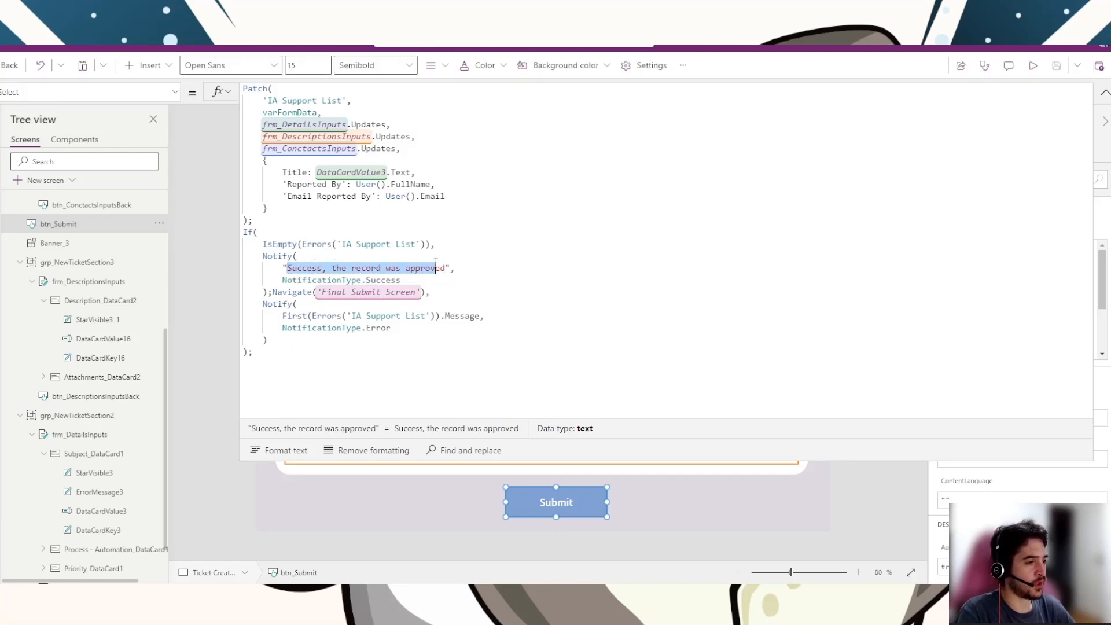
pyautogui.click(439, 268)
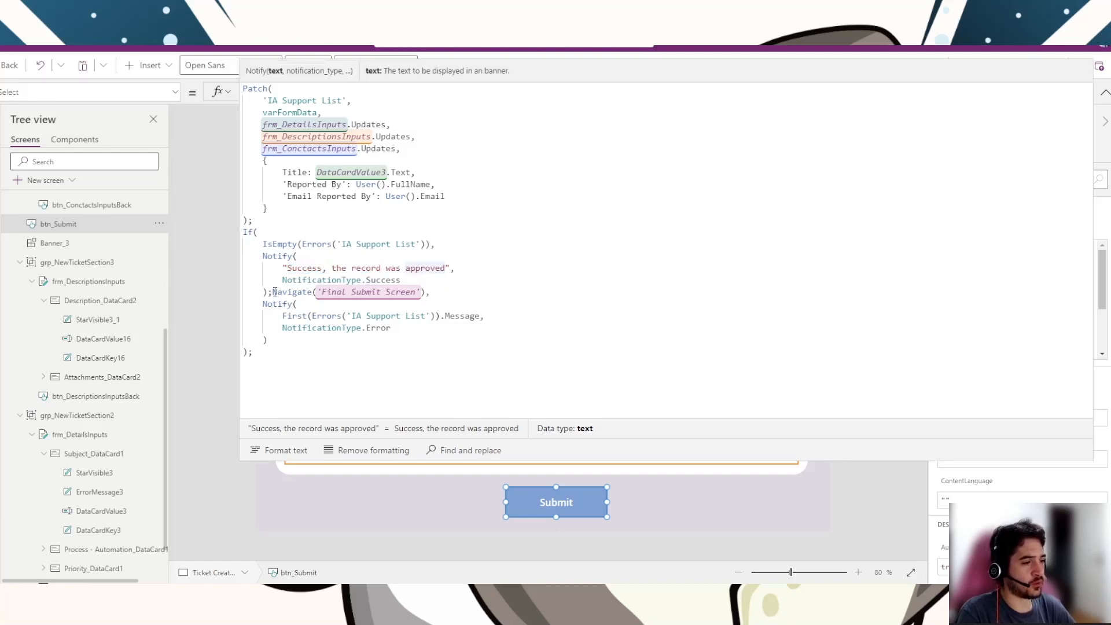
pyautogui.moveTo(271, 292); pyautogui.dragTo(427, 289)
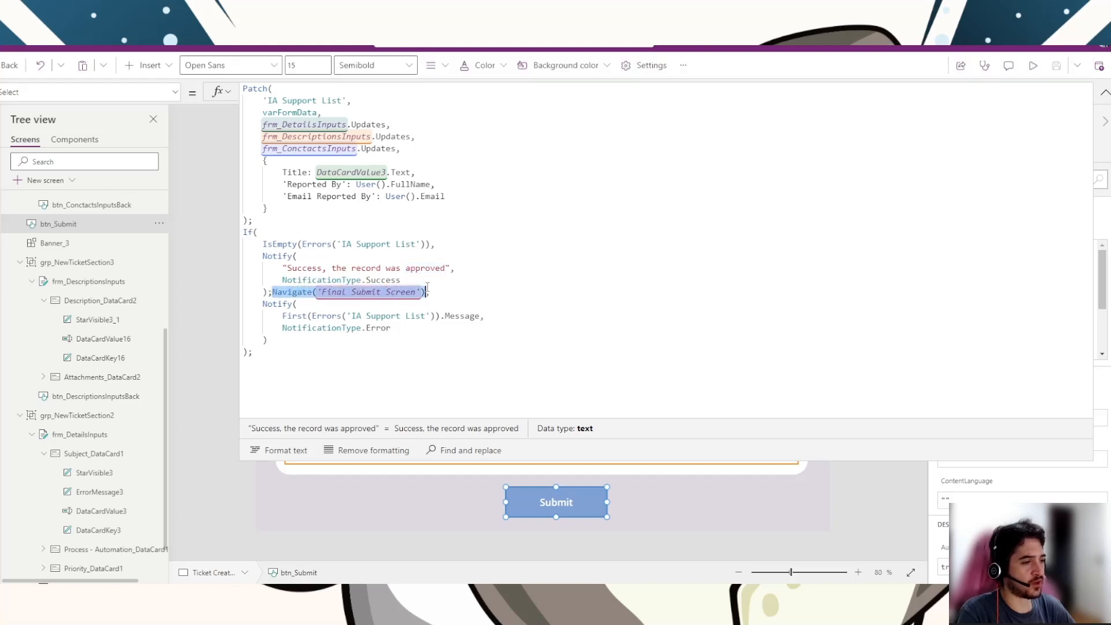
pyautogui.click(429, 292)
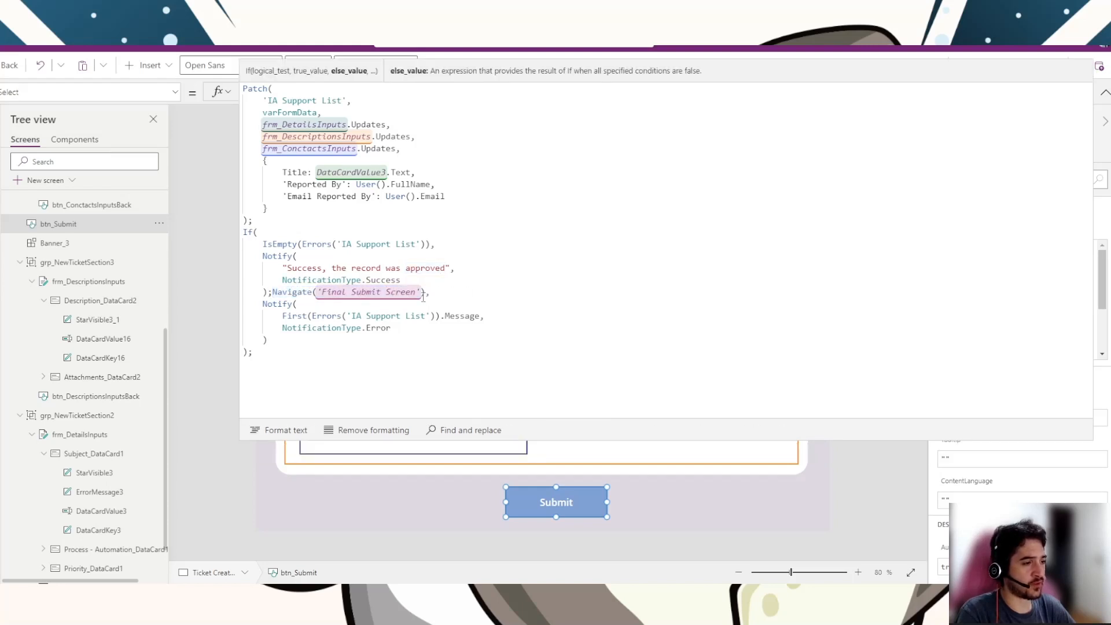
pyautogui.write(',')
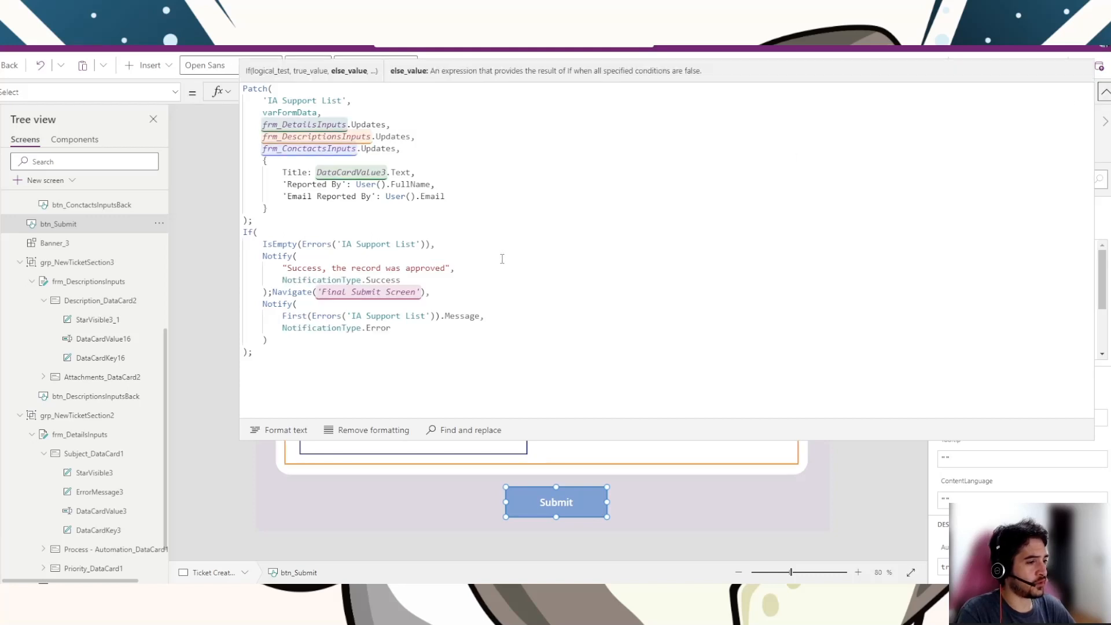
pyautogui.moveTo(283, 268); pyautogui.dragTo(436, 268)
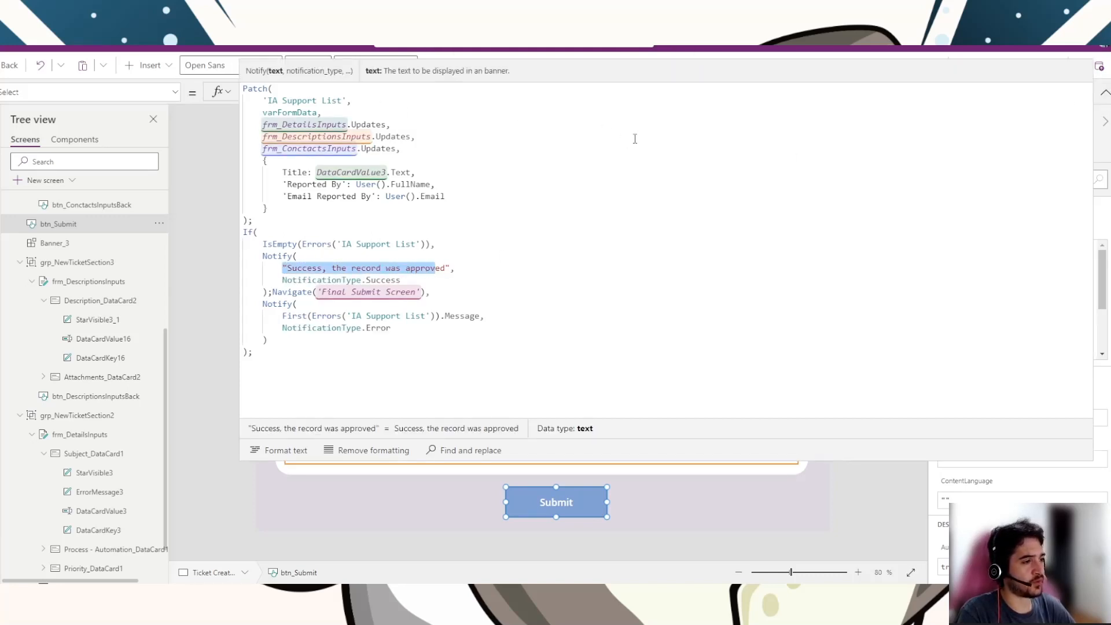
pyautogui.click(1100, 99)
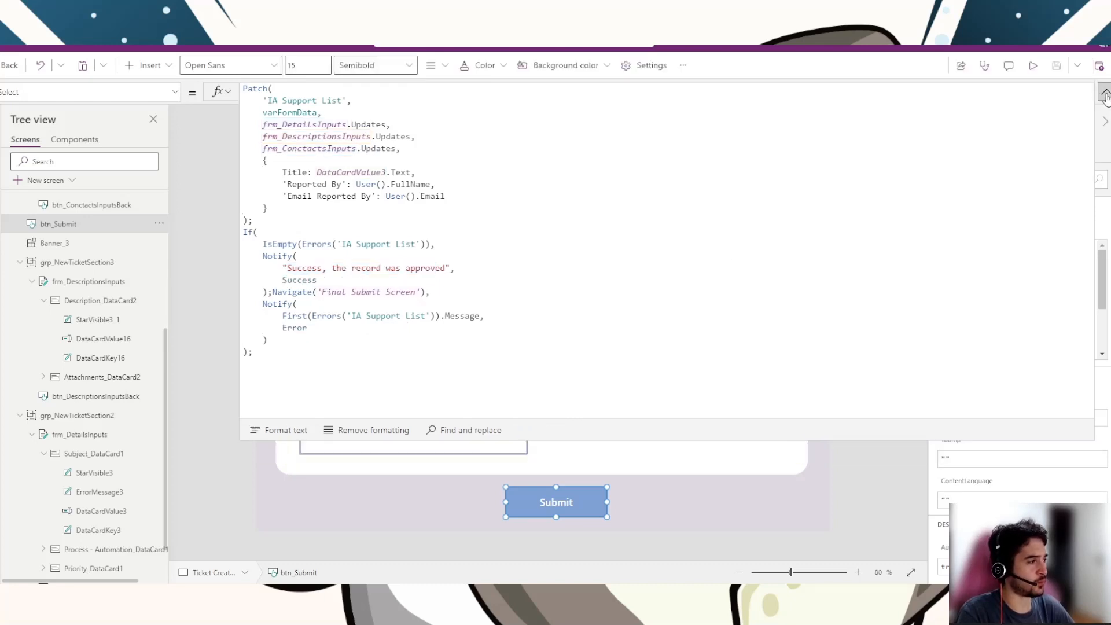
pyautogui.click(1104, 93)
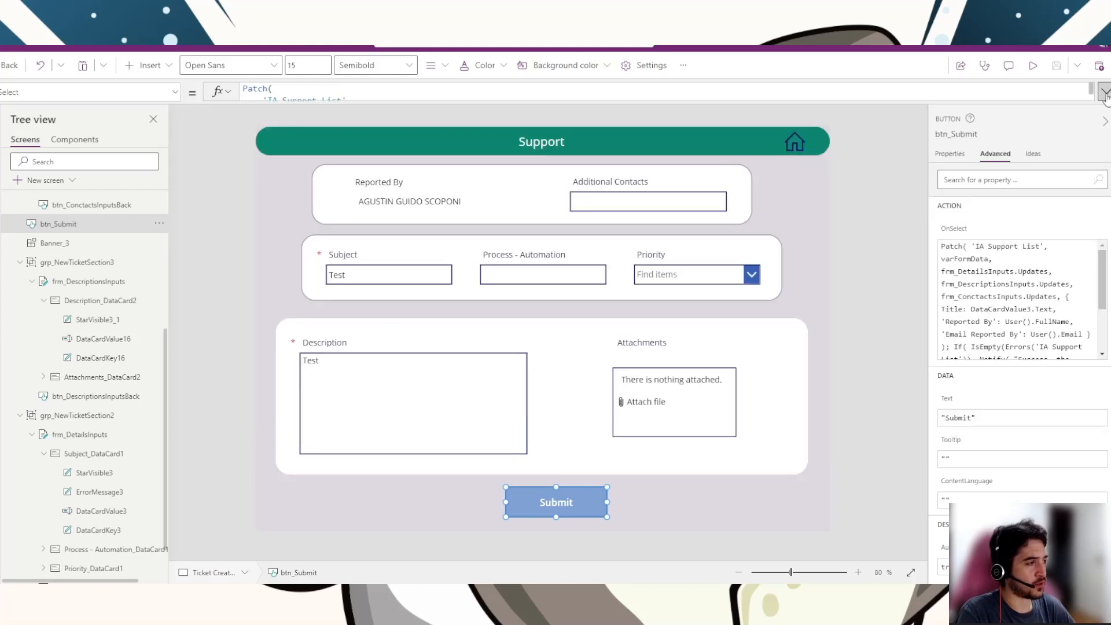
# Step: Preview the Ticket Creation Screen and enter "none" for Additional Contacts
pyautogui.click(875, 304)
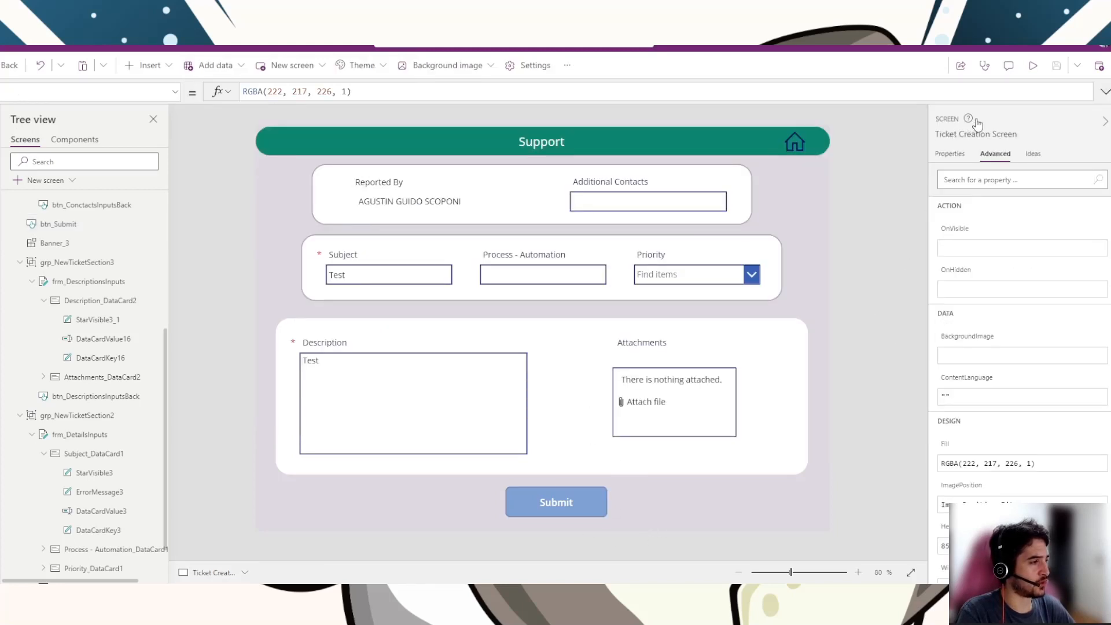
pyautogui.click(1033, 66)
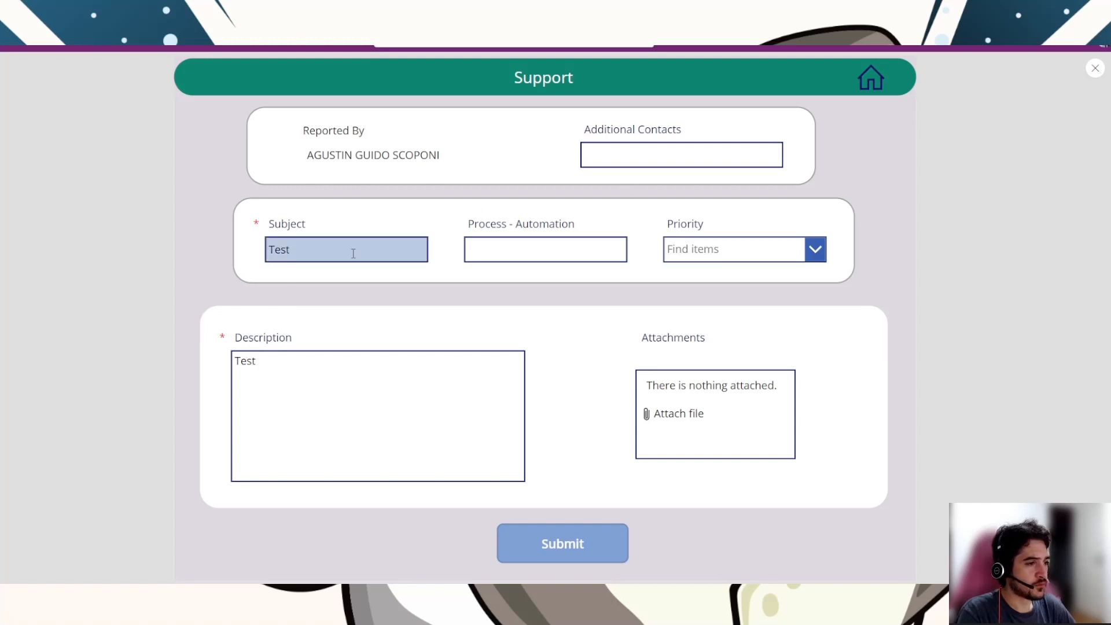
pyautogui.click(640, 157)
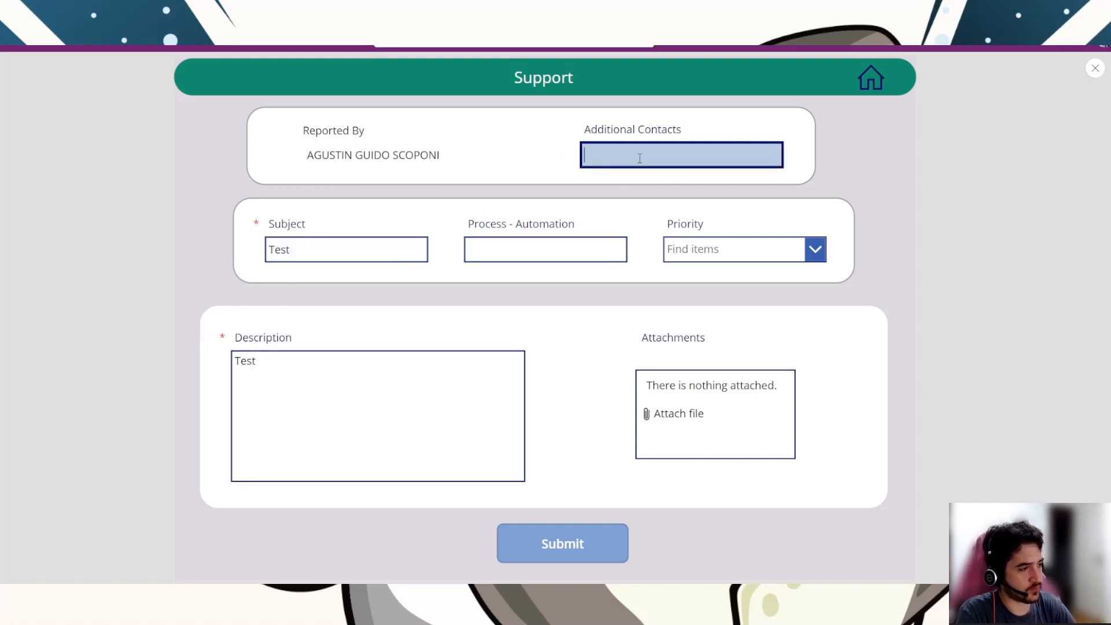
pyautogui.write('noe')
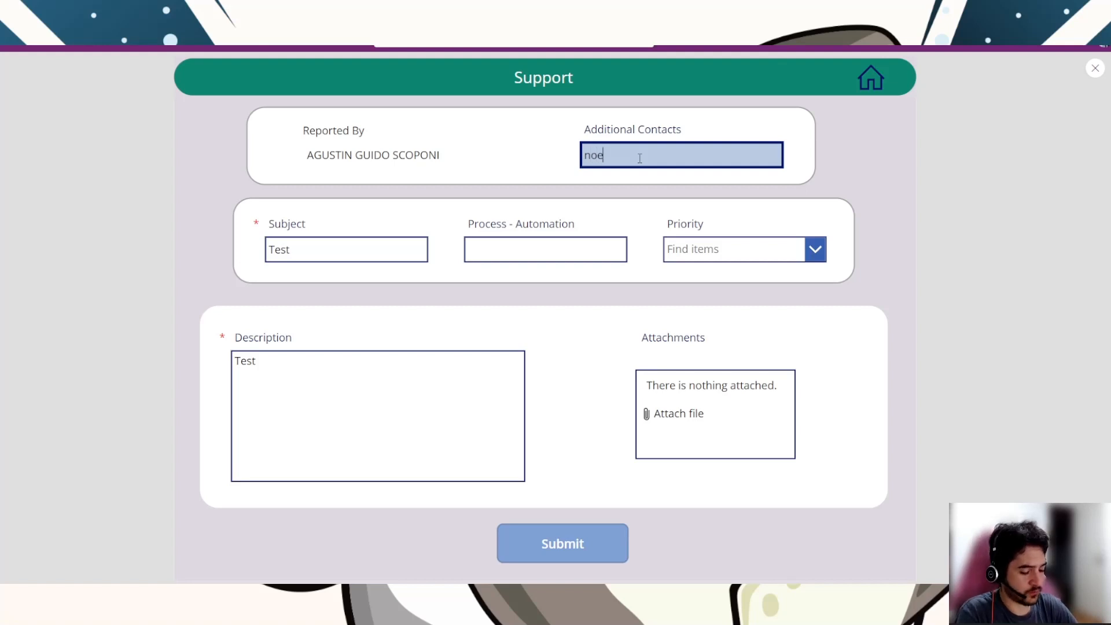
# Step: Change the Subject to "Test Video Demo" and copy the same text into the Description
pyautogui.click(341, 255)
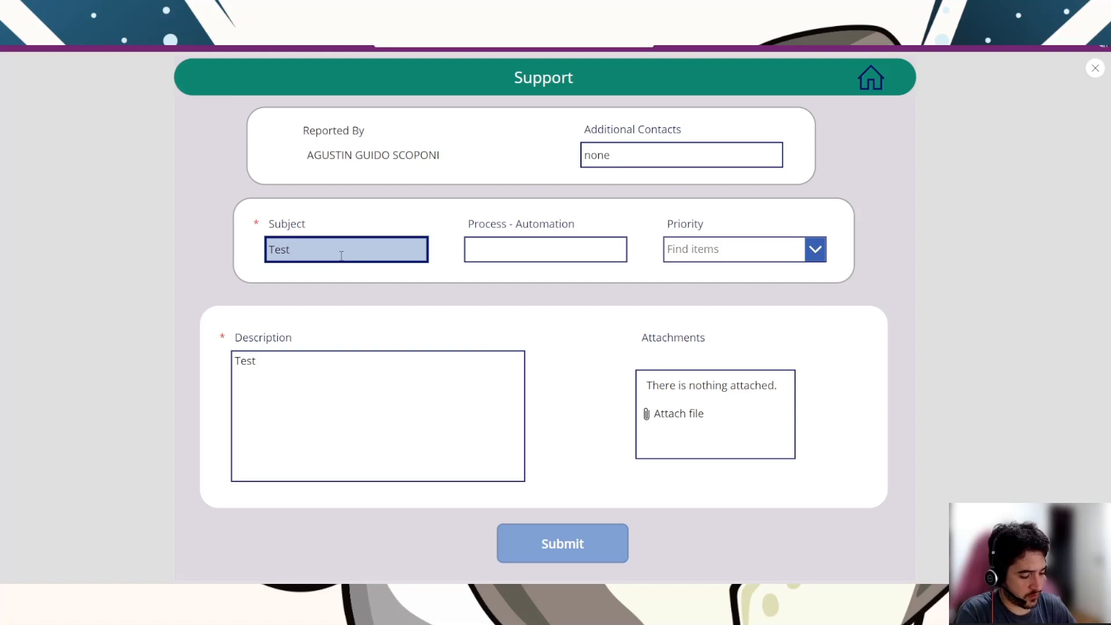
pyautogui.write('Video Demo')
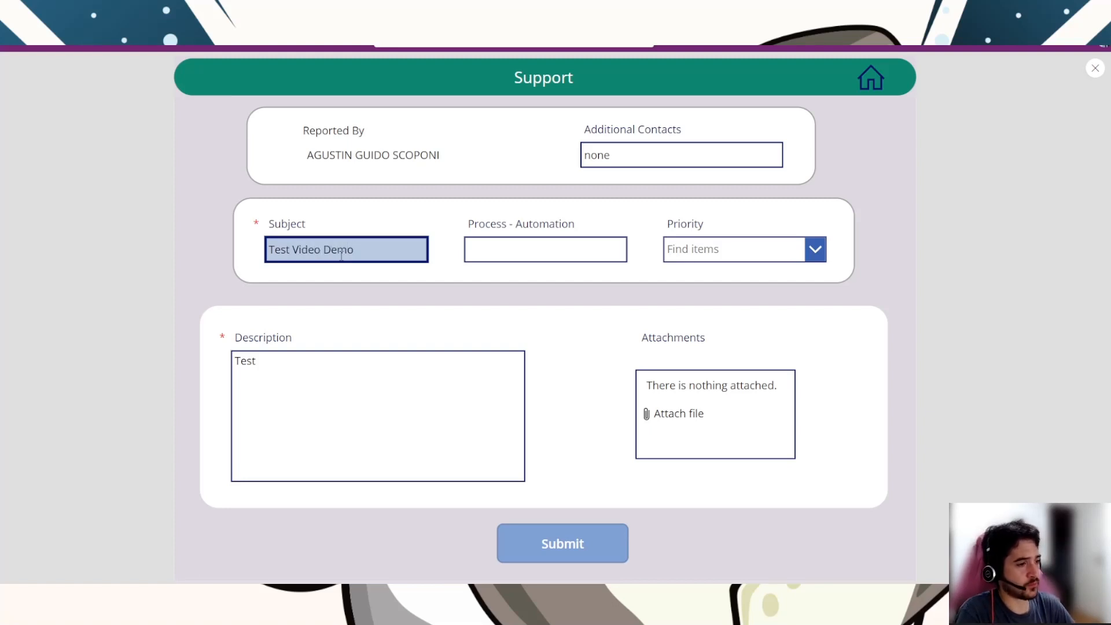
pyautogui.moveTo(341, 255); pyautogui.dragTo(267, 252)
pyautogui.hotkey('ctrl', 'c')
pyautogui.click(267, 365)
pyautogui.moveTo(268, 364); pyautogui.dragTo(242, 368)
pyautogui.hotkey('ctrl', 'v')
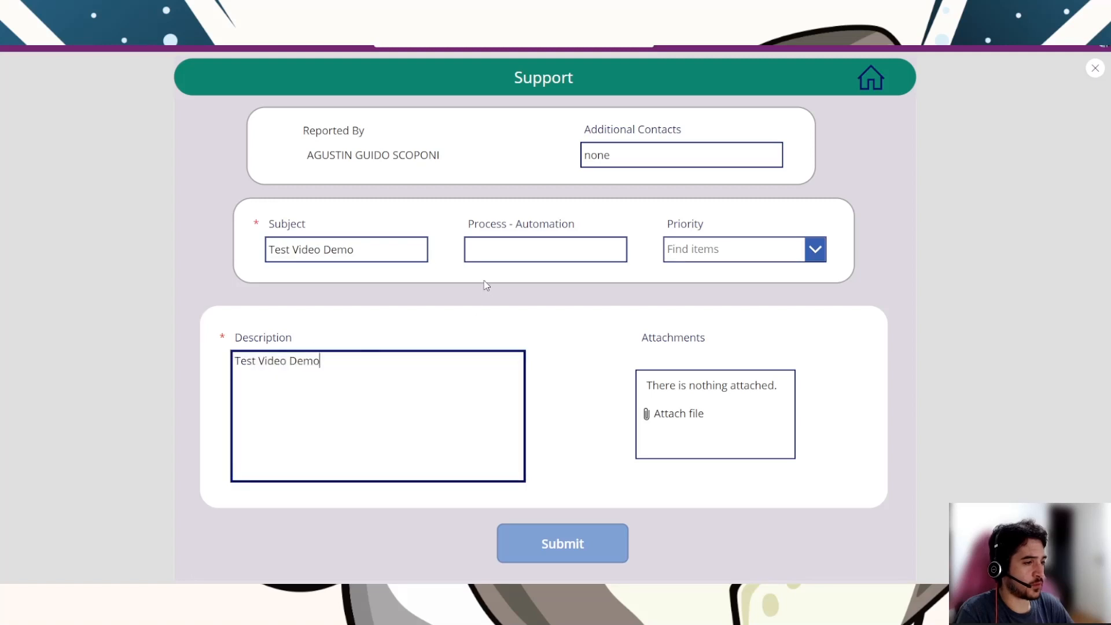
# Step: Enter "NA" for Process - Automation and set the Priority to Medium
pyautogui.click(505, 249)
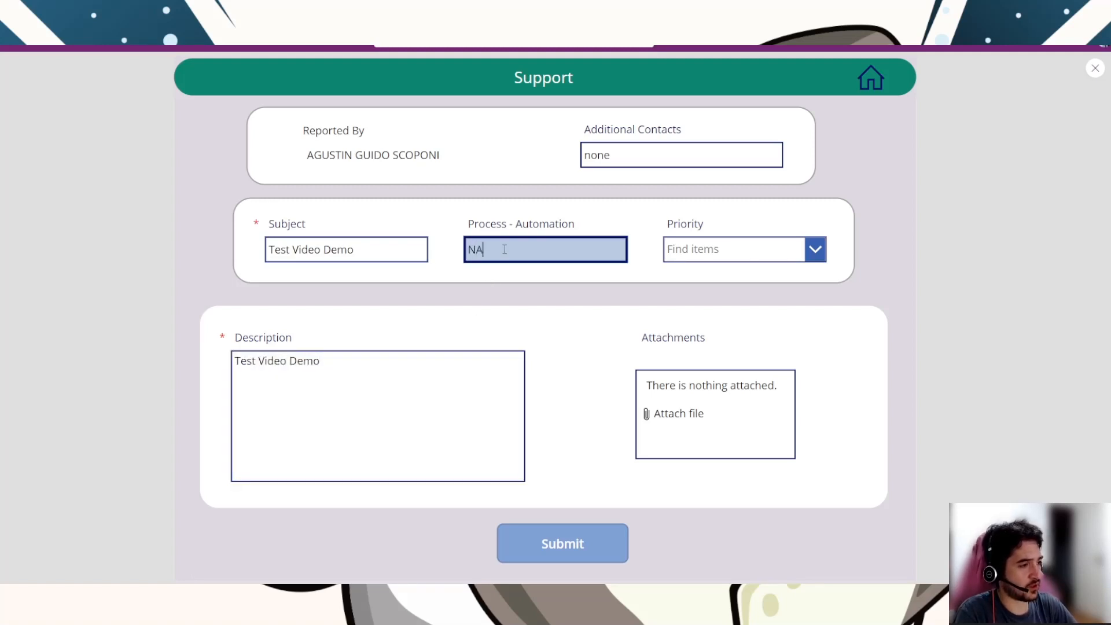
pyautogui.click(782, 249)
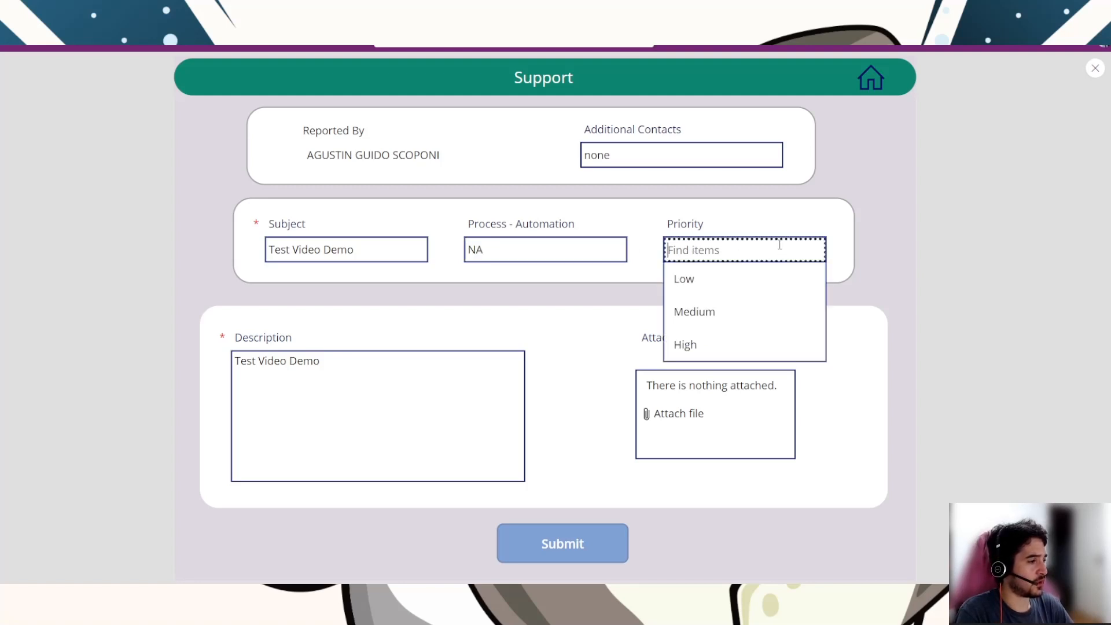
pyautogui.click(731, 314)
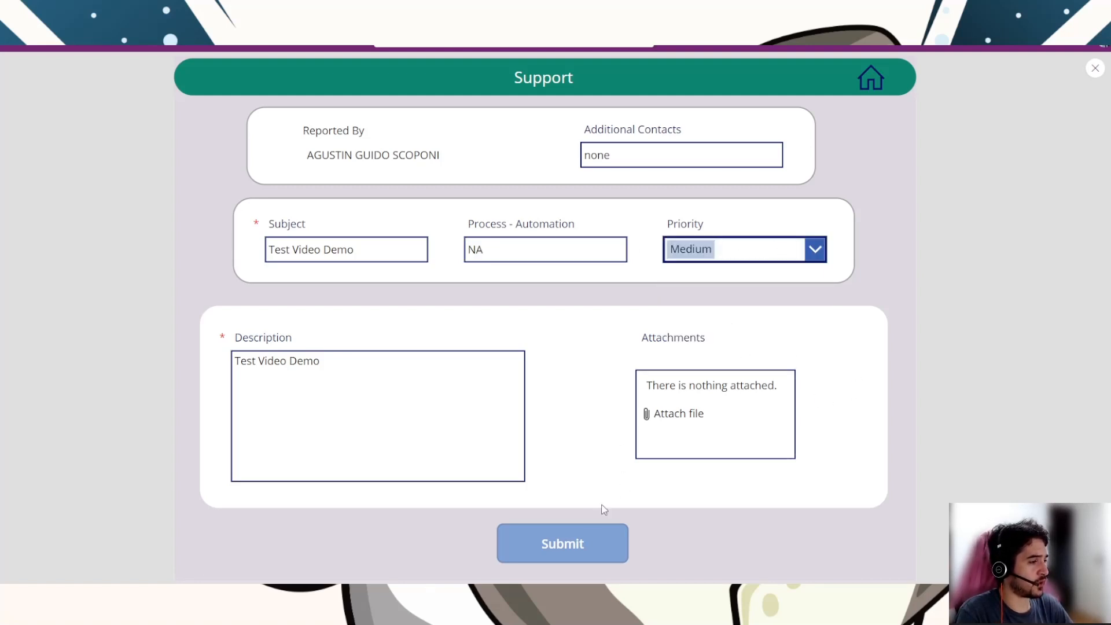
# Step: Submit the test ticket, dismiss the notification and return to editing the app
pyautogui.click(562, 551)
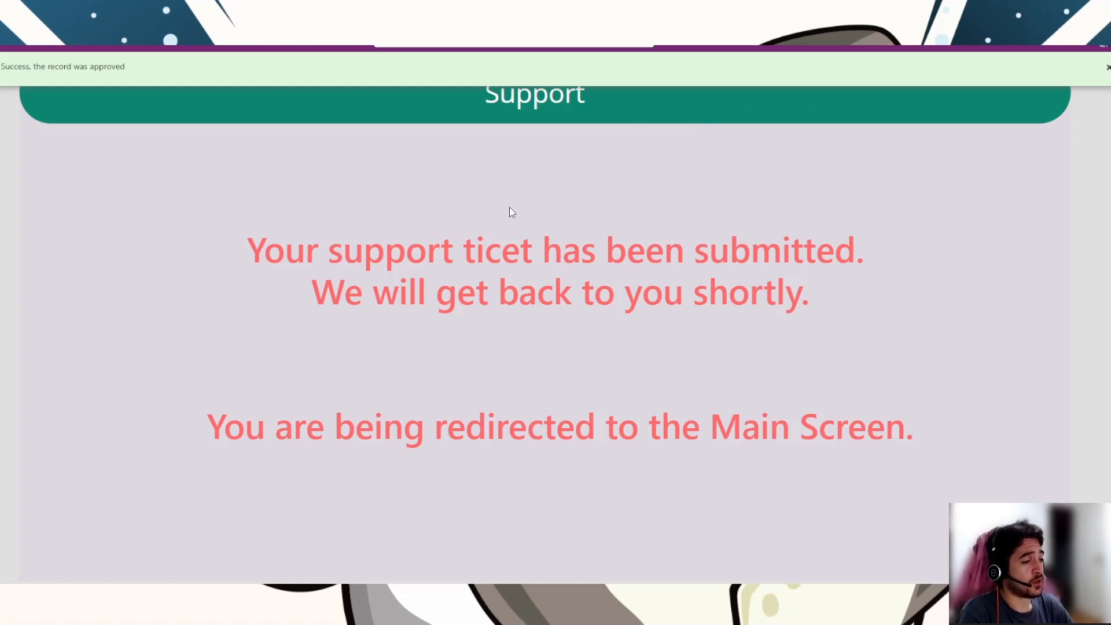
pyautogui.click(1107, 70)
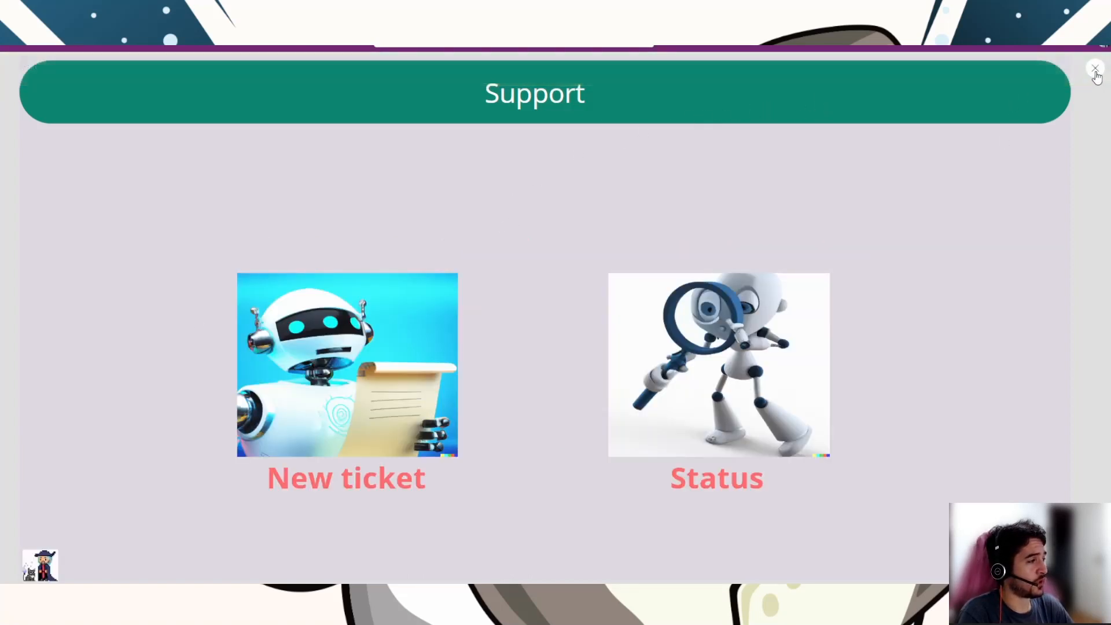
pyautogui.click(1095, 70)
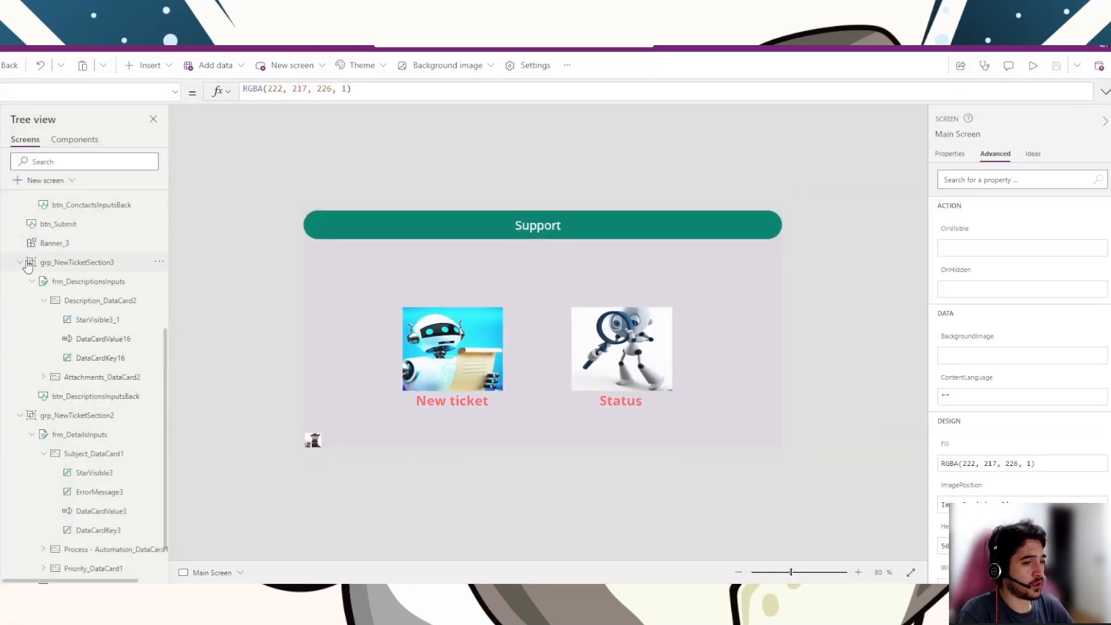
# Step: Collapse the Ticket Creation Screen's controls, then open the Final Submit Screen and expand its controls
pyautogui.scroll(1, 11, 320)
pyautogui.click(8, 238)
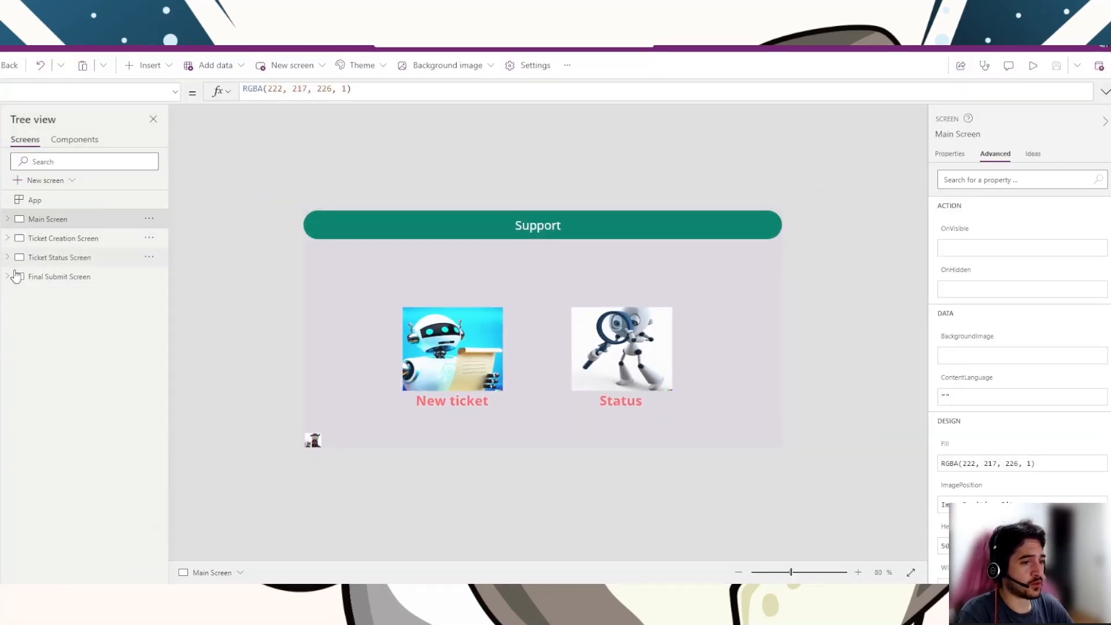
pyautogui.click(30, 281)
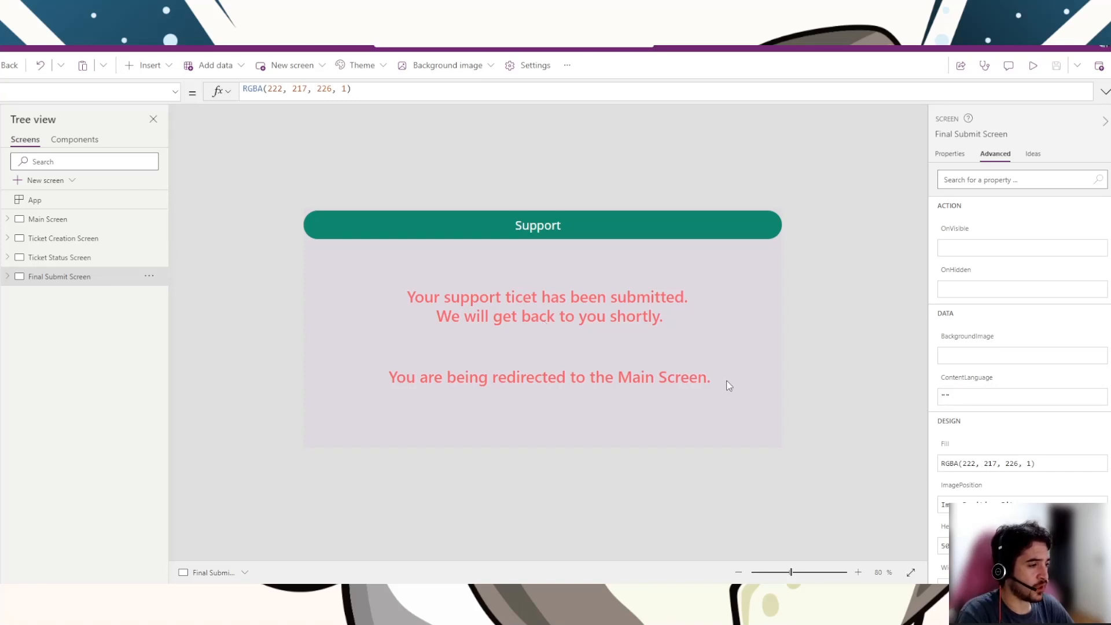
pyautogui.click(7, 277)
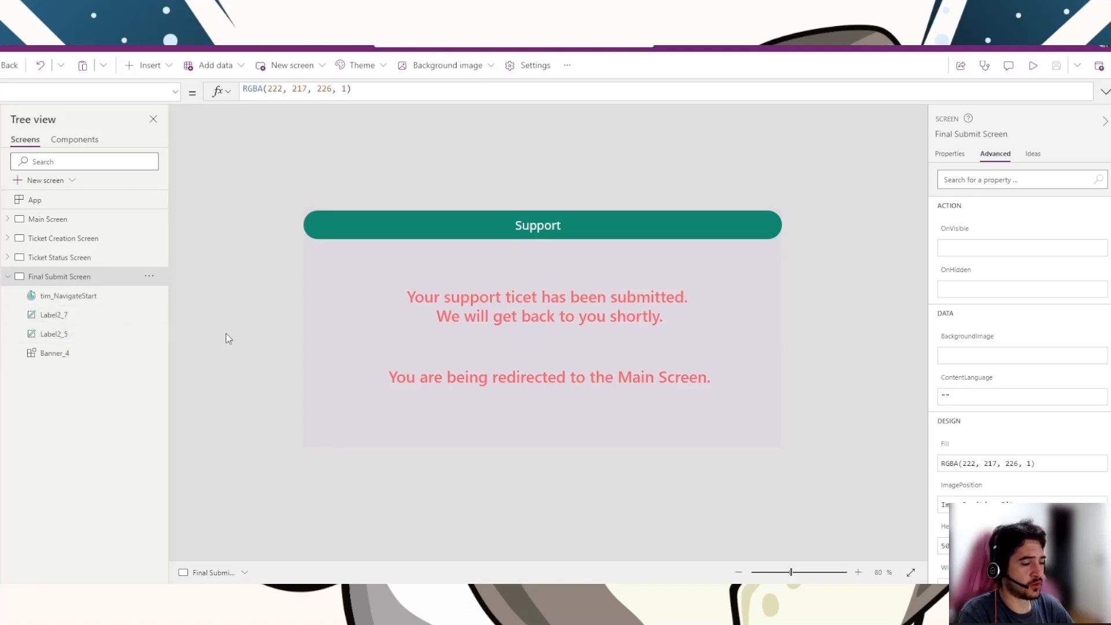
# Step: Examine the tim_NavigateStart timer's duration, its start options and the formula that runs when the timer ends
pyautogui.click(64, 297)
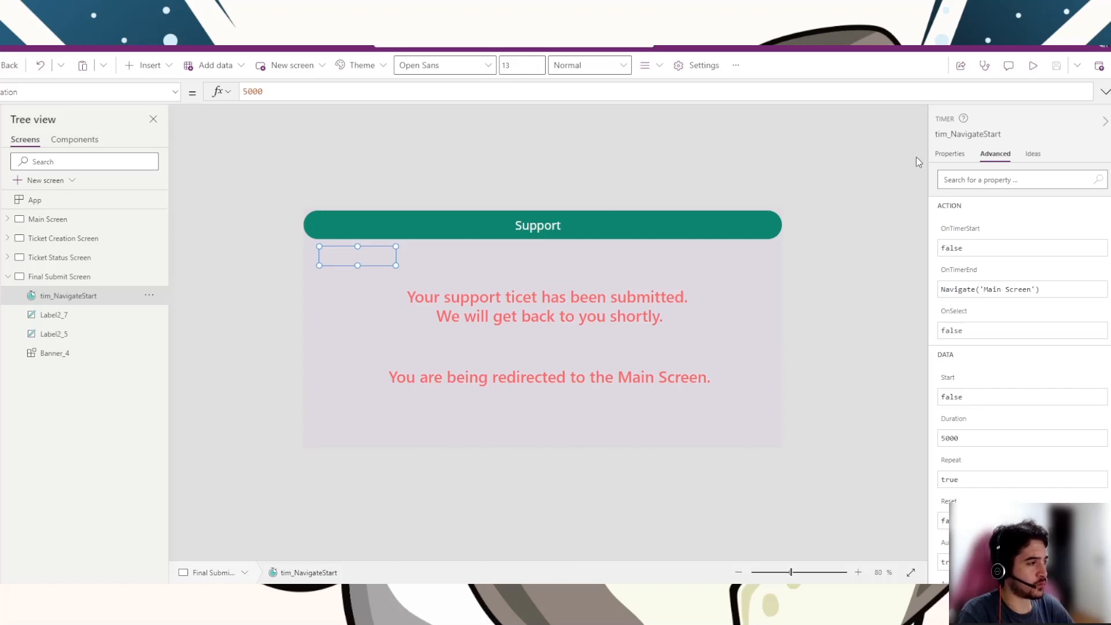
pyautogui.click(949, 154)
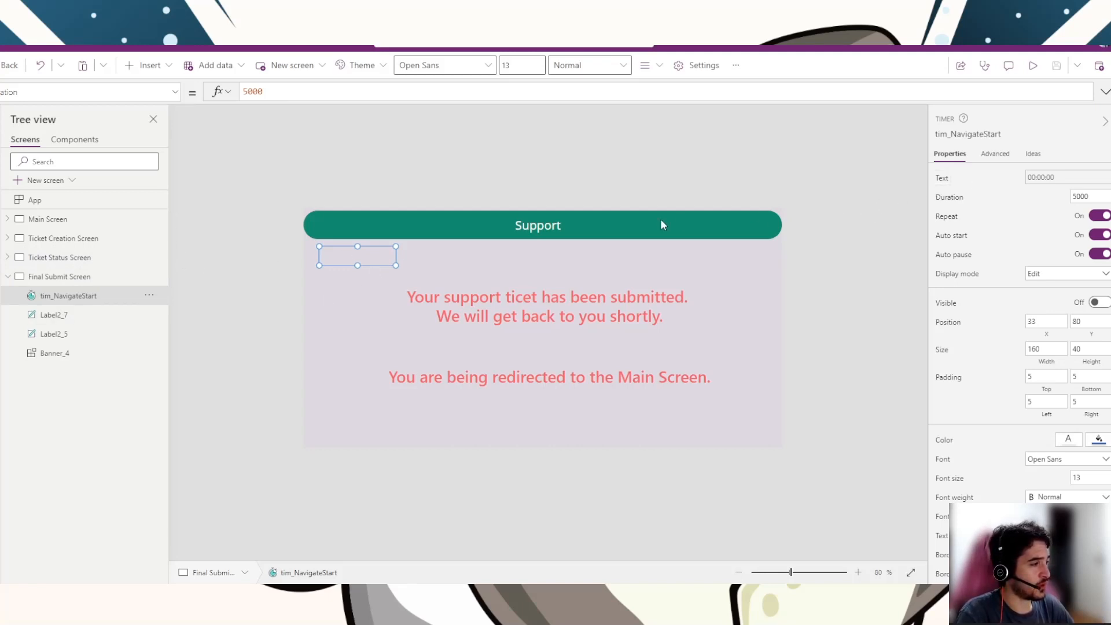
pyautogui.doubleClick(263, 91)
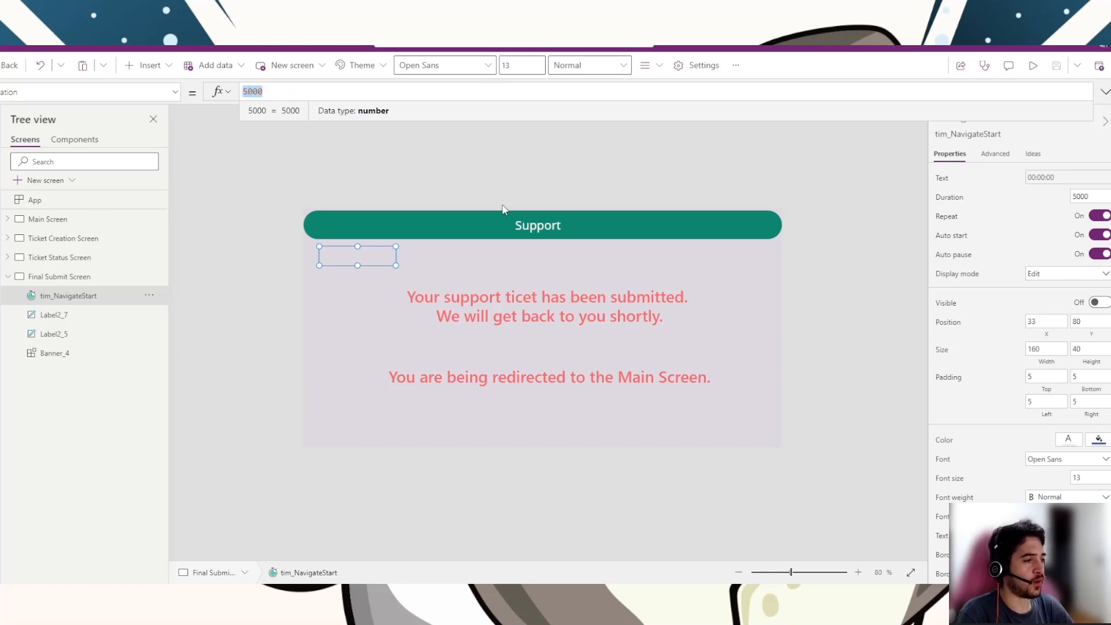
pyautogui.click(986, 155)
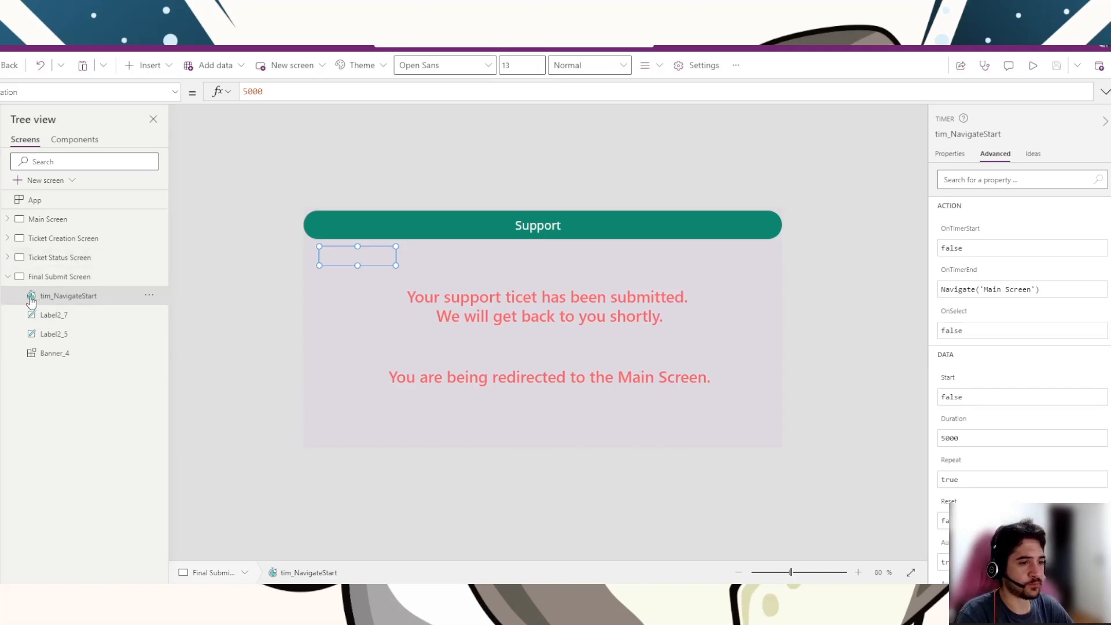
# Step: Check the Final Submit Screen's own basic and advanced properties and collapse its controls
pyautogui.click(68, 281)
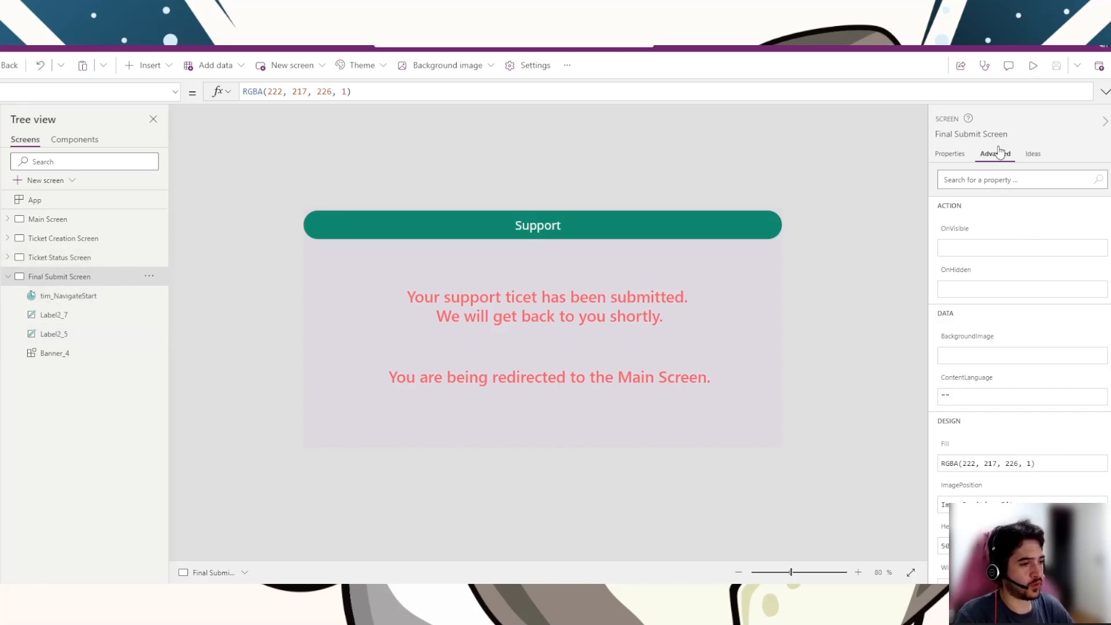
pyautogui.click(947, 157)
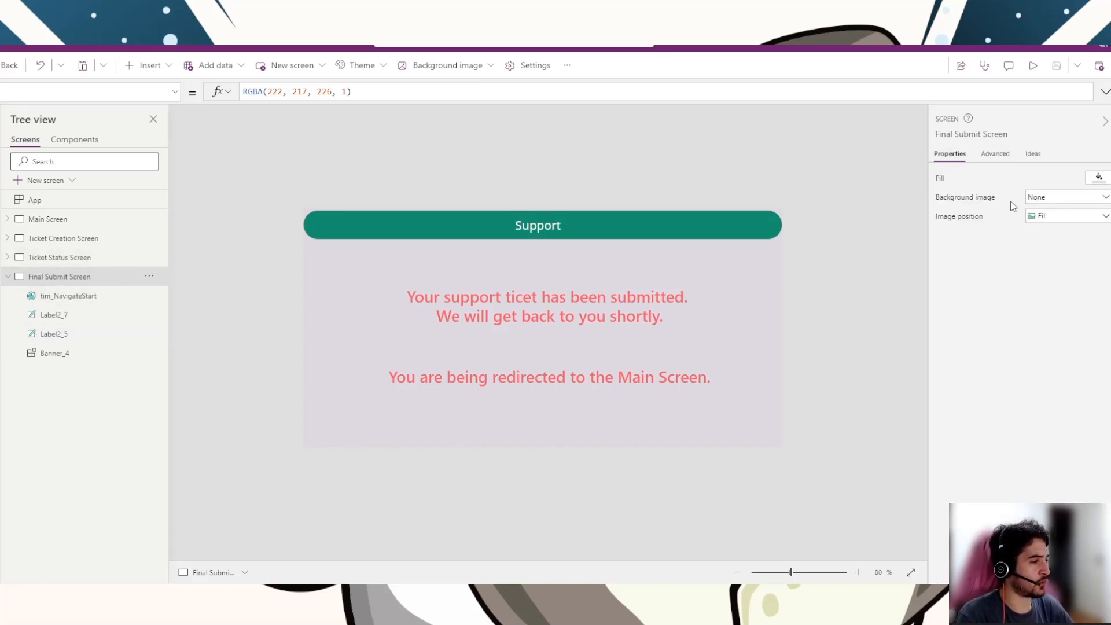
pyautogui.click(983, 154)
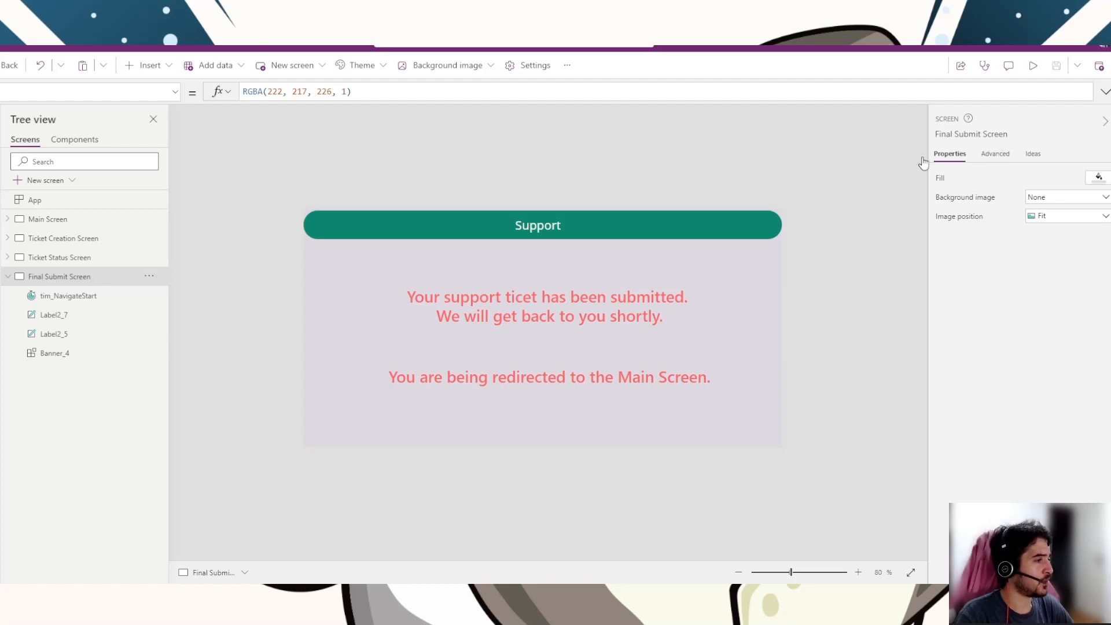
pyautogui.click(8, 276)
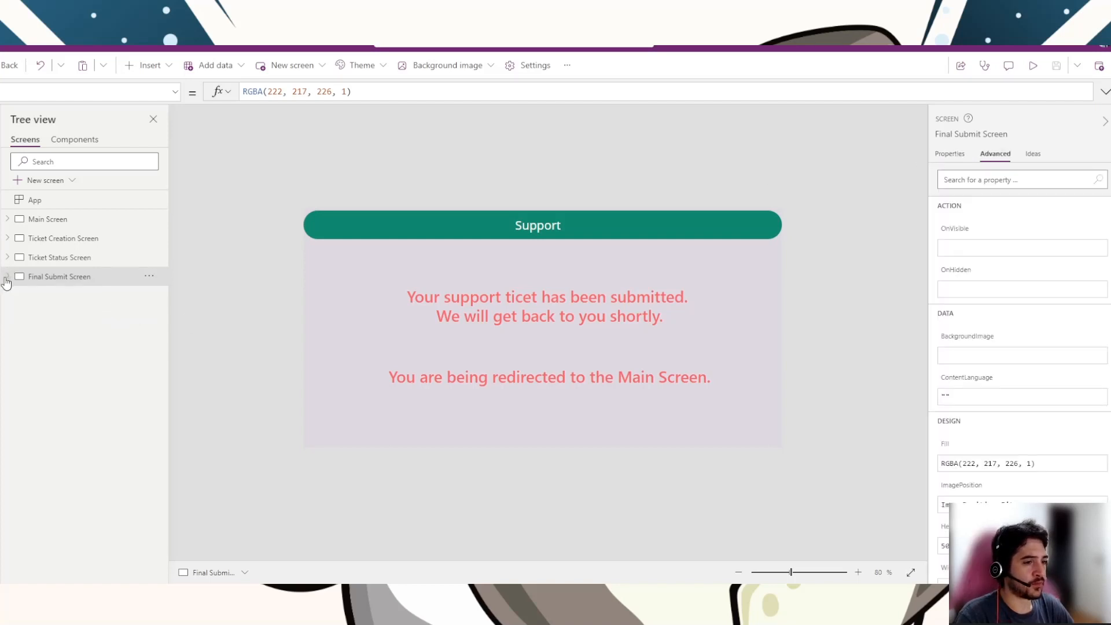
# Step: Open the Ticket Status Screen through the Main Screen's Status image and look through the My Tickets gallery
pyautogui.click(77, 260)
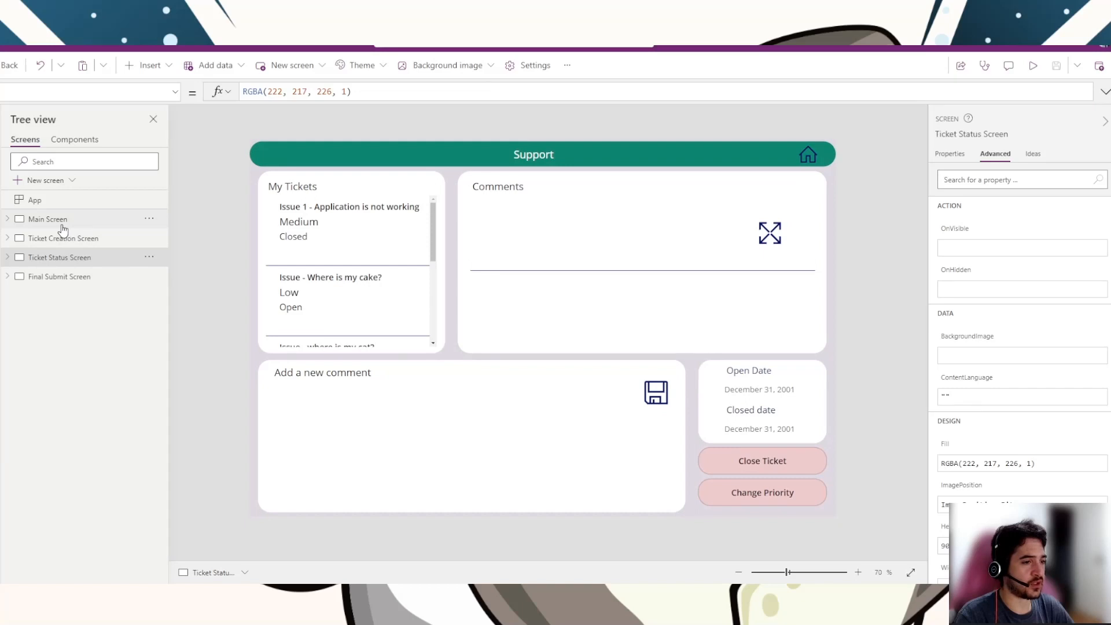
pyautogui.click(63, 224)
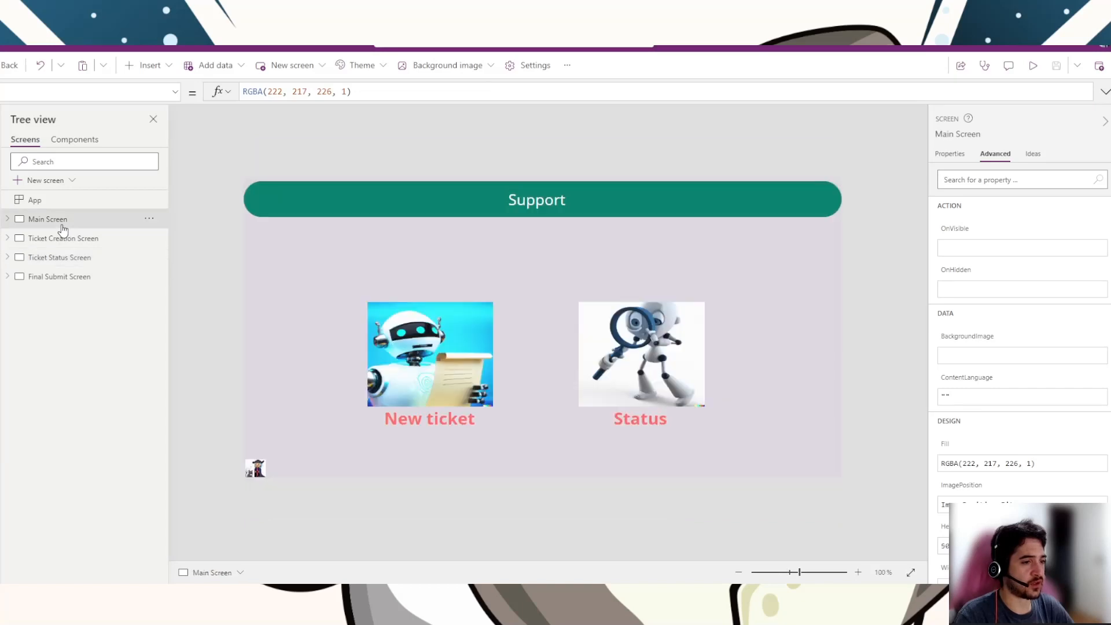
pyautogui.keyDown('alt'); pyautogui.click(662, 368); pyautogui.keyUp('alt')
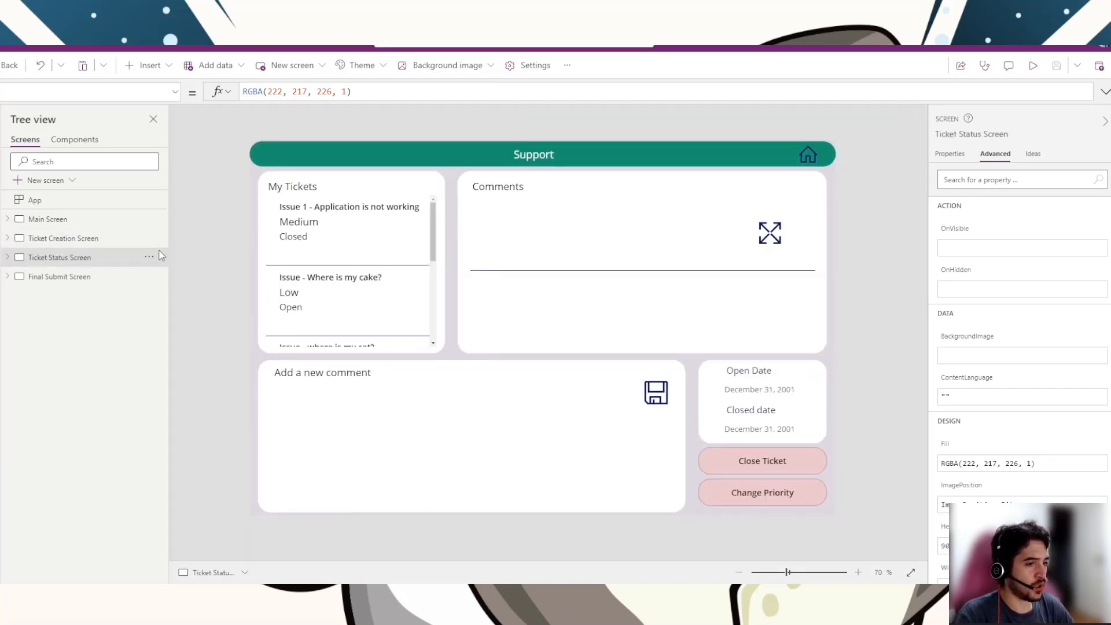
pyautogui.click(46, 223)
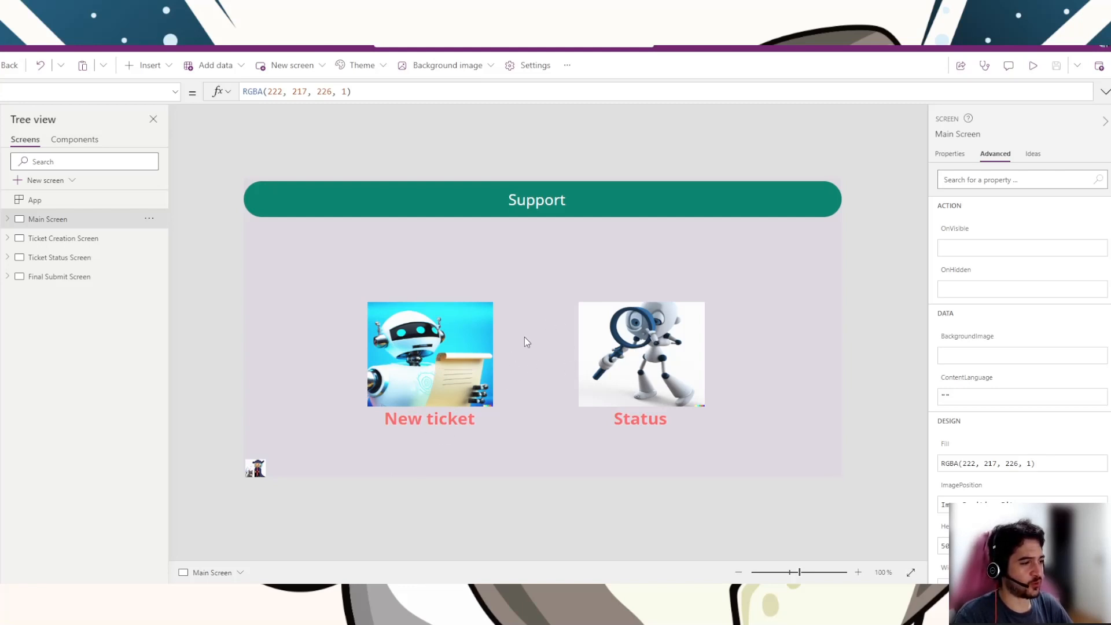
pyautogui.keyDown('alt'); pyautogui.click(596, 339); pyautogui.keyUp('alt')
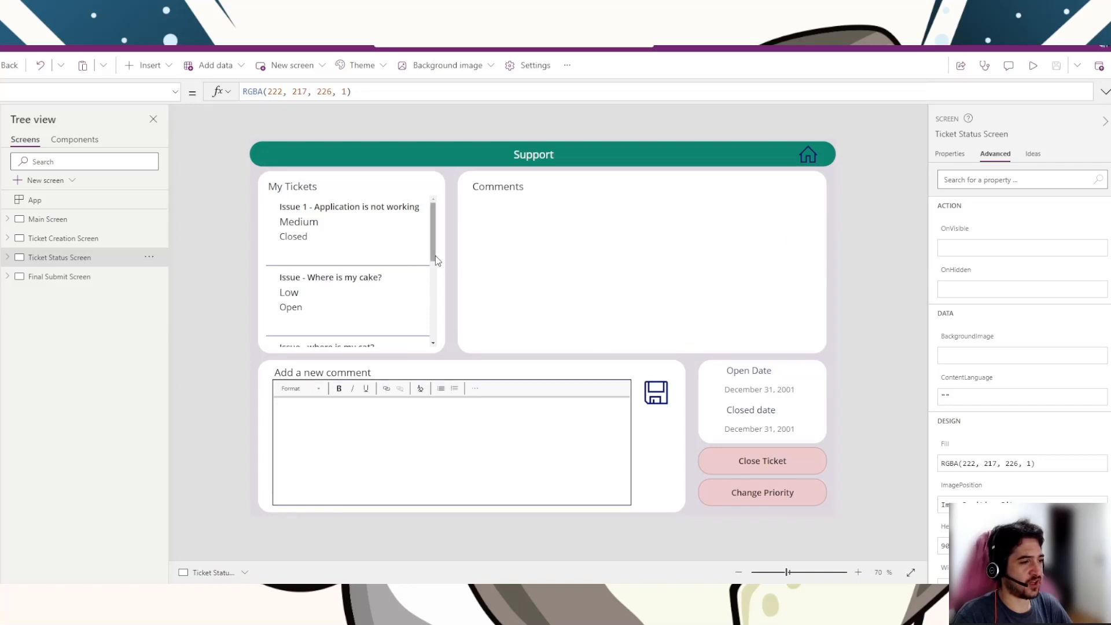
pyautogui.moveTo(432, 234)
pyautogui.mouseDown()
pyautogui.moveTo(433, 293)
pyautogui.moveTo(434, 245)
pyautogui.mouseUp()
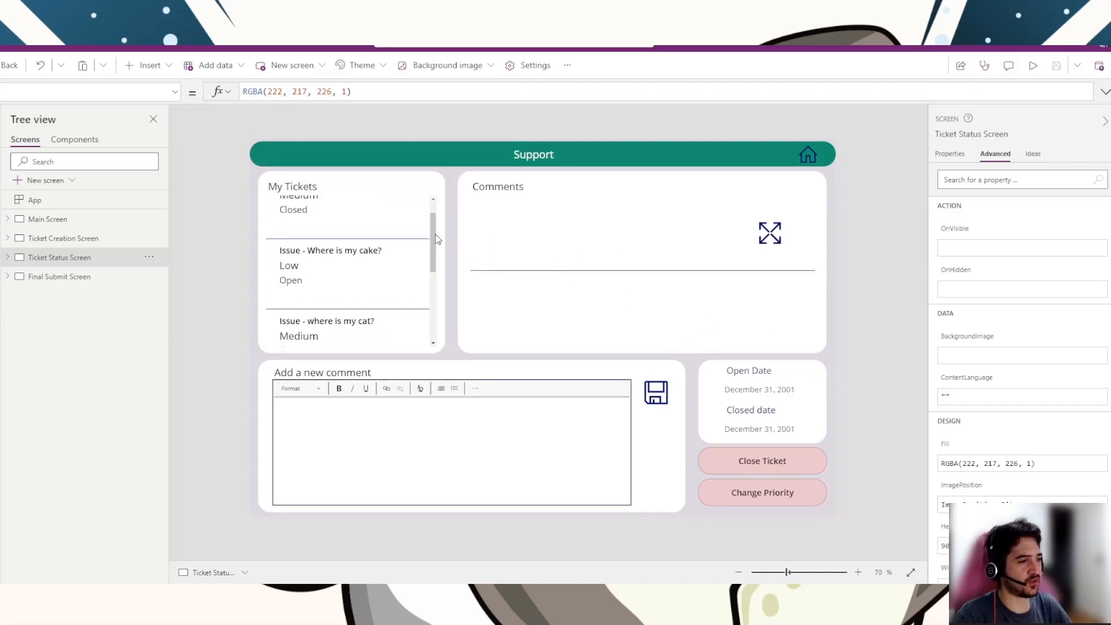
pyautogui.scroll(2, 432, 233)
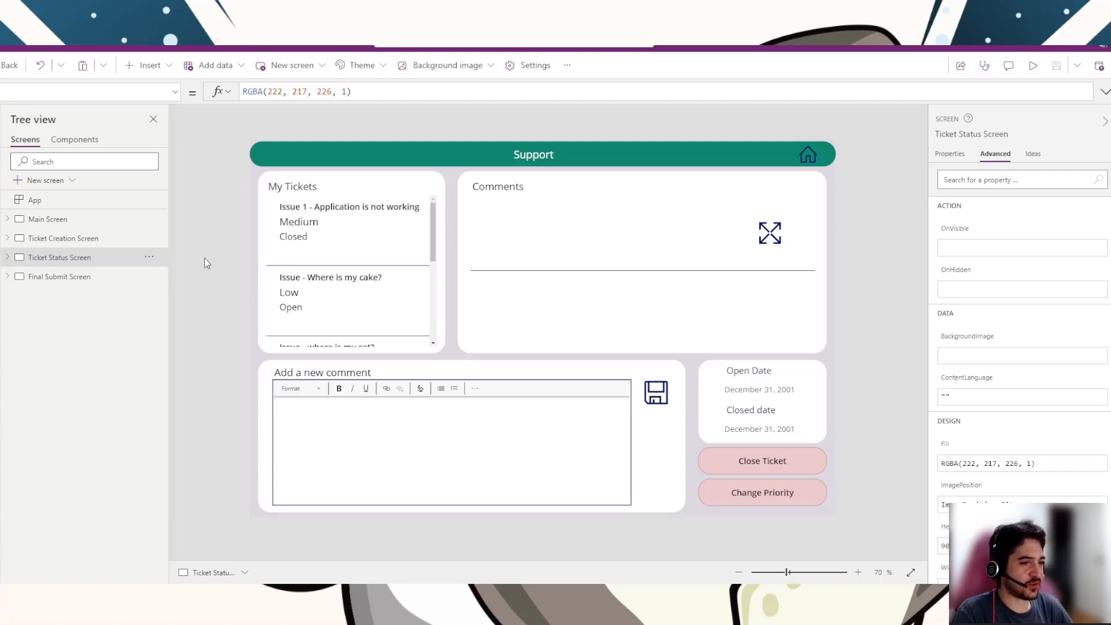
# Step: Expand the Ticket Status Screen's controls and select the My Tickets group for inspection
pyautogui.click(6, 258)
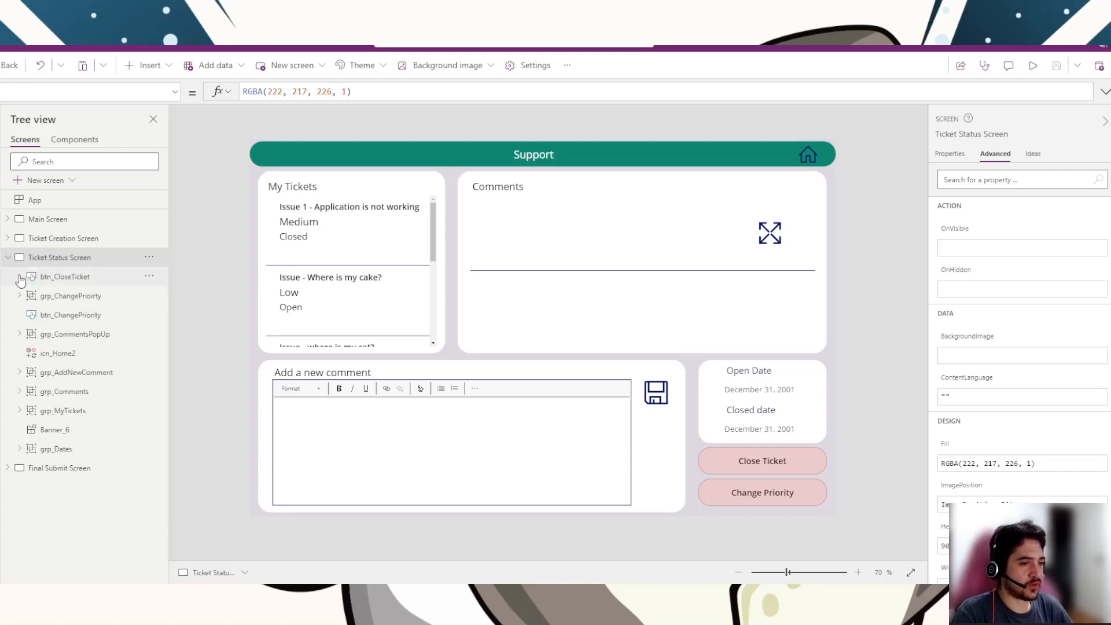
pyautogui.click(438, 234)
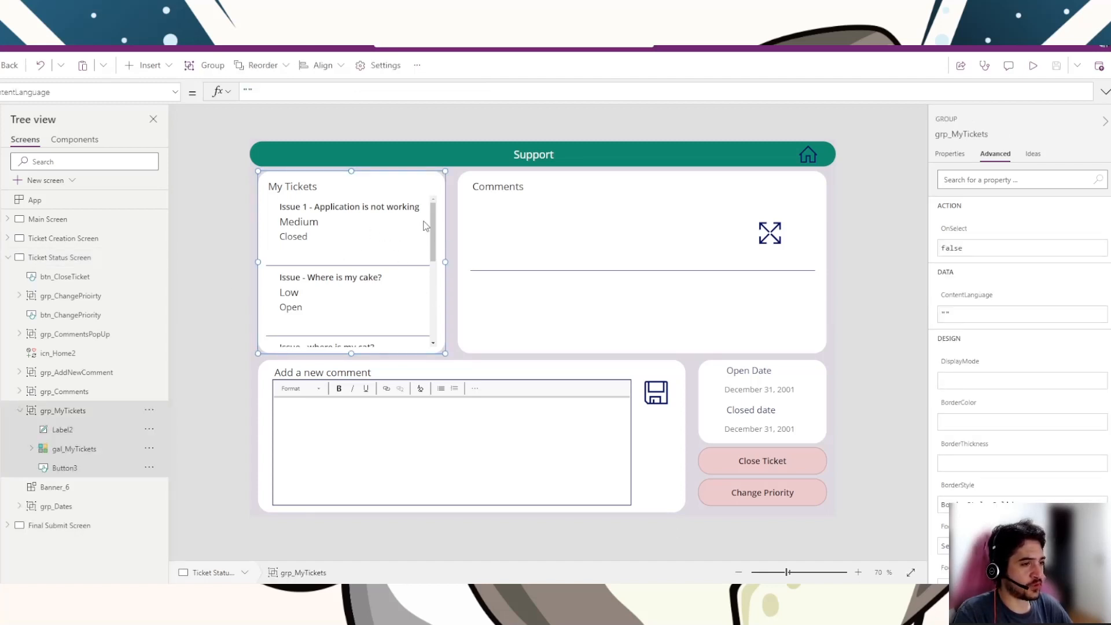
pyautogui.moveTo(435, 227)
pyautogui.mouseDown()
pyautogui.moveTo(436, 285)
pyautogui.moveTo(429, 225)
pyautogui.mouseUp()
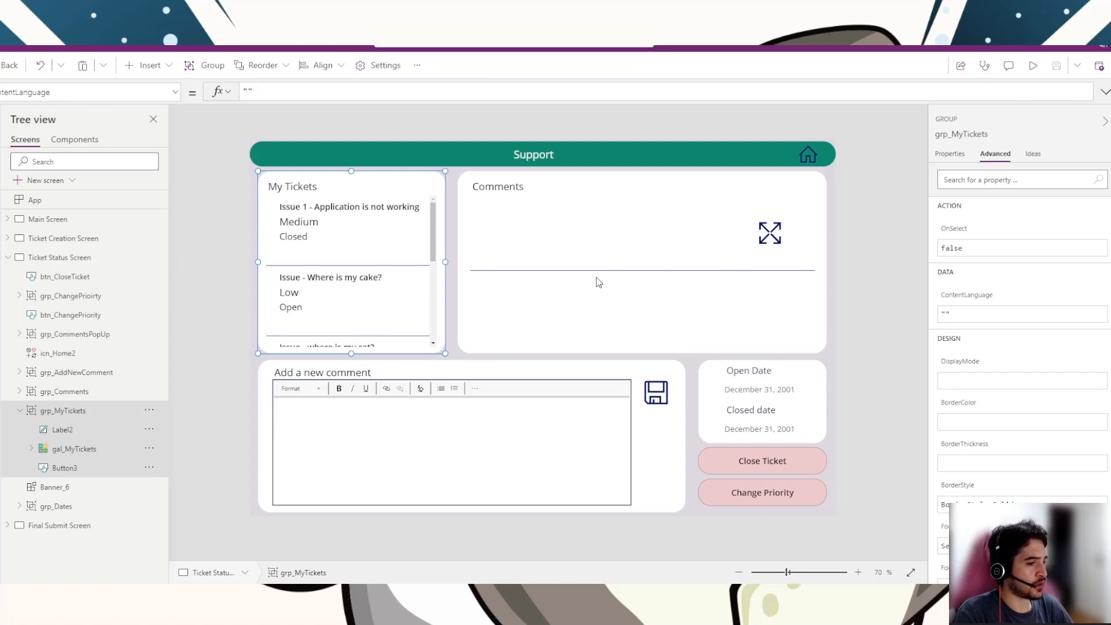
# Step: Inspect the Comments group, including the HTML text in its gallery and its link to the My Tickets gallery
pyautogui.click(697, 228)
pyautogui.click(823, 278)
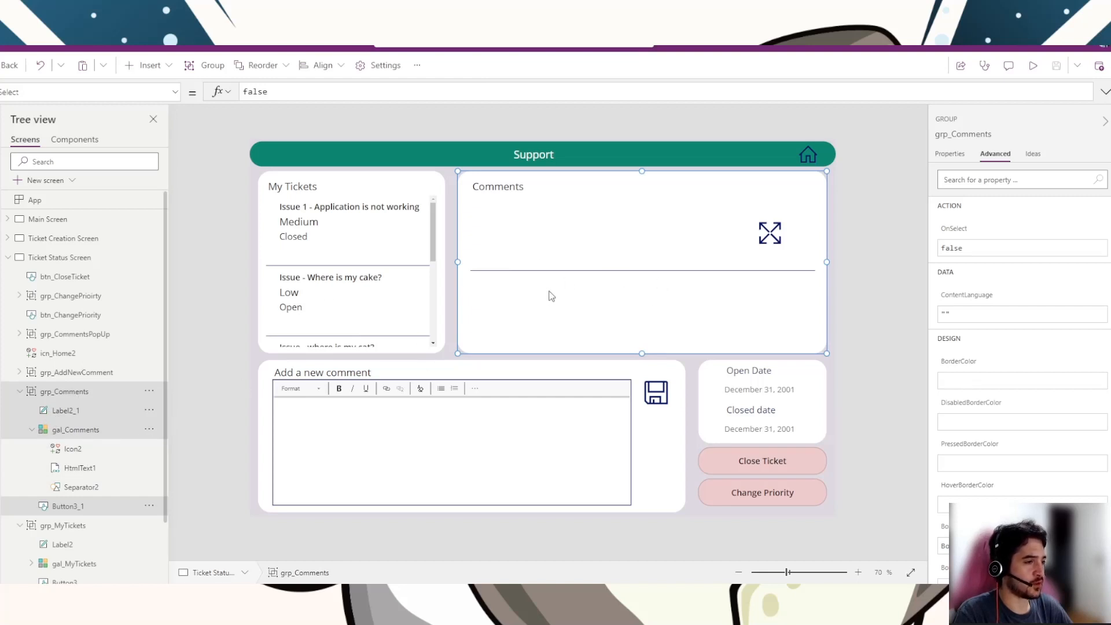
pyautogui.click(438, 236)
pyautogui.click(487, 225)
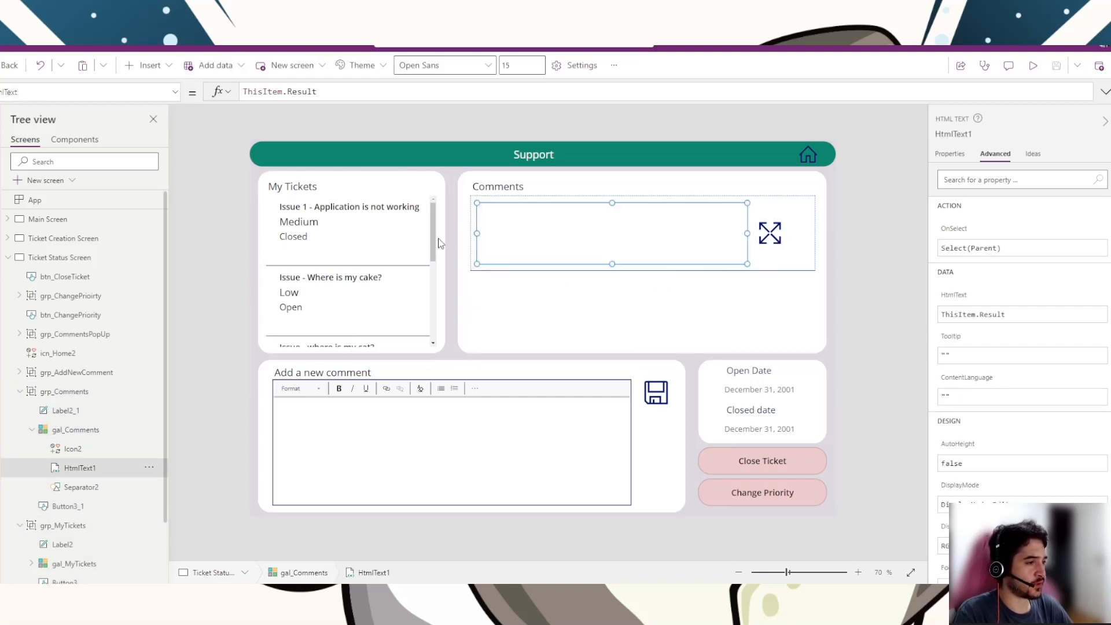
pyautogui.click(431, 247)
pyautogui.click(558, 316)
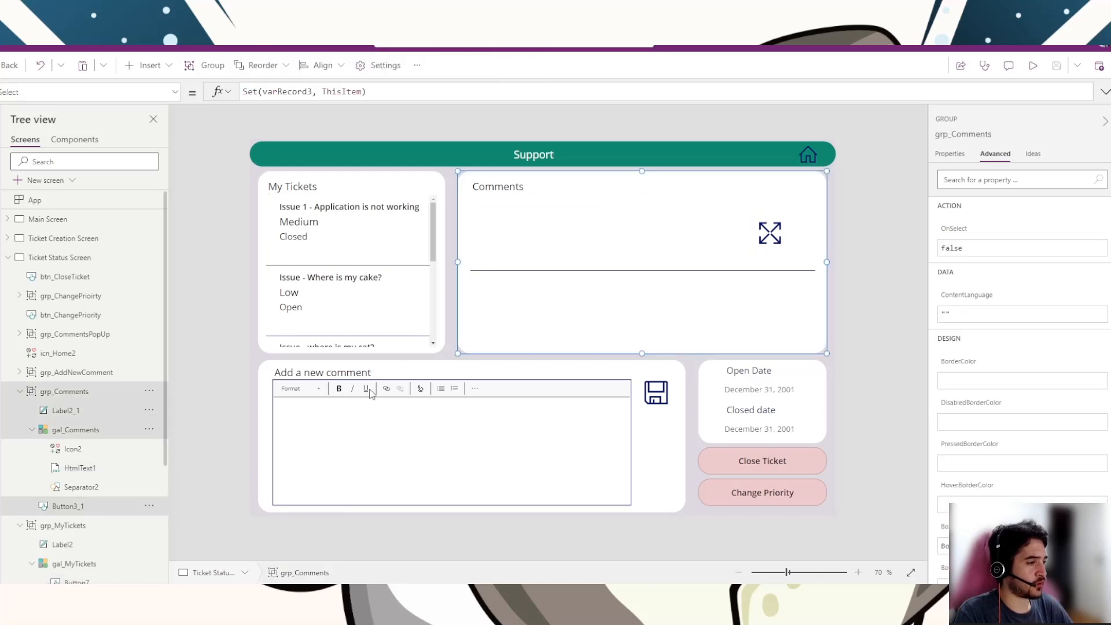
# Step: Inspect the new-comment group with its rich text editor, and the Open Date and Closed date cards
pyautogui.click(649, 444)
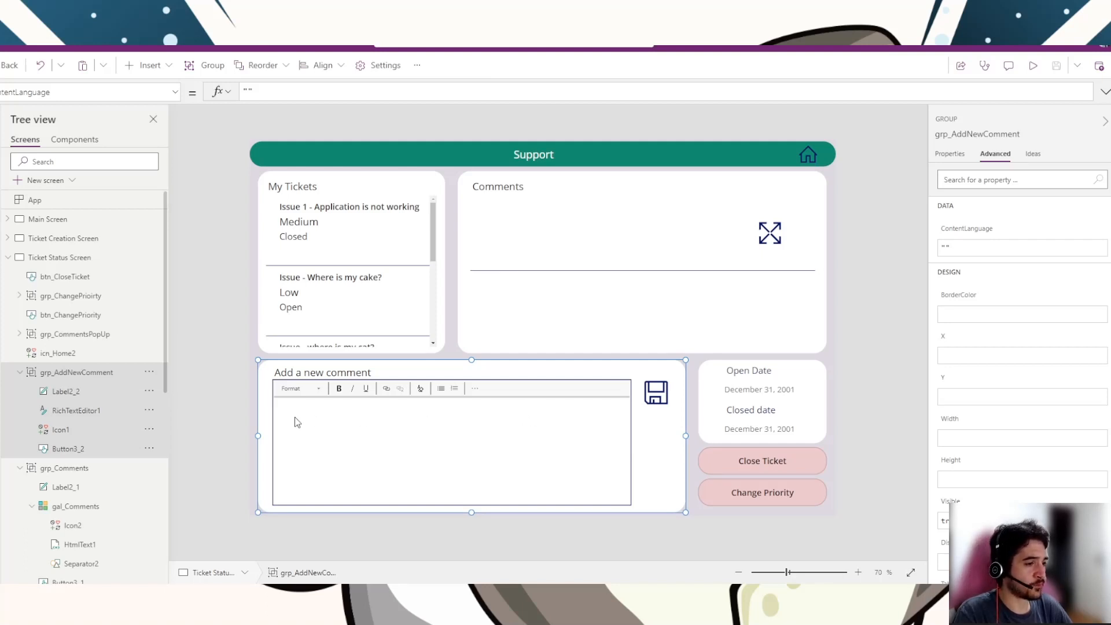
pyautogui.click(416, 439)
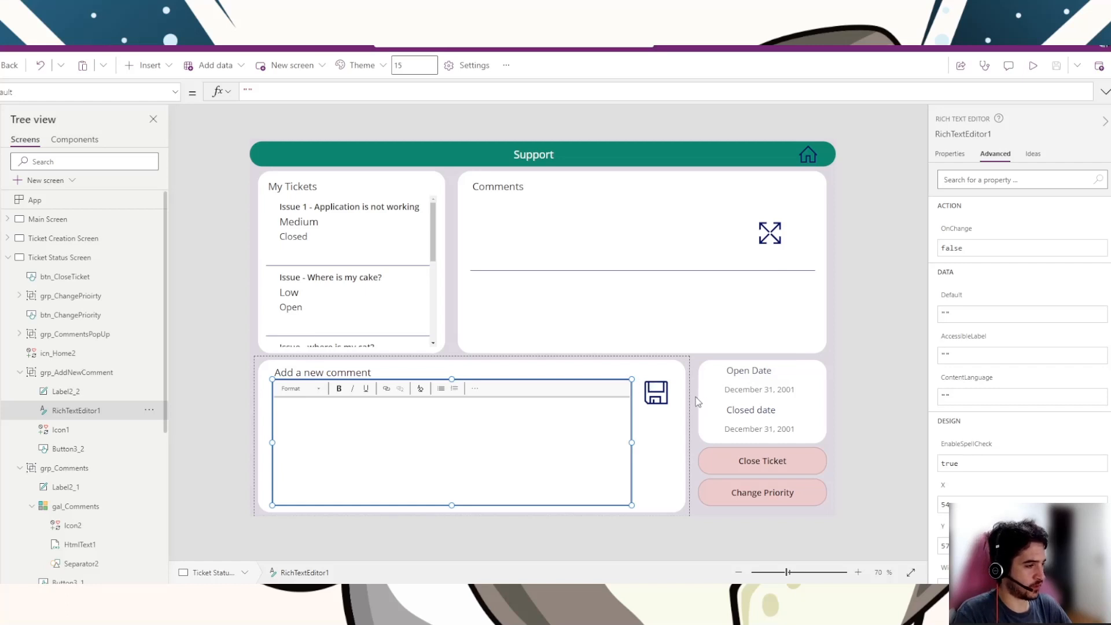
pyautogui.click(807, 409)
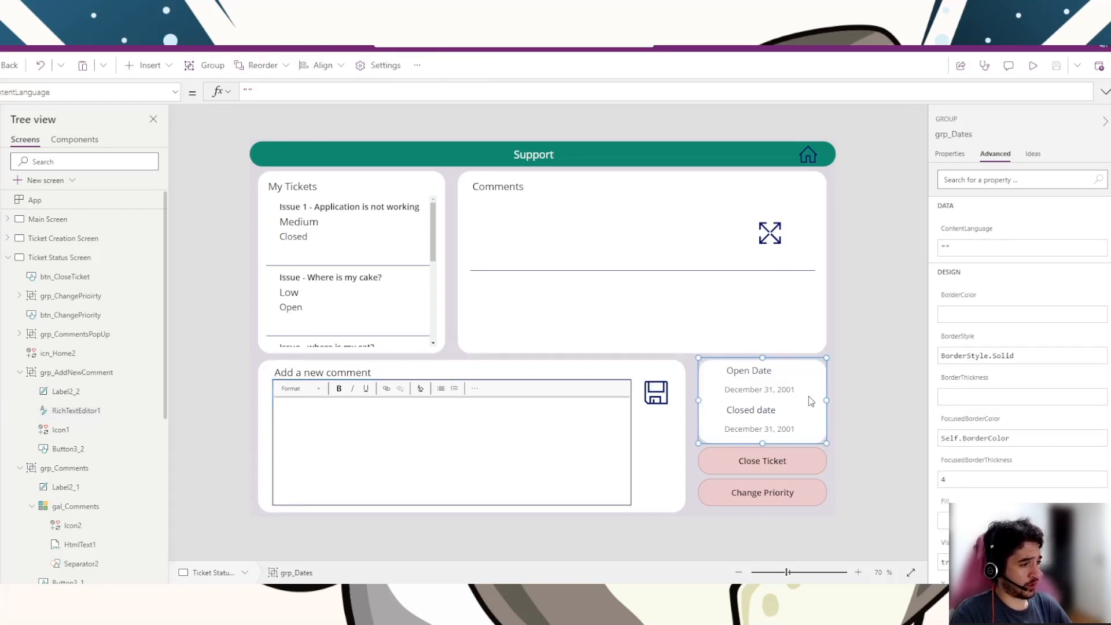
pyautogui.click(787, 408)
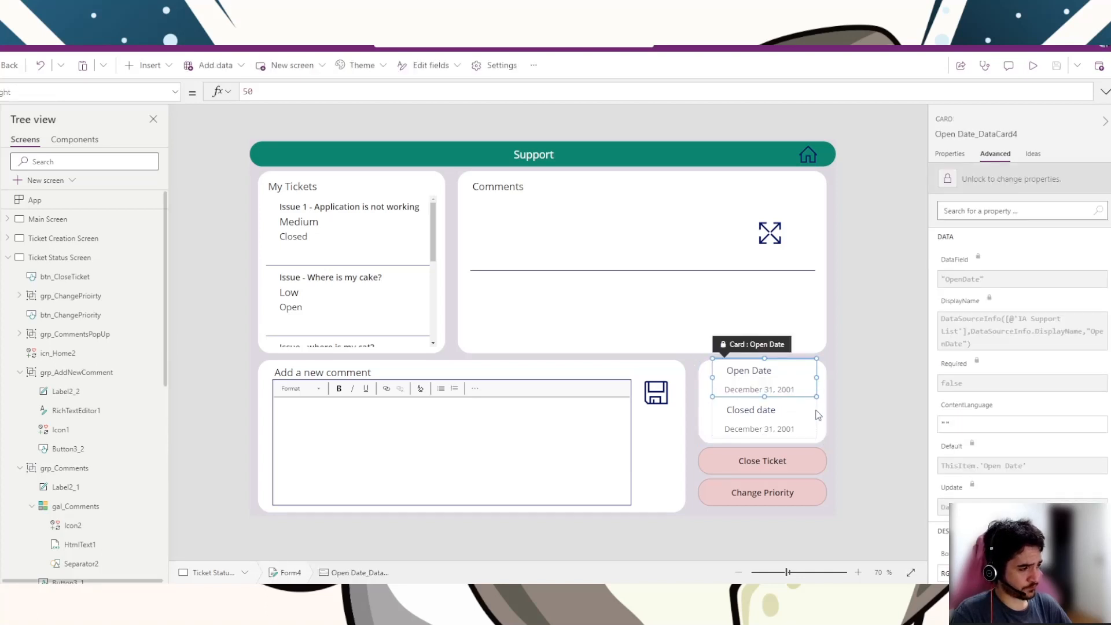
pyautogui.click(808, 394)
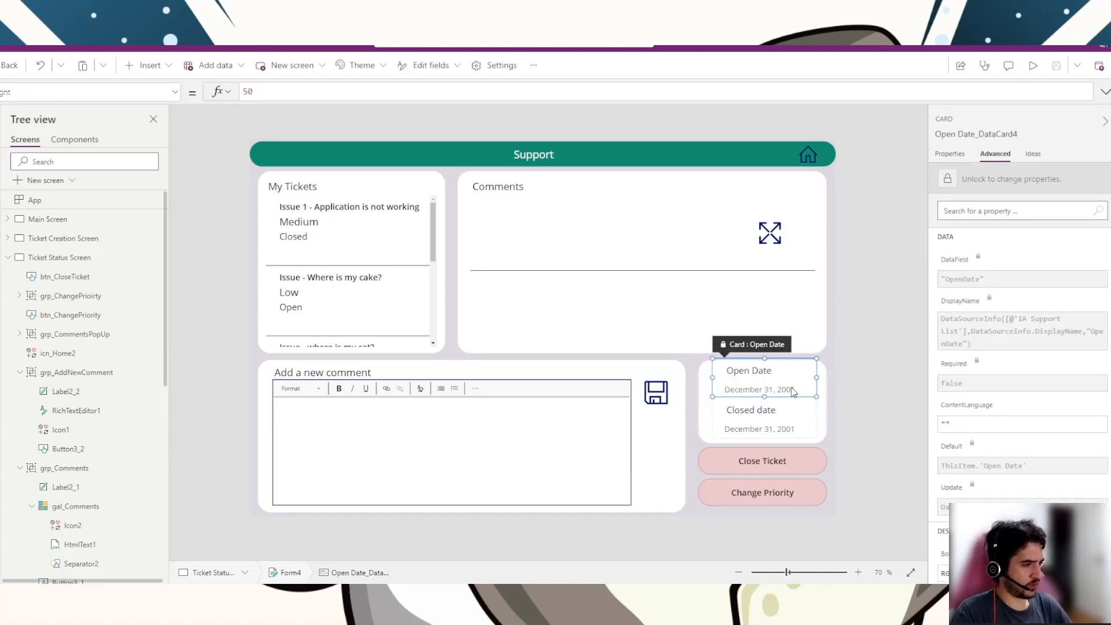
pyautogui.click(798, 413)
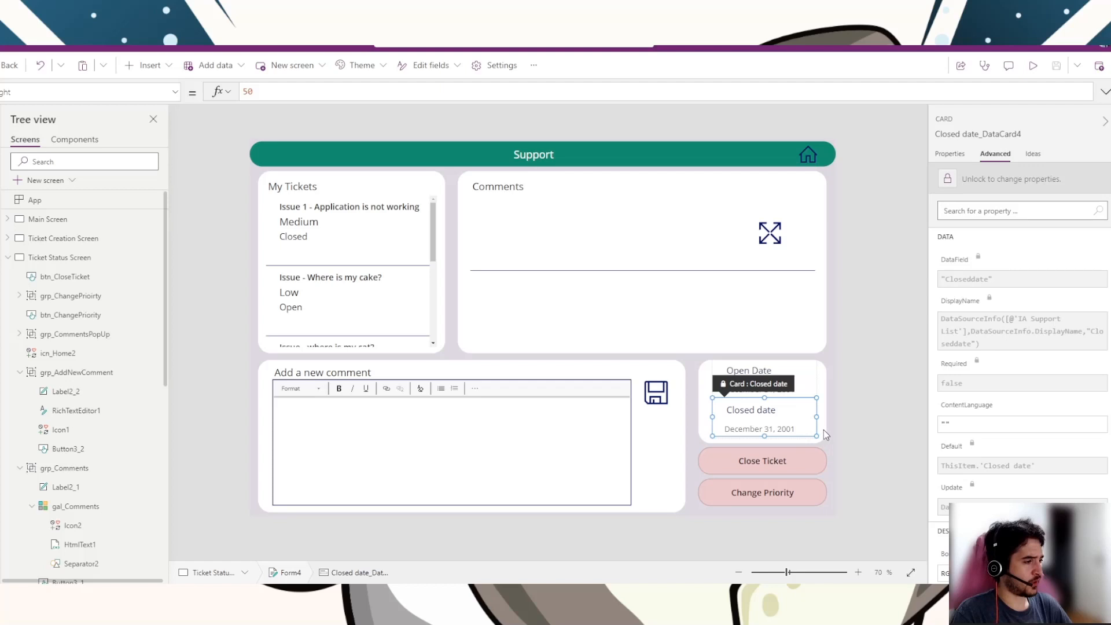
# Step: Review the OnSelect formulas of the Close Ticket and Change Priority buttons
pyautogui.click(804, 462)
pyautogui.click(797, 491)
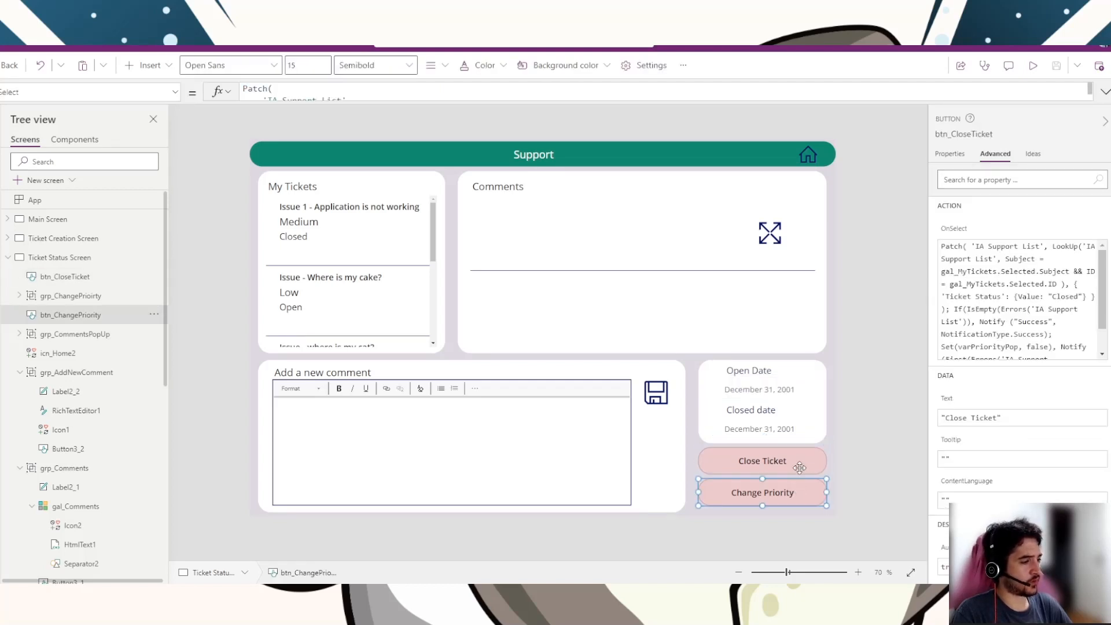
pyautogui.click(799, 461)
pyautogui.click(801, 491)
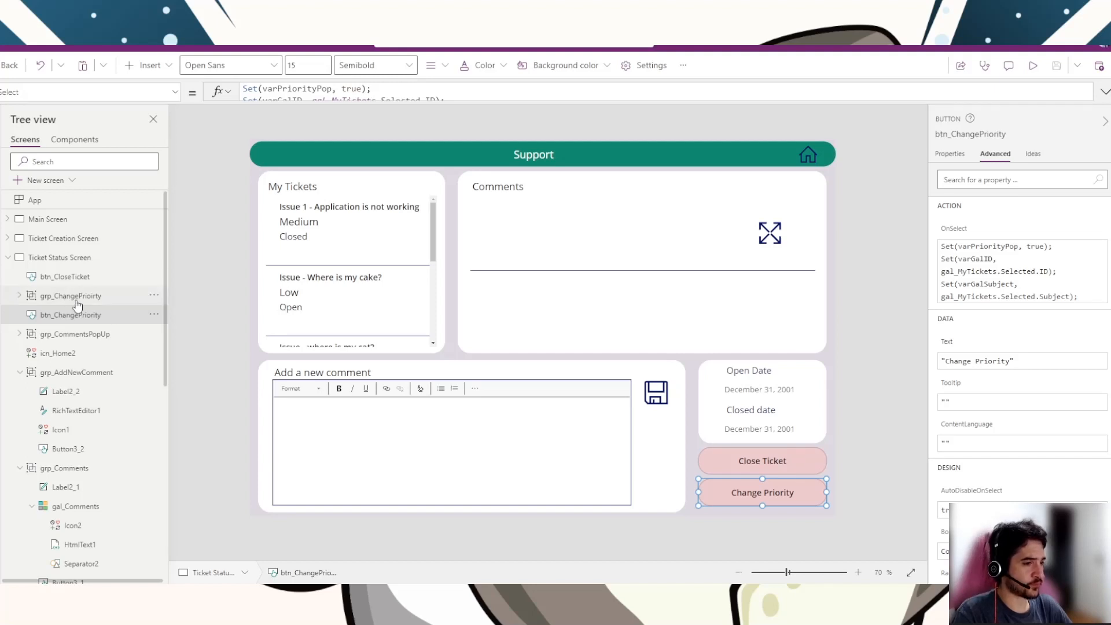
# Step: Select the gal_MyTickets gallery and examine its properties and the Items formula that filters the support list
pyautogui.click(435, 227)
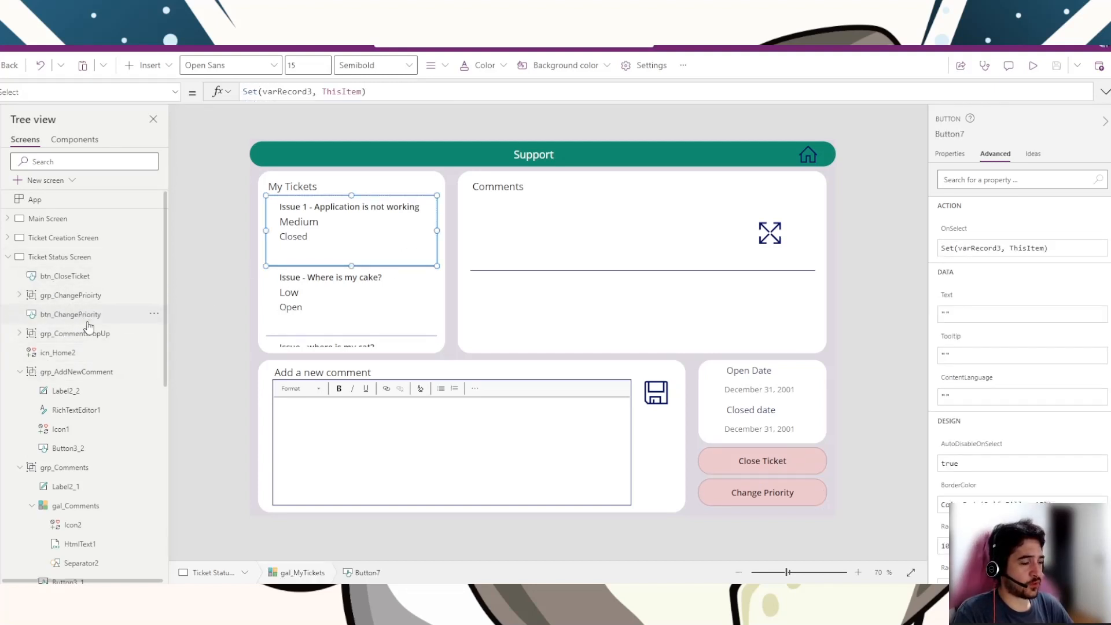
pyautogui.scroll(-5, 87, 336)
pyautogui.click(89, 345)
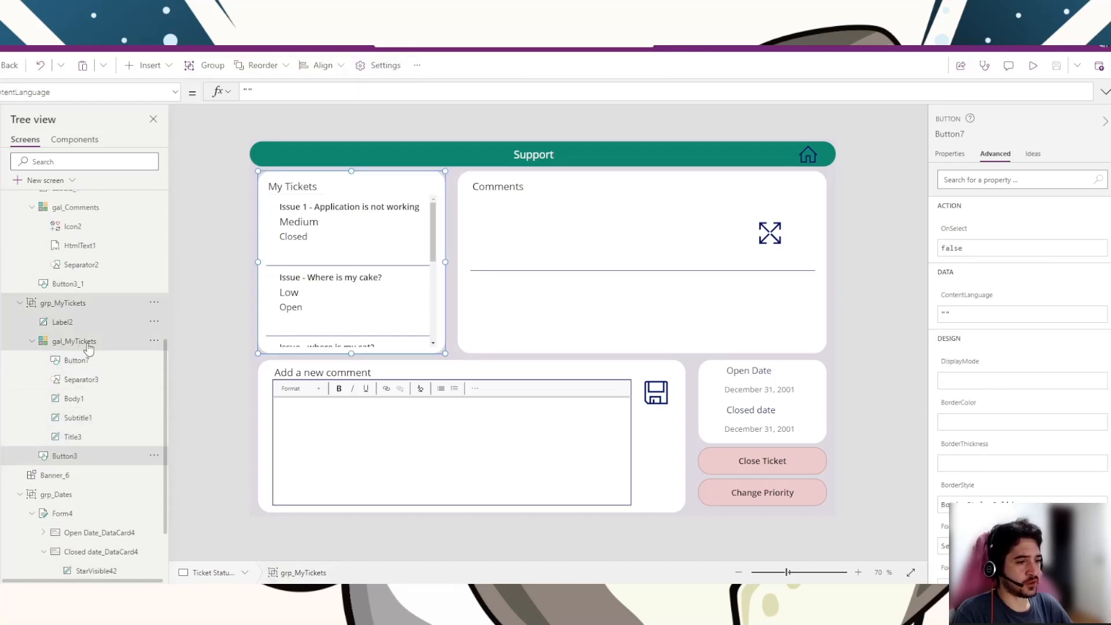
pyautogui.click(951, 154)
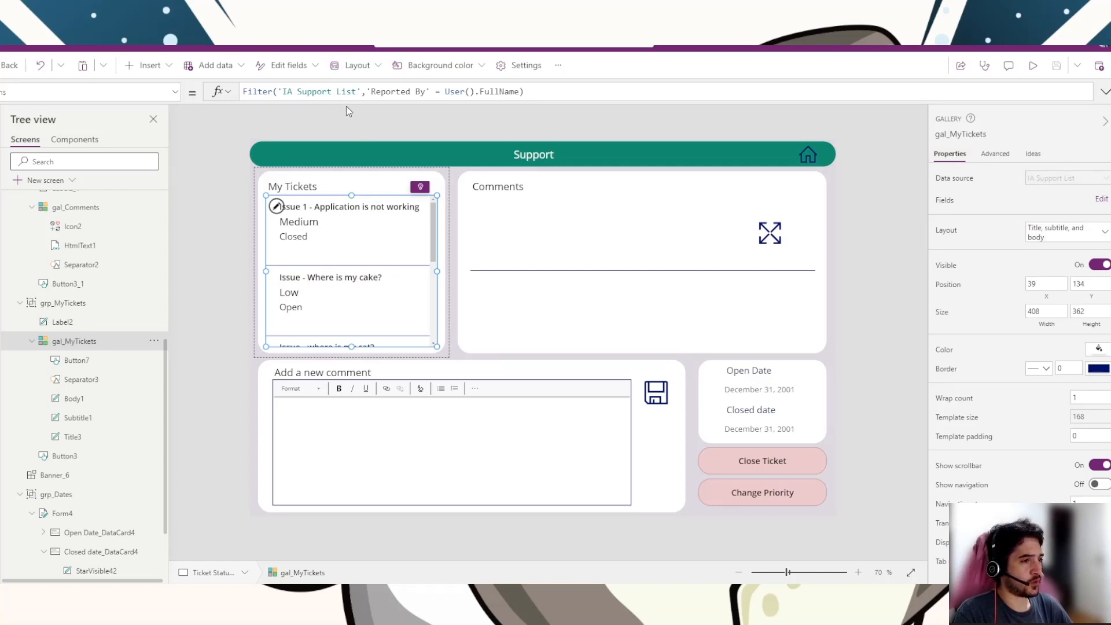
# Step: Browse the list of available properties for the gal_MyTickets gallery with its Items formula expanded
pyautogui.moveTo(339, 103); pyautogui.dragTo(339, 153)
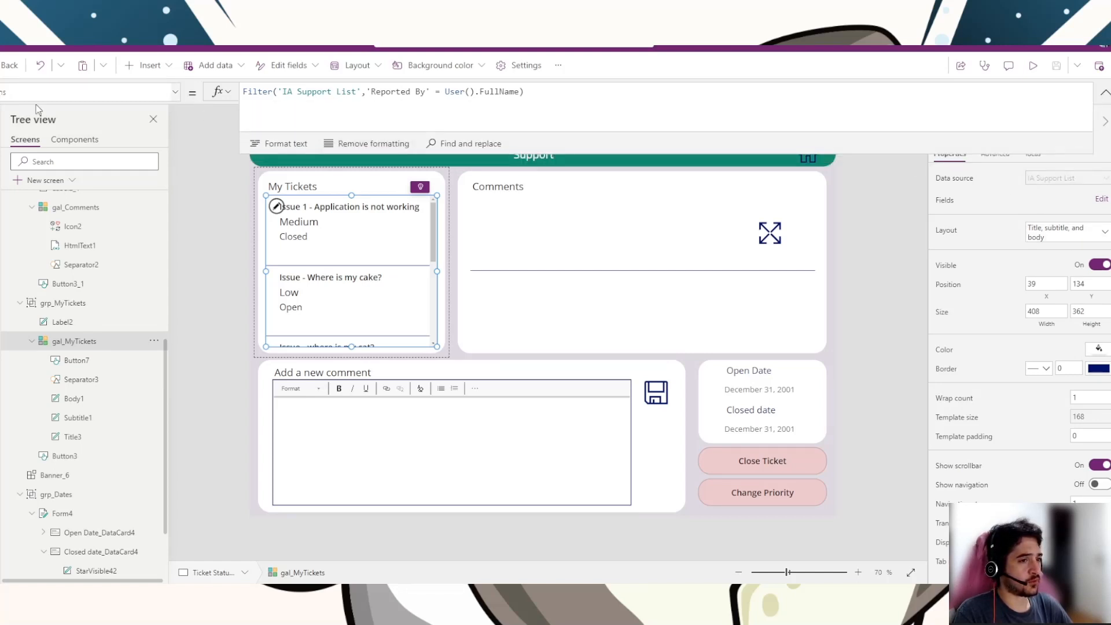
pyautogui.click(172, 91)
pyautogui.scroll(5, 144, 191)
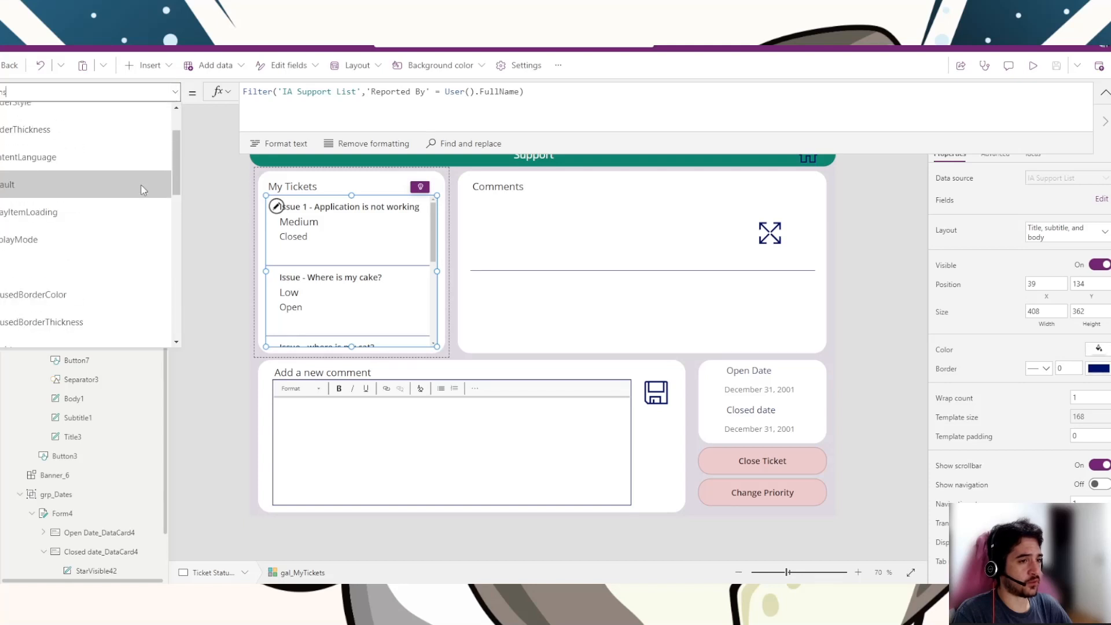
pyautogui.scroll(-3, 144, 190)
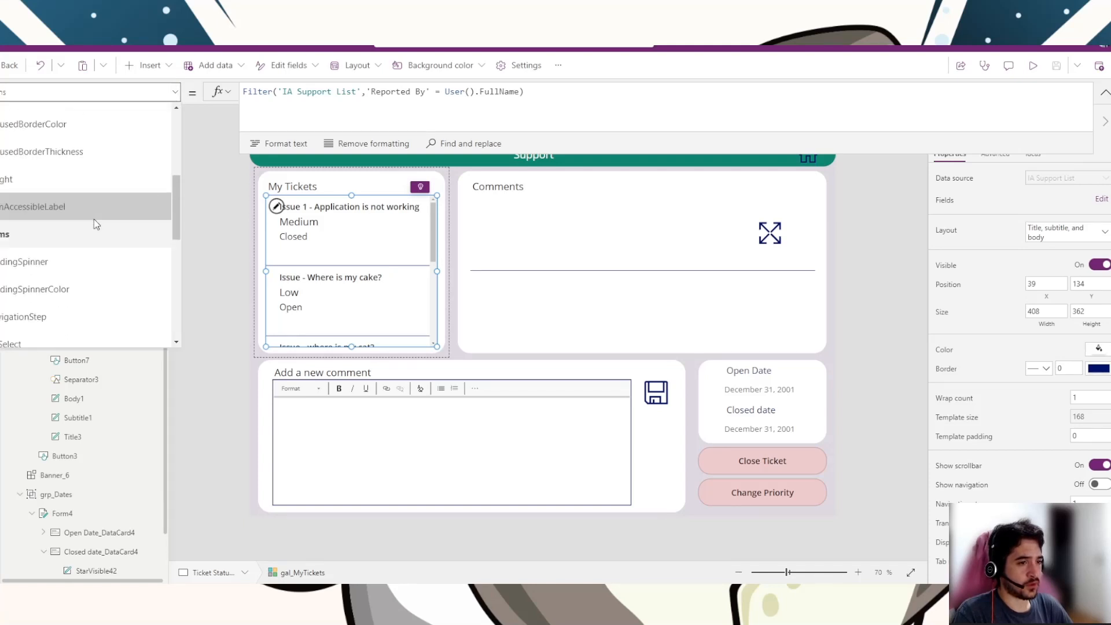
pyautogui.scroll(3, 48, 224)
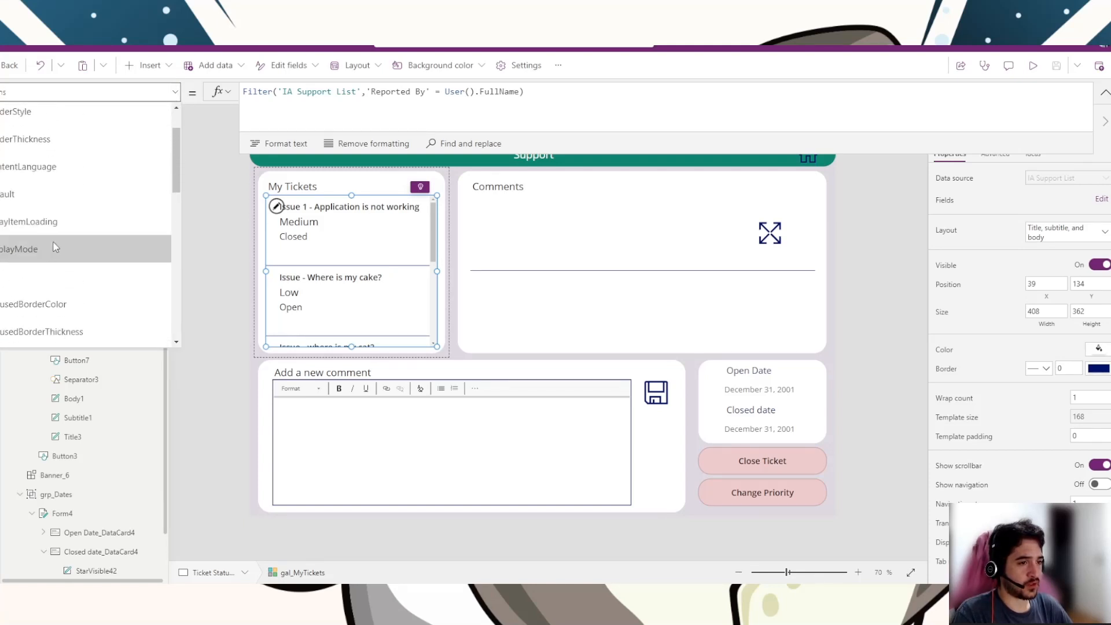
pyautogui.scroll(2, 112, 232)
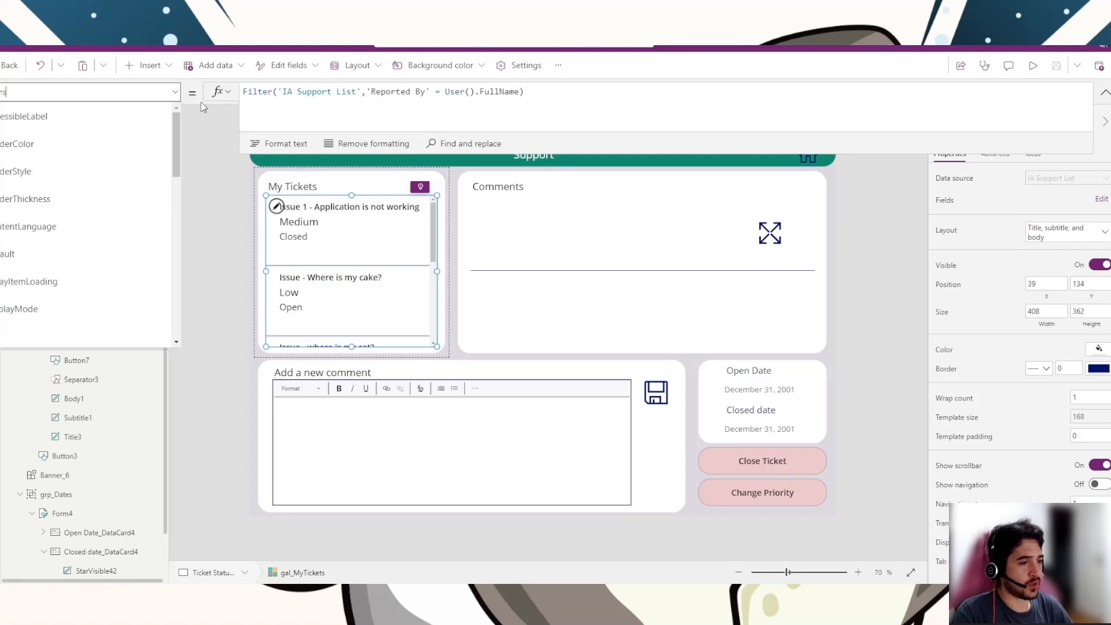
pyautogui.click(266, 100)
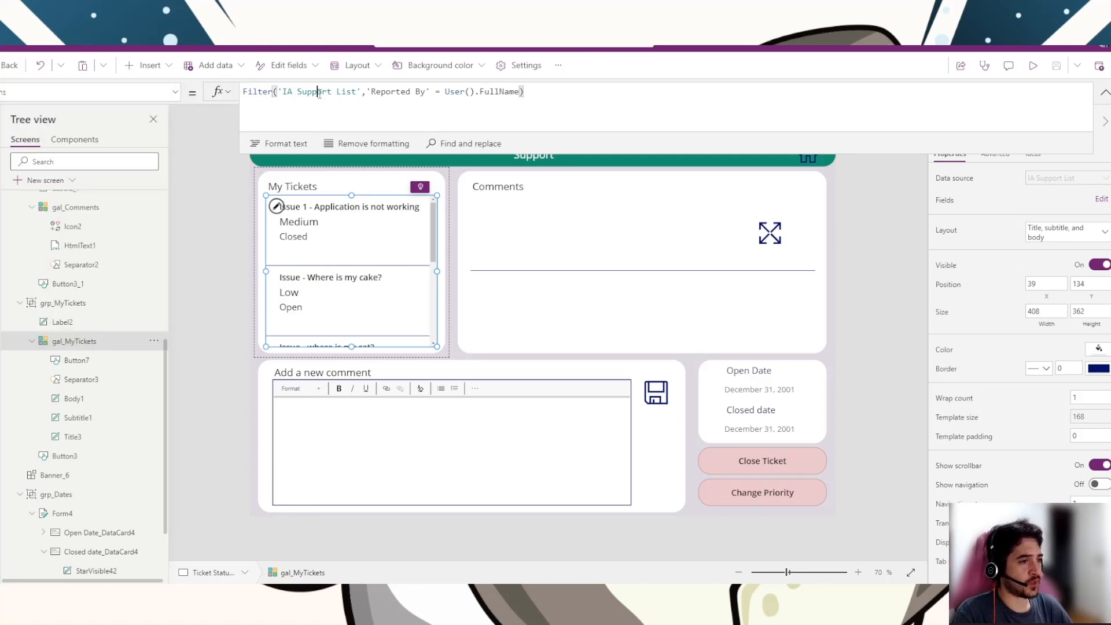
# Step: Examine the gallery's Filter formula part by part, from the 'IA Support List' source to the 'Reported By' condition
pyautogui.click(281, 94)
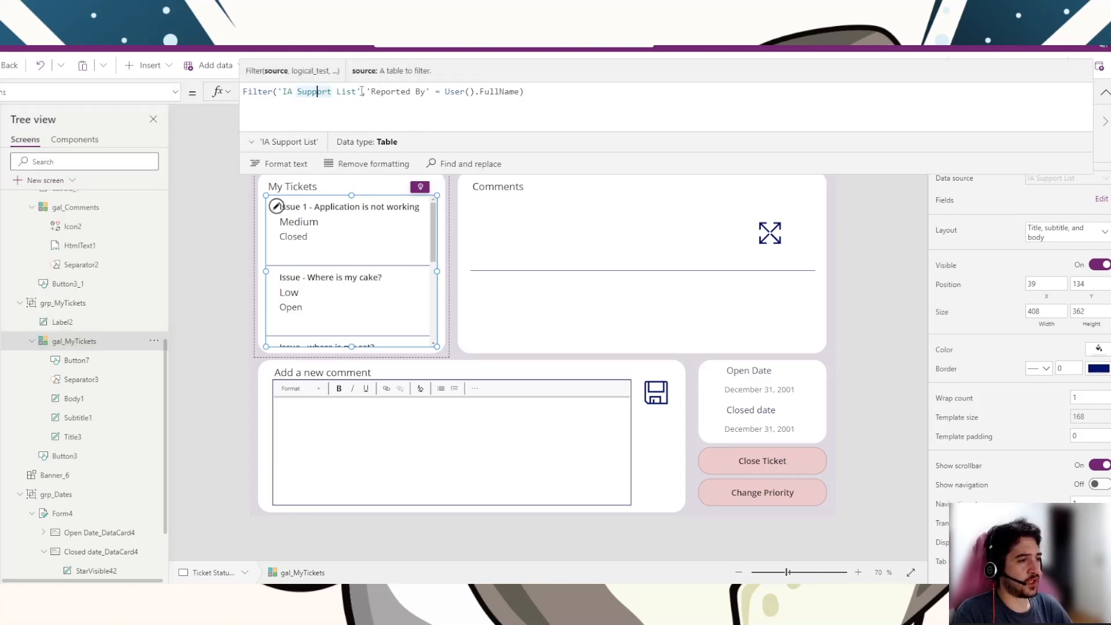
pyautogui.moveTo(317, 91); pyautogui.dragTo(362, 92)
pyautogui.click(398, 101)
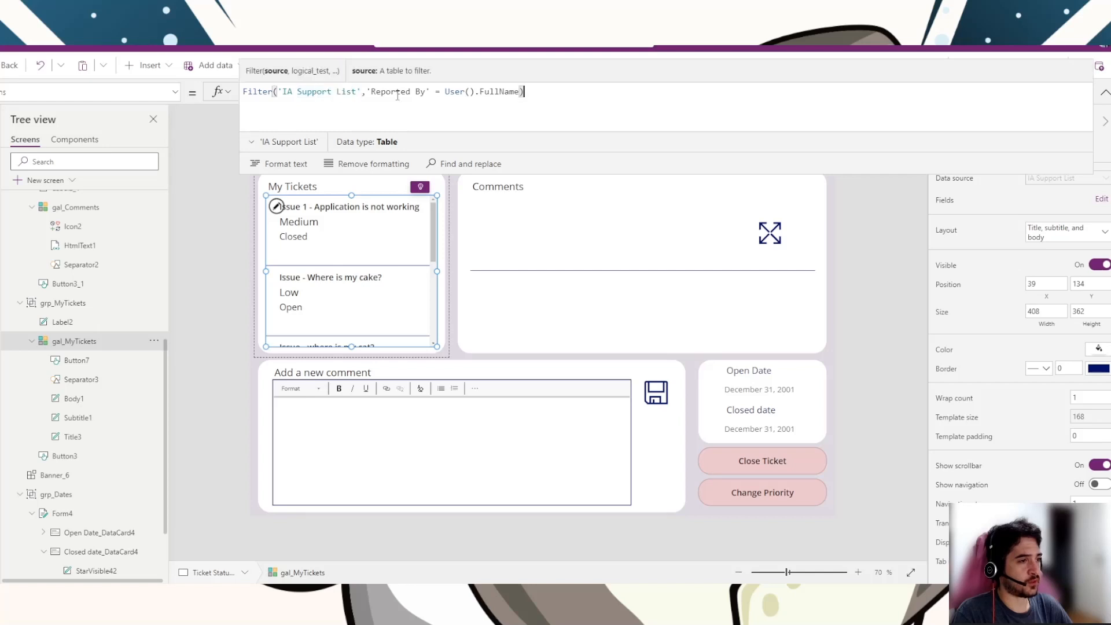
pyautogui.click(370, 92)
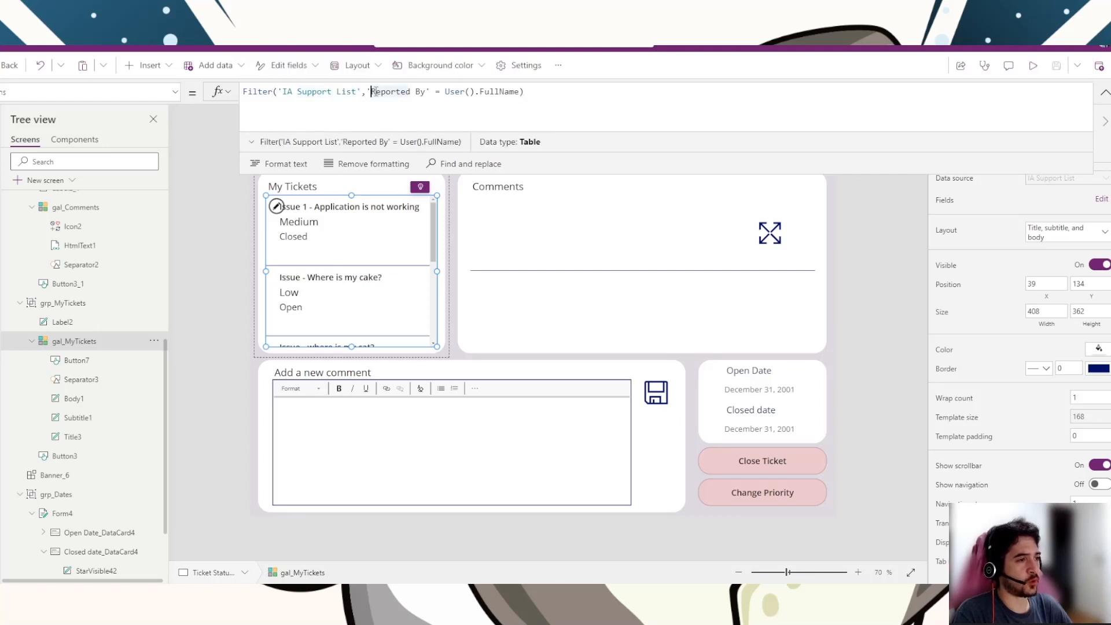
pyautogui.click(547, 89)
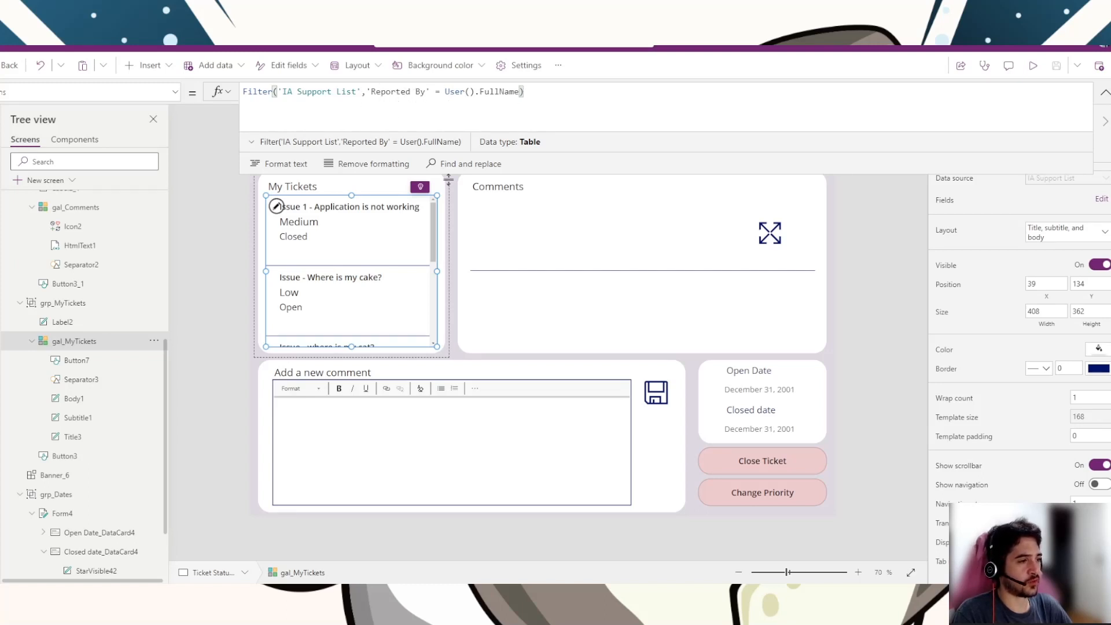
# Step: Inspect the elements of the My Tickets group, including Button7's OnSelect formula, Separator3 and the gal_MyTickets gallery
pyautogui.click(889, 226)
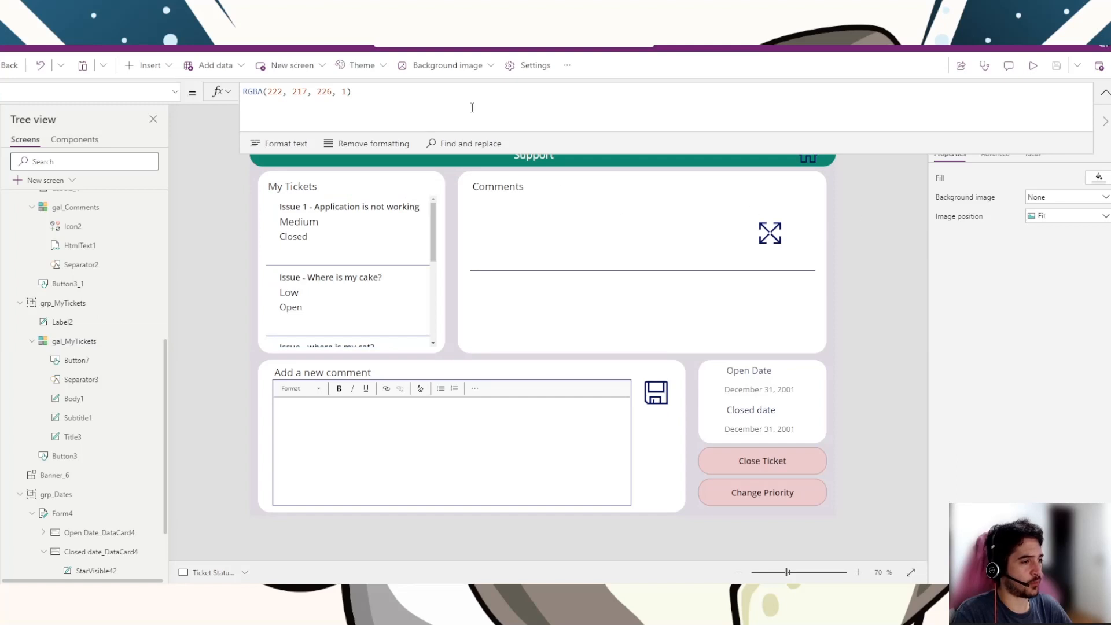
pyautogui.click(435, 230)
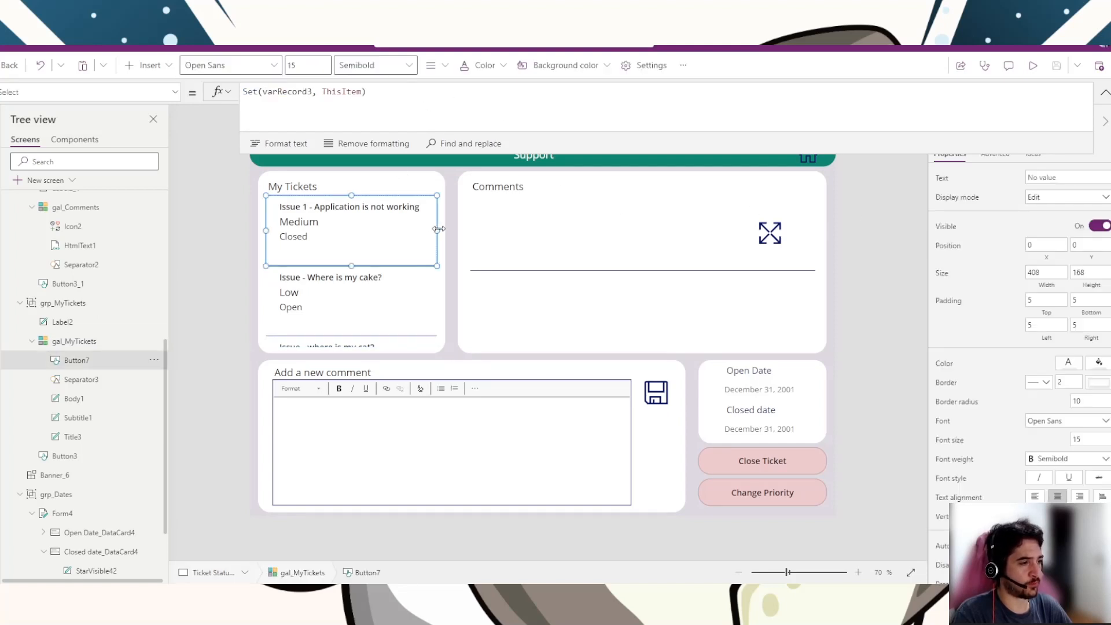
pyautogui.click(444, 234)
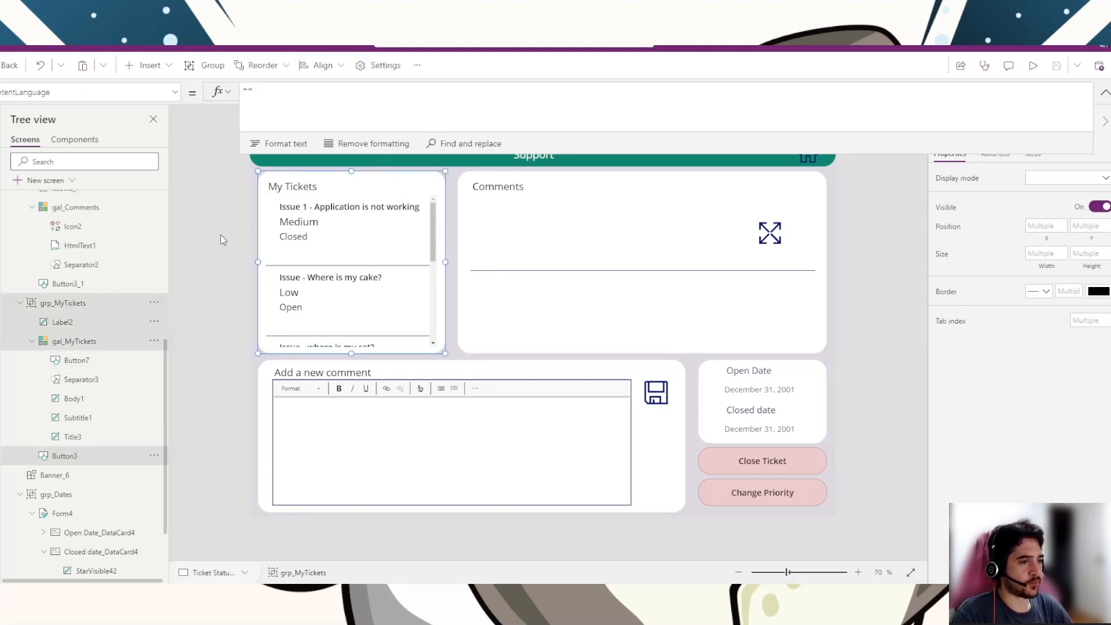
pyautogui.click(433, 235)
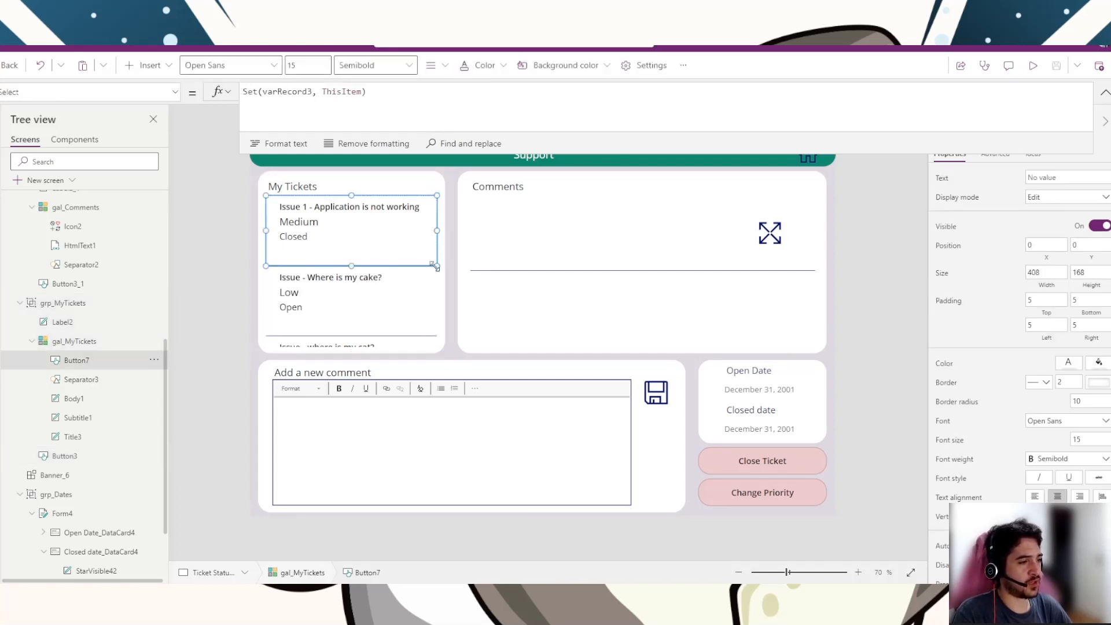
pyautogui.click(437, 286)
pyautogui.click(433, 279)
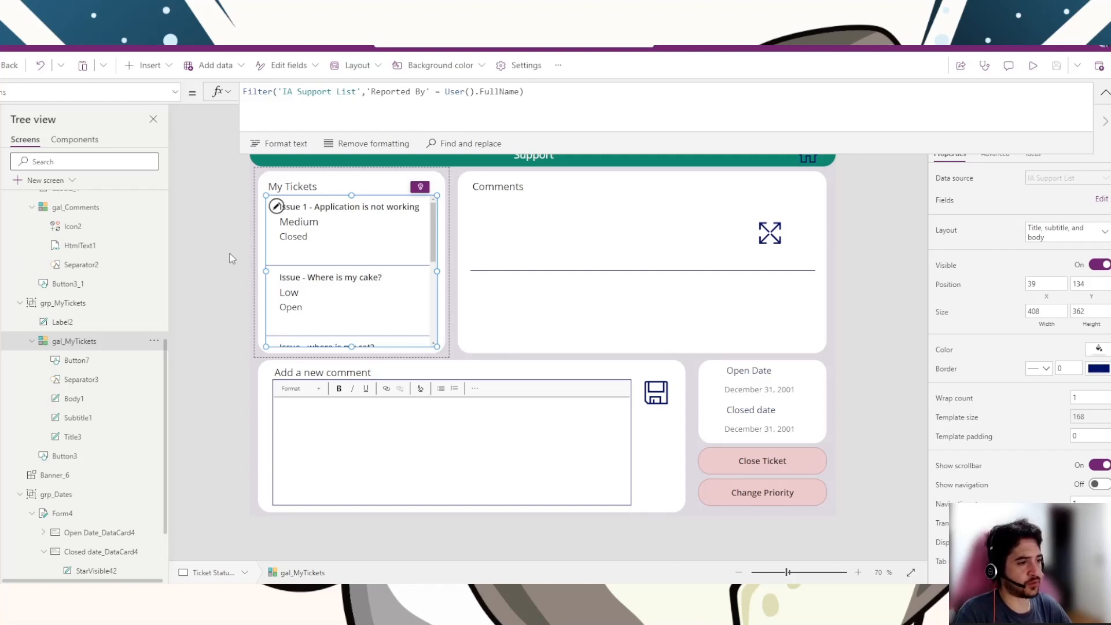
pyautogui.click(110, 379)
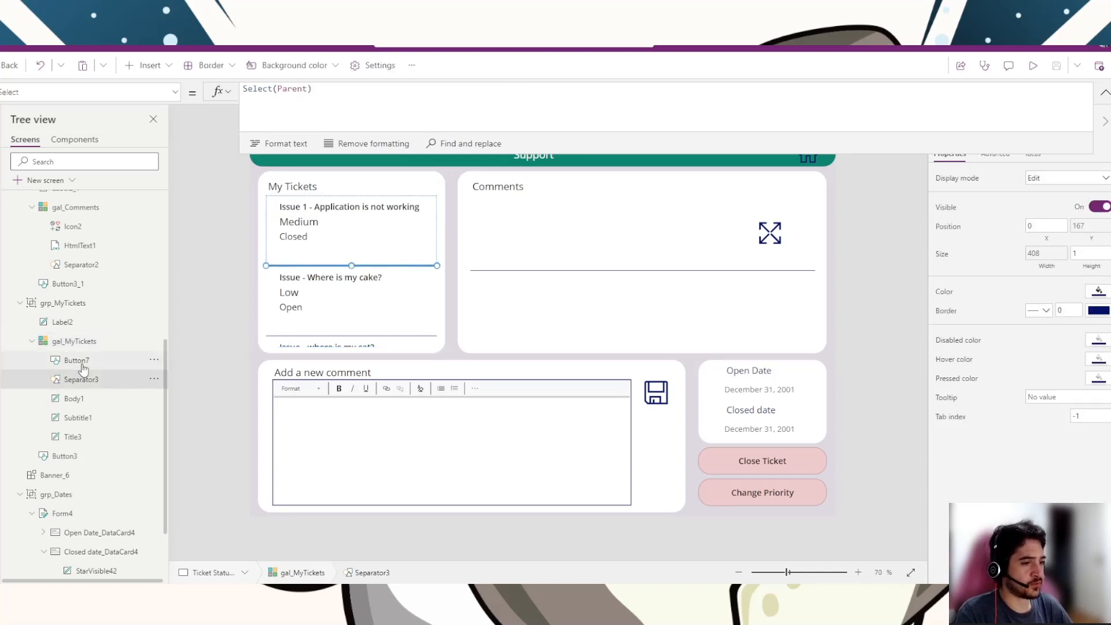
pyautogui.click(76, 341)
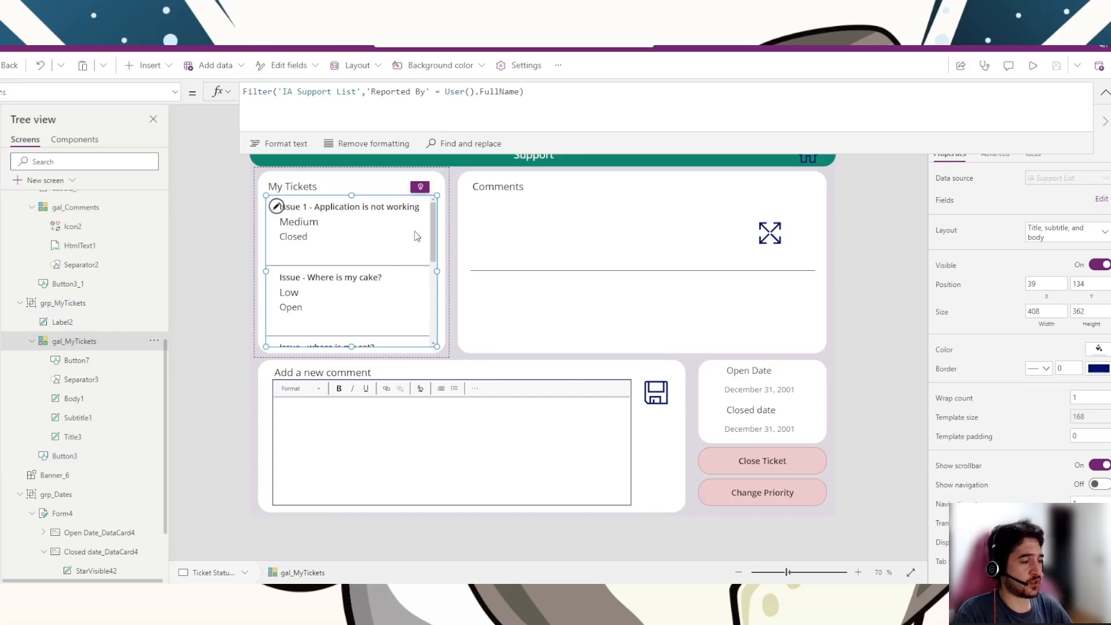
# Step: Collapse the expanded formula and view the layout choices available for the gal_MyTickets gallery
pyautogui.click(1105, 93)
pyautogui.click(1053, 240)
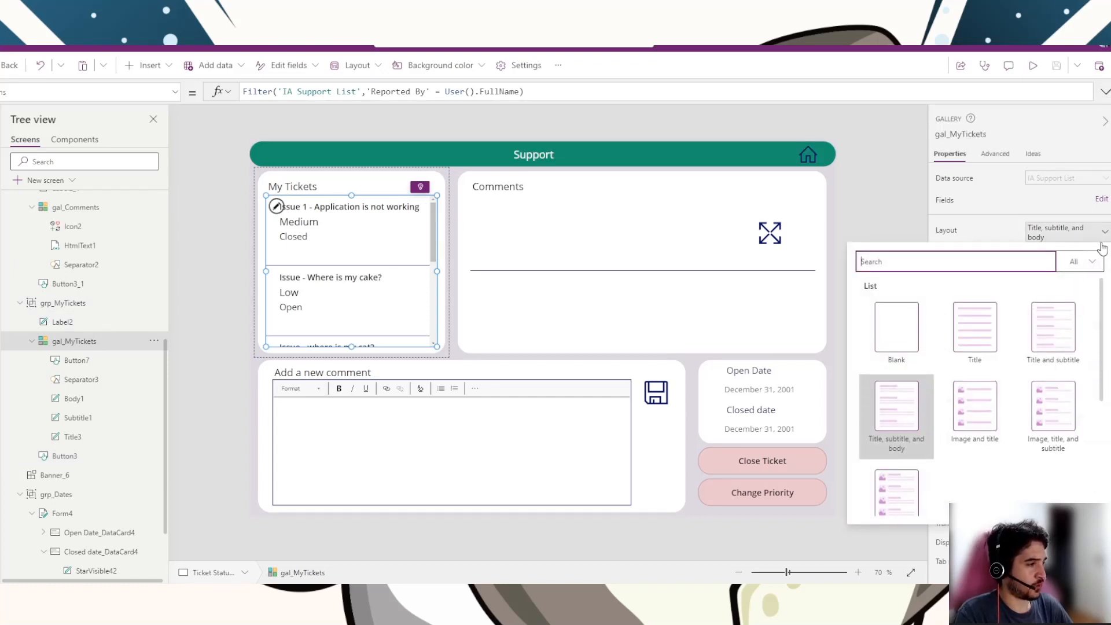
pyautogui.click(900, 197)
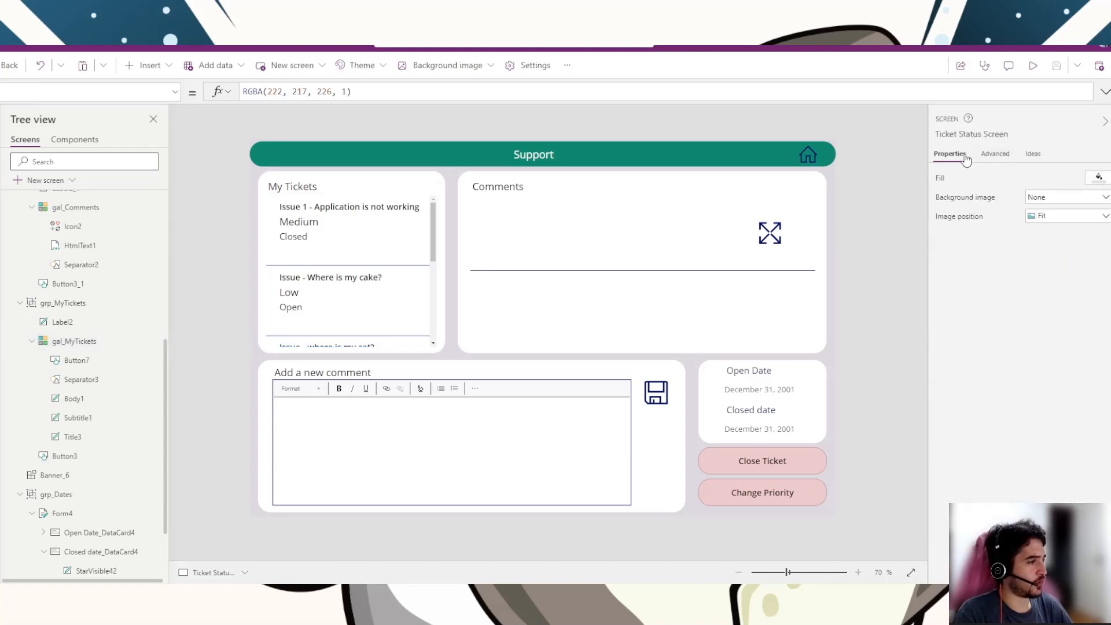
# Step: Review the field mappings of the gal_MyTickets gallery for Body1, Button7, Subtitle1 and Title3, and close the properties view
pyautogui.click(994, 154)
pyautogui.click(951, 156)
pyautogui.click(84, 340)
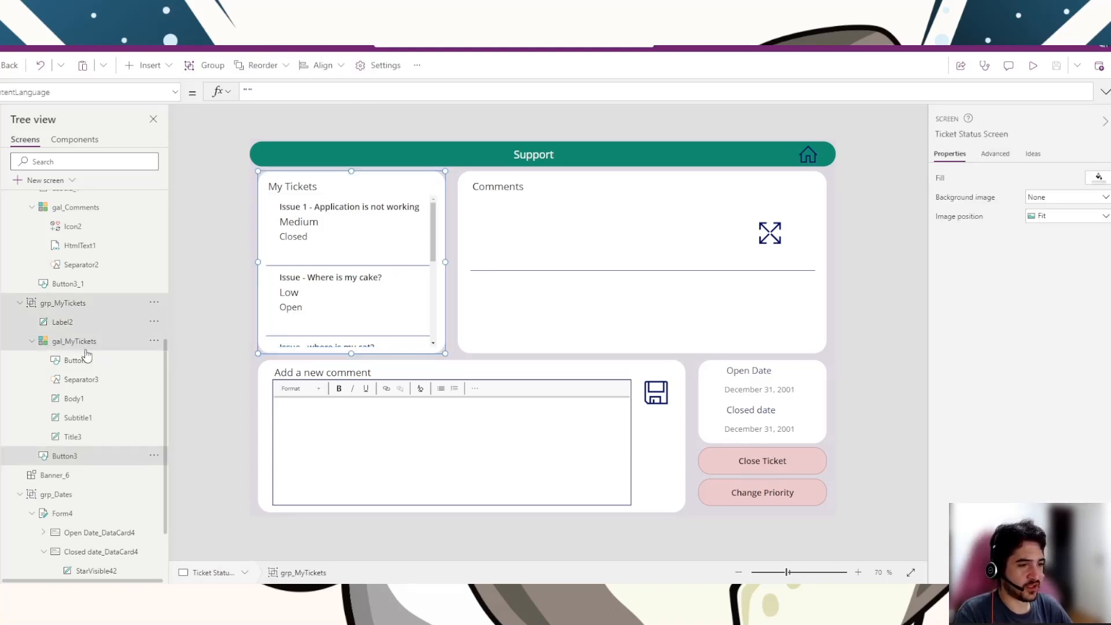
pyautogui.click(85, 346)
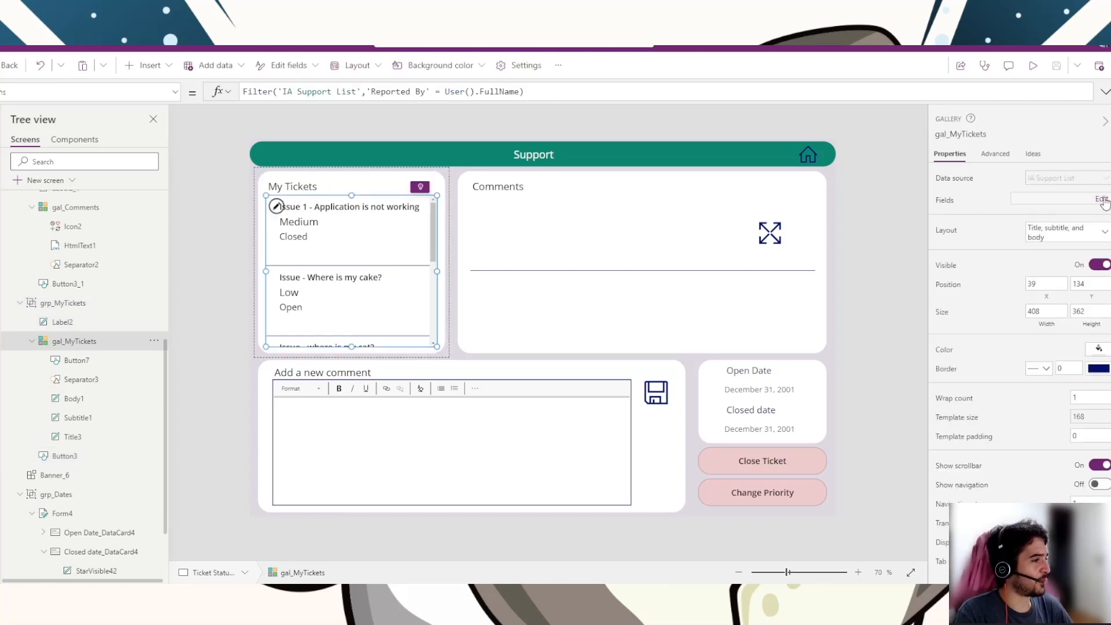
pyautogui.click(1101, 199)
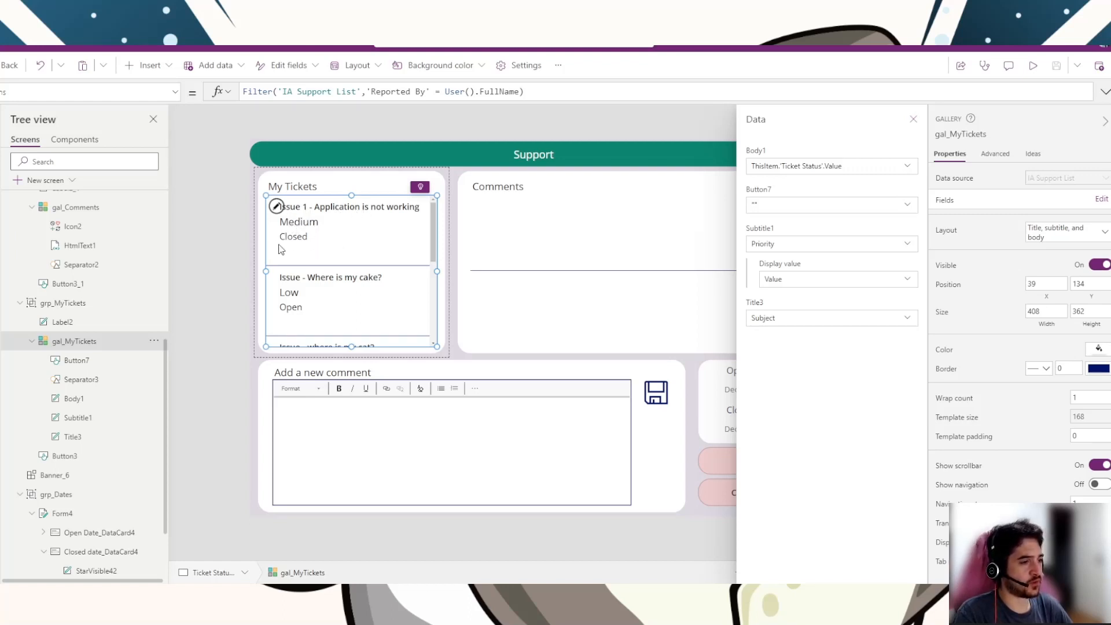
pyautogui.click(913, 119)
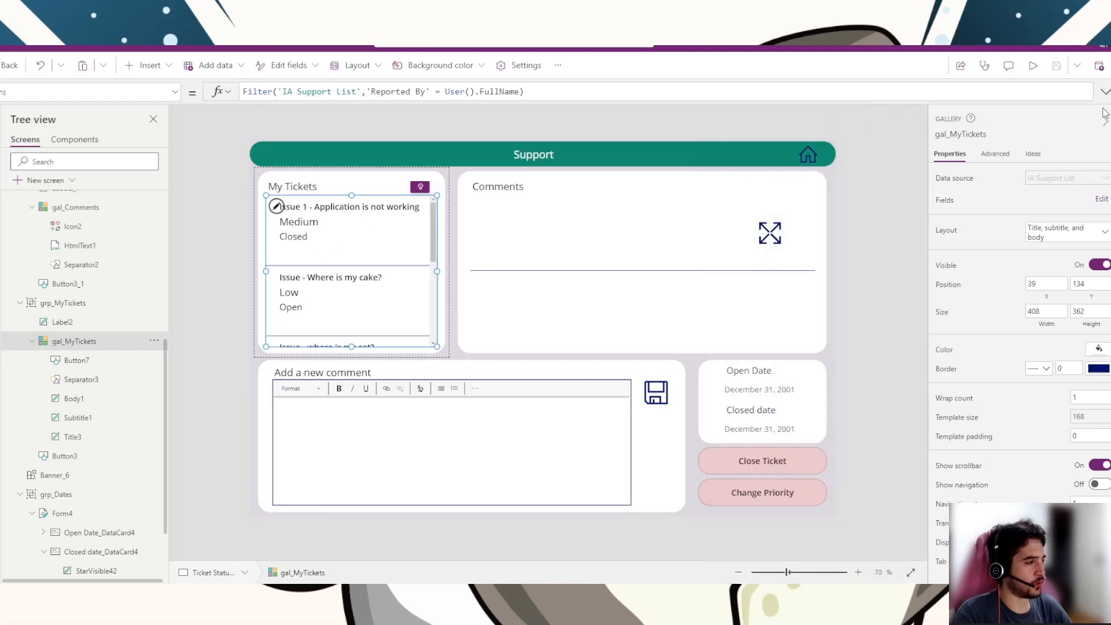
pyautogui.click(1105, 122)
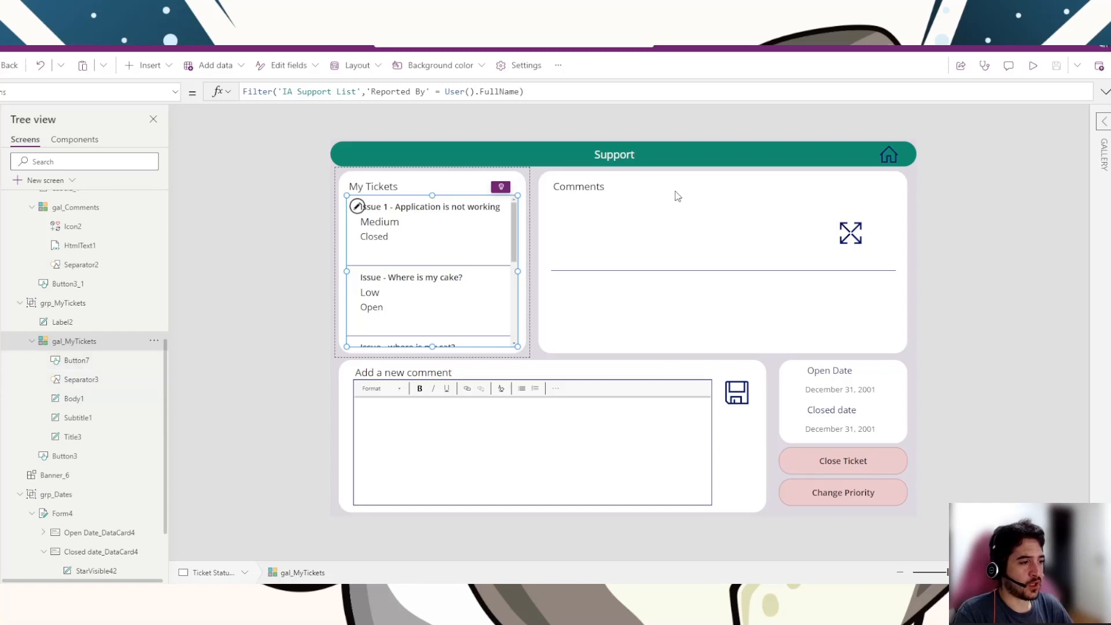
pyautogui.click(266, 223)
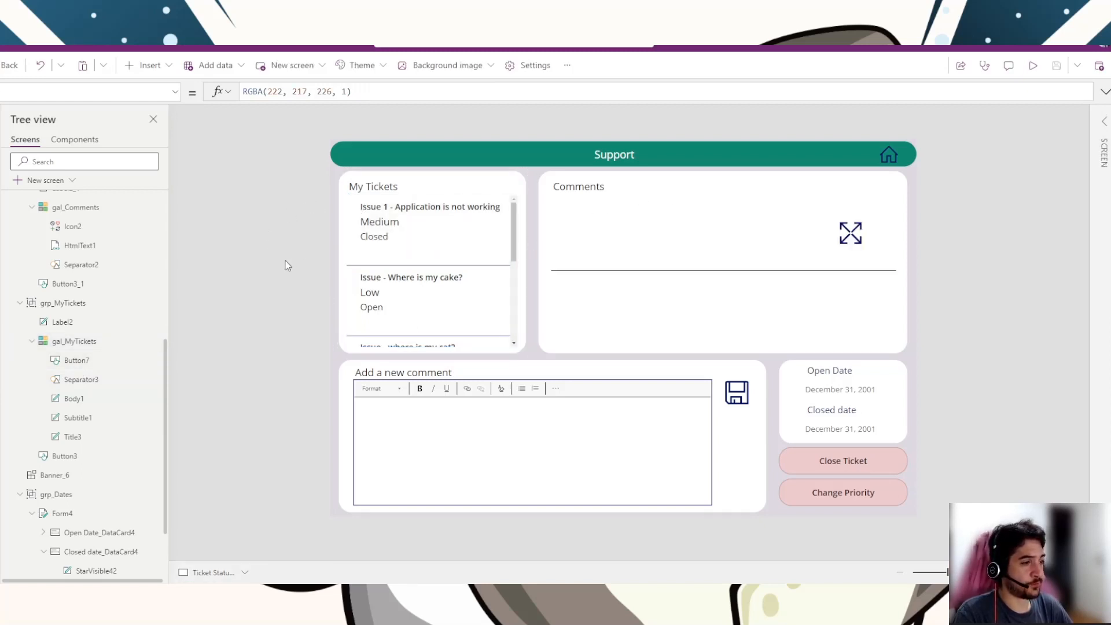
# Step: Preview the app, select the ticket "Issue 1 - Application is not working" to check its comments, and exit the preview
pyautogui.click(1033, 66)
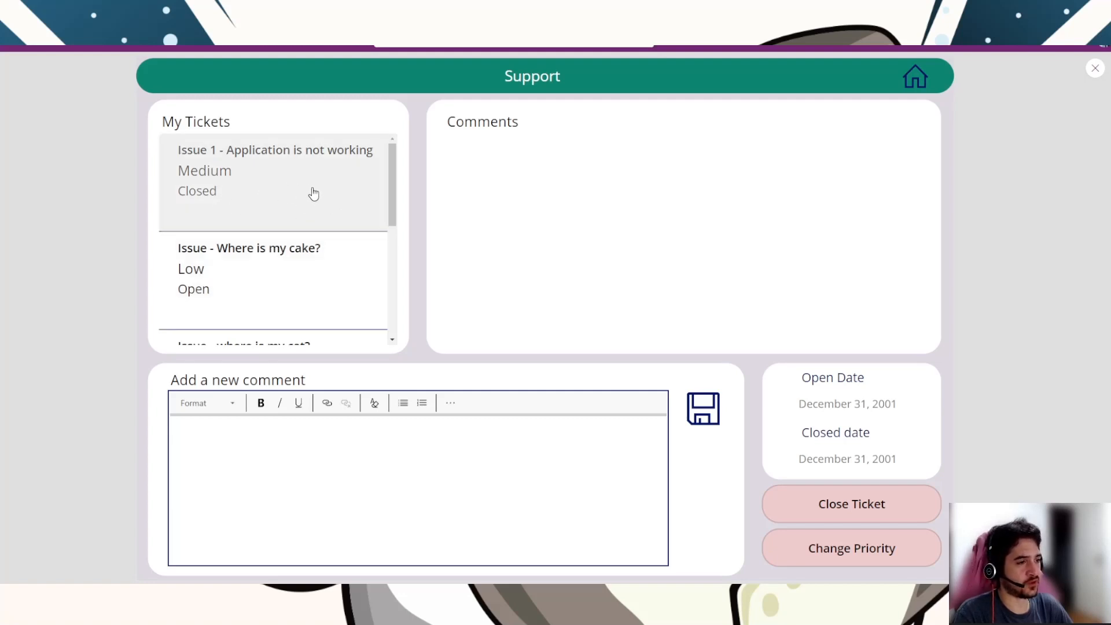
pyautogui.click(264, 201)
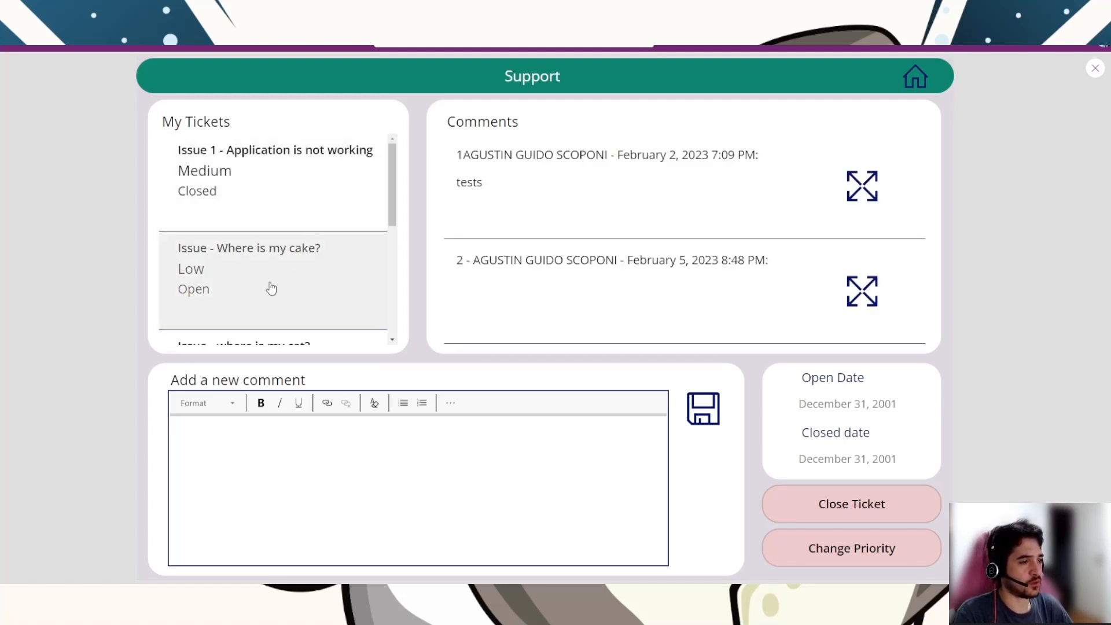
pyautogui.moveTo(391, 181)
pyautogui.mouseDown()
pyautogui.moveTo(391, 194)
pyautogui.moveTo(393, 176)
pyautogui.mouseUp()
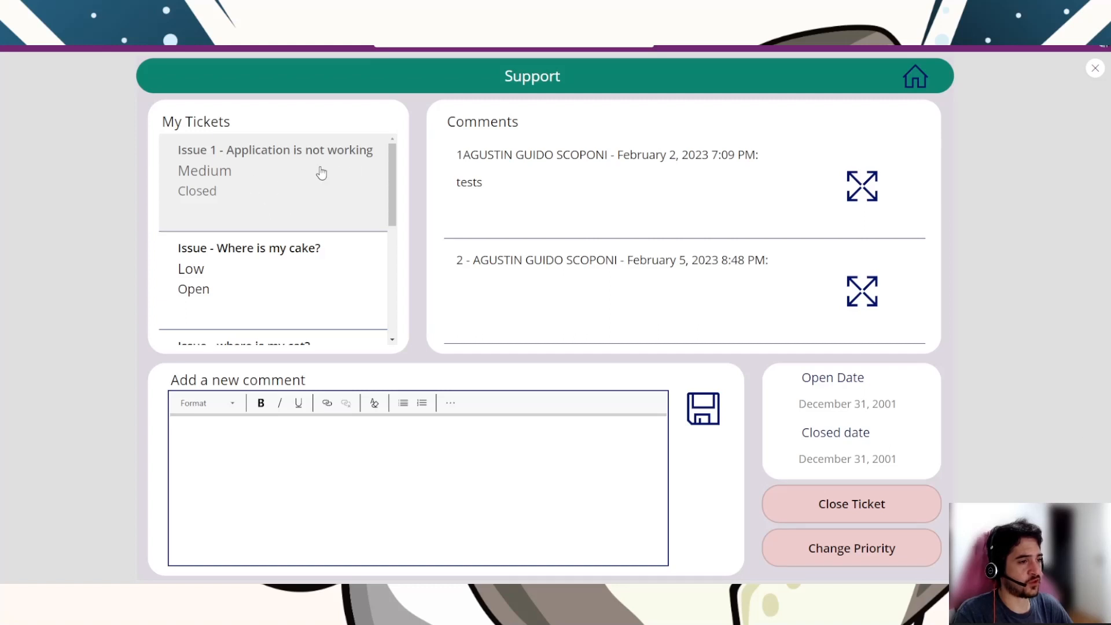
pyautogui.click(308, 248)
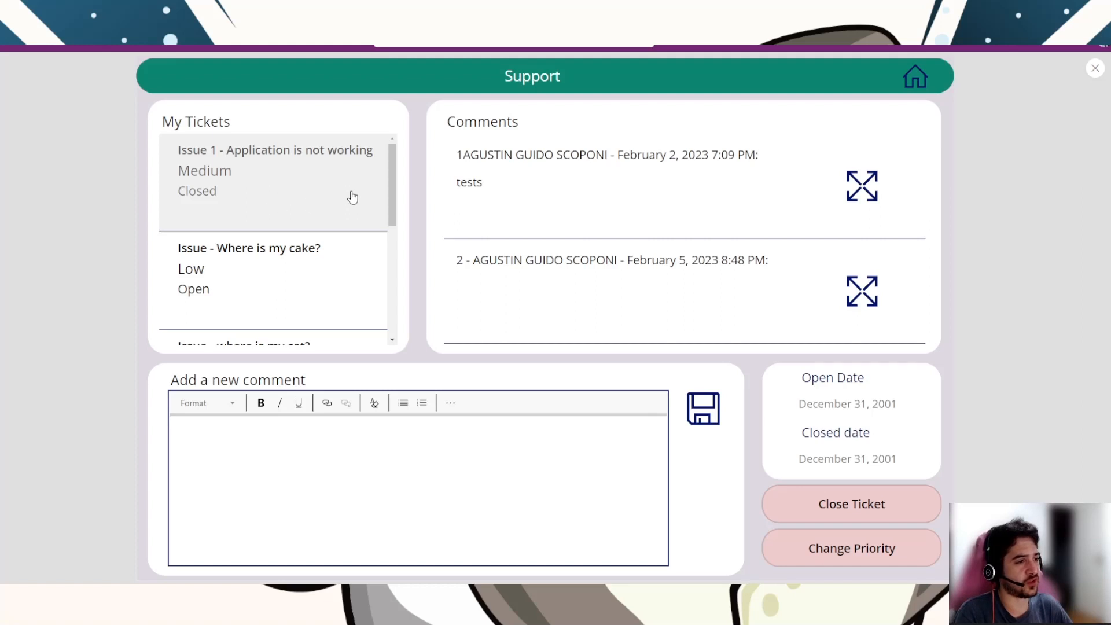
pyautogui.moveTo(396, 202)
pyautogui.mouseDown()
pyautogui.moveTo(397, 255)
pyautogui.moveTo(396, 186)
pyautogui.mouseUp()
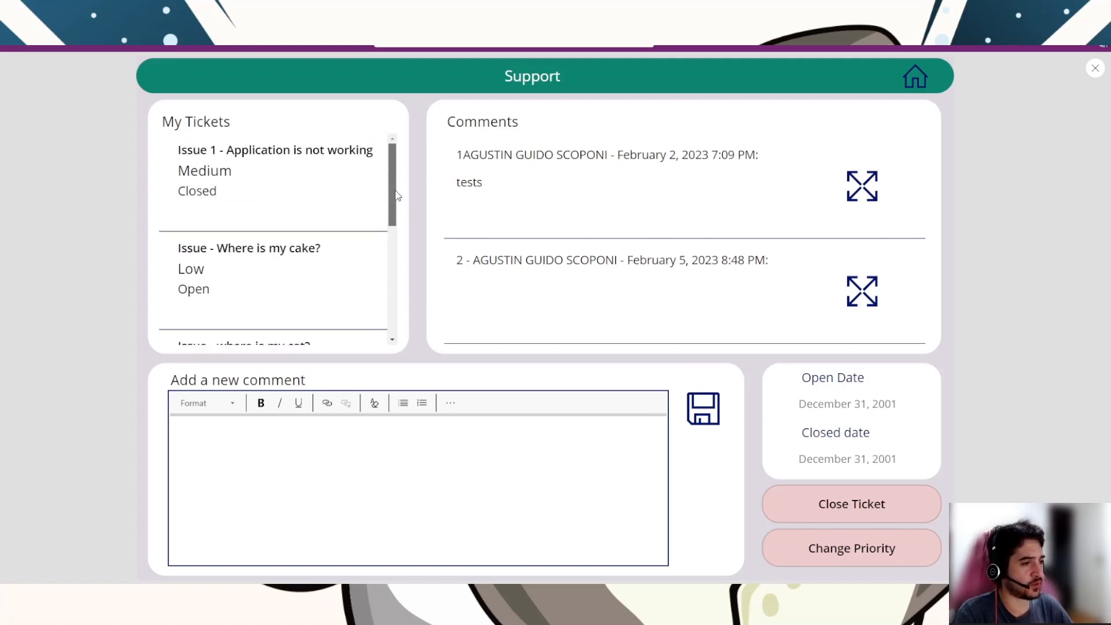
pyautogui.click(1095, 68)
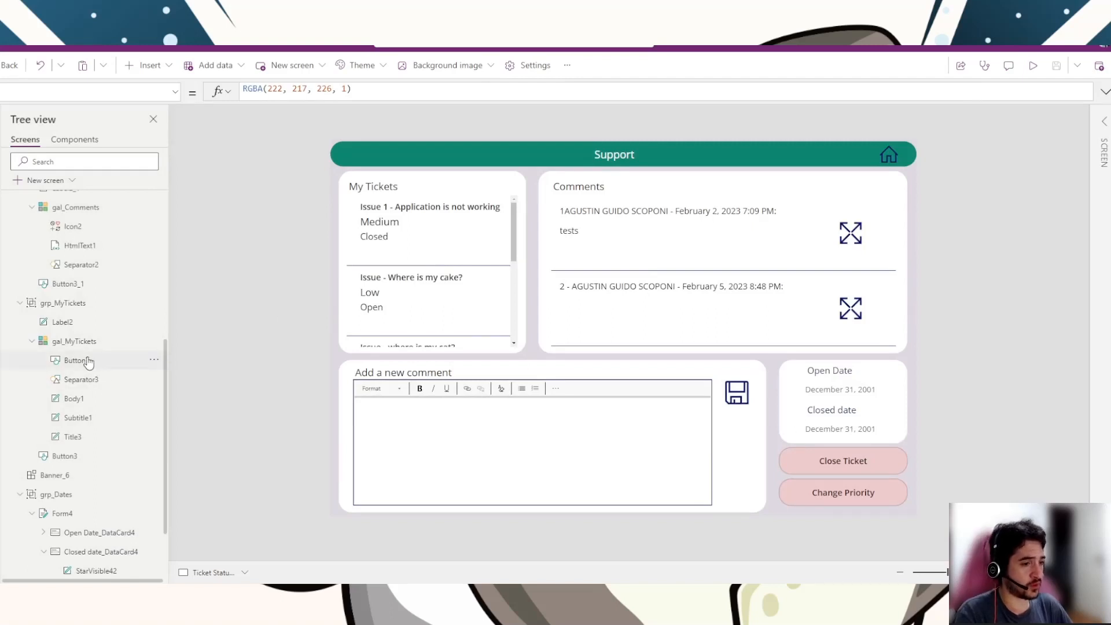
# Step: Check Button7 inside the gal_MyTickets gallery, select the gallery's item template and view the controls that can be inserted into it
pyautogui.click(86, 360)
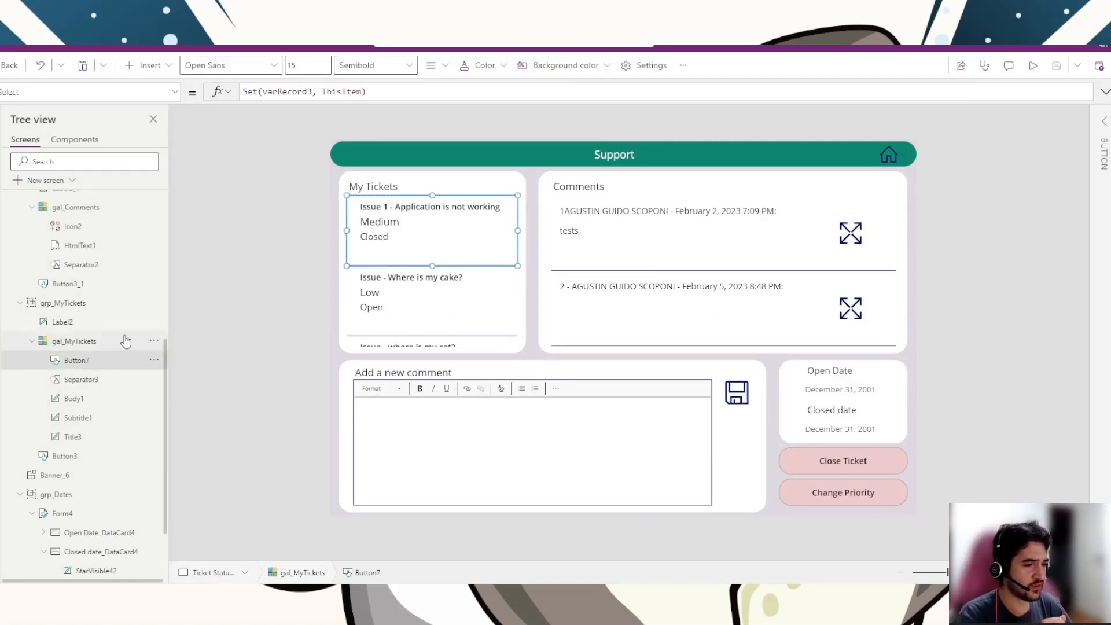
pyautogui.click(87, 342)
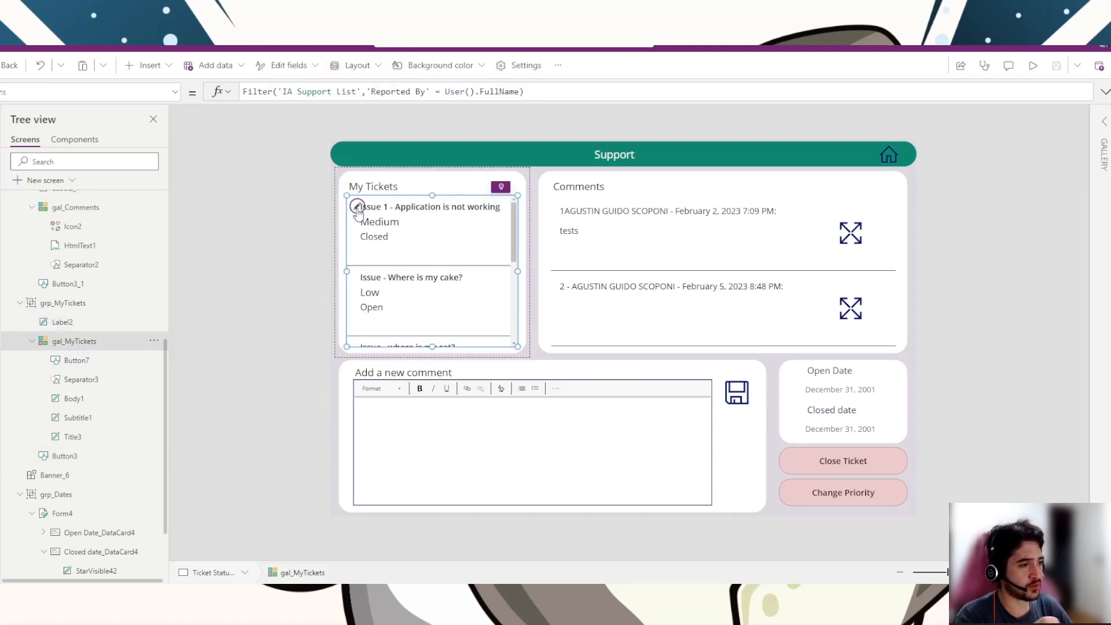
pyautogui.click(357, 207)
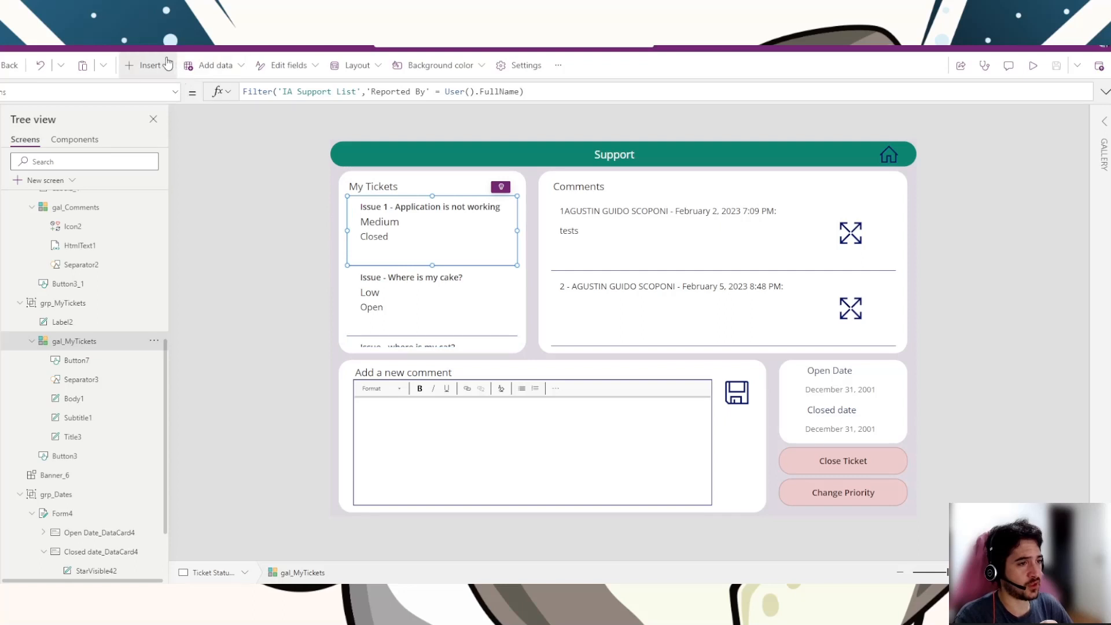
pyautogui.click(147, 64)
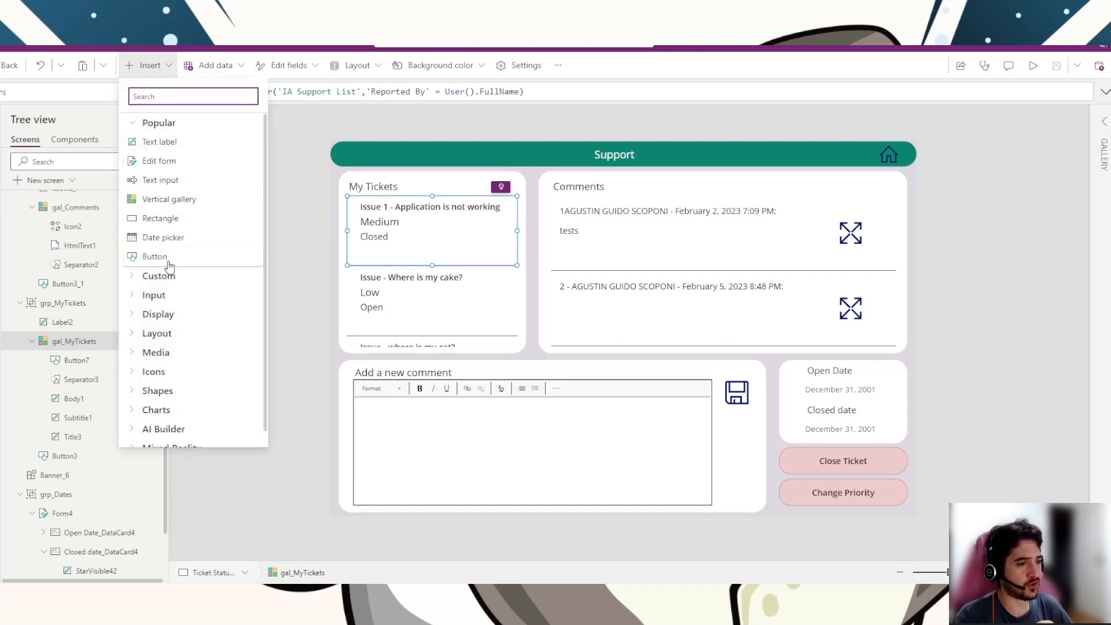
pyautogui.click(235, 274)
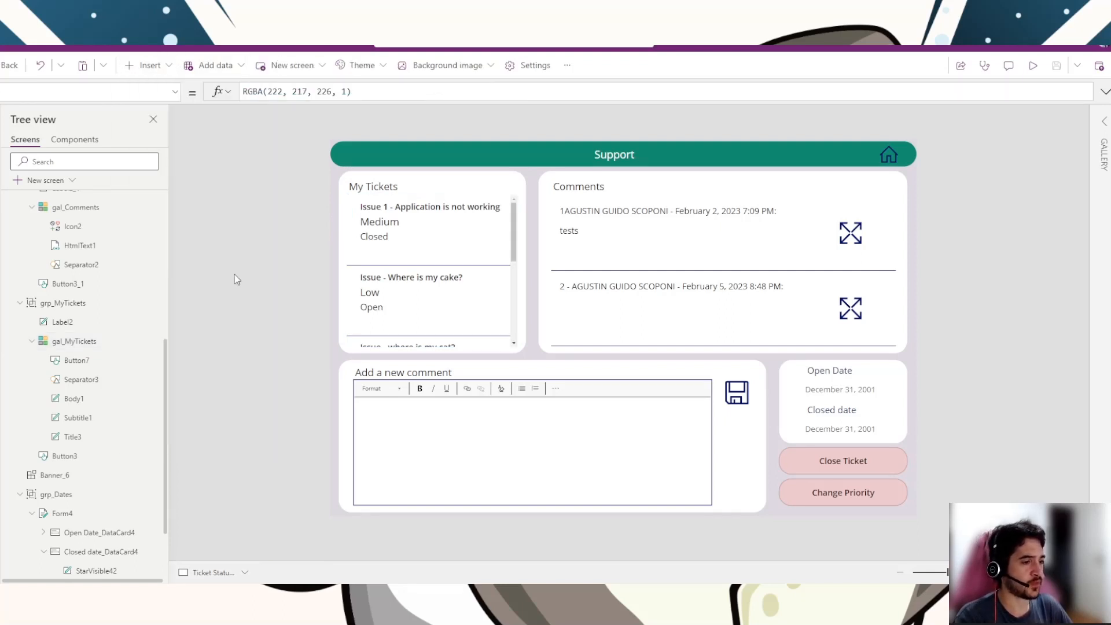
# Step: Open Button7's properties, examine its OnSelect formula in the expanded formula view and collapse the formula again
pyautogui.click(76, 359)
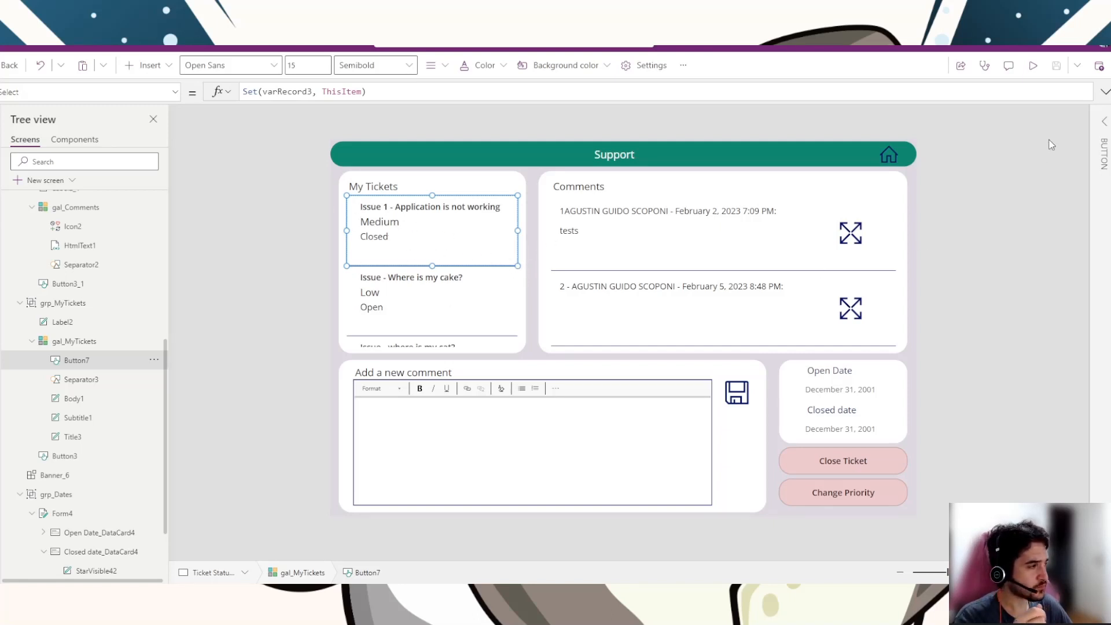
pyautogui.click(1104, 121)
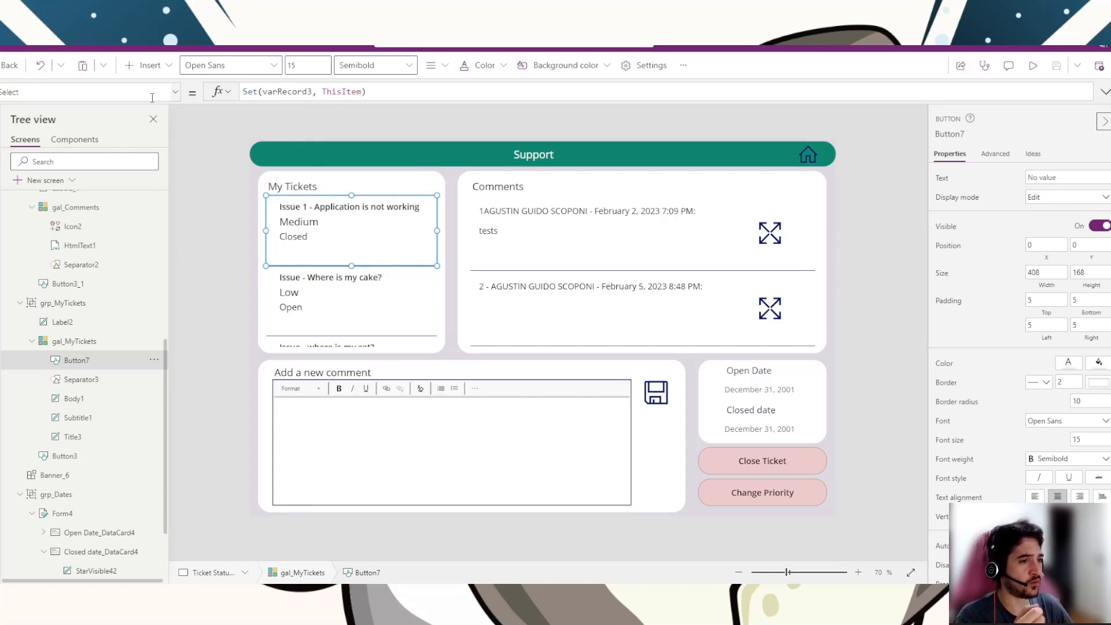
pyautogui.click(349, 99)
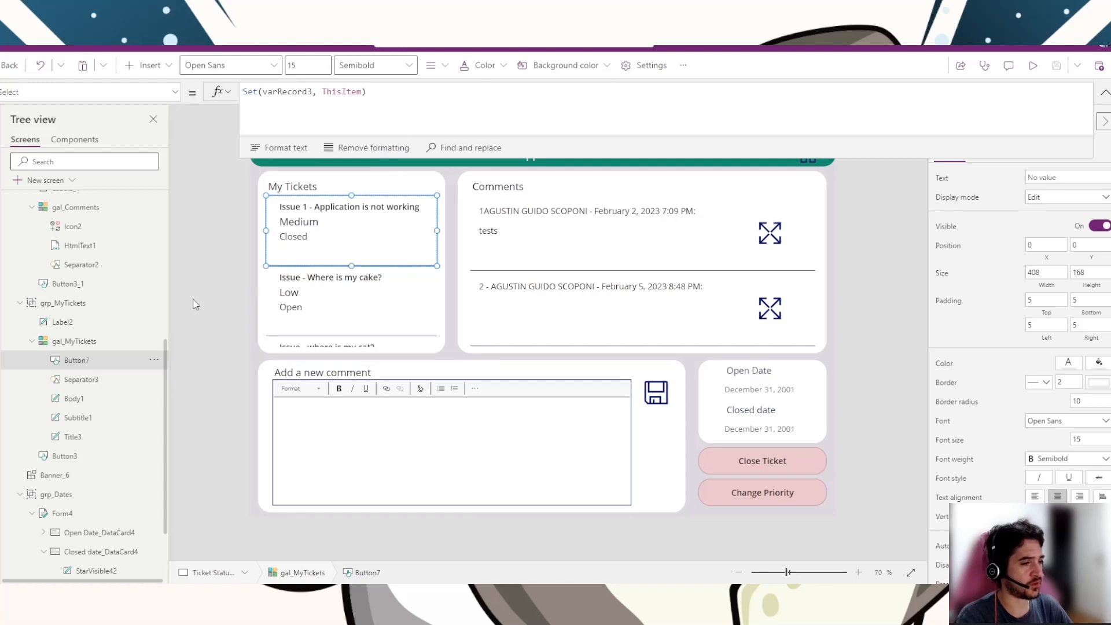
pyautogui.click(769, 233)
pyautogui.click(355, 227)
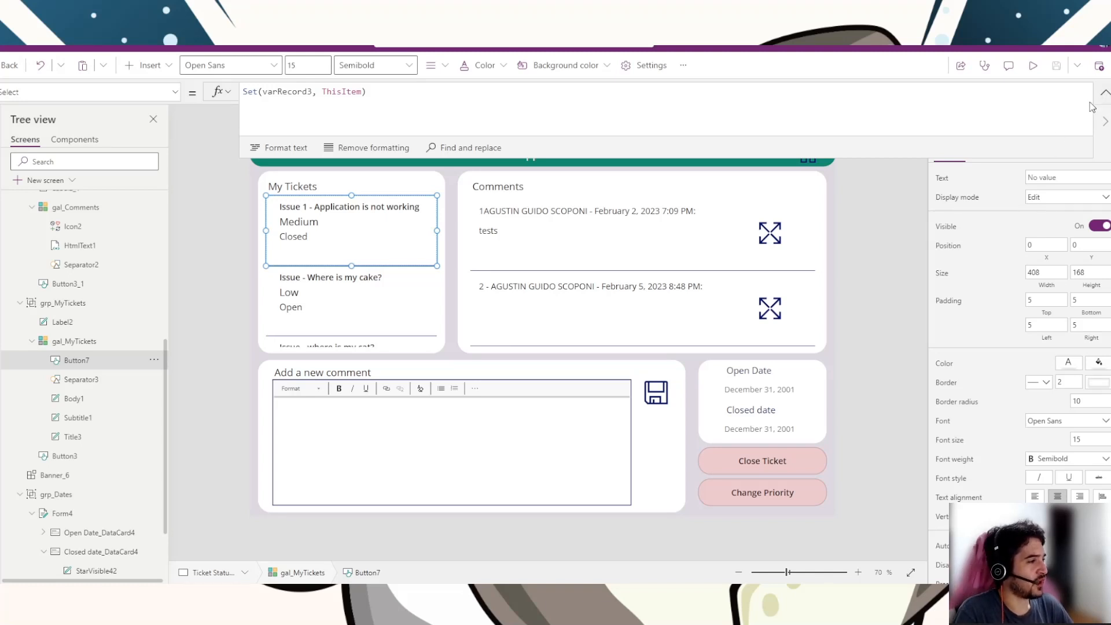
pyautogui.click(1105, 95)
# Step: Review Button7's formatting properties and its advanced action, data and design settings
pyautogui.scroll(-2, 1024, 281)
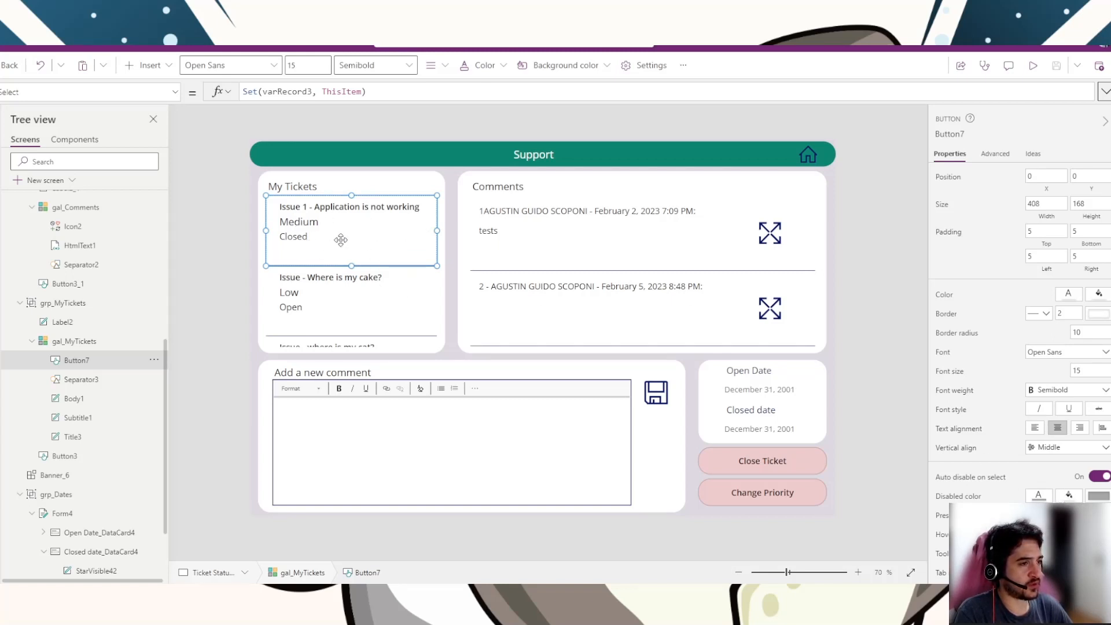
pyautogui.click(1006, 155)
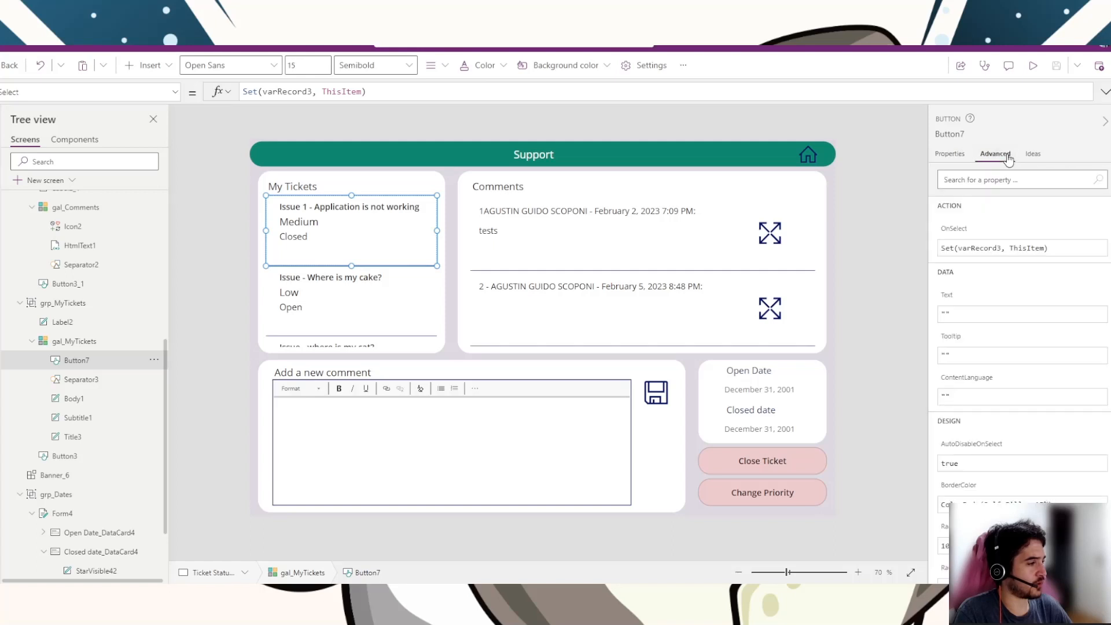
pyautogui.scroll(-3, 1018, 334)
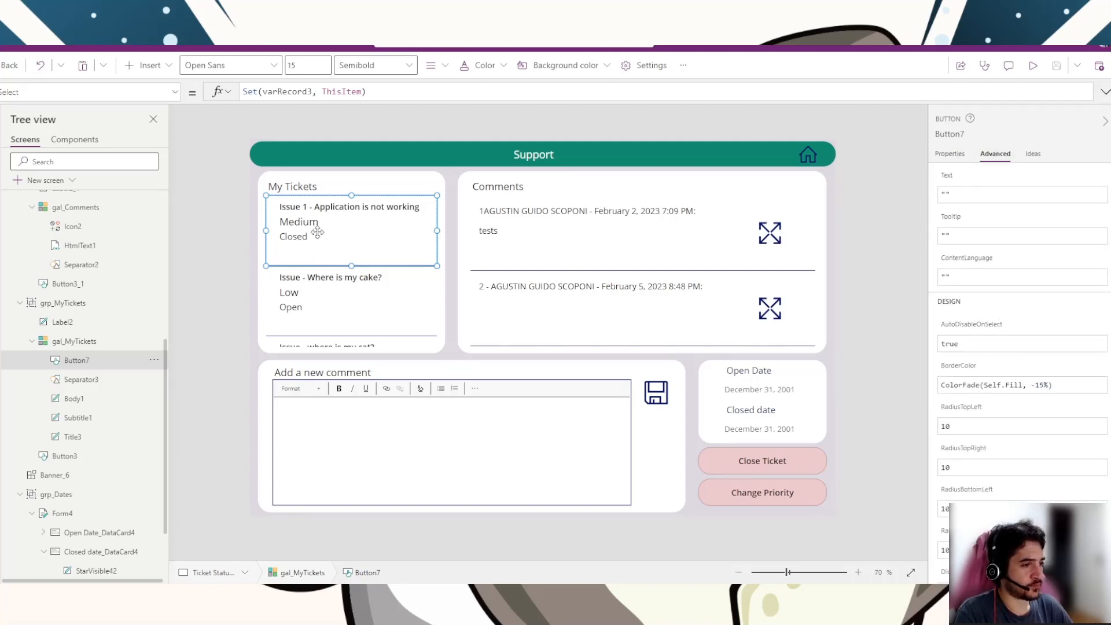
# Step: Examine the custom hover fill color of the Button7 overlay in the My Tickets gallery, leaving it as it is
pyautogui.click(949, 155)
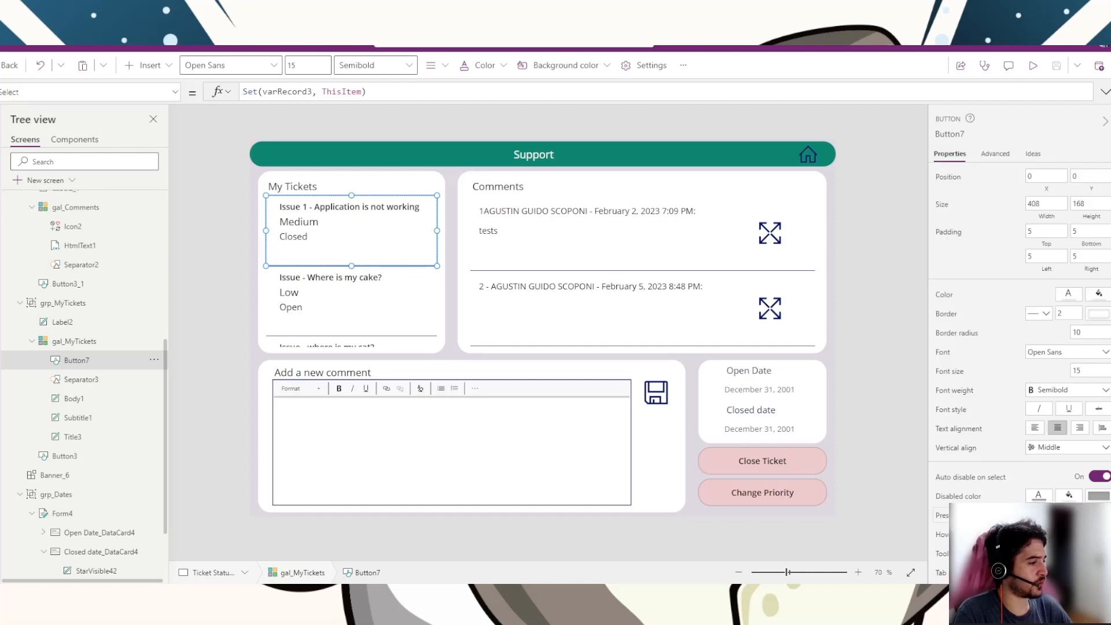
pyautogui.click(1068, 533)
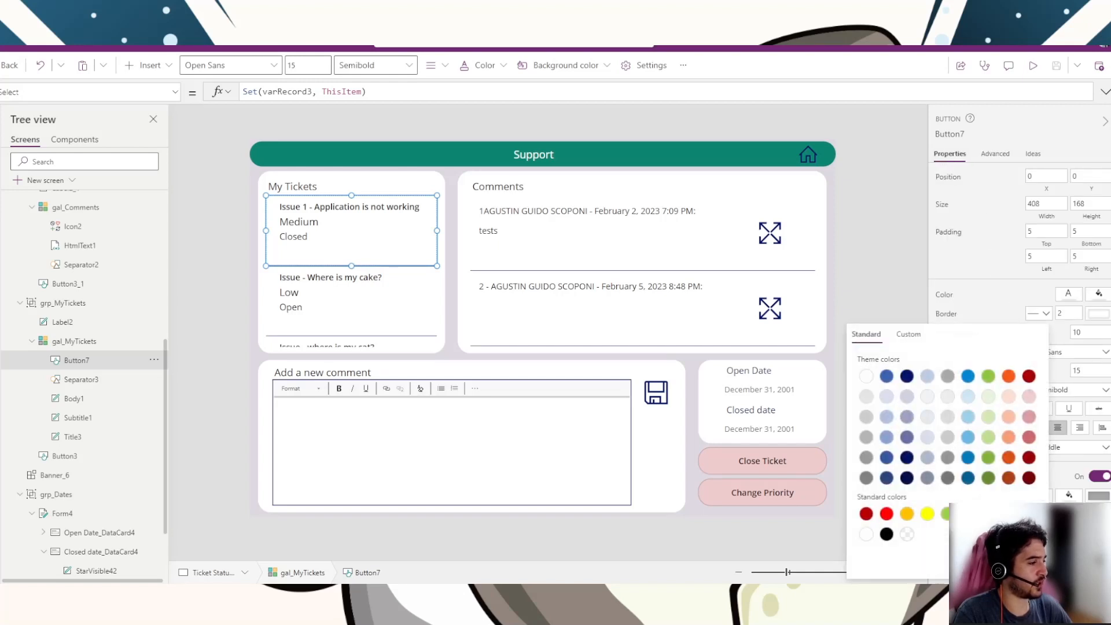
pyautogui.click(908, 335)
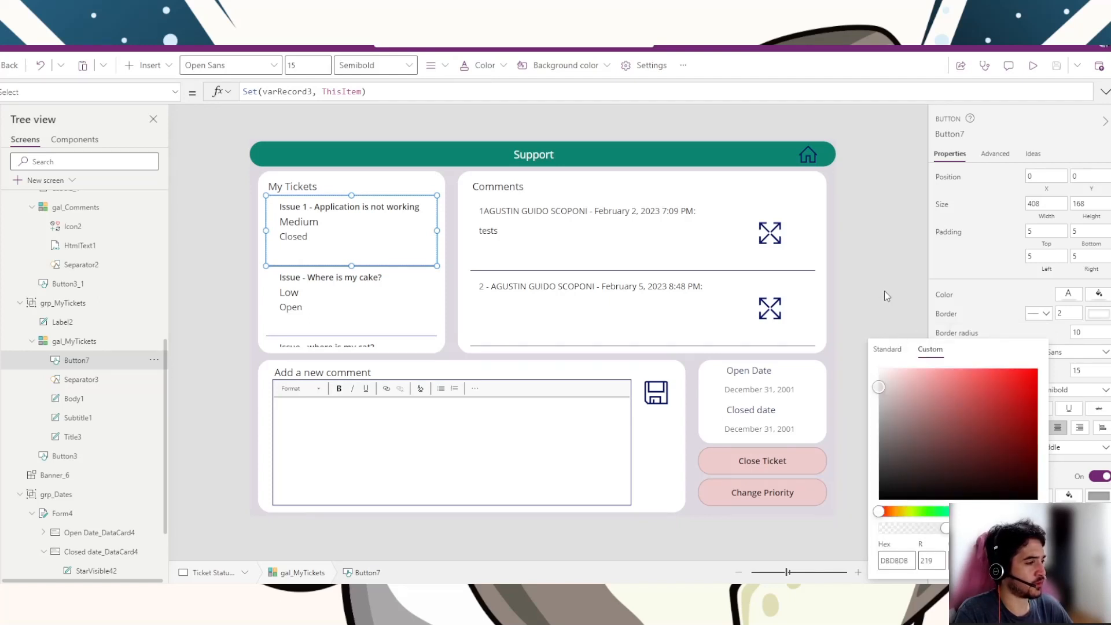
pyautogui.click(832, 289)
# Step: Preview the app, select the "Where is my cake?" ticket and the "Application is not working" ticket, and close the preview
pyautogui.click(1032, 64)
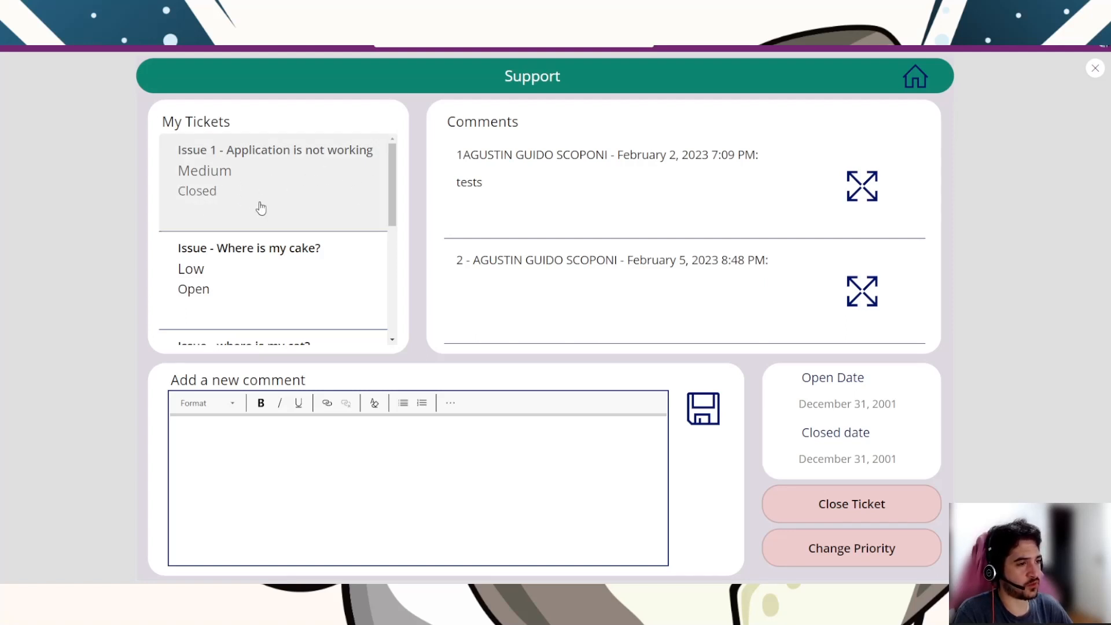
pyautogui.click(293, 274)
pyautogui.click(303, 182)
pyautogui.click(1095, 69)
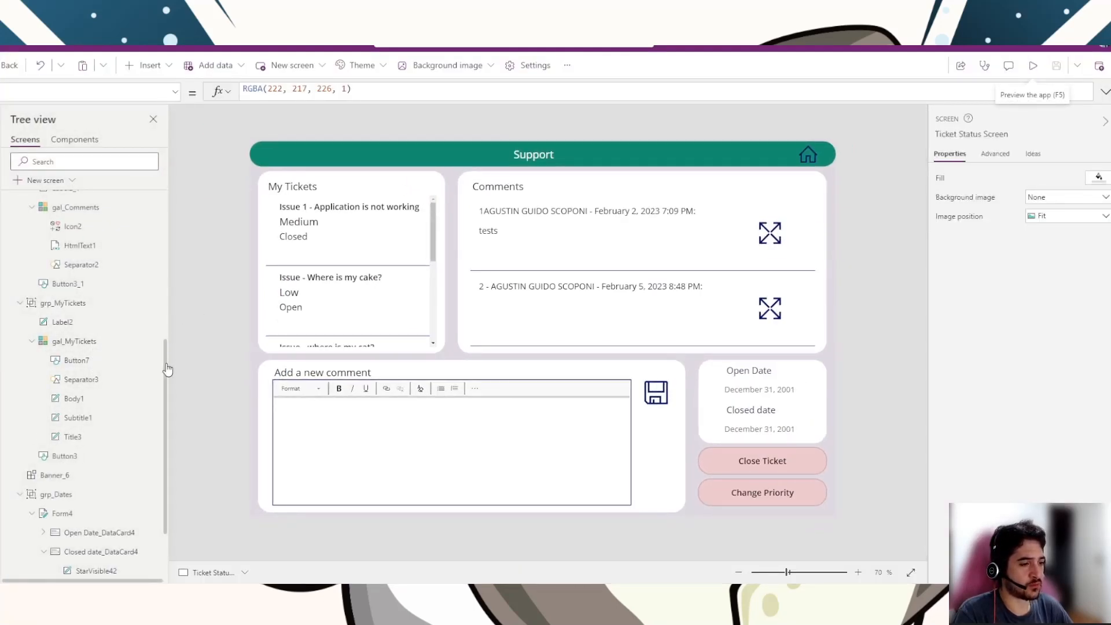
# Step: Examine the Button7 overlay inside gal_MyTickets, including its OnSelect formula and its extent over the ticket row
pyautogui.scroll(-1, 81, 350)
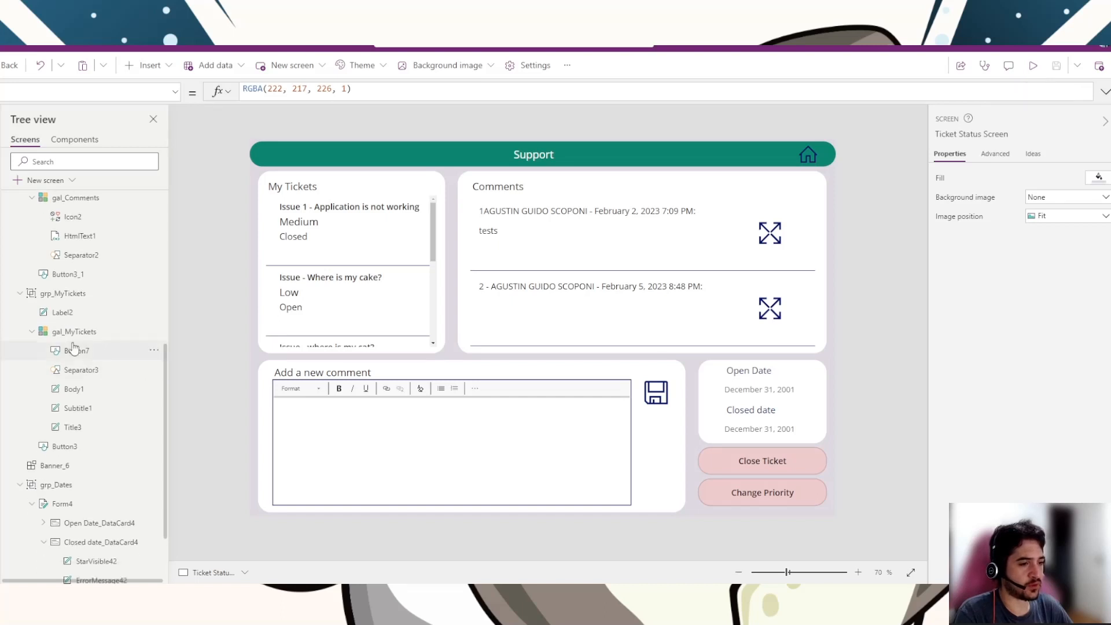
pyautogui.click(86, 352)
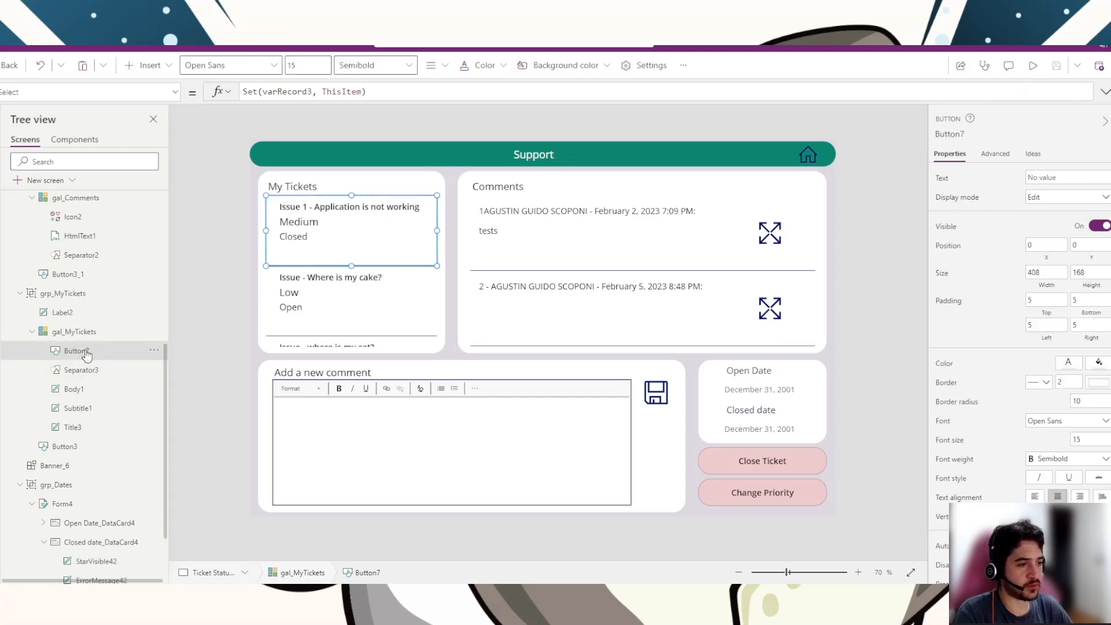
pyautogui.click(231, 230)
pyautogui.click(79, 366)
pyautogui.click(76, 350)
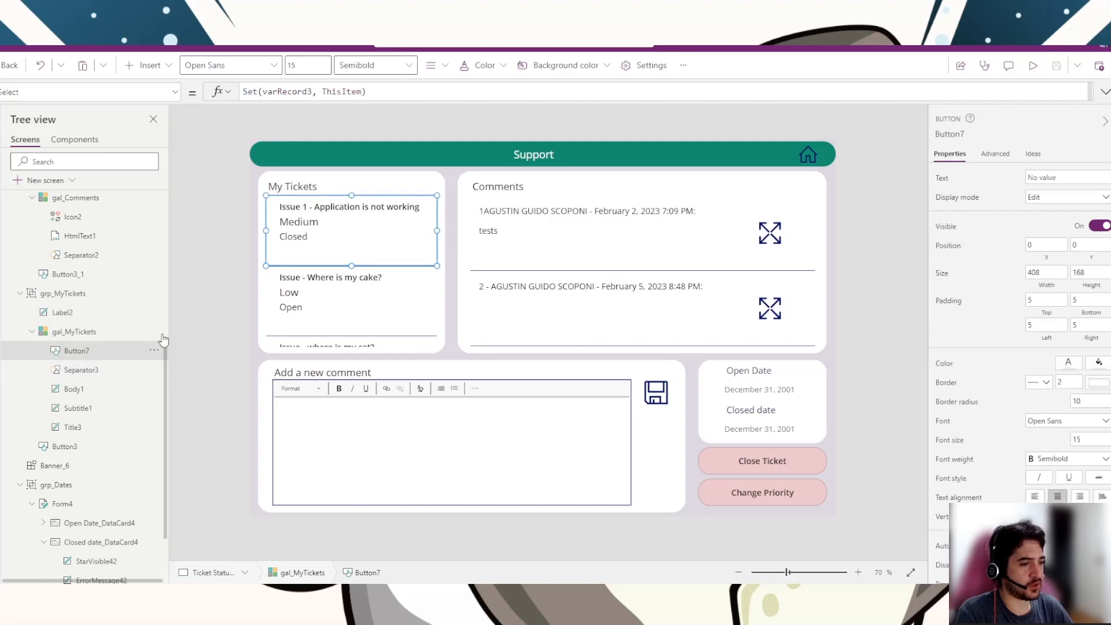
pyautogui.click(862, 151)
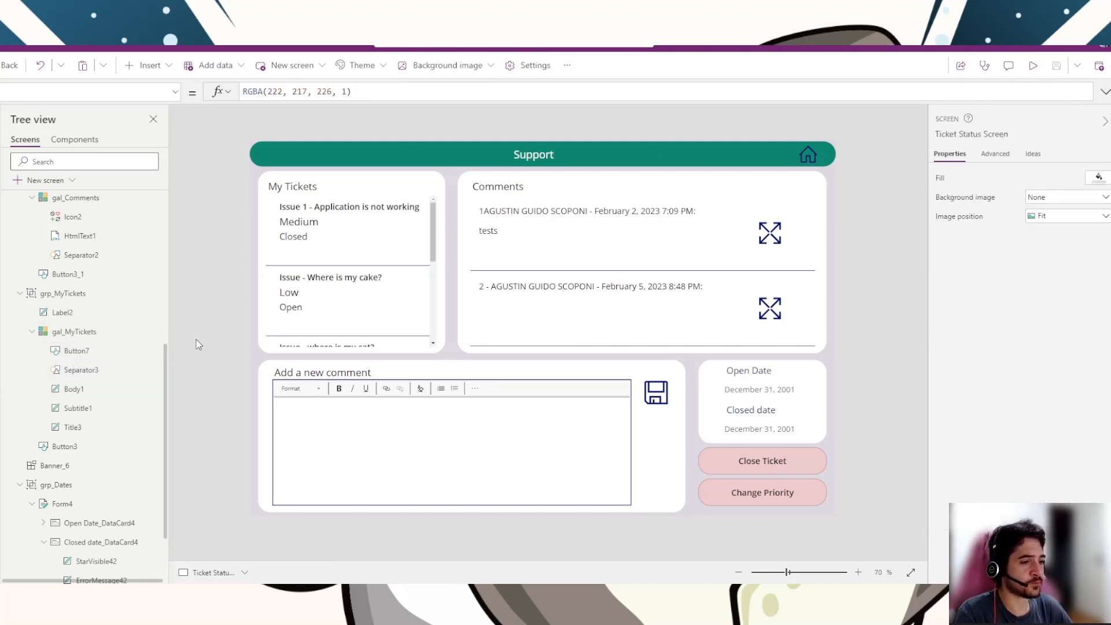
pyautogui.click(87, 353)
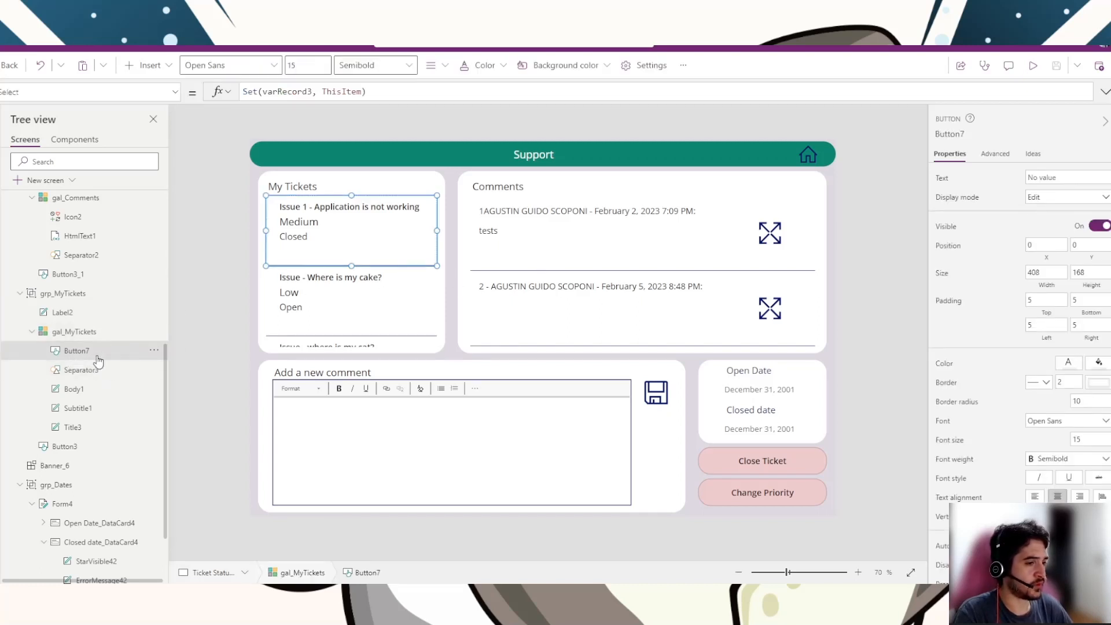
# Step: Examine which controls belong to the grp_MyTickets, grp_Dates and grp_Comments groups, collapsing grp_MyTickets in the tree
pyautogui.click(78, 448)
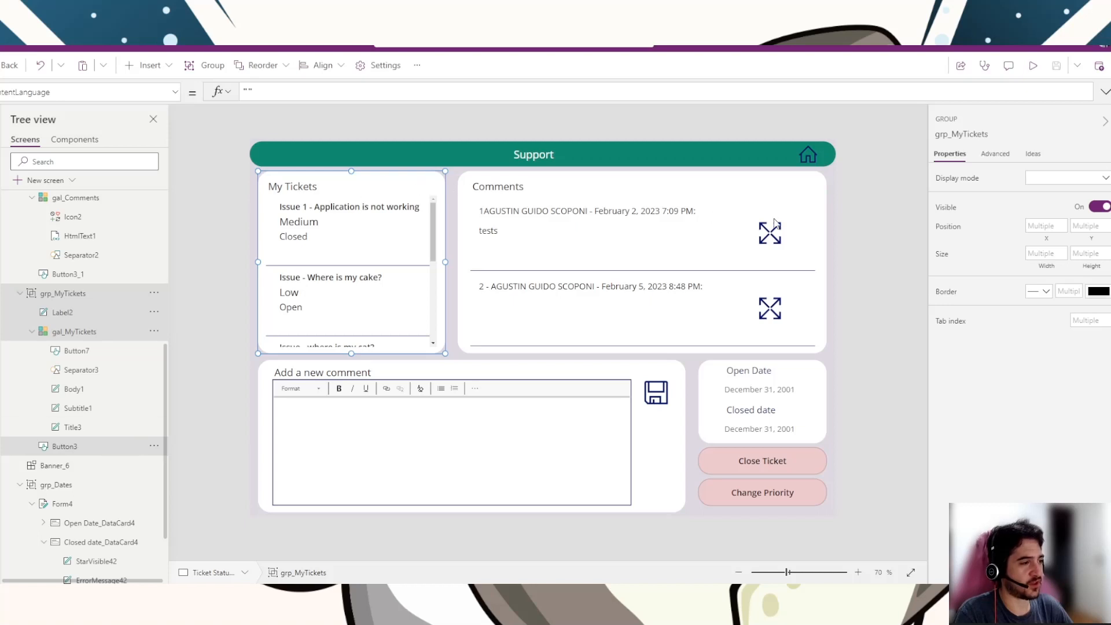
pyautogui.click(853, 210)
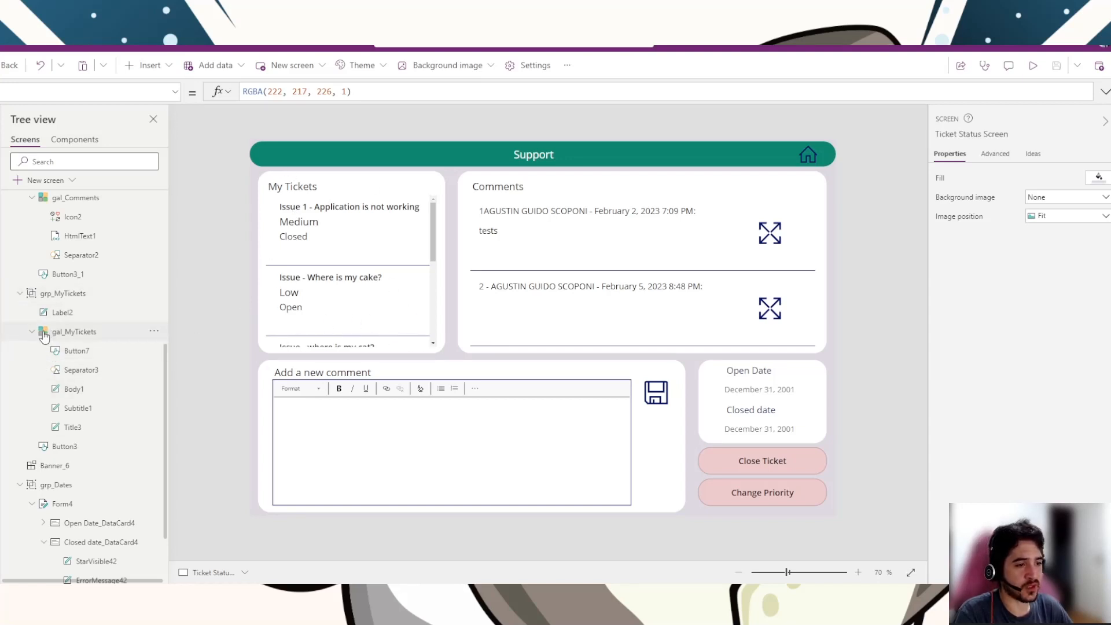
pyautogui.click(420, 228)
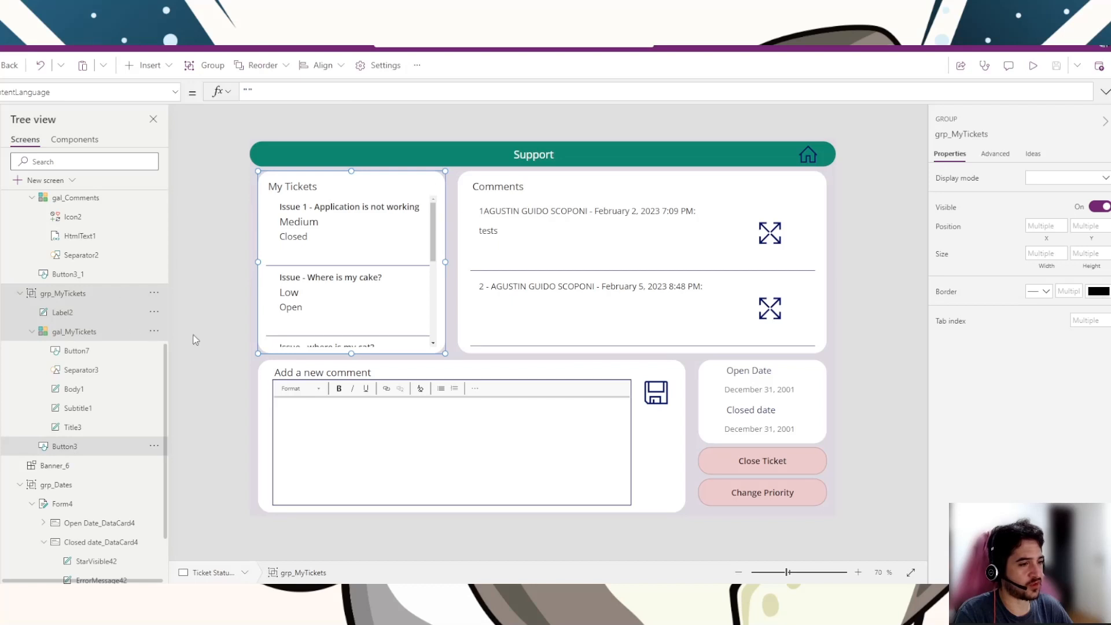
pyautogui.click(19, 293)
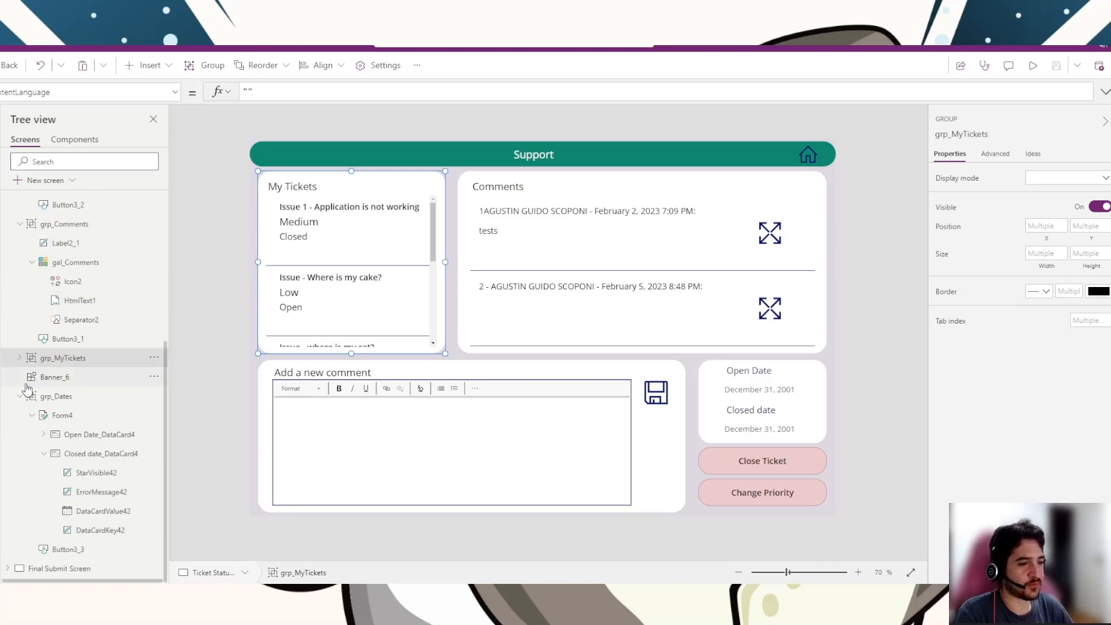
pyautogui.click(63, 399)
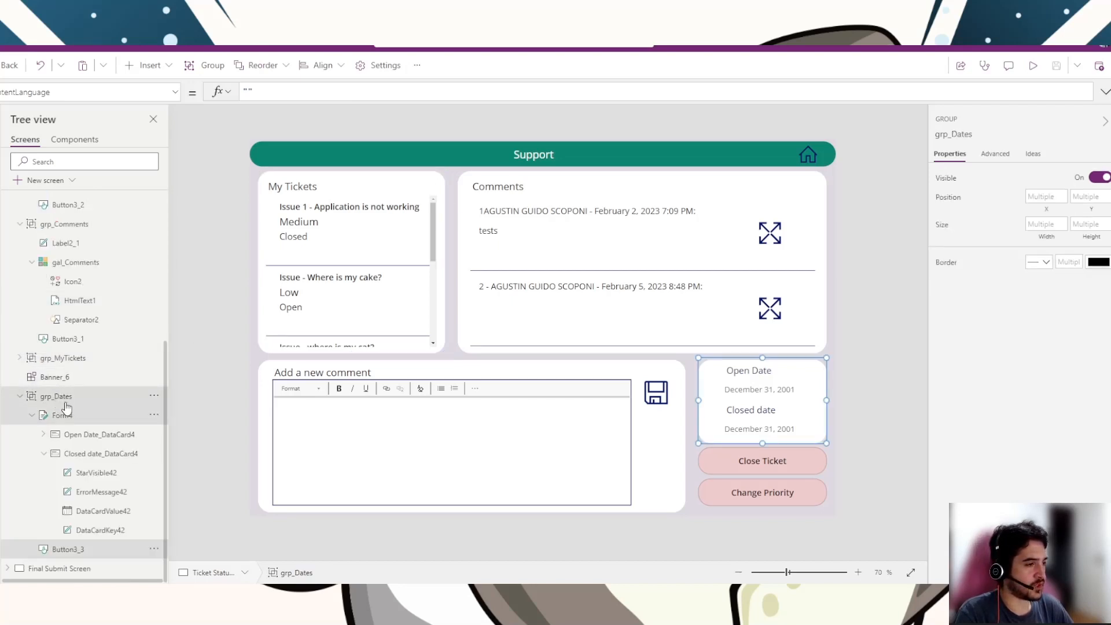
pyautogui.click(684, 196)
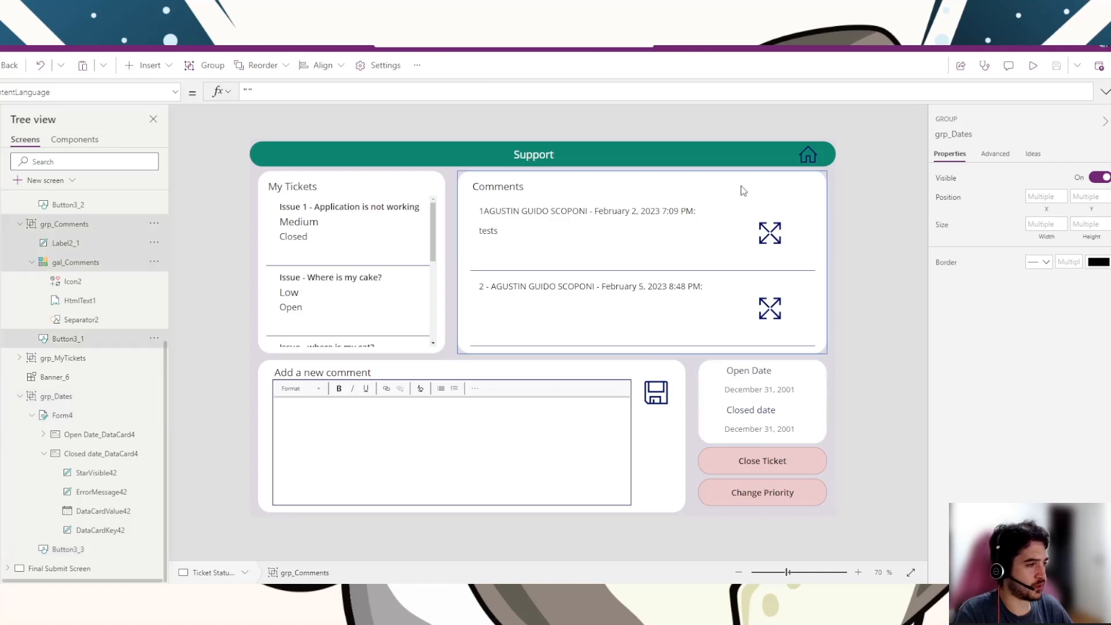
# Step: Examine the Items formula of gal_Comments, its background button Button3_1 and the HtmlText1 control inside it
pyautogui.click(81, 264)
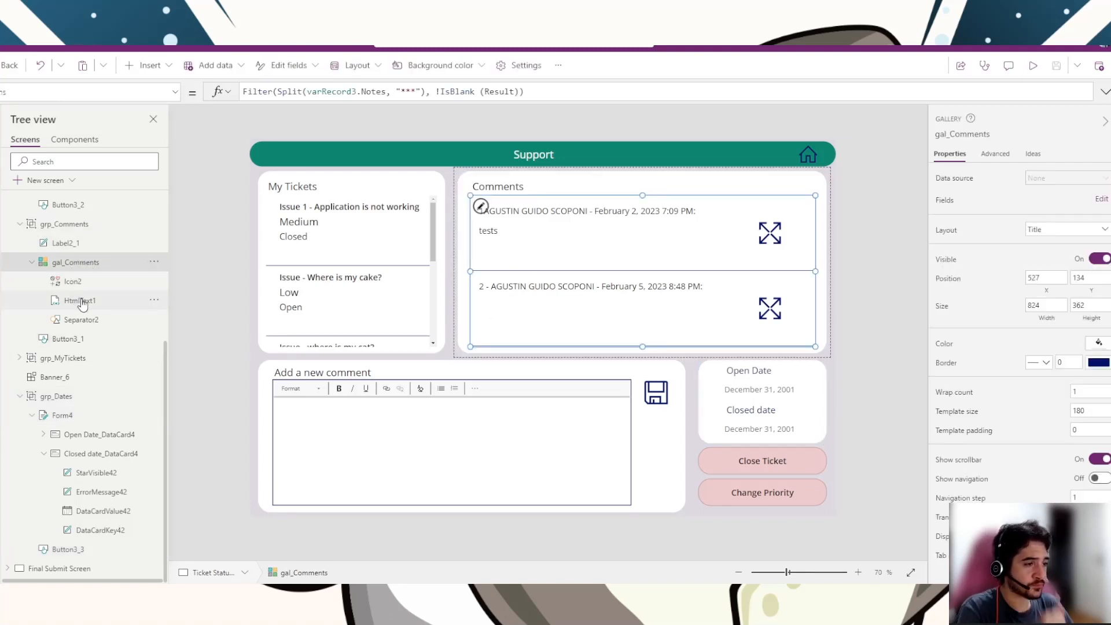
pyautogui.click(72, 345)
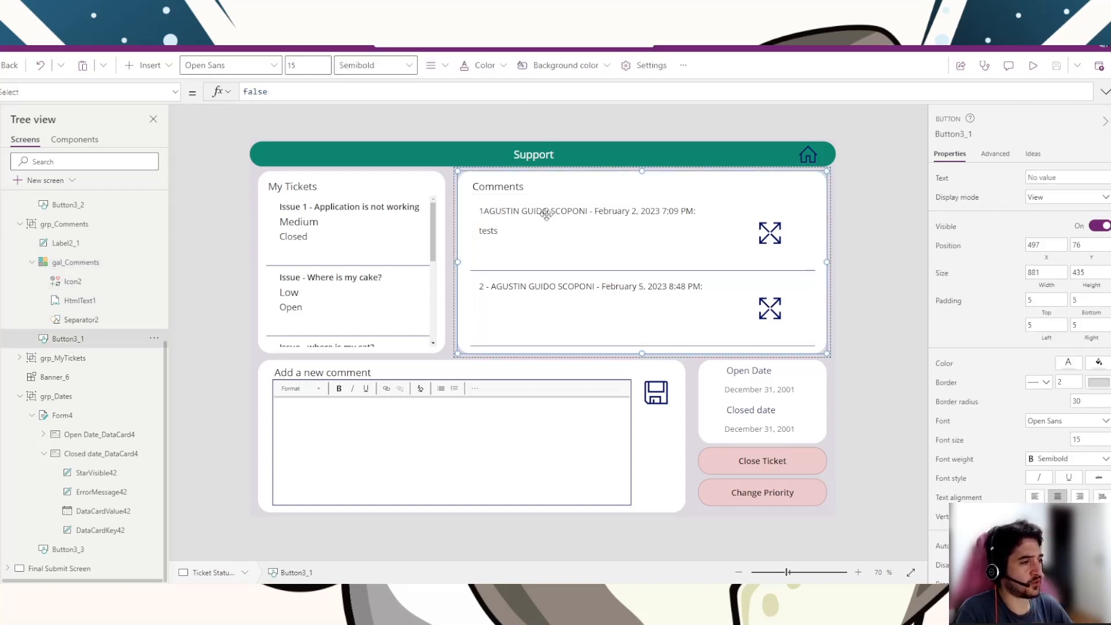
pyautogui.click(77, 263)
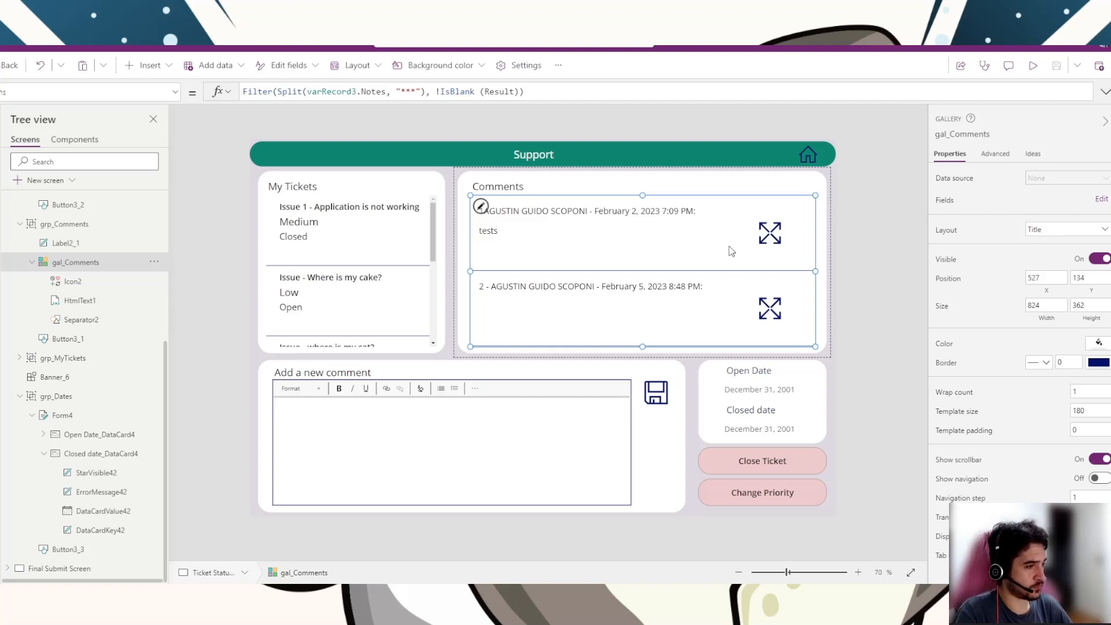
pyautogui.click(97, 306)
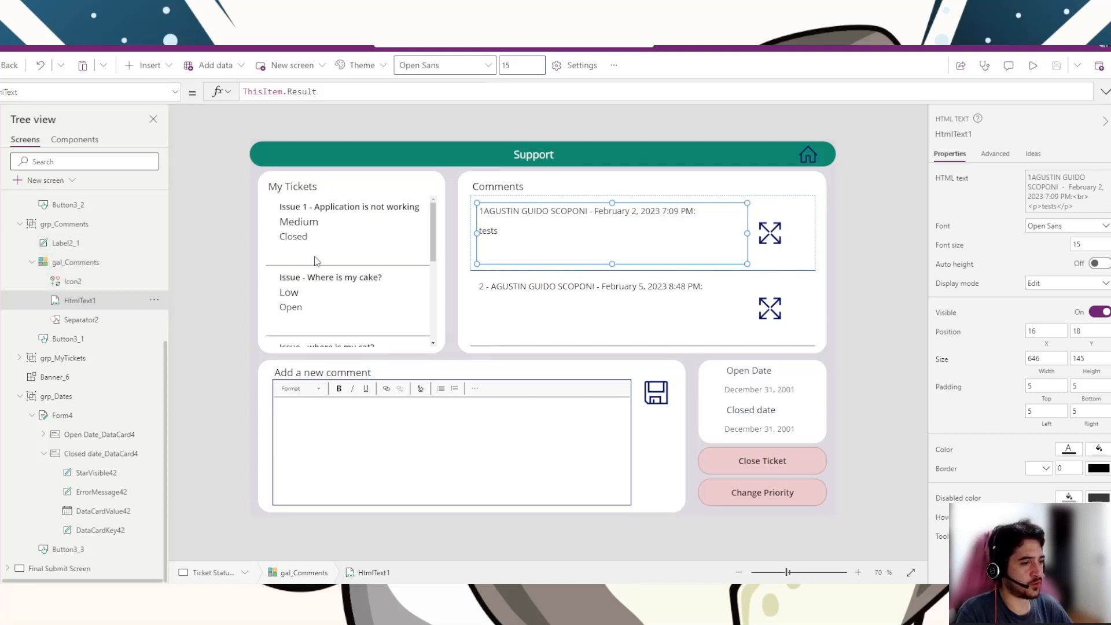
# Step: Examine the formulas of the overlay button, priority label and status label in the My Tickets gallery
pyautogui.click(341, 234)
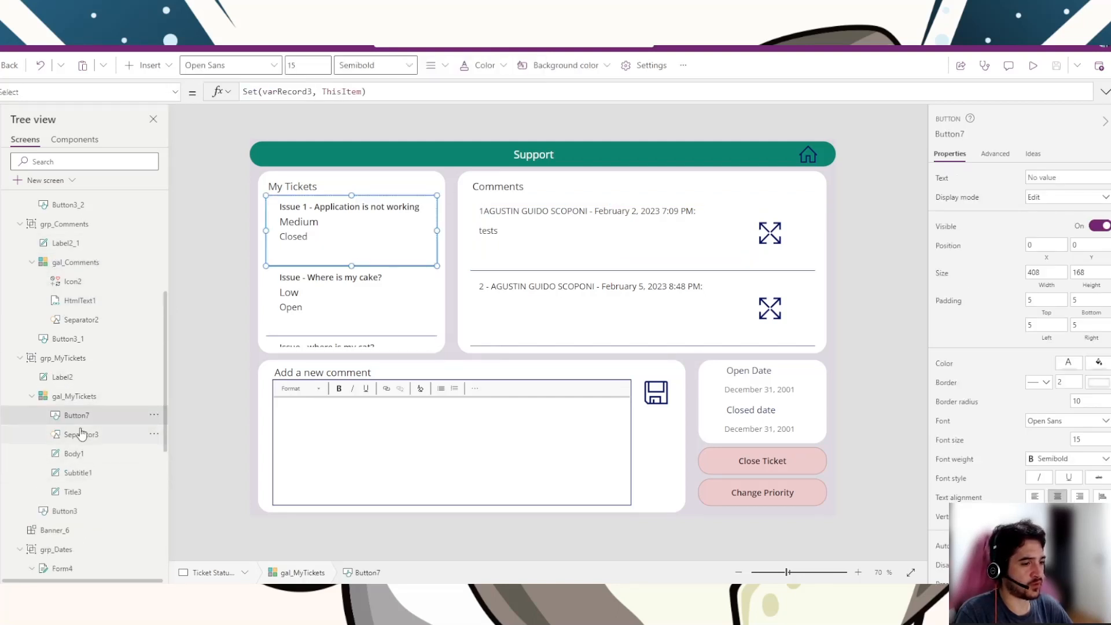
pyautogui.click(90, 473)
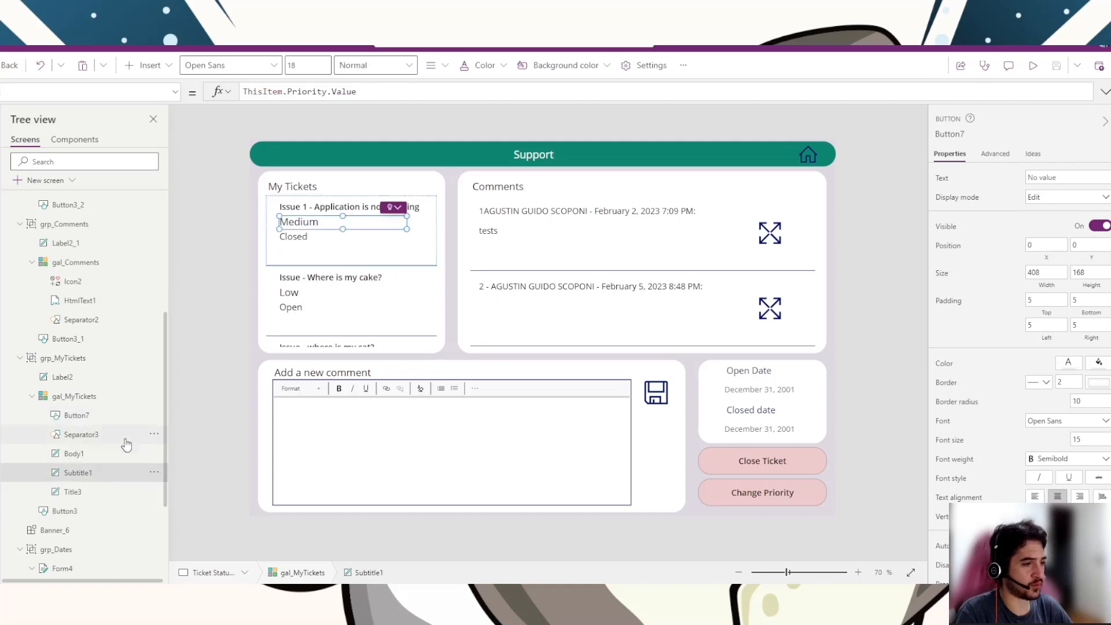
pyautogui.click(75, 455)
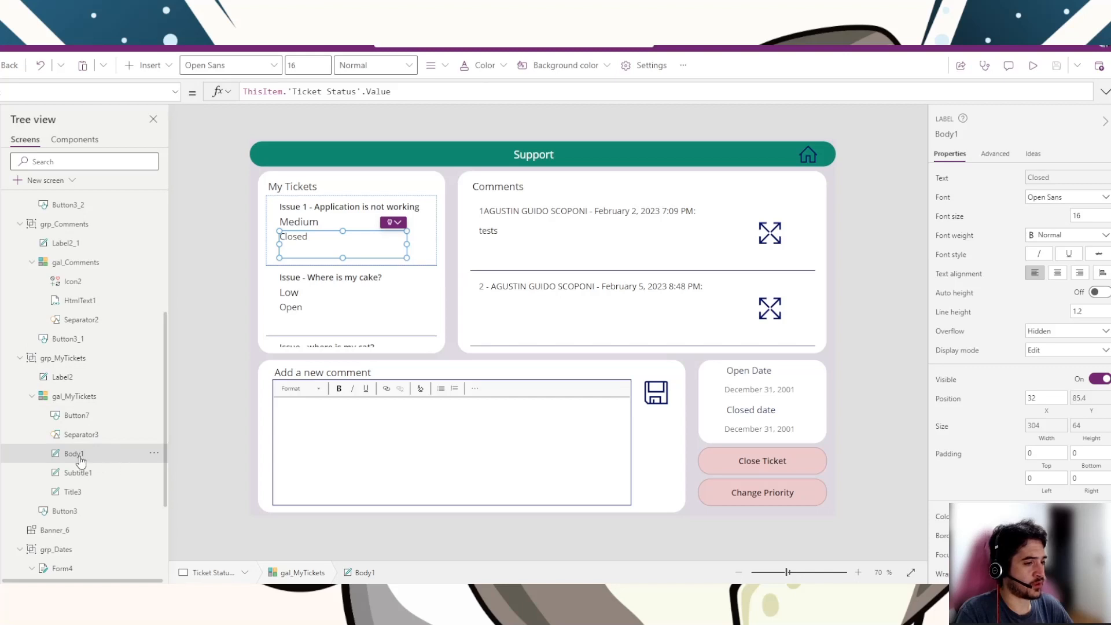
# Step: Compare the gal_Comments Items formula with the HtmlText1 formula, and examine the gallery's separator and row template
pyautogui.click(92, 302)
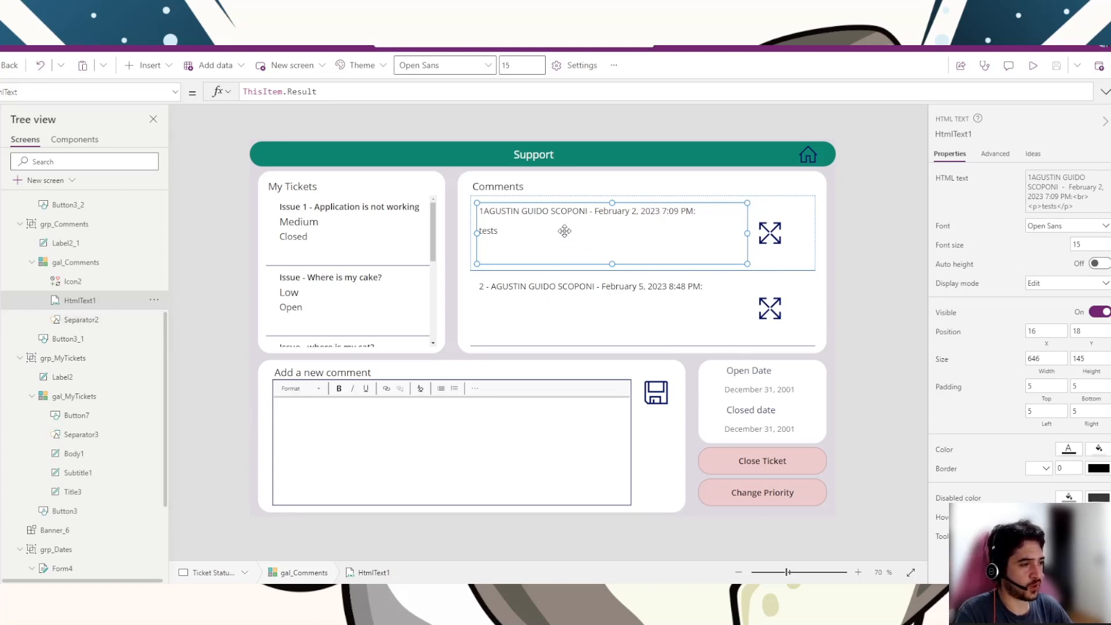
pyautogui.click(78, 267)
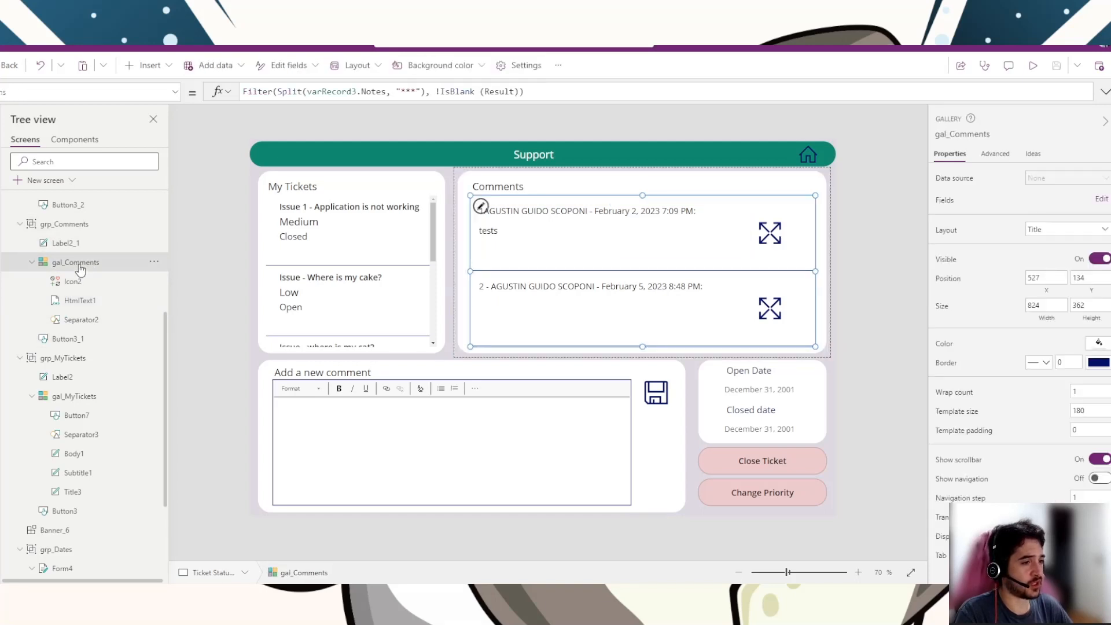
pyautogui.click(90, 301)
pyautogui.click(95, 321)
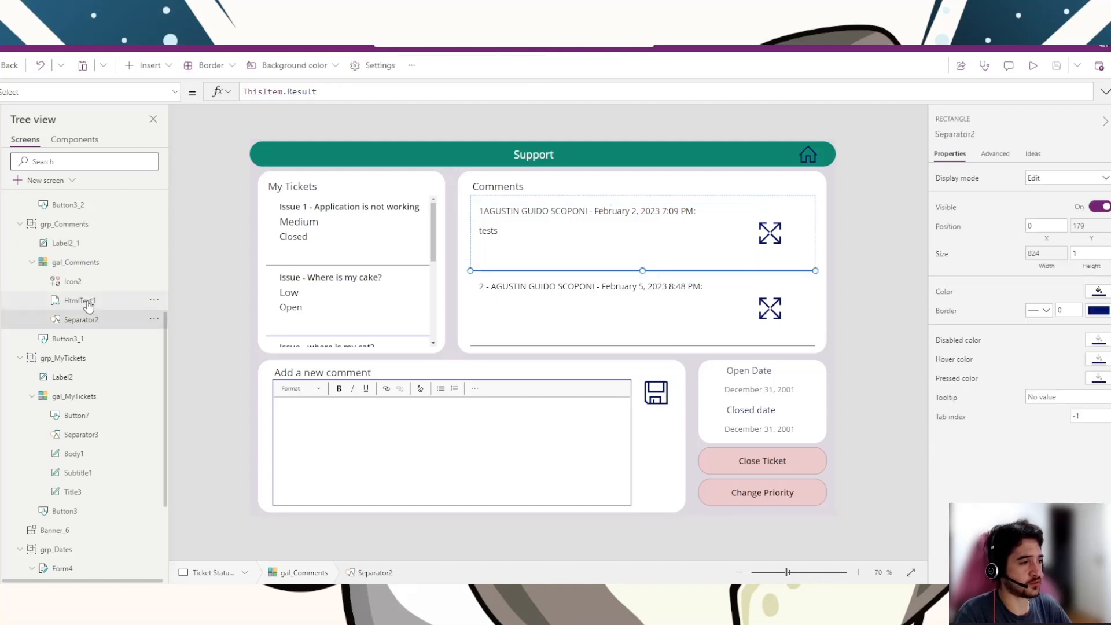
pyautogui.click(87, 301)
pyautogui.click(73, 267)
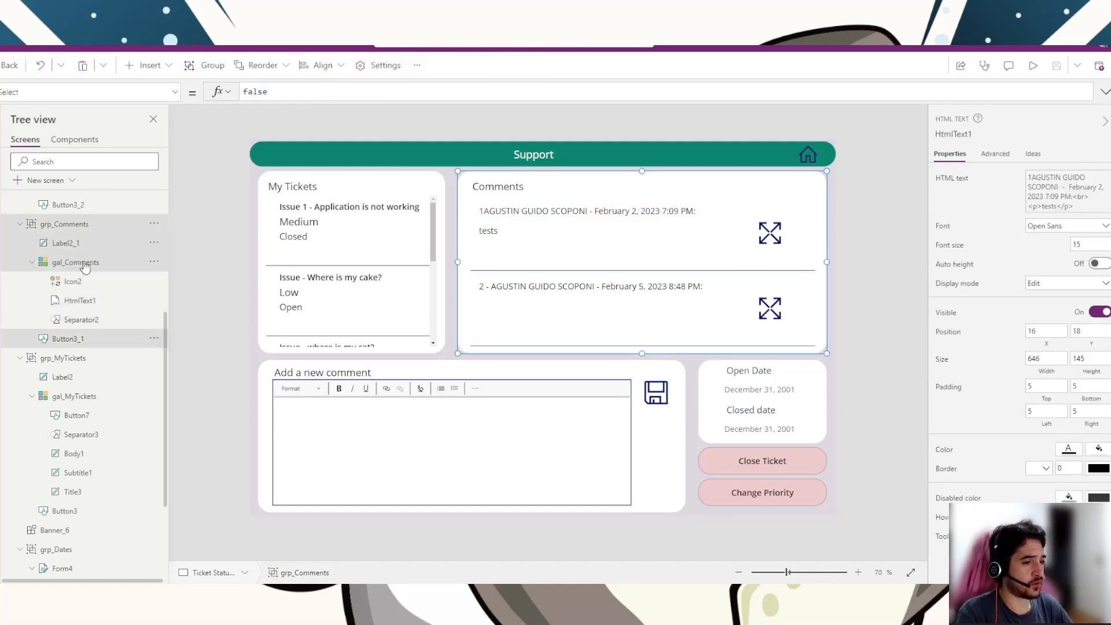
pyautogui.click(481, 216)
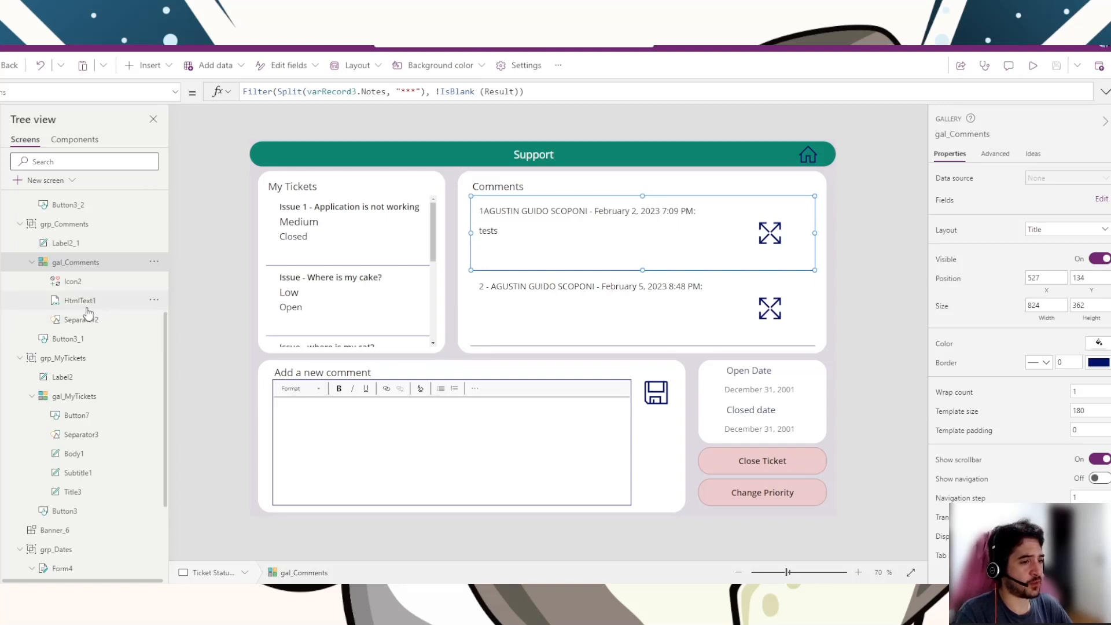
pyautogui.click(227, 289)
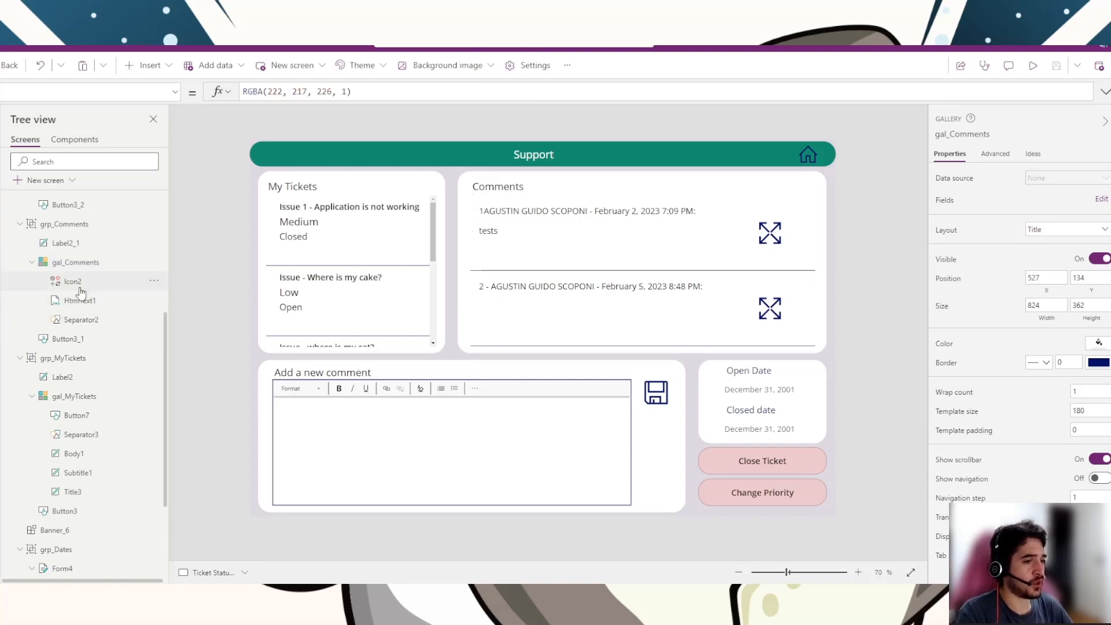
pyautogui.click(82, 299)
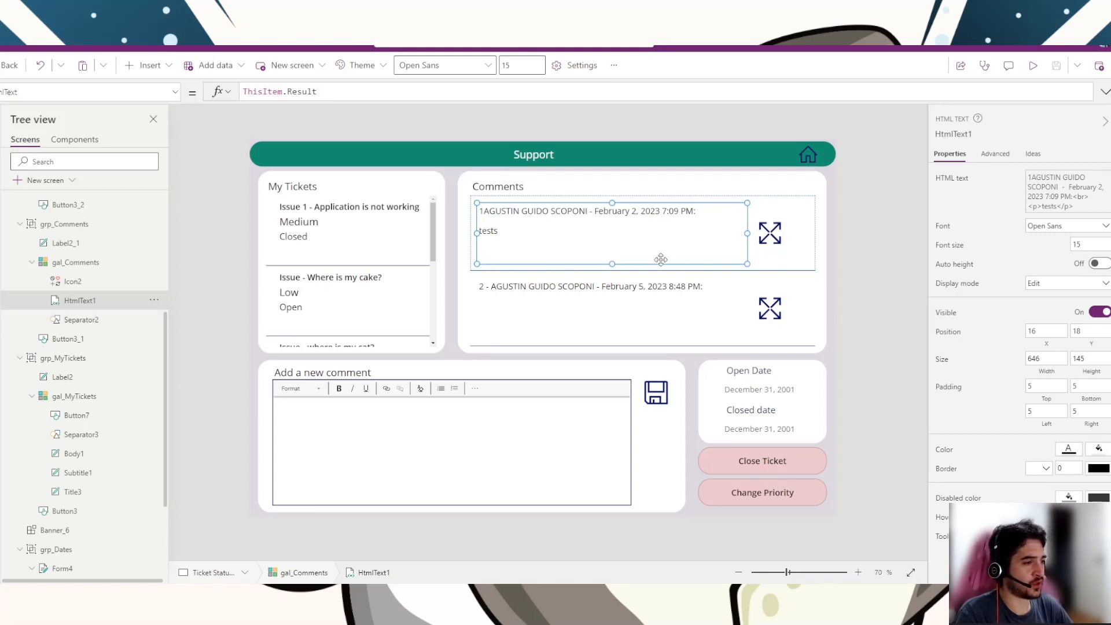
pyautogui.click(184, 265)
pyautogui.click(693, 257)
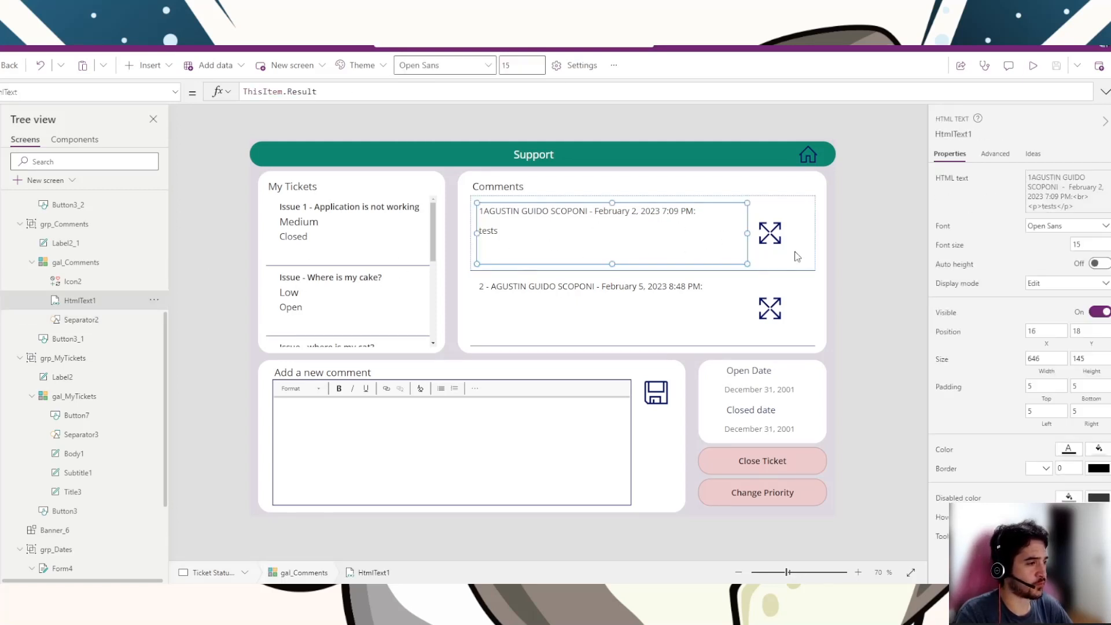
pyautogui.click(722, 259)
pyautogui.click(542, 312)
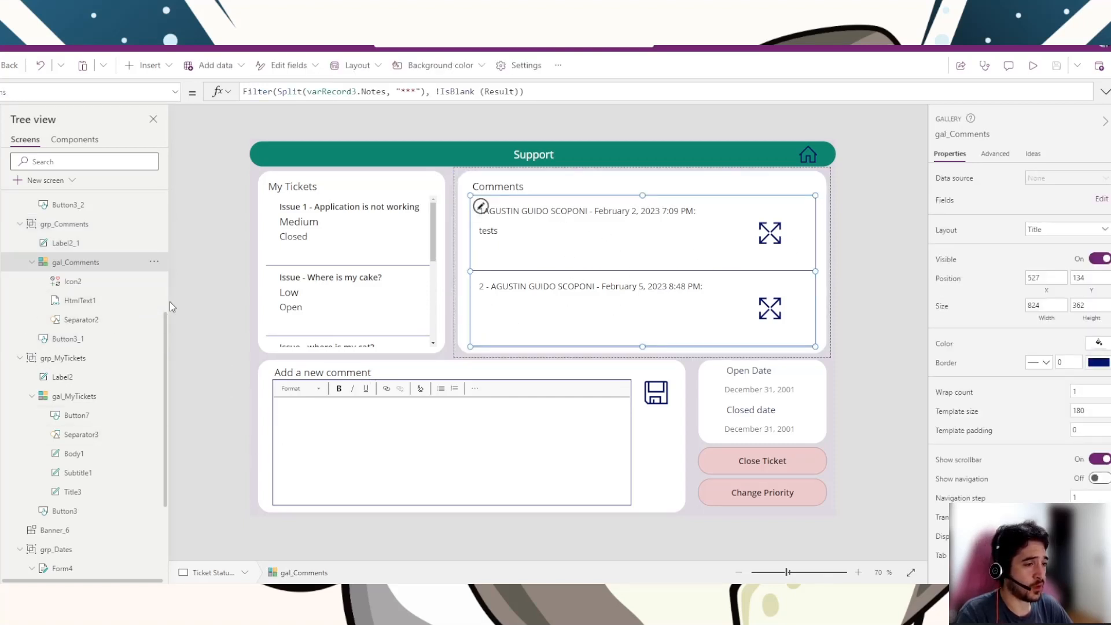
# Step: Collapse gal_Comments and grp_MyTickets in the tree, and select the grp_Dates group to examine its contents
pyautogui.click(31, 262)
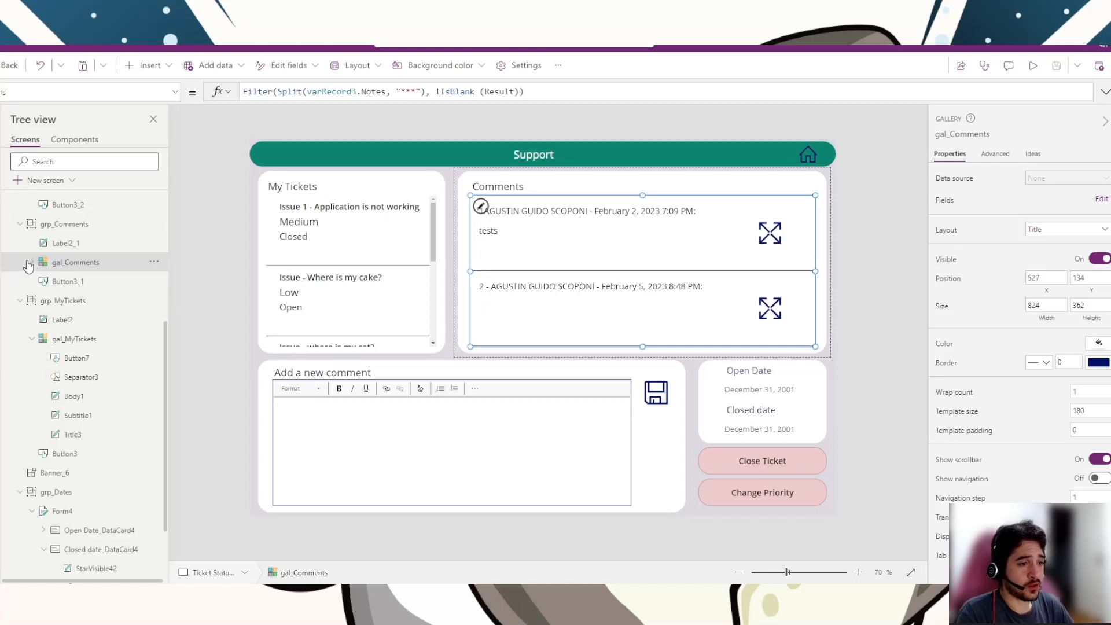
pyautogui.click(67, 305)
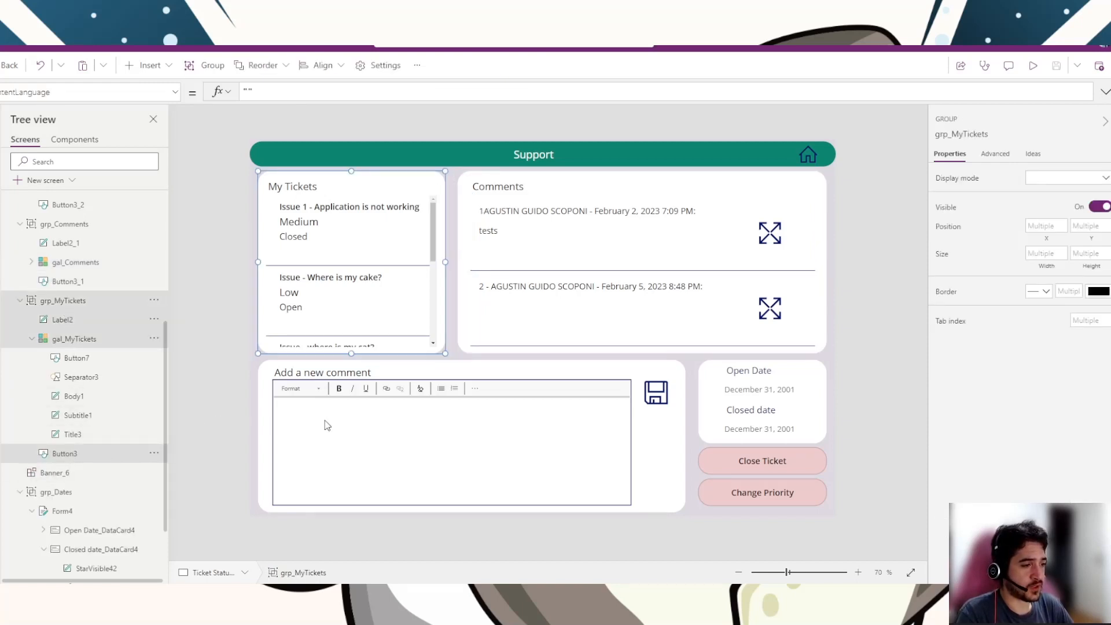
pyautogui.click(20, 301)
pyautogui.click(97, 391)
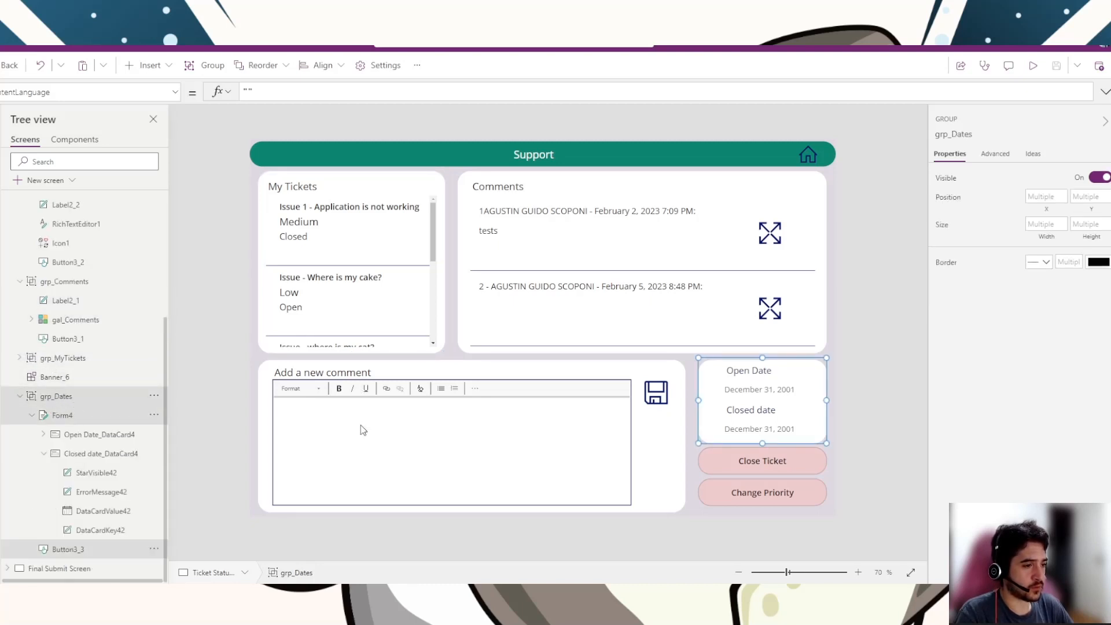
# Step: Examine the grp_AddNewComment group, including its title label, background button Button3_2 and save icon Icon1
pyautogui.click(551, 502)
pyautogui.scroll(3, 115, 324)
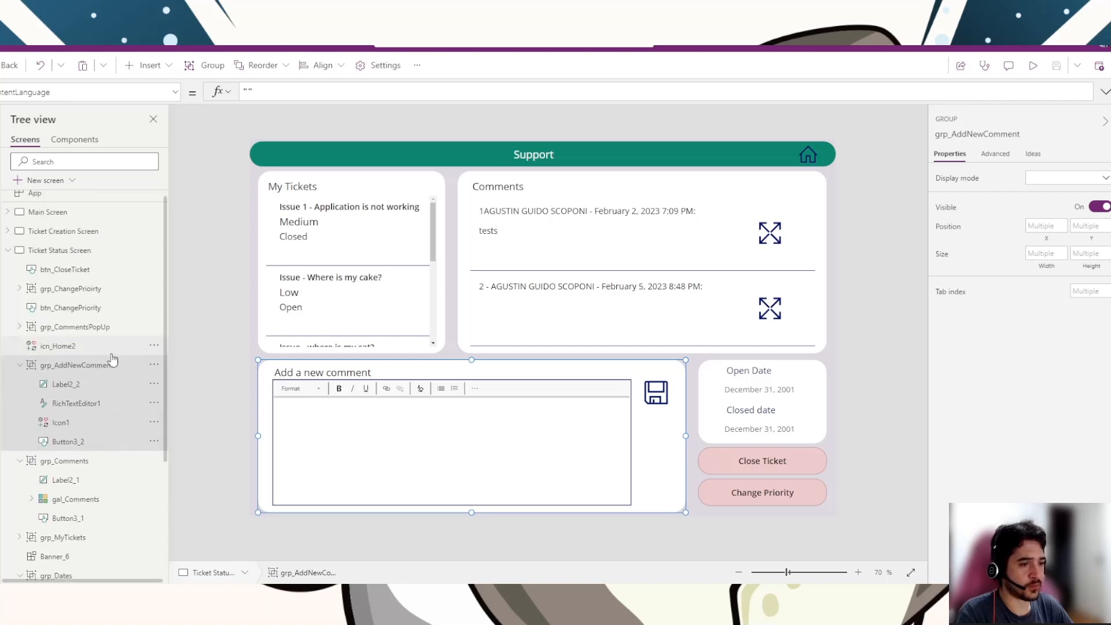
pyautogui.click(78, 385)
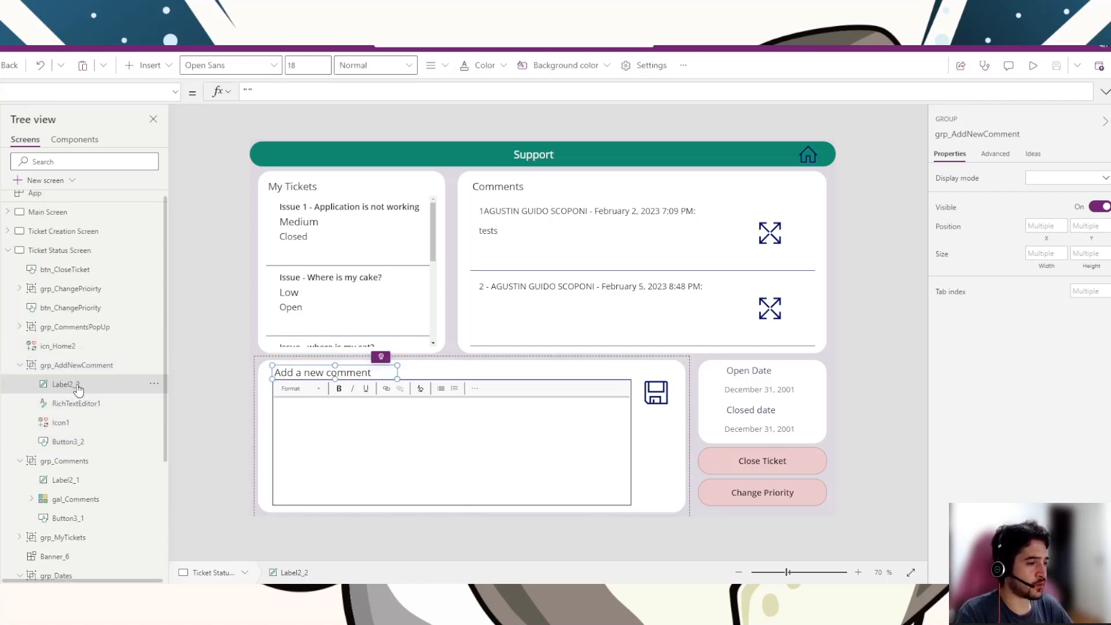
pyautogui.click(68, 443)
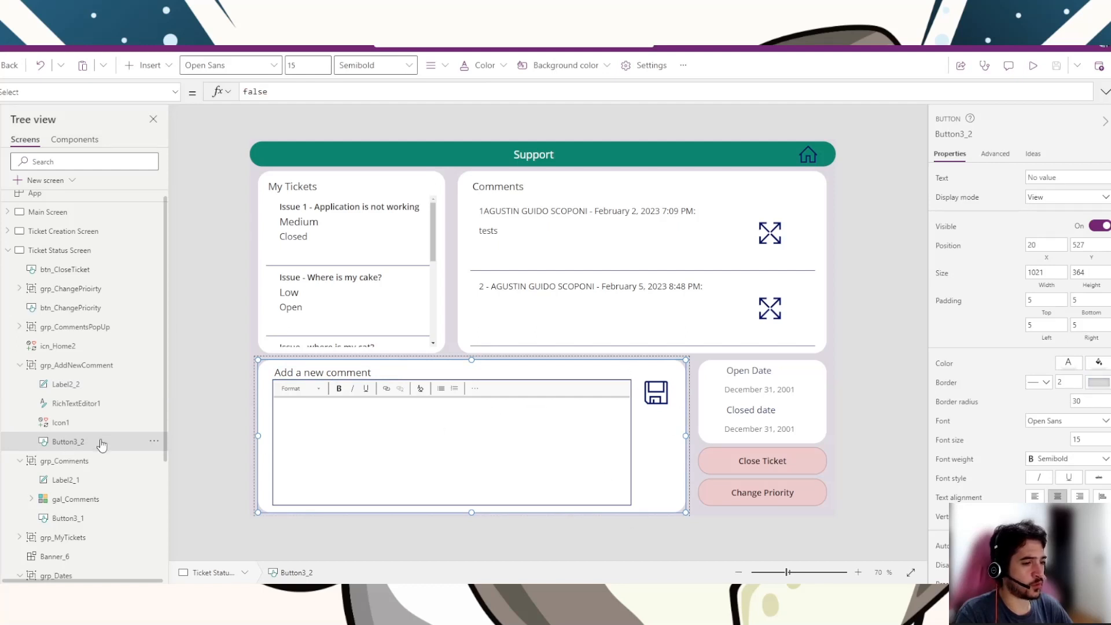
pyautogui.click(62, 423)
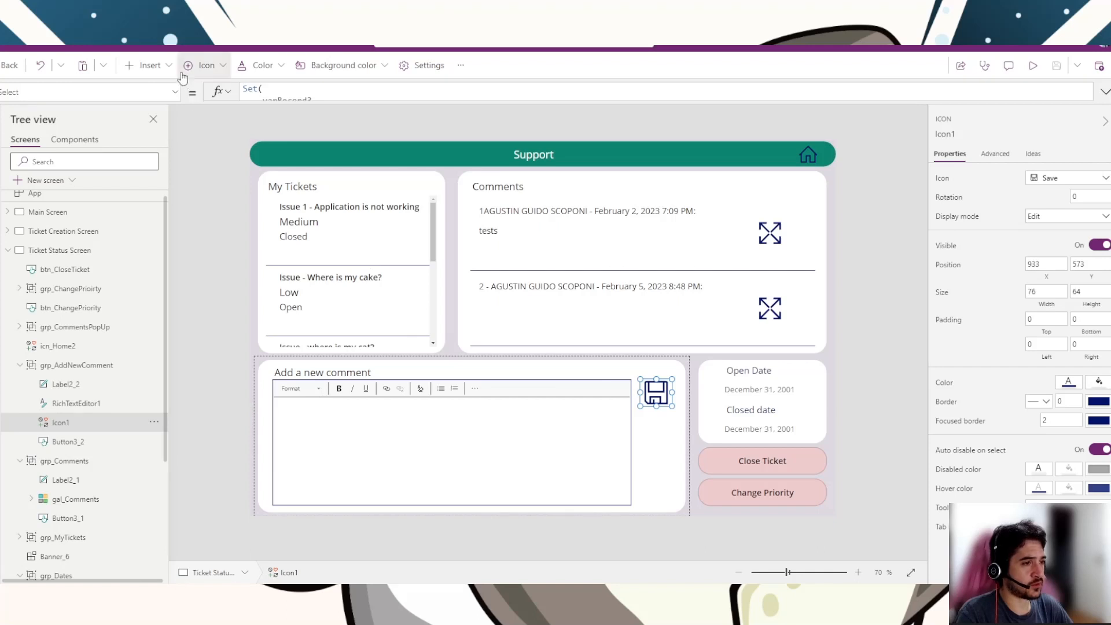
# Step: Search the insertable controls for "sa" to locate the Save icon, and close the list without inserting anything
pyautogui.click(147, 65)
pyautogui.click(165, 96)
pyautogui.write('sa')
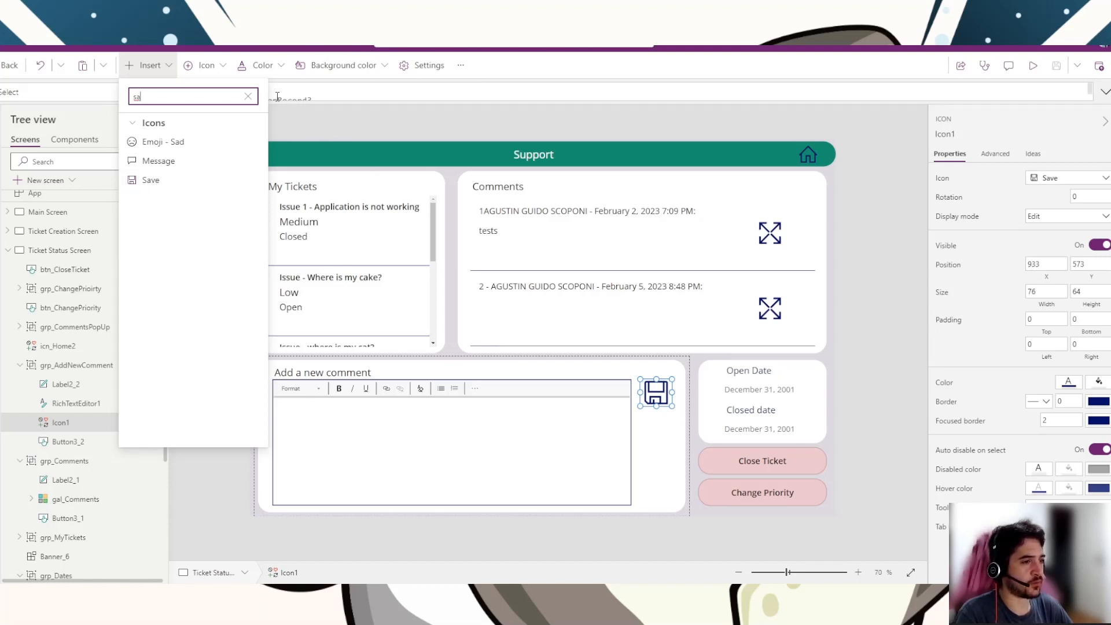
pyautogui.click(248, 96)
pyautogui.click(349, 116)
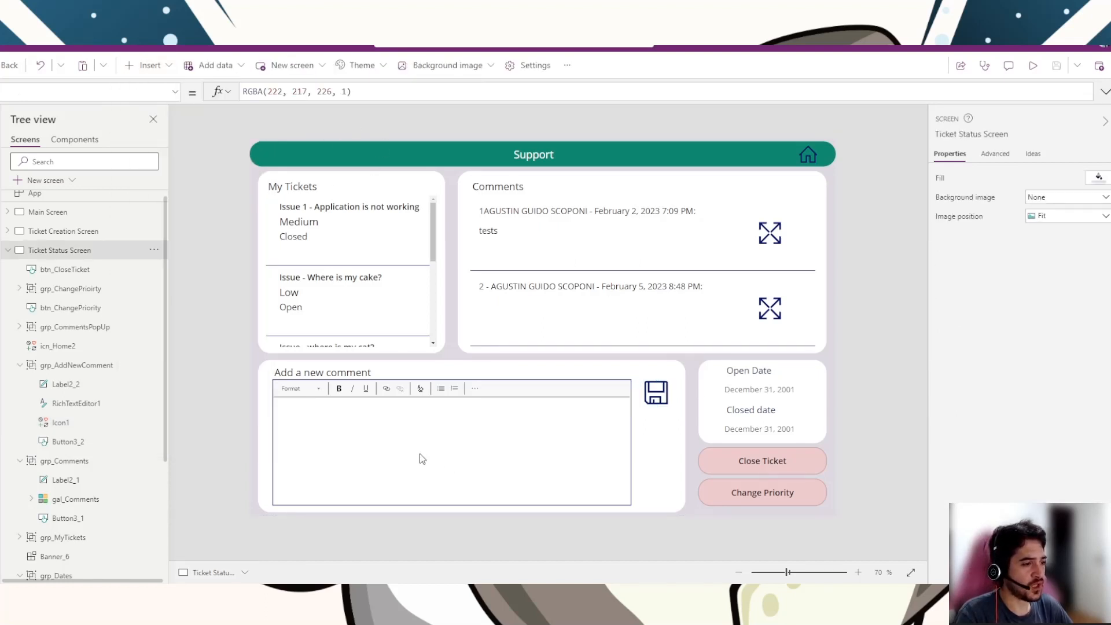
# Step: Examine the RichTextEditor1 control and its properties in the Add a new comment area
pyautogui.click(422, 459)
pyautogui.click(398, 461)
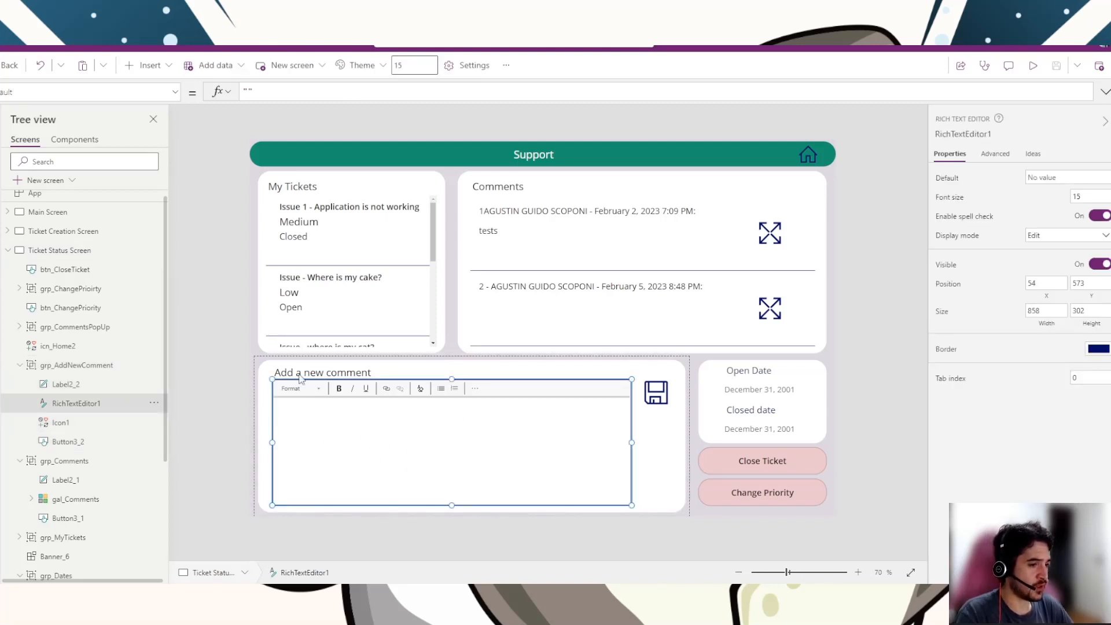
pyautogui.click(337, 373)
pyautogui.click(450, 452)
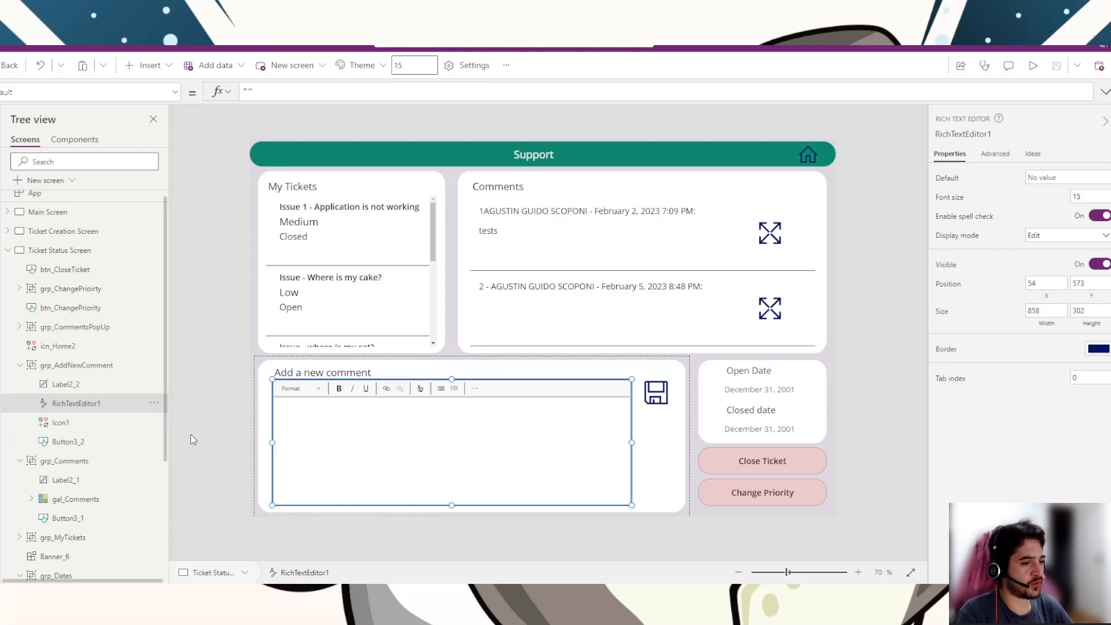
pyautogui.click(834, 357)
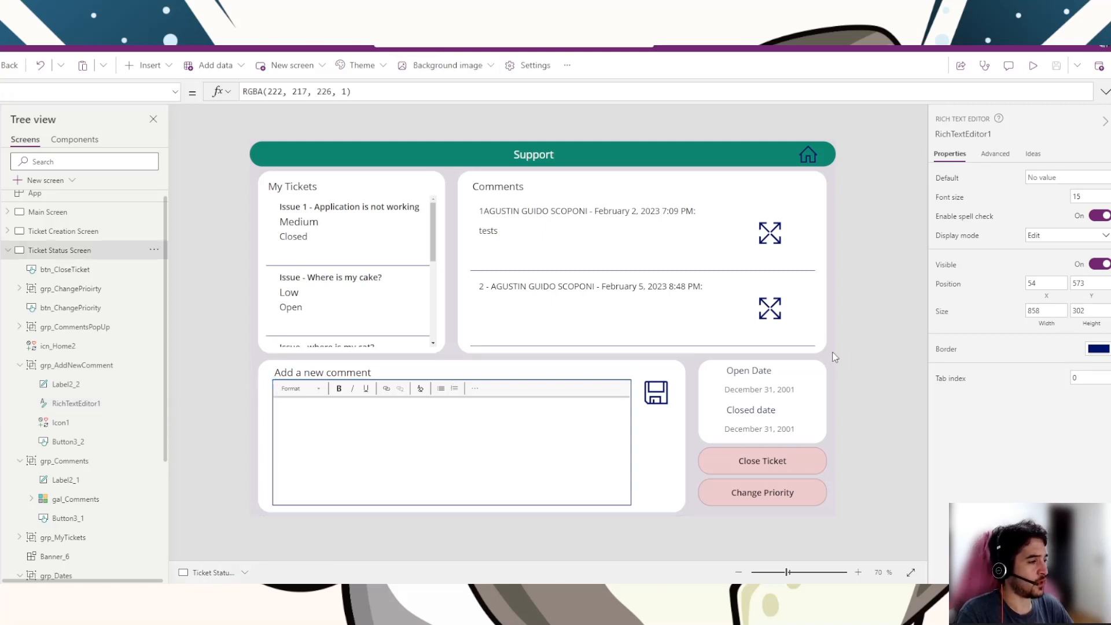
pyautogui.click(507, 451)
pyautogui.click(479, 458)
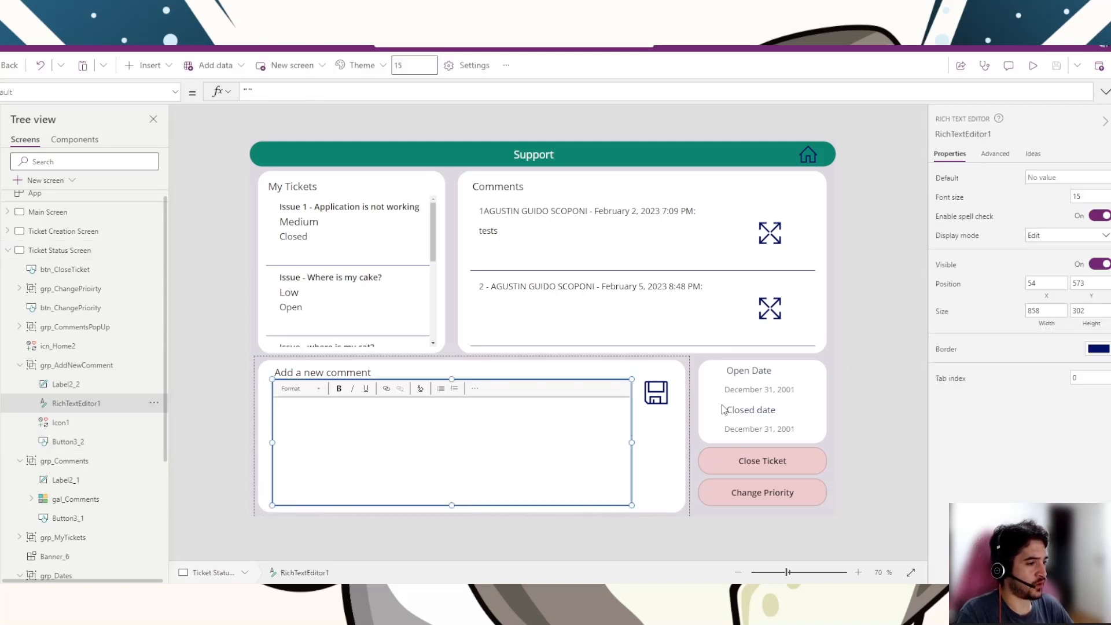
# Step: Examine the OnSelect formula of the save icon Icon1 in an enlarged formula bar
pyautogui.click(657, 403)
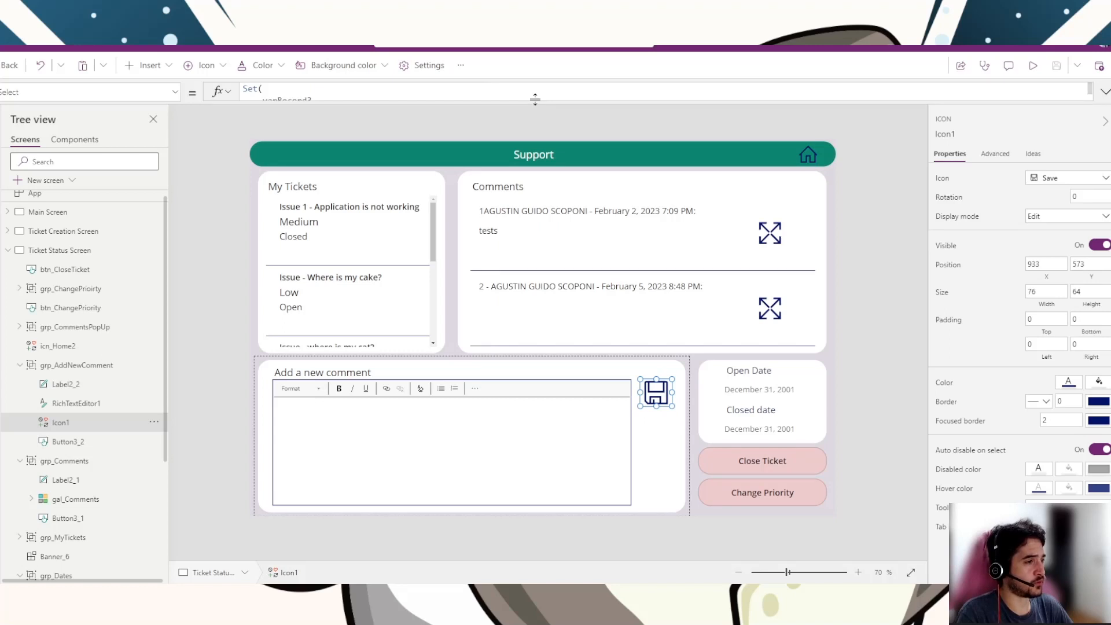
pyautogui.moveTo(534, 100); pyautogui.dragTo(522, 236)
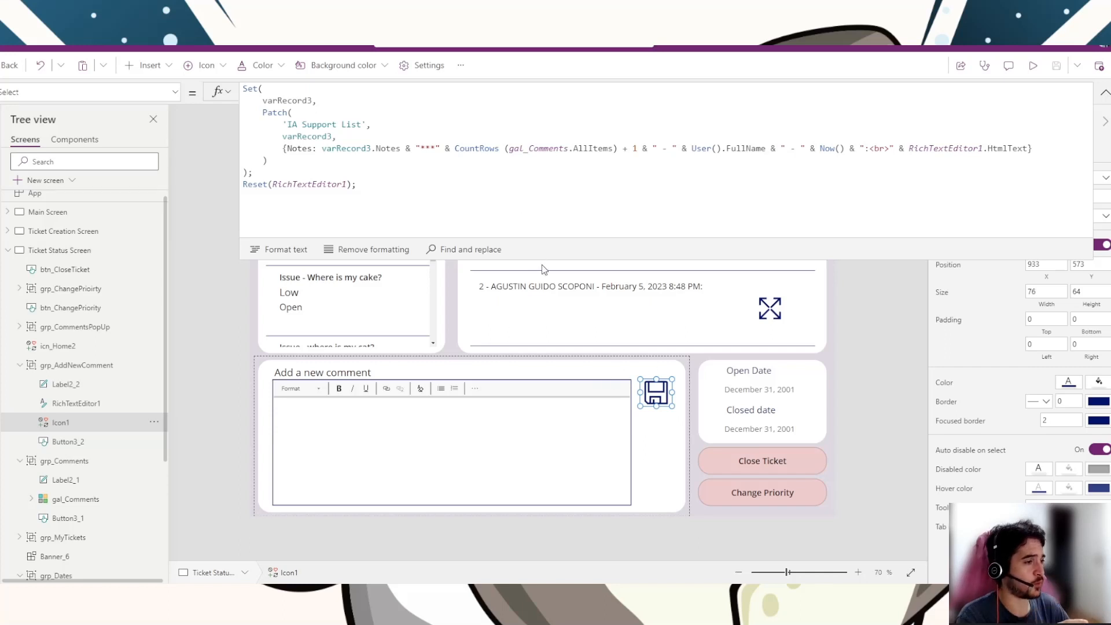
pyautogui.moveTo(531, 238); pyautogui.dragTo(532, 159)
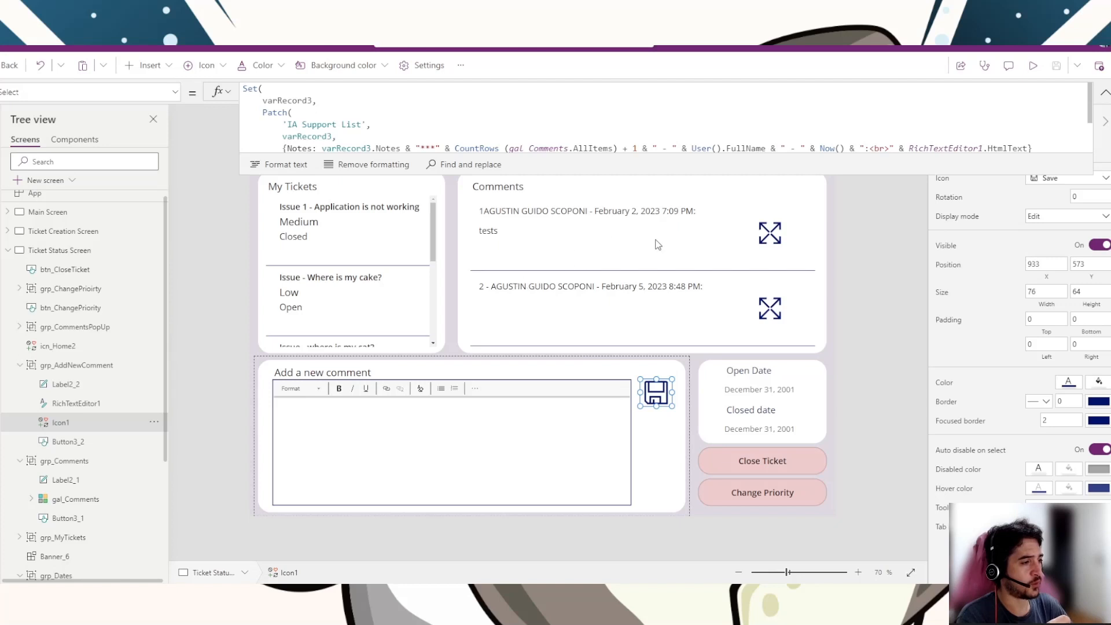
# Step: Check the gal_Comments Items formula and the HtmlText1 formula for how saved comments are split and shown
pyautogui.click(642, 297)
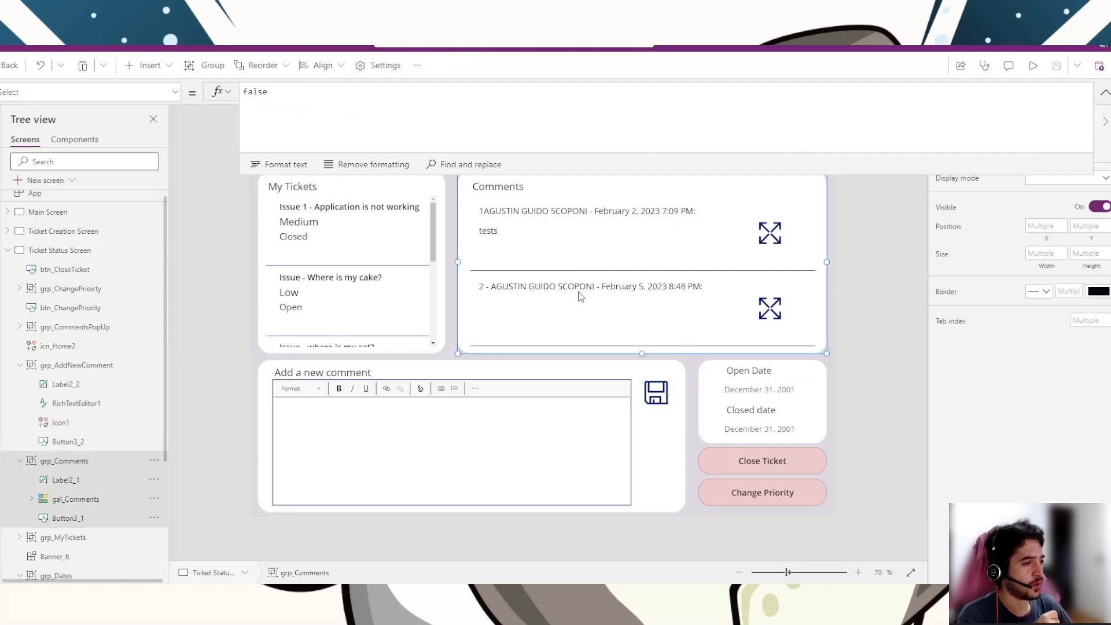
pyautogui.click(609, 259)
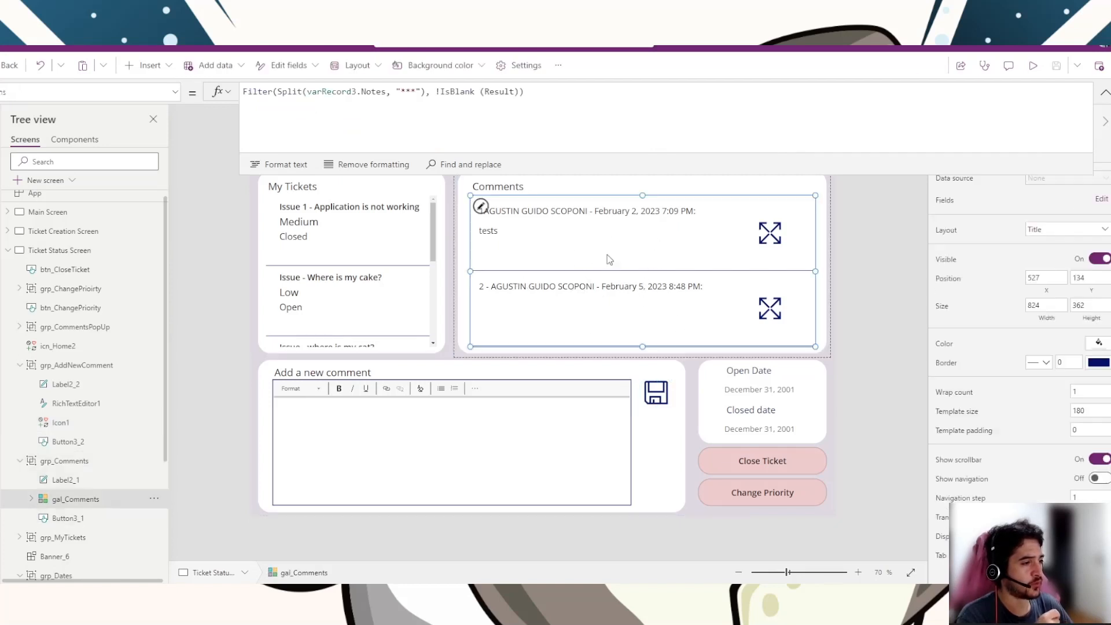
pyautogui.click(851, 234)
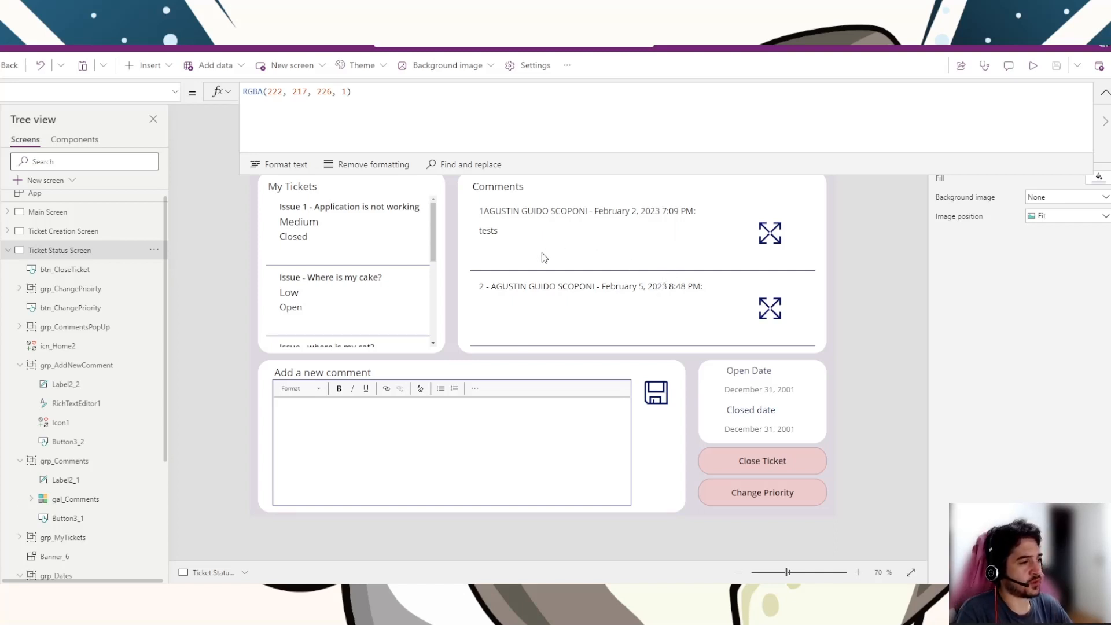
pyautogui.click(577, 243)
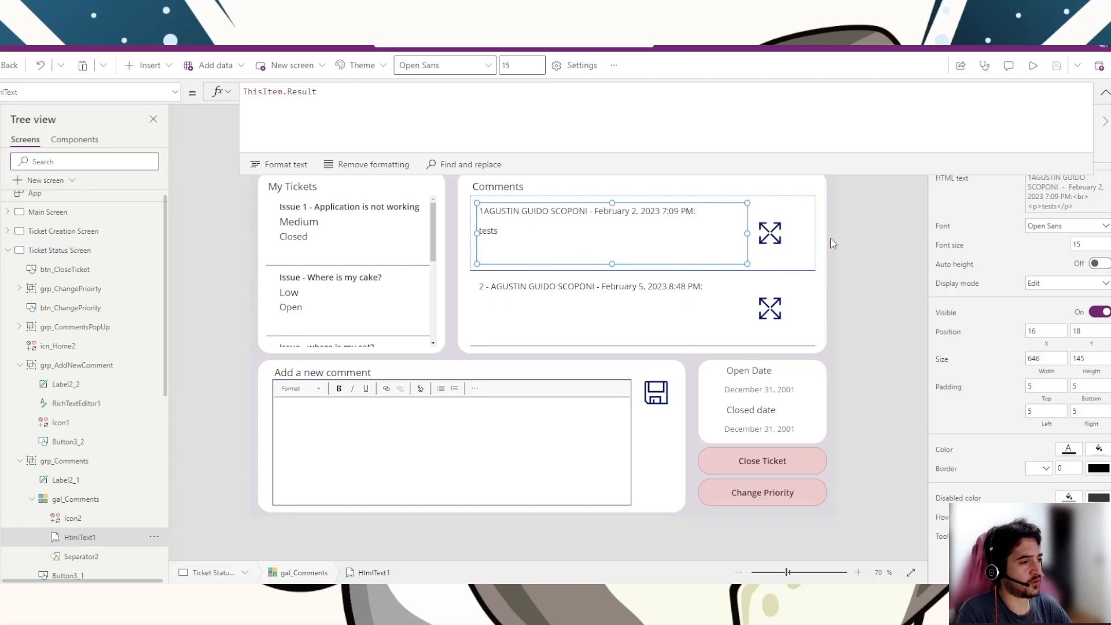
pyautogui.click(862, 236)
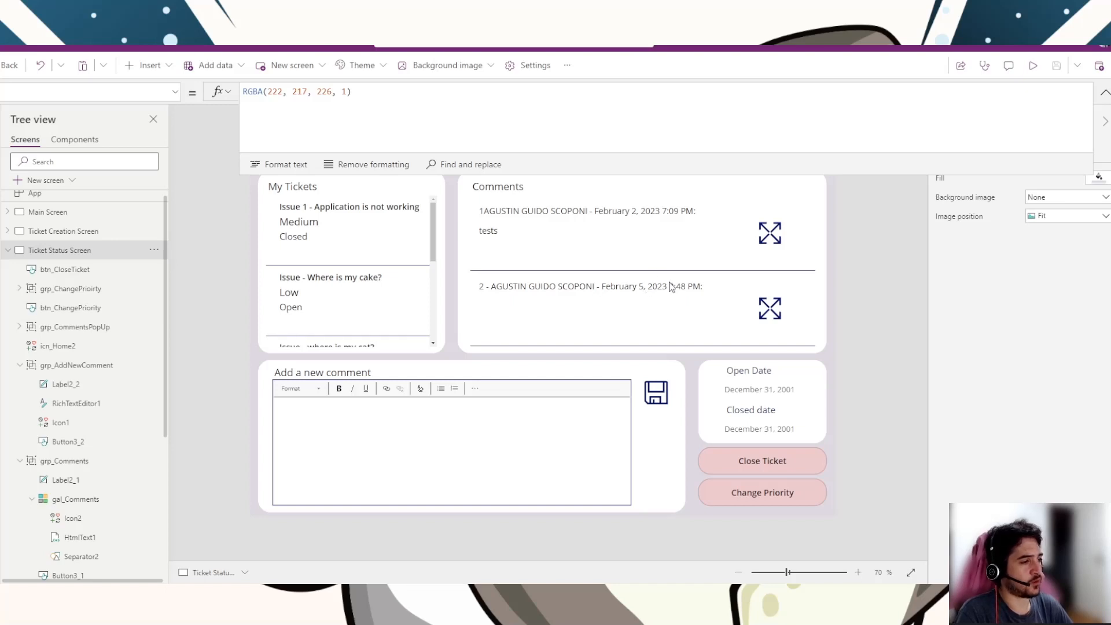
# Step: Examine the Set function and its varRecord3 variable in the OnSelect formula of the save icon Icon1
pyautogui.click(653, 398)
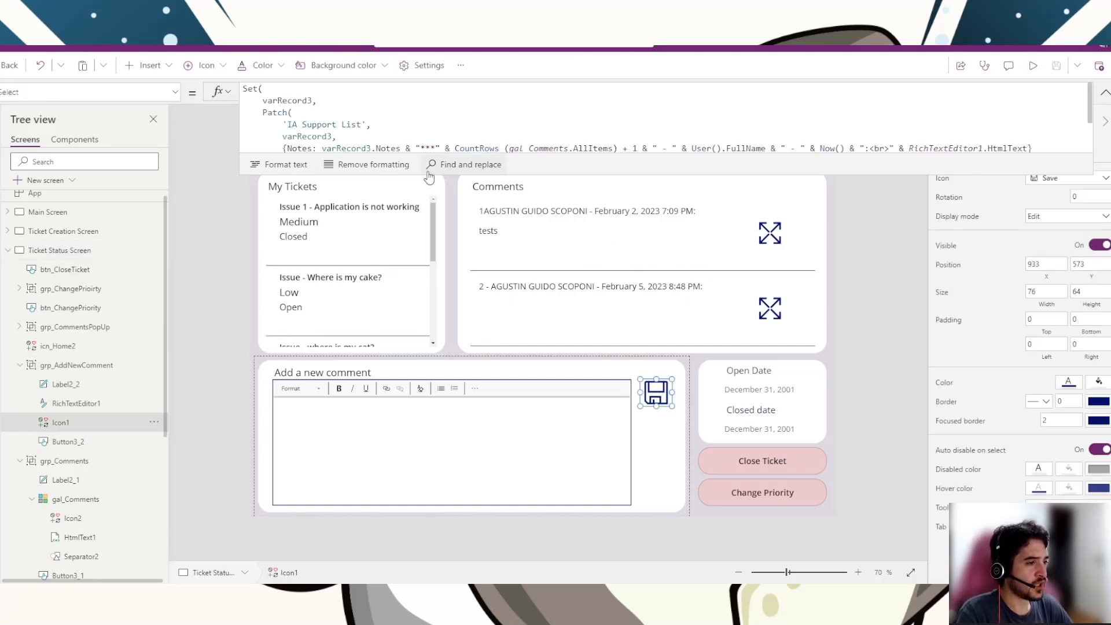
pyautogui.moveTo(421, 175); pyautogui.dragTo(418, 240)
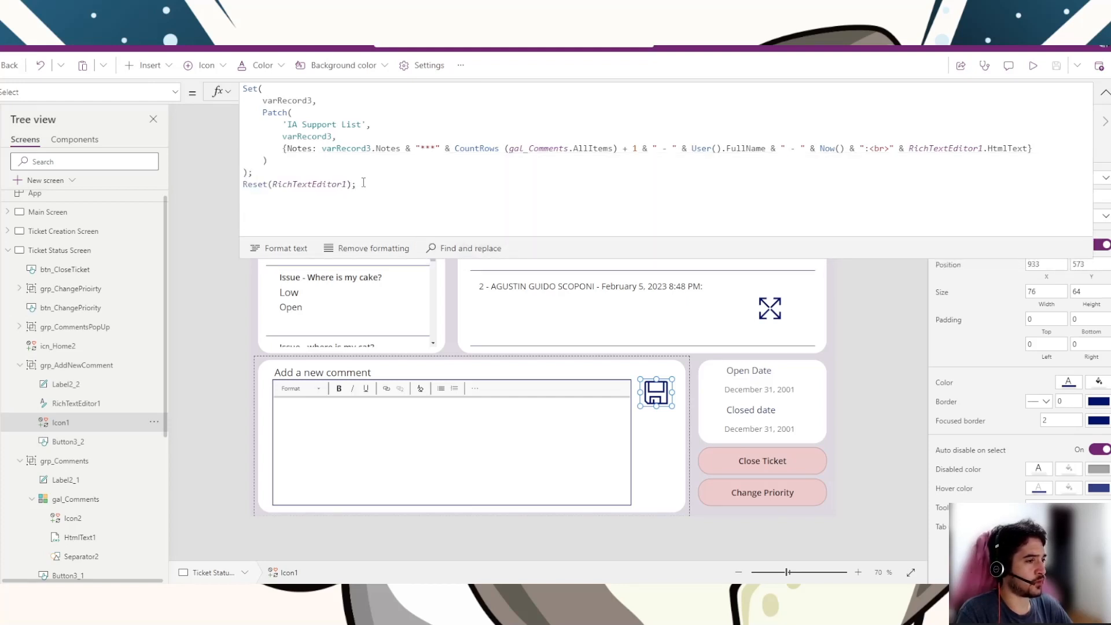
pyautogui.click(302, 102)
pyautogui.doubleClick(300, 100)
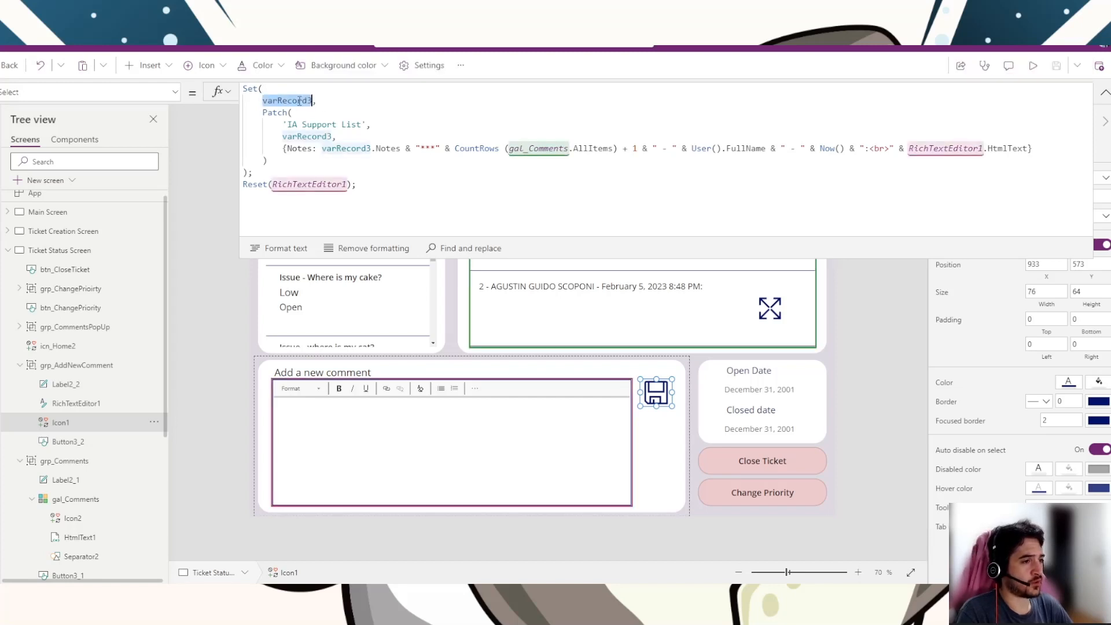
pyautogui.click(259, 88)
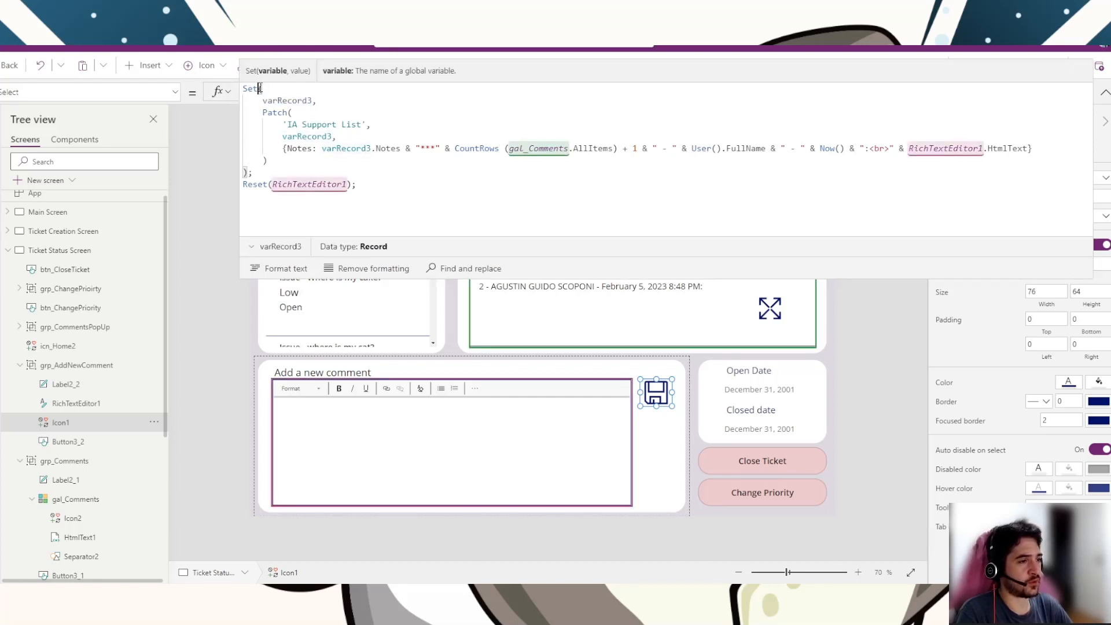
pyautogui.doubleClick(293, 100)
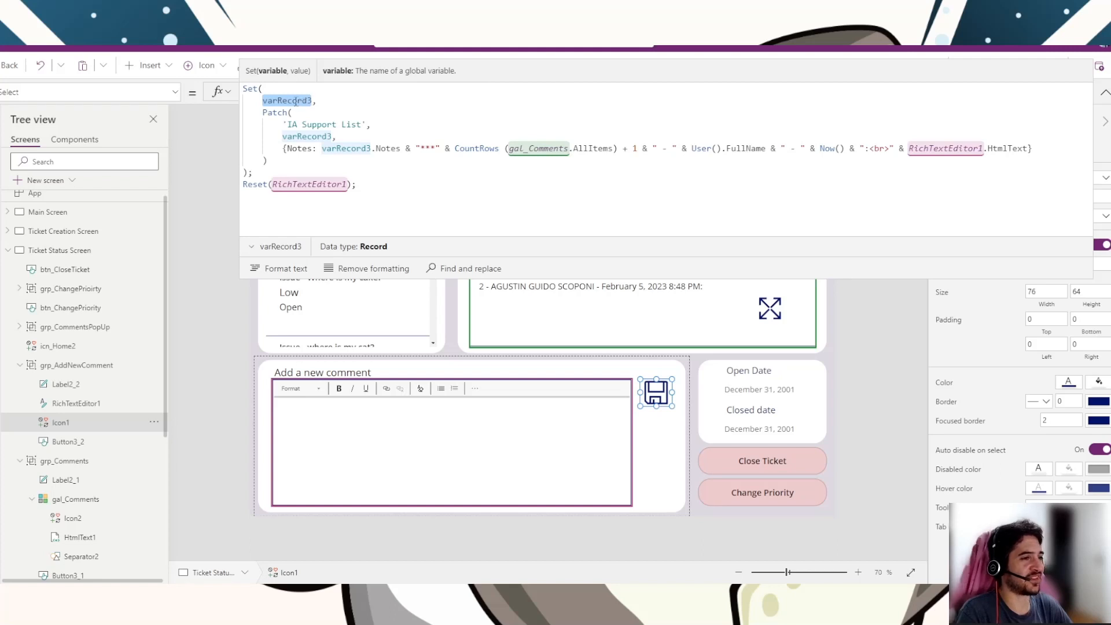
pyautogui.click(313, 100)
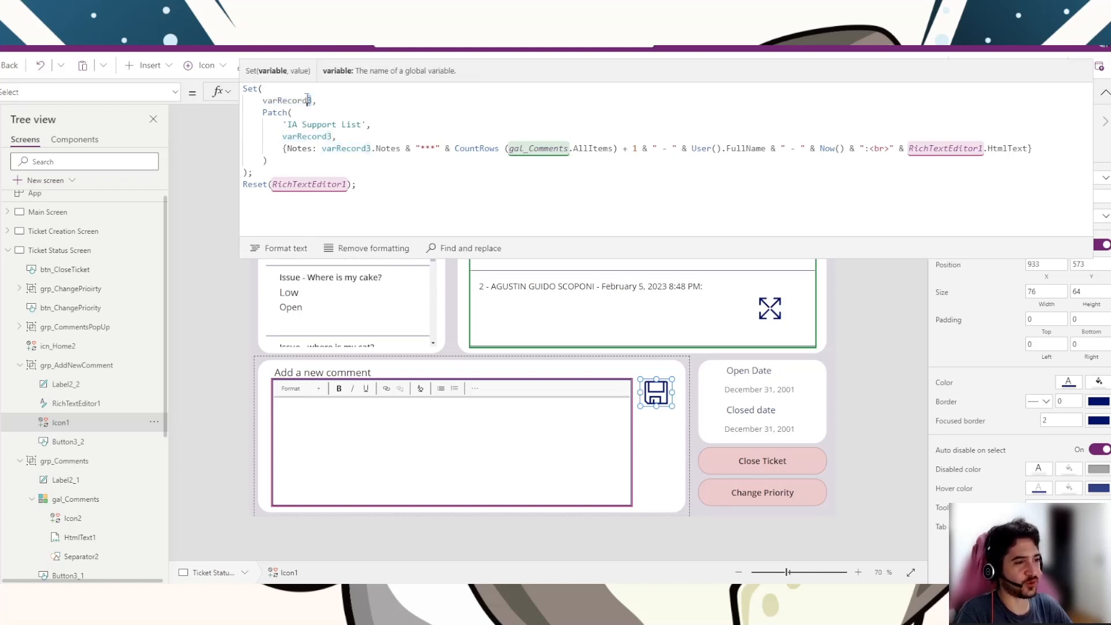
pyautogui.doubleClick(296, 100)
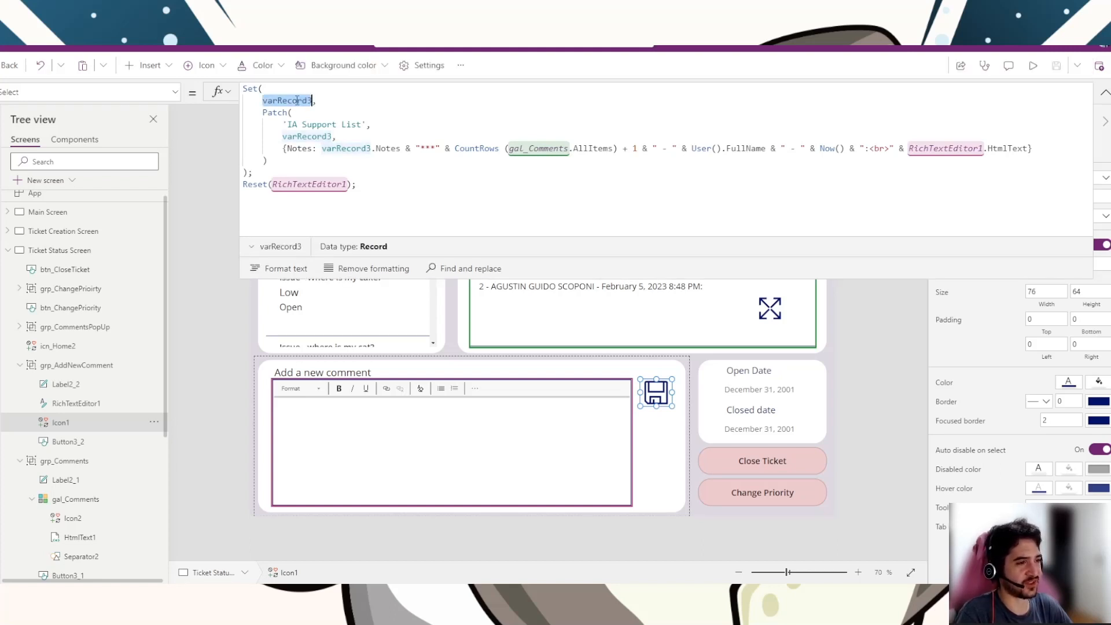
pyautogui.click(298, 112)
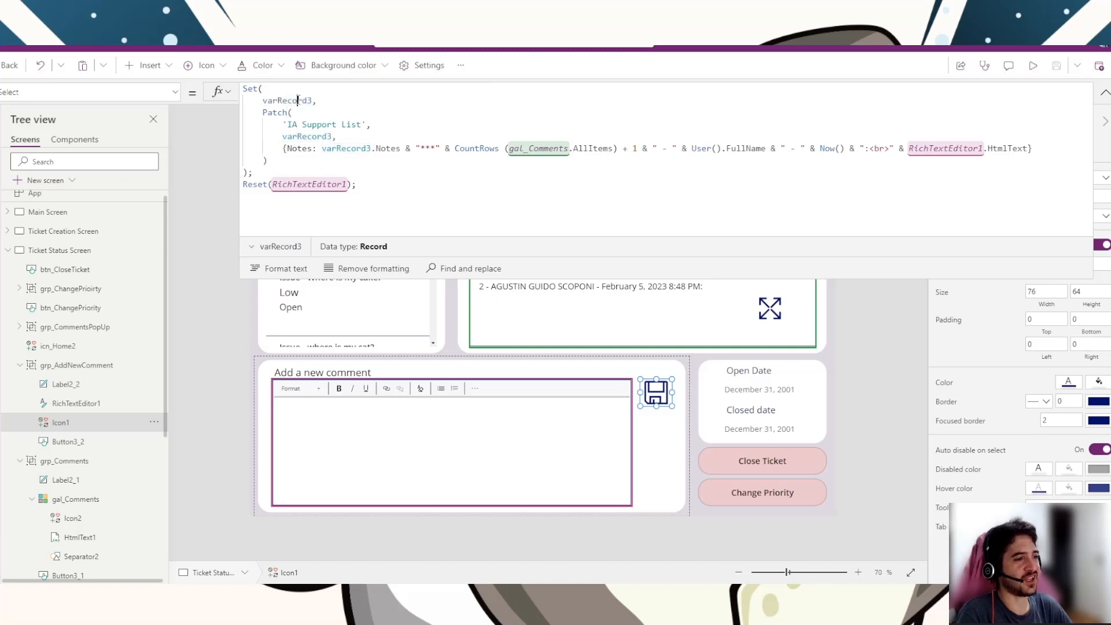
pyautogui.doubleClick(297, 100)
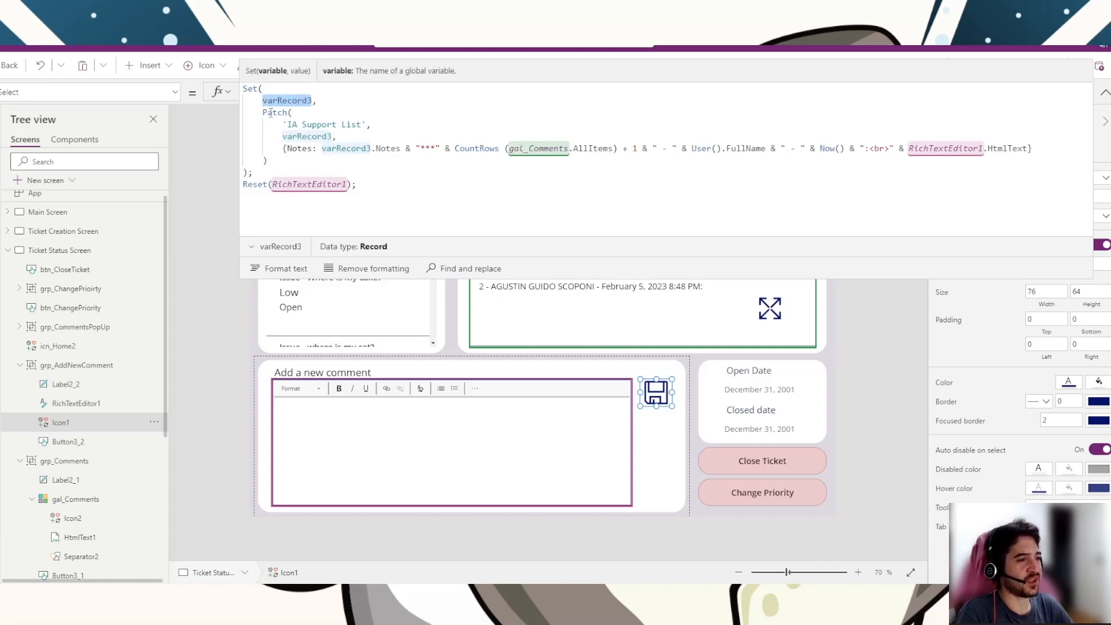
# Step: Examine the Patch call's 'IA Support List' data source and varRecord3 record arguments in the save icon's formula
pyautogui.doubleClick(275, 112)
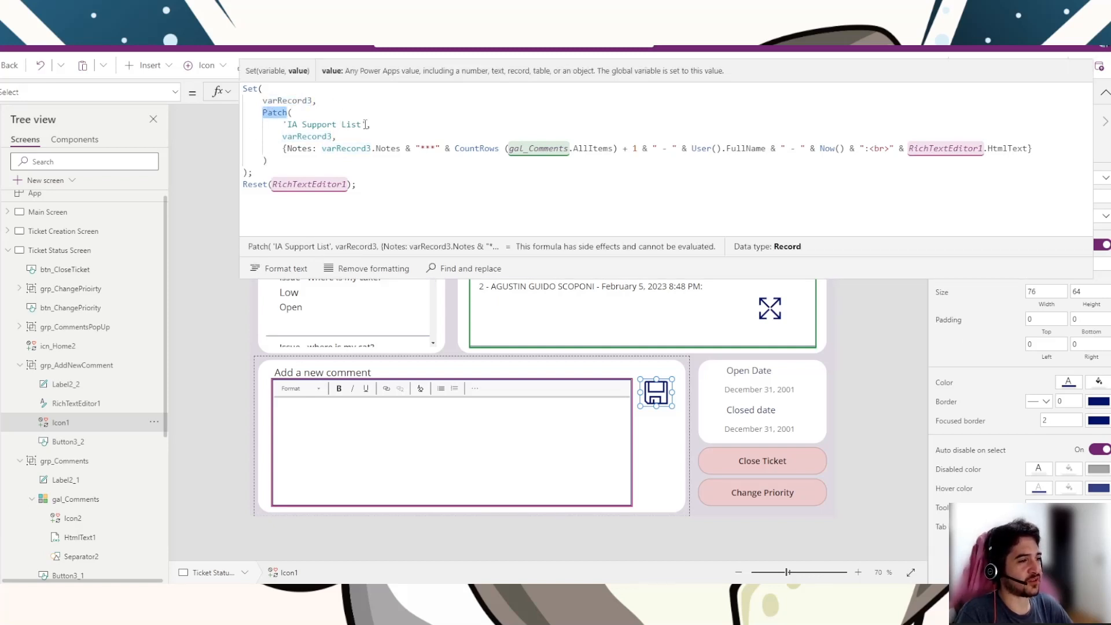
pyautogui.moveTo(366, 123); pyautogui.dragTo(282, 124)
pyautogui.click(322, 136)
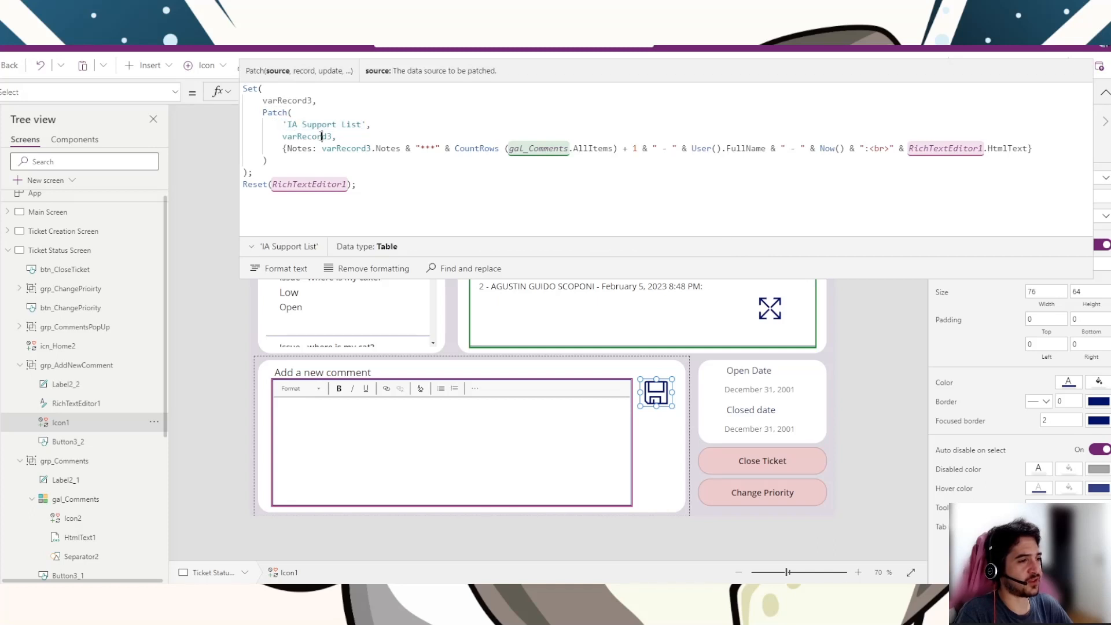
pyautogui.doubleClick(321, 136)
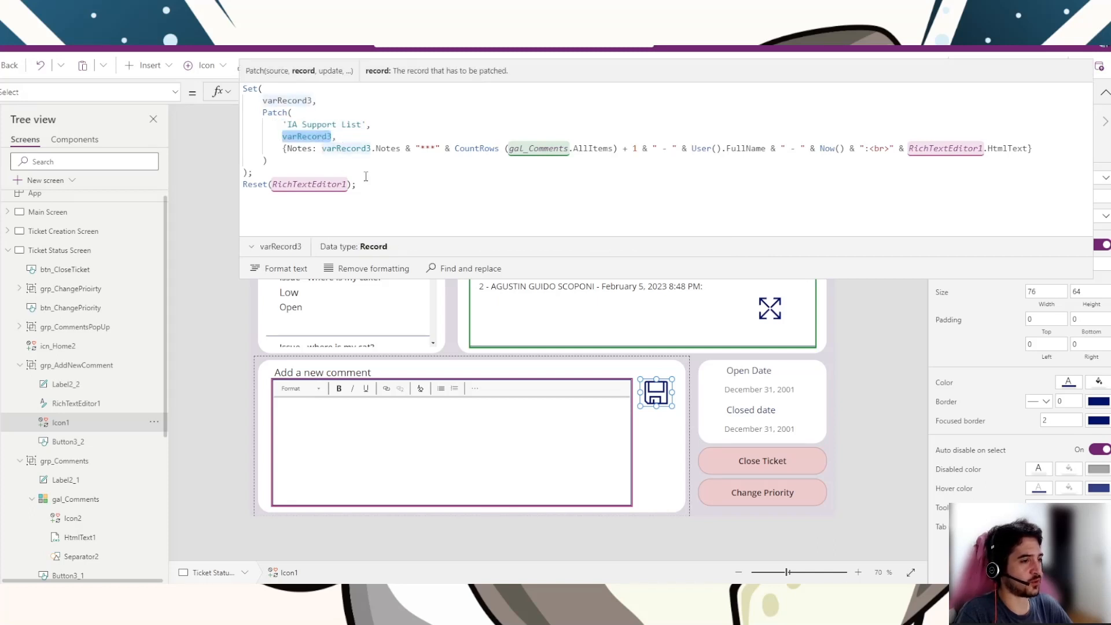
# Step: Examine the Notes update in the Patch call, covering the existing varRecord3.Notes value and the "***" separator
pyautogui.doubleClick(300, 149)
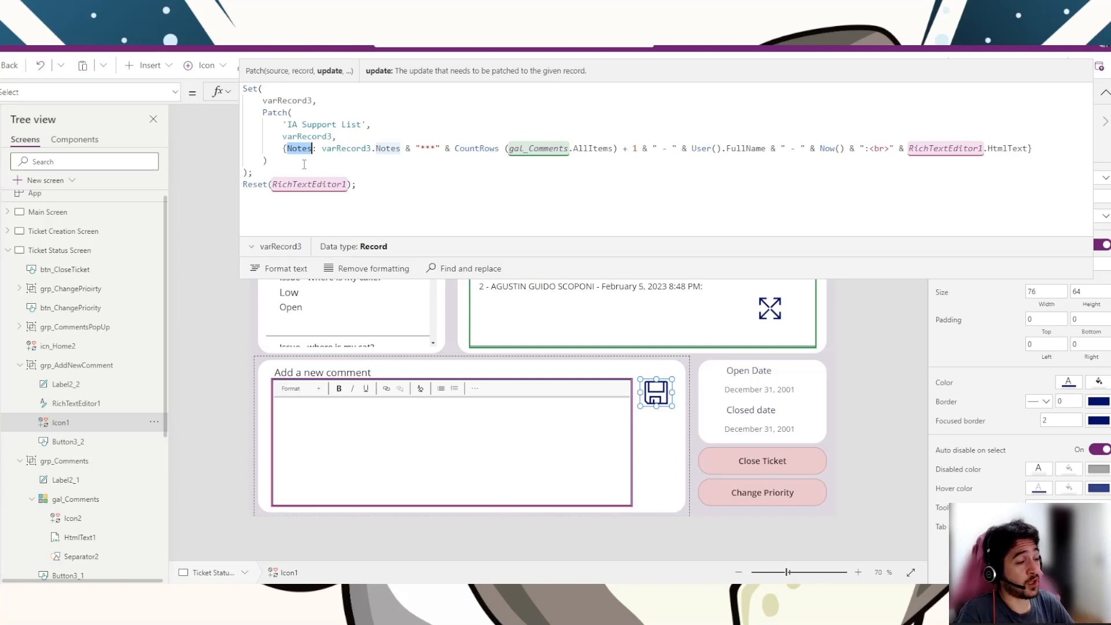
pyautogui.moveTo(325, 148); pyautogui.dragTo(401, 148)
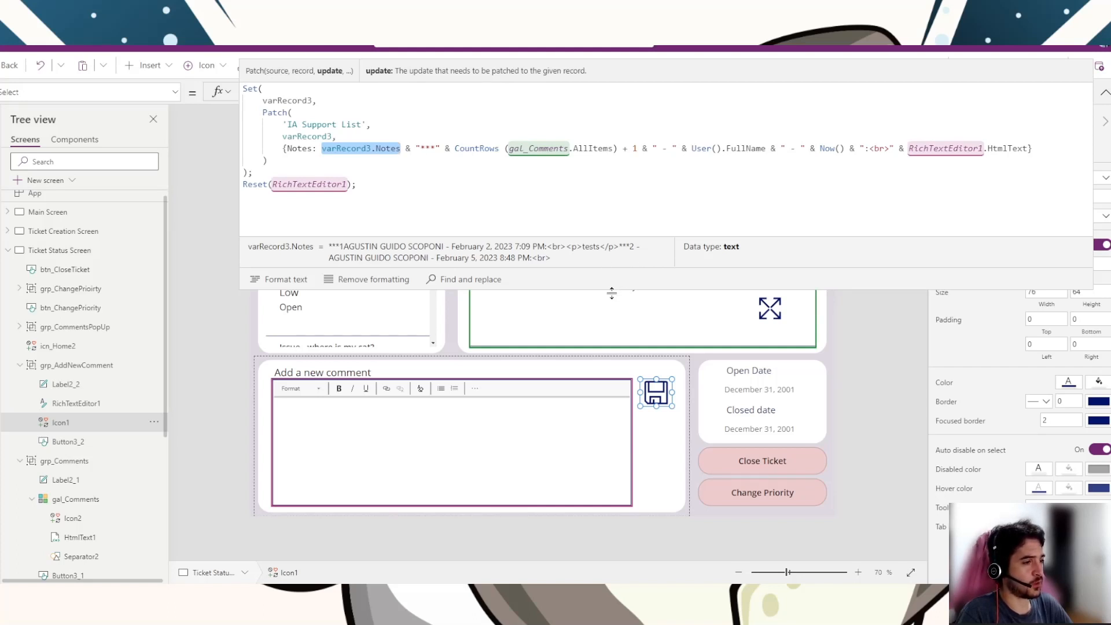
pyautogui.moveTo(608, 292); pyautogui.dragTo(570, 313)
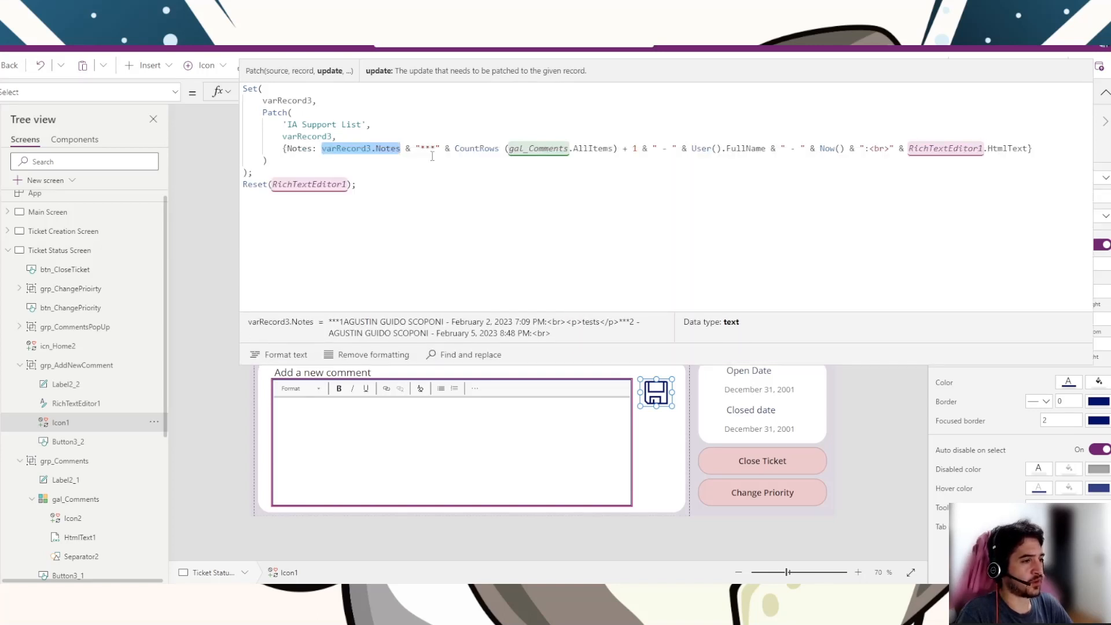
pyautogui.moveTo(416, 149); pyautogui.dragTo(439, 148)
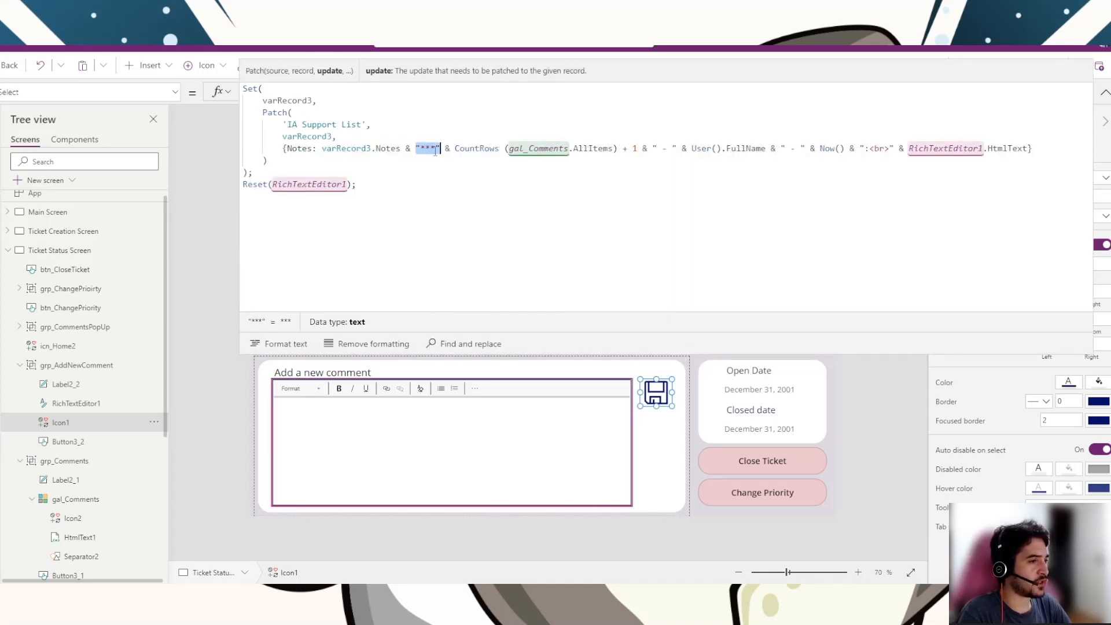
pyautogui.click(427, 149)
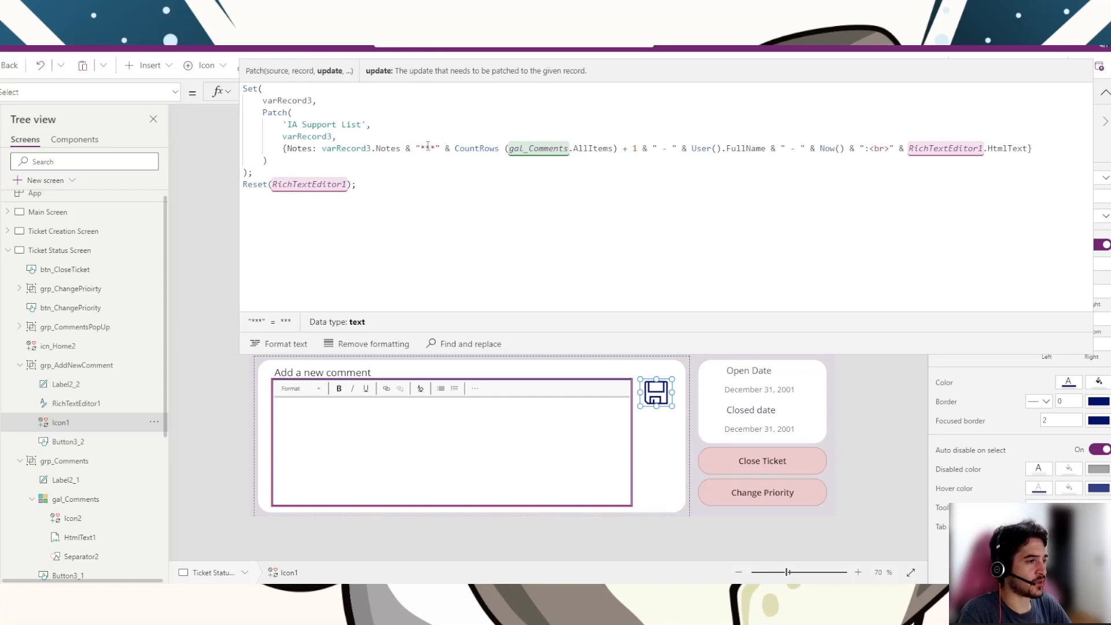
# Step: Examine the "***" separator and the CountRows(gal_Comments.AllItems) + 1 numbering in the Notes update against the comments gallery
pyautogui.moveTo(416, 149); pyautogui.dragTo(434, 149)
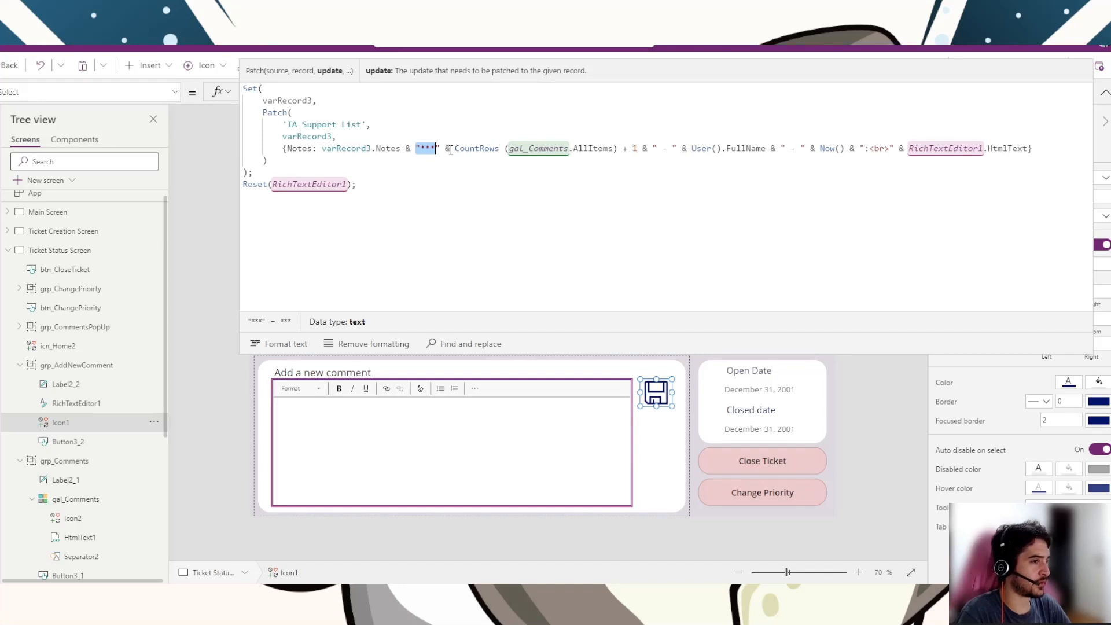
pyautogui.click(460, 149)
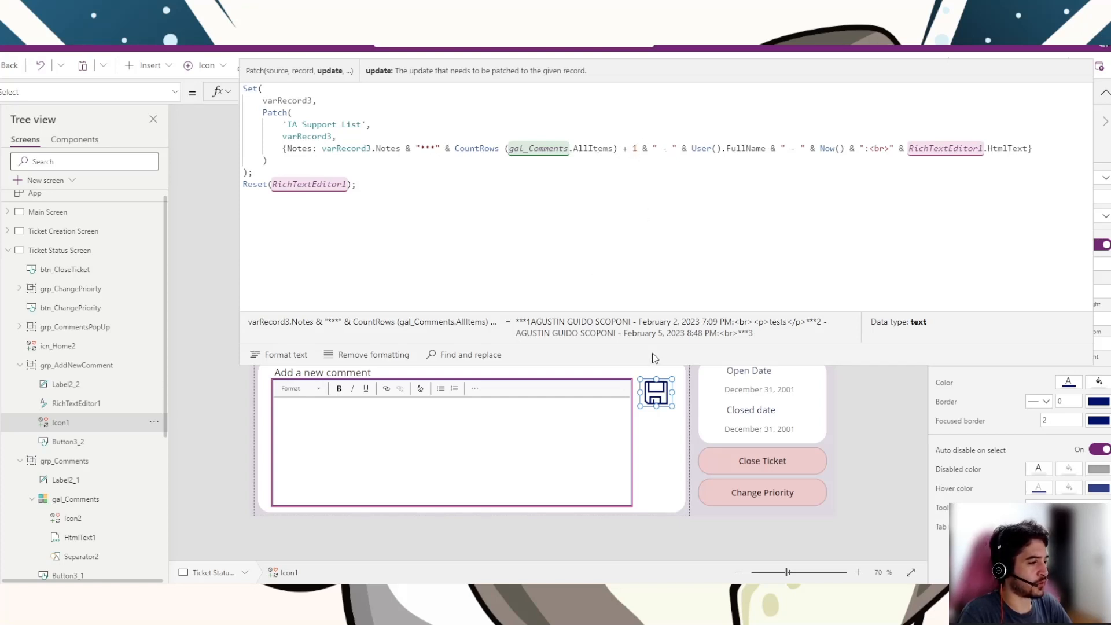
pyautogui.moveTo(645, 364); pyautogui.dragTo(636, 161)
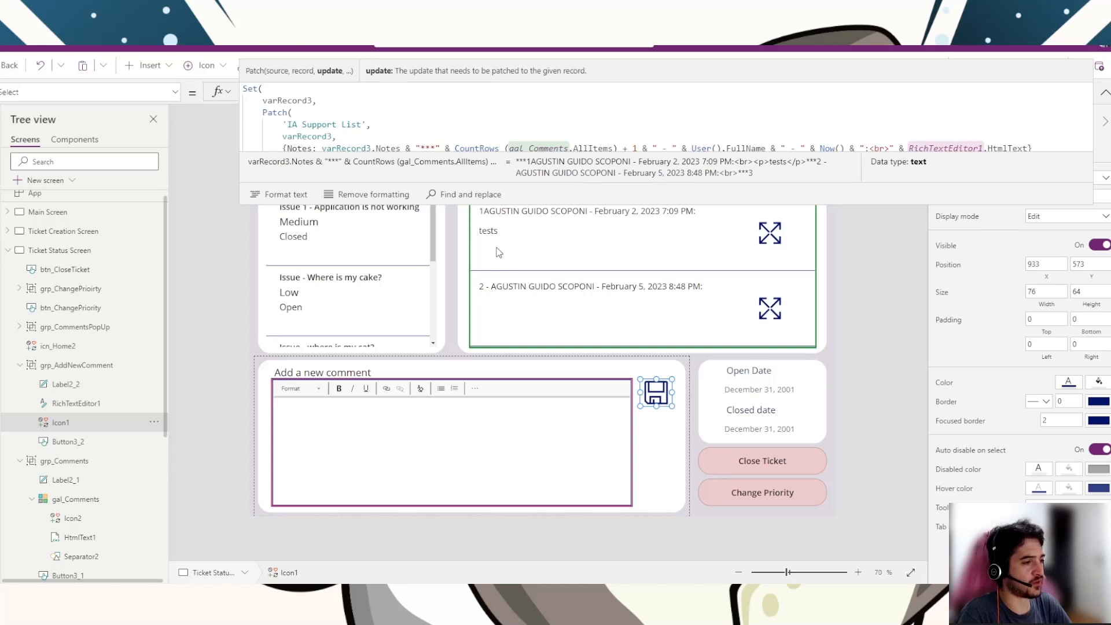
pyautogui.moveTo(528, 205); pyautogui.dragTo(527, 316)
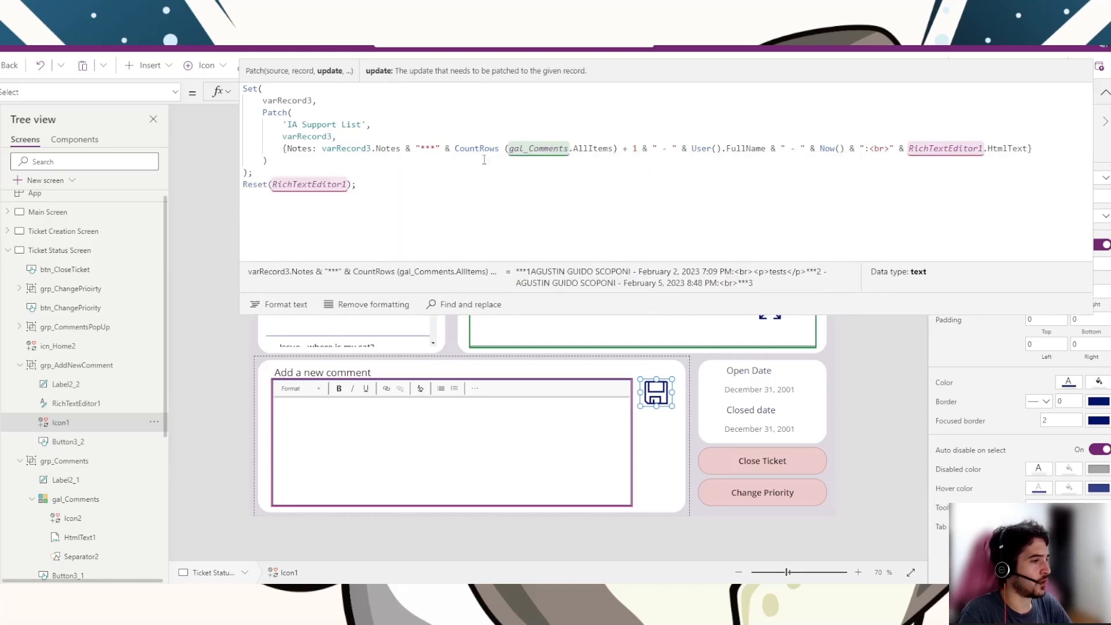
pyautogui.moveTo(455, 148); pyautogui.dragTo(617, 148)
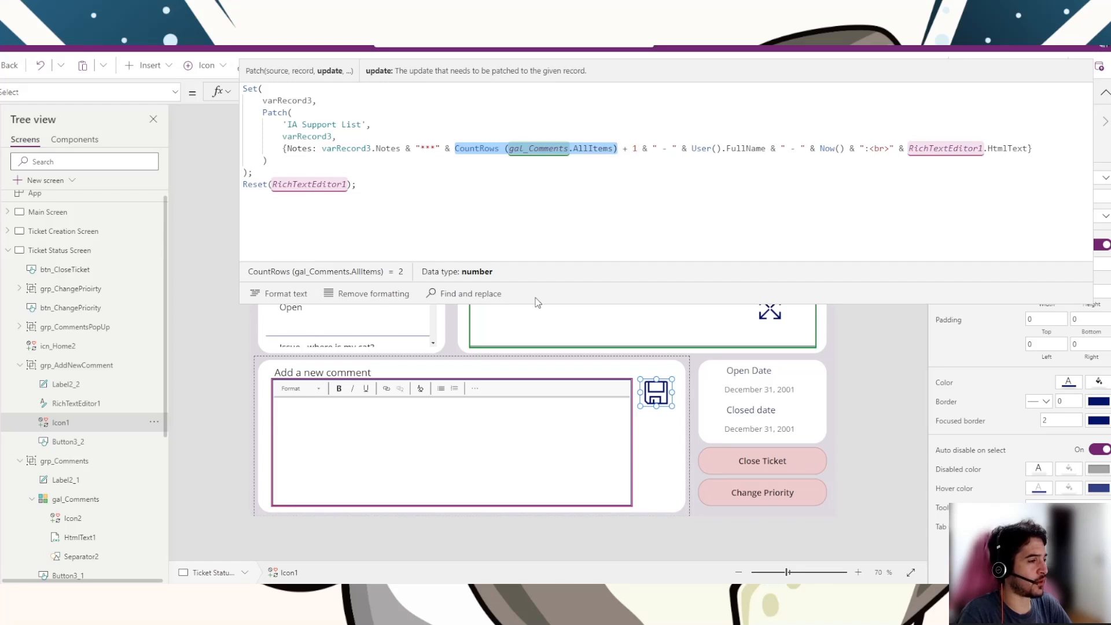
pyautogui.moveTo(540, 305); pyautogui.dragTo(541, 217)
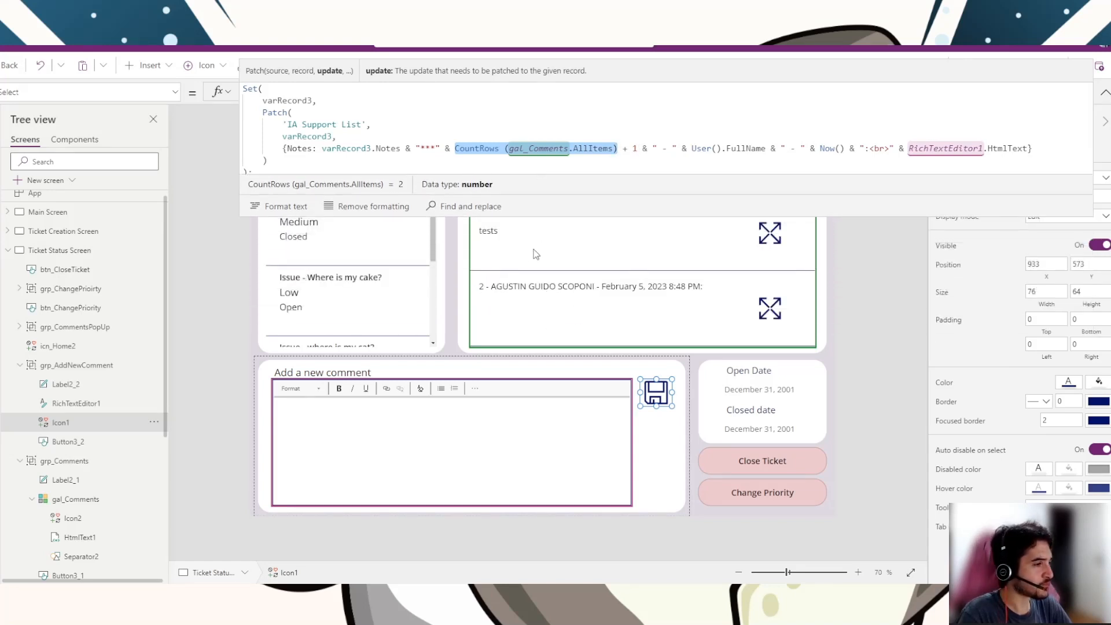
# Step: Examine the " - " separators, comment header, "<br>" line break and RichTextEditor1 reference in the Notes update
pyautogui.doubleClick(665, 149)
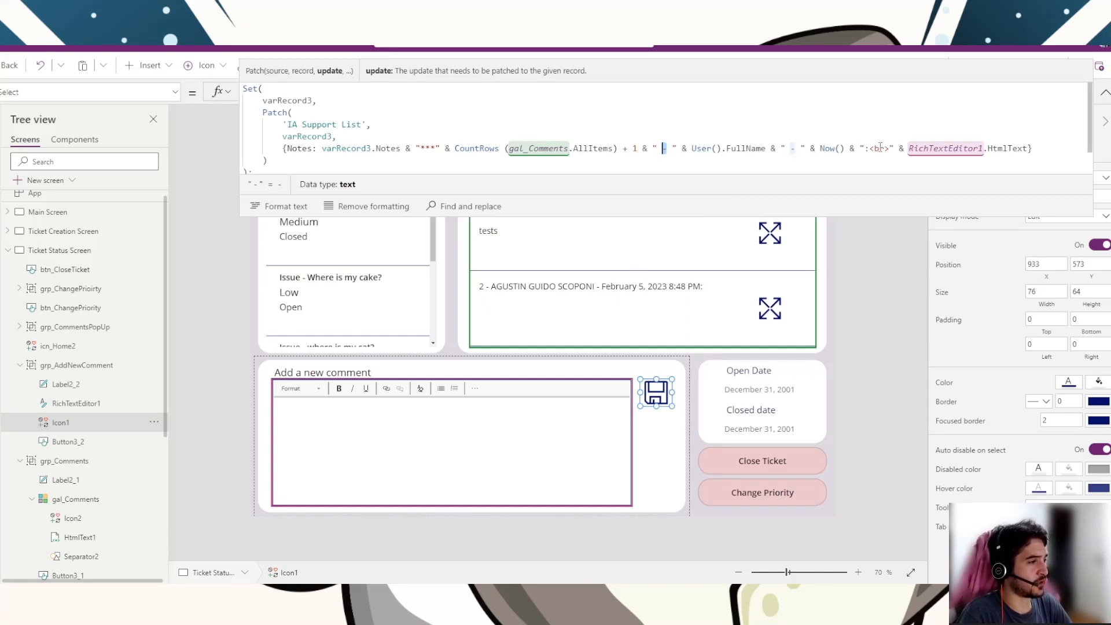
pyautogui.moveTo(869, 149); pyautogui.dragTo(889, 149)
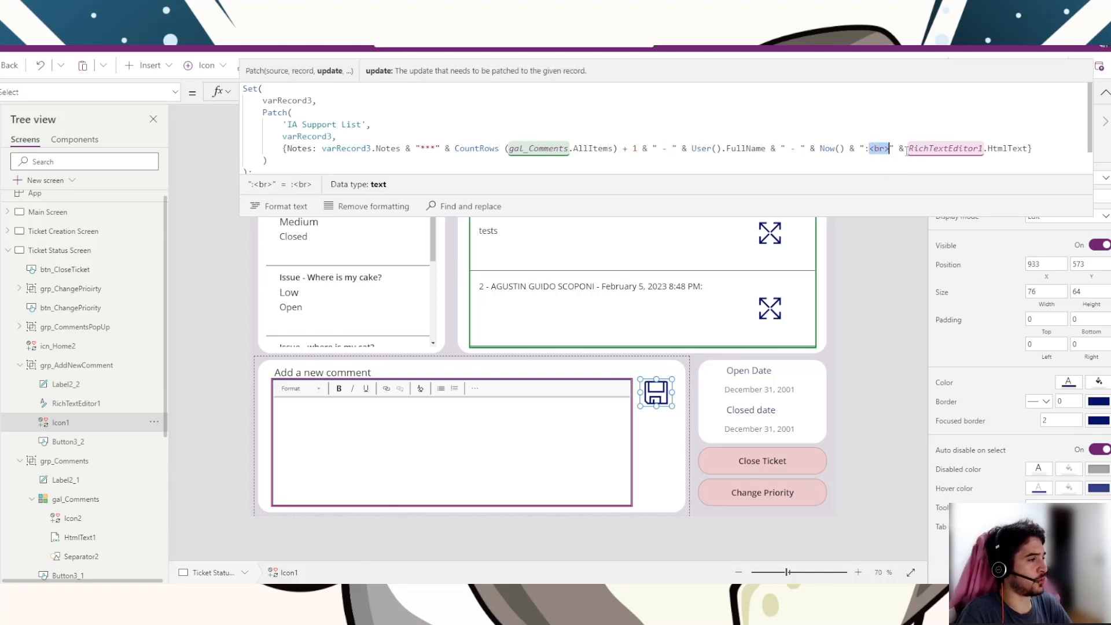
pyautogui.click(870, 149)
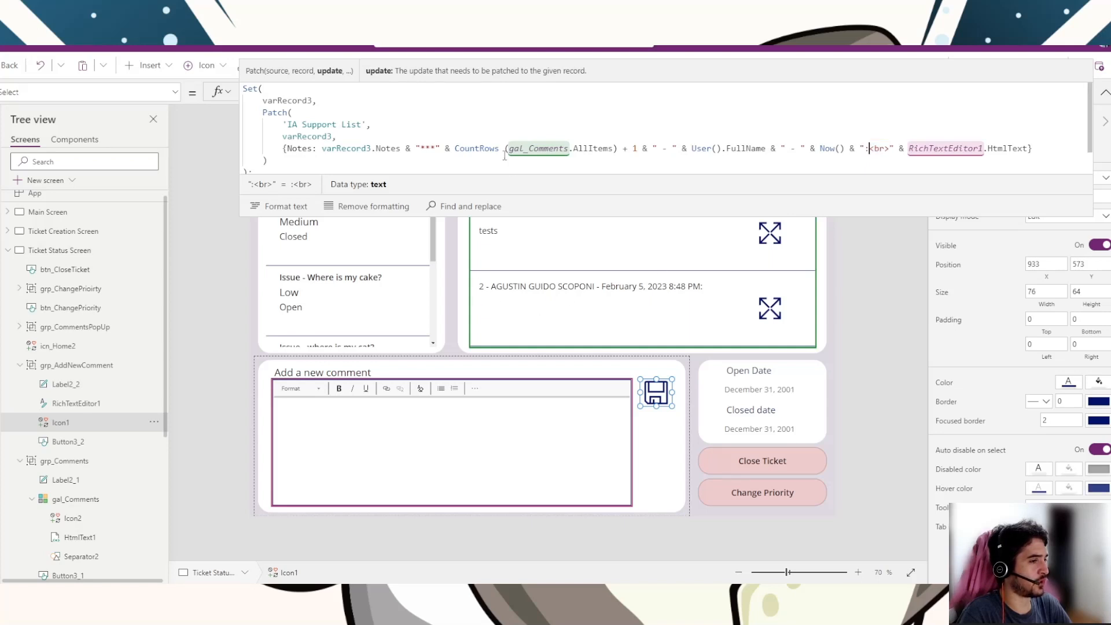
pyautogui.moveTo(455, 149)
pyautogui.mouseDown()
pyautogui.moveTo(336, 138)
pyautogui.moveTo(869, 148)
pyautogui.mouseUp()
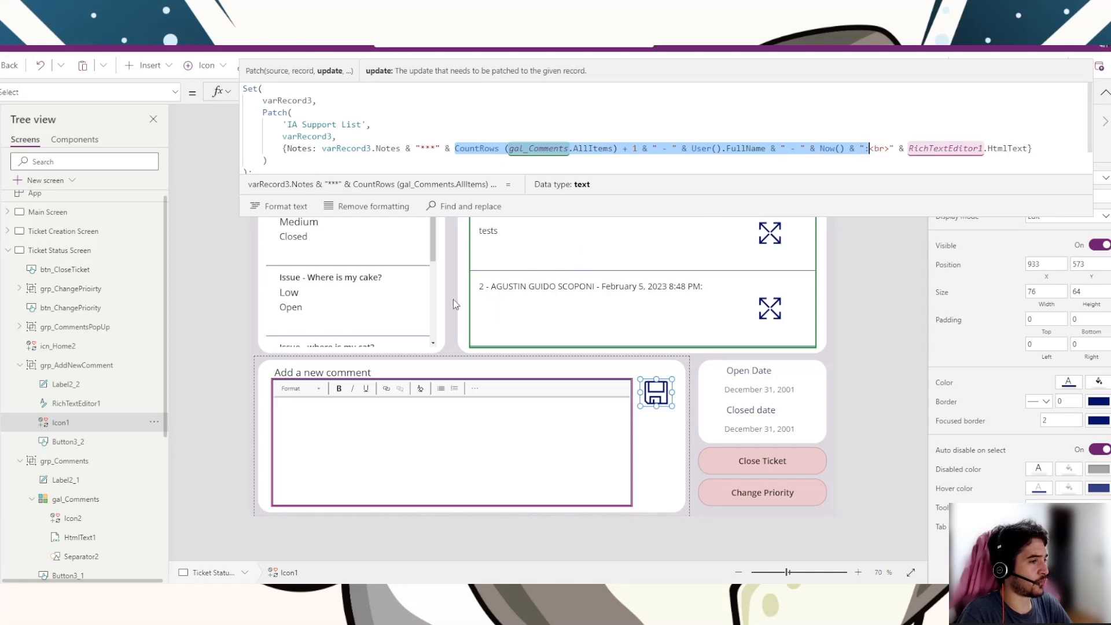
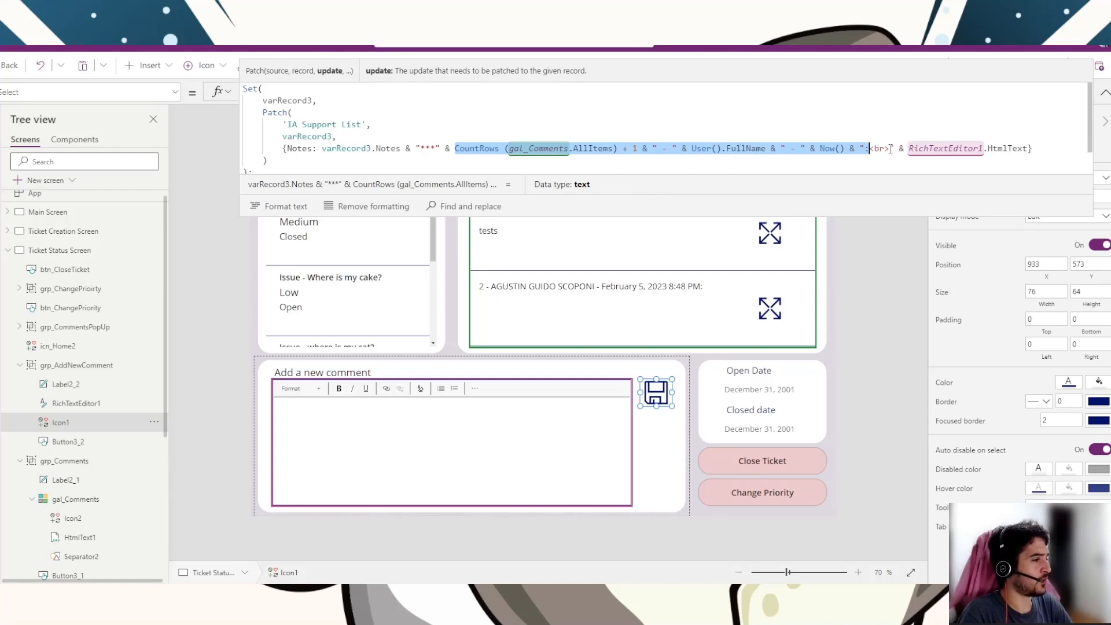
pyautogui.moveTo(890, 149); pyautogui.dragTo(869, 149)
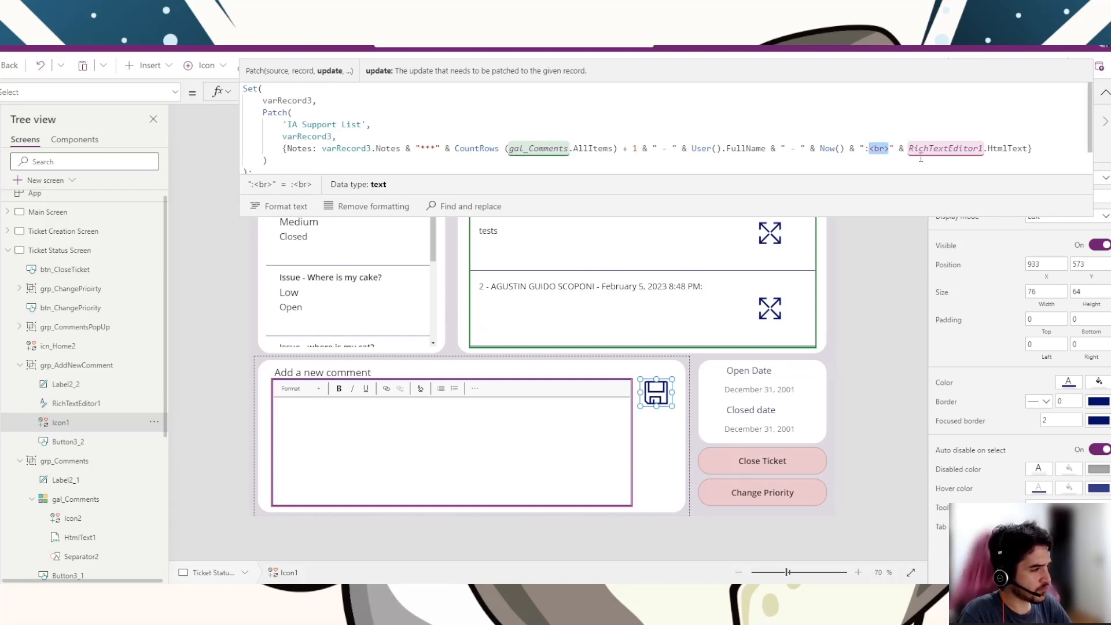
pyautogui.moveTo(910, 148); pyautogui.dragTo(986, 149)
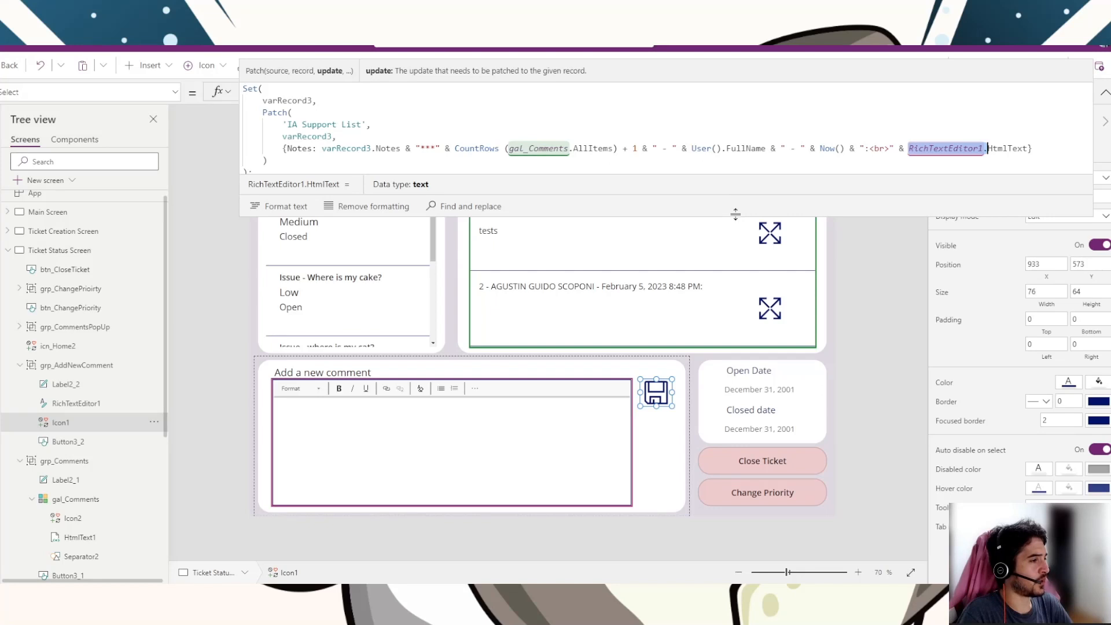
# Step: Review the save icon's complete Set and Patch formula and its Reset(RichTextEditor1) call, and collapse the formula
pyautogui.moveTo(735, 214); pyautogui.dragTo(719, 322)
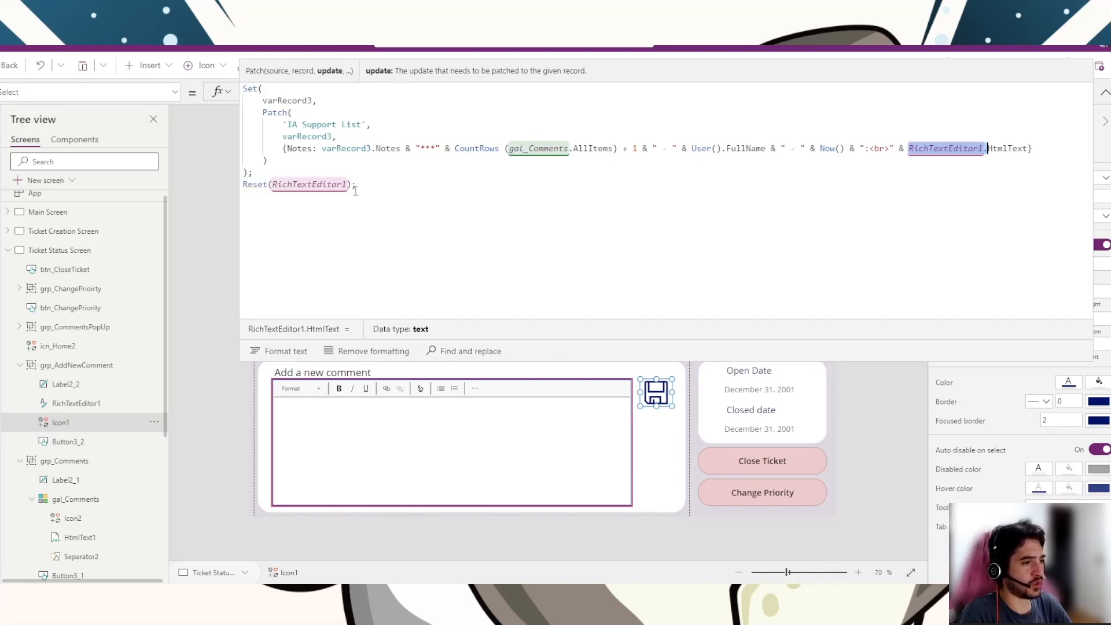
pyautogui.moveTo(356, 185); pyautogui.dragTo(238, 92)
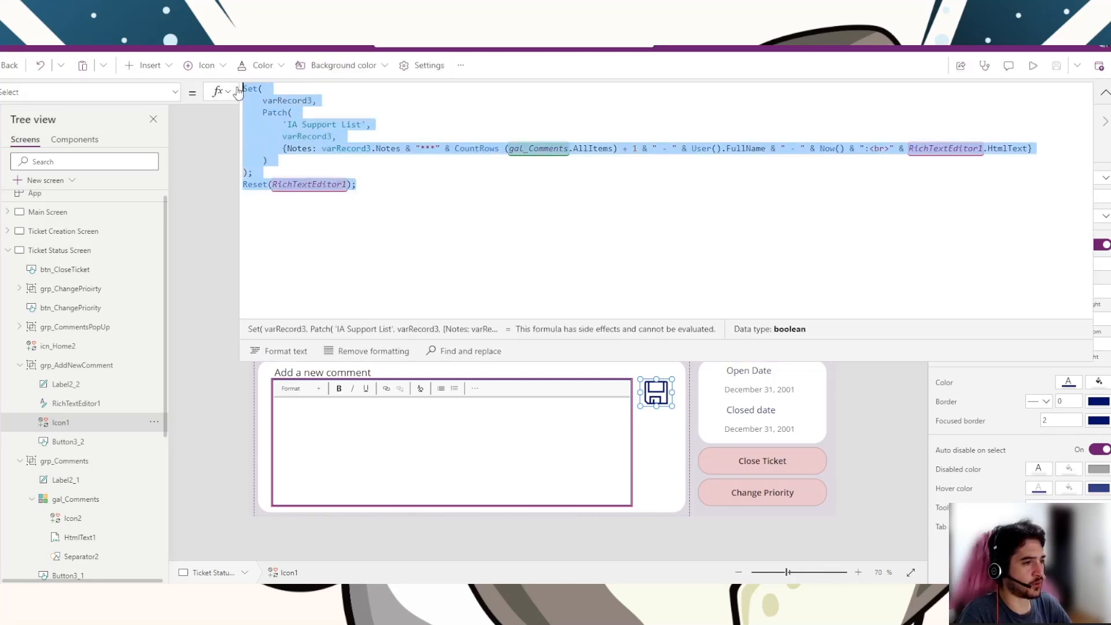
pyautogui.click(405, 160)
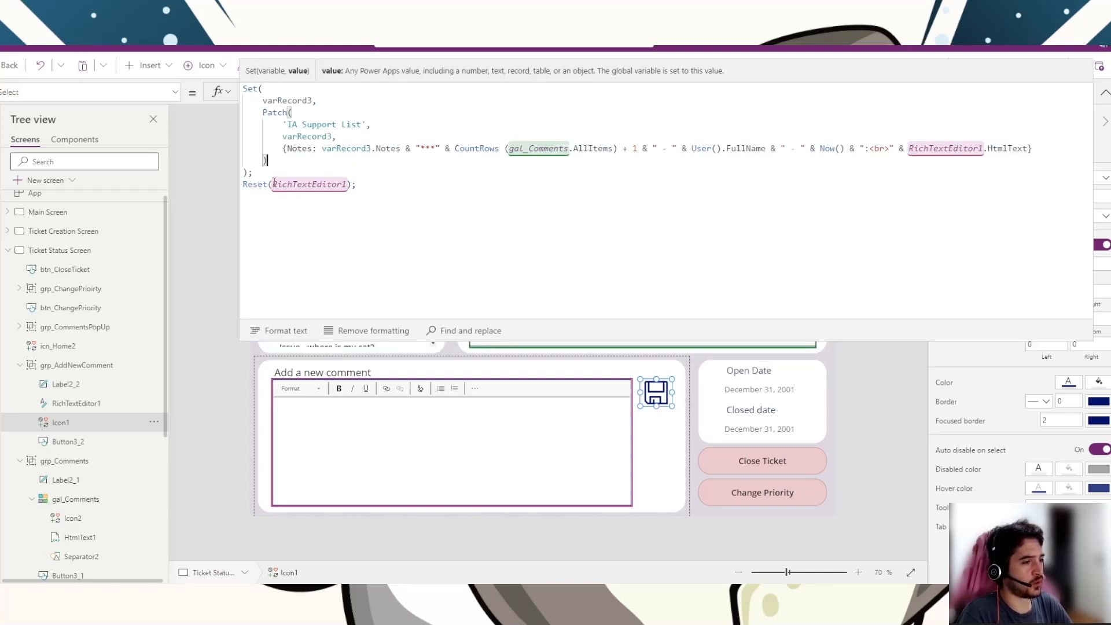
pyautogui.moveTo(248, 185); pyautogui.dragTo(351, 188)
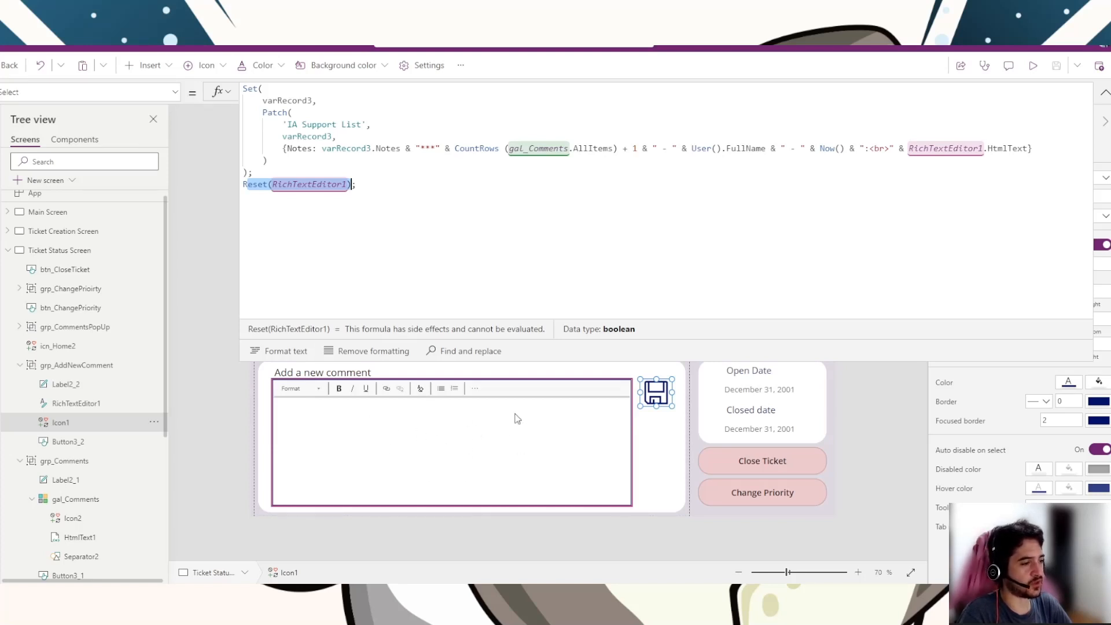
pyautogui.click(482, 205)
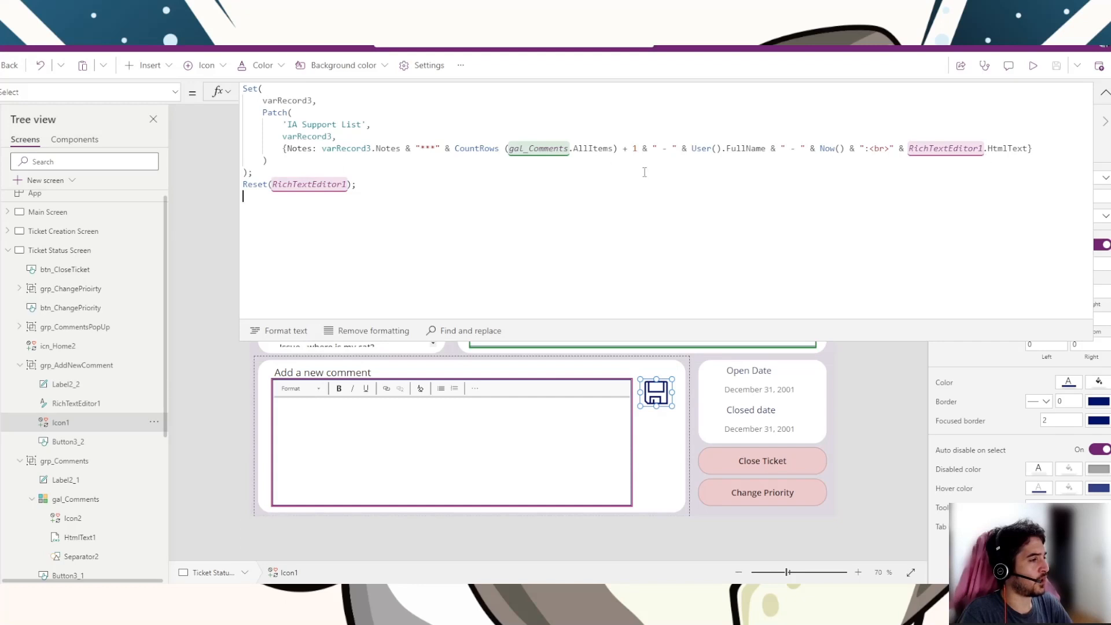
pyautogui.moveTo(257, 171); pyautogui.dragTo(226, 95)
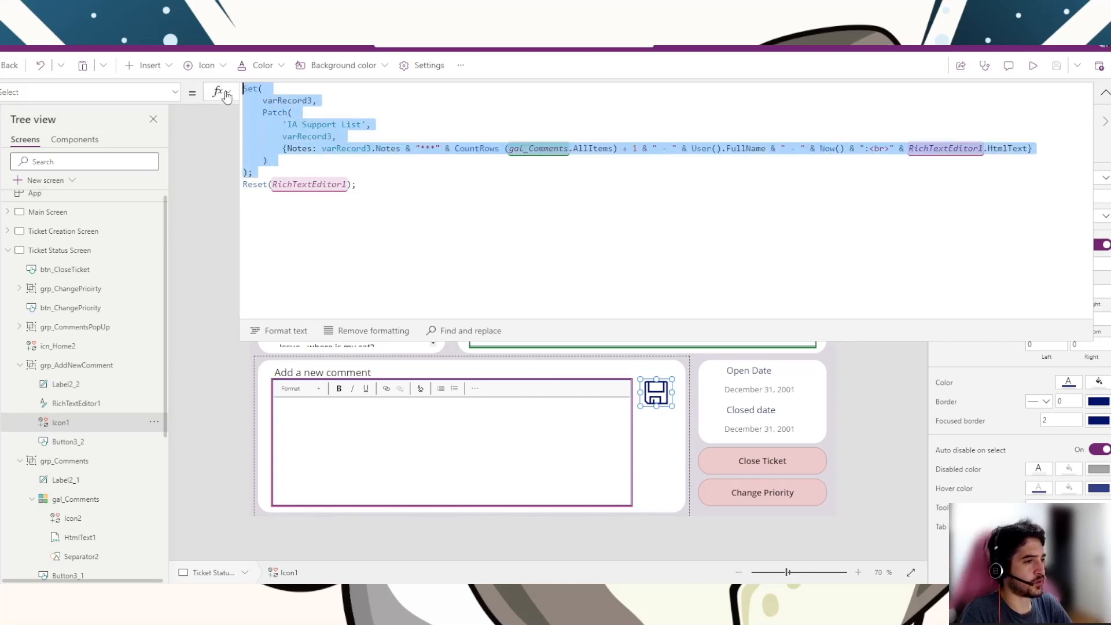
pyautogui.click(248, 172)
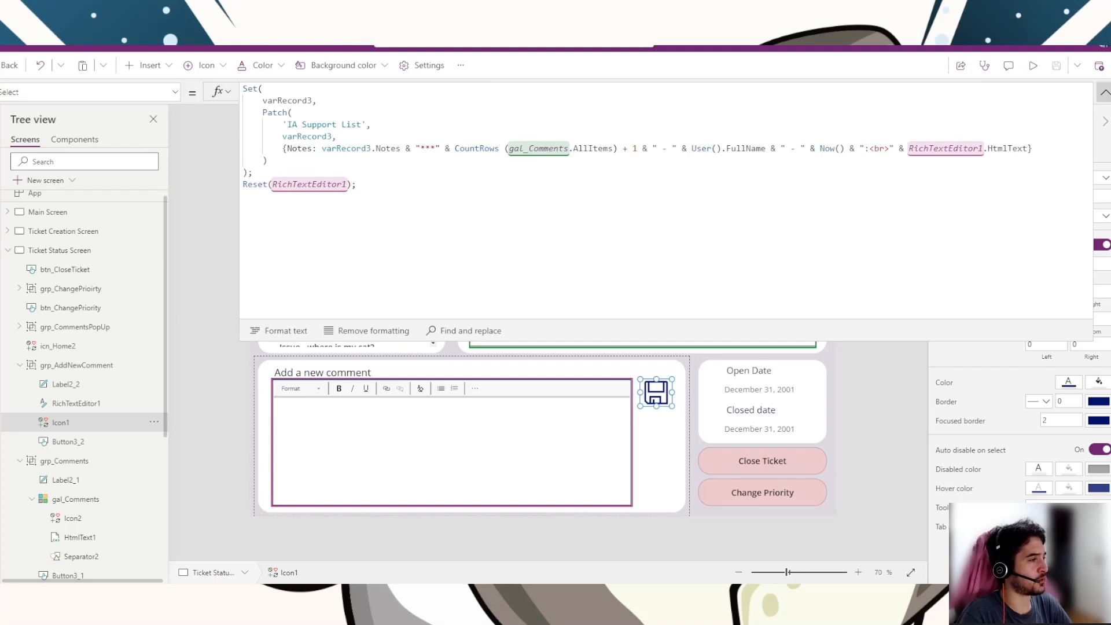
pyautogui.click(1105, 92)
pyautogui.click(854, 315)
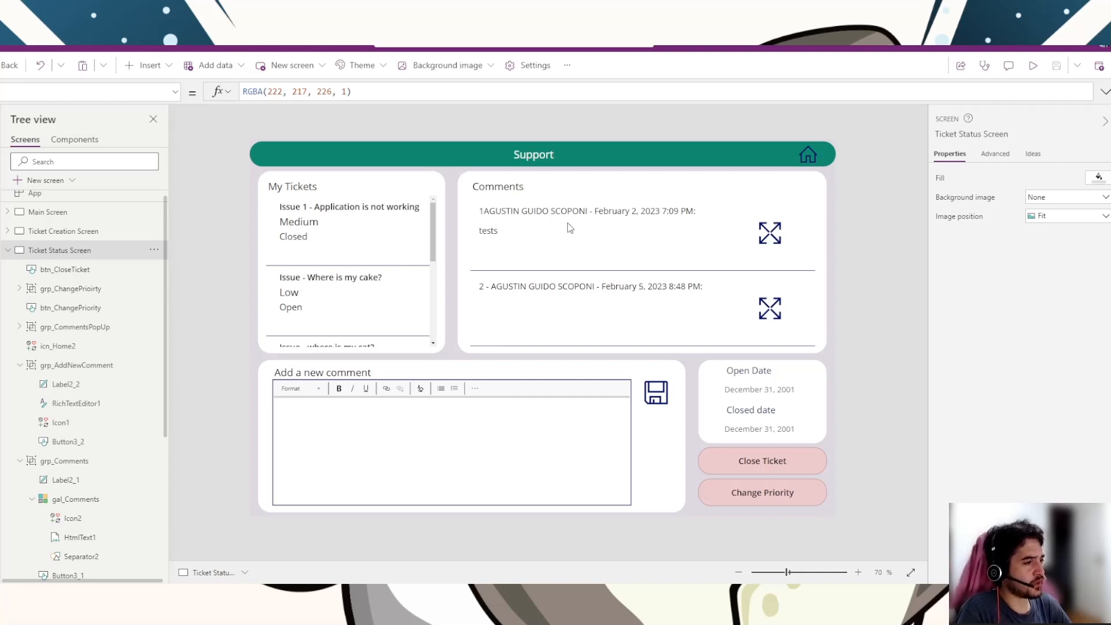
# Step: Check the OnSelect formula of the expand icon Icon2 in the comments gallery
pyautogui.click(627, 250)
pyautogui.click(769, 237)
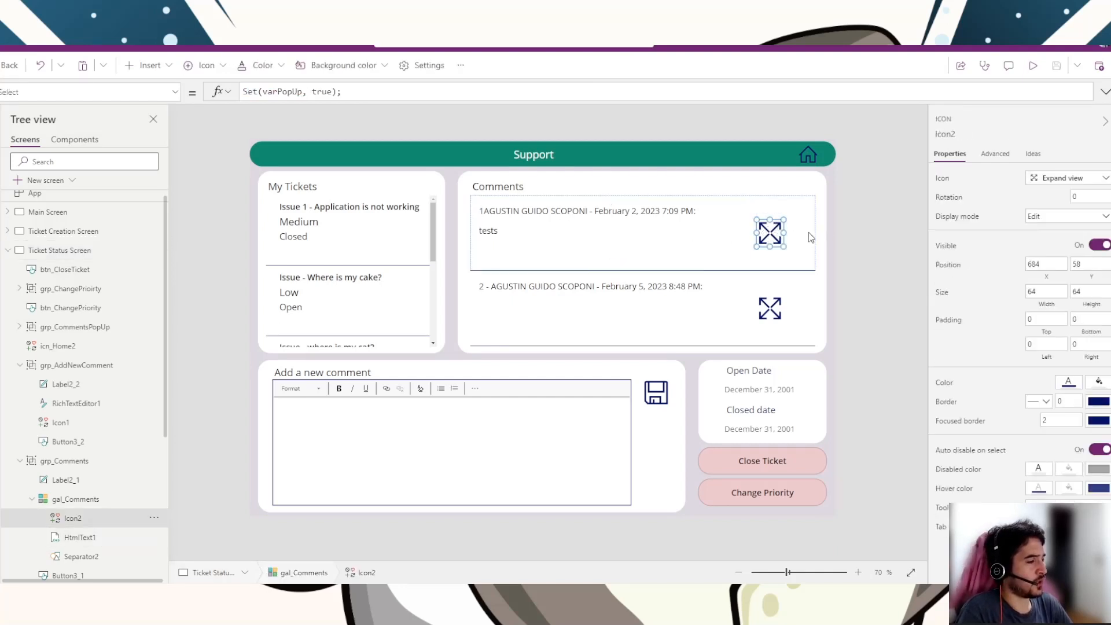
pyautogui.click(764, 237)
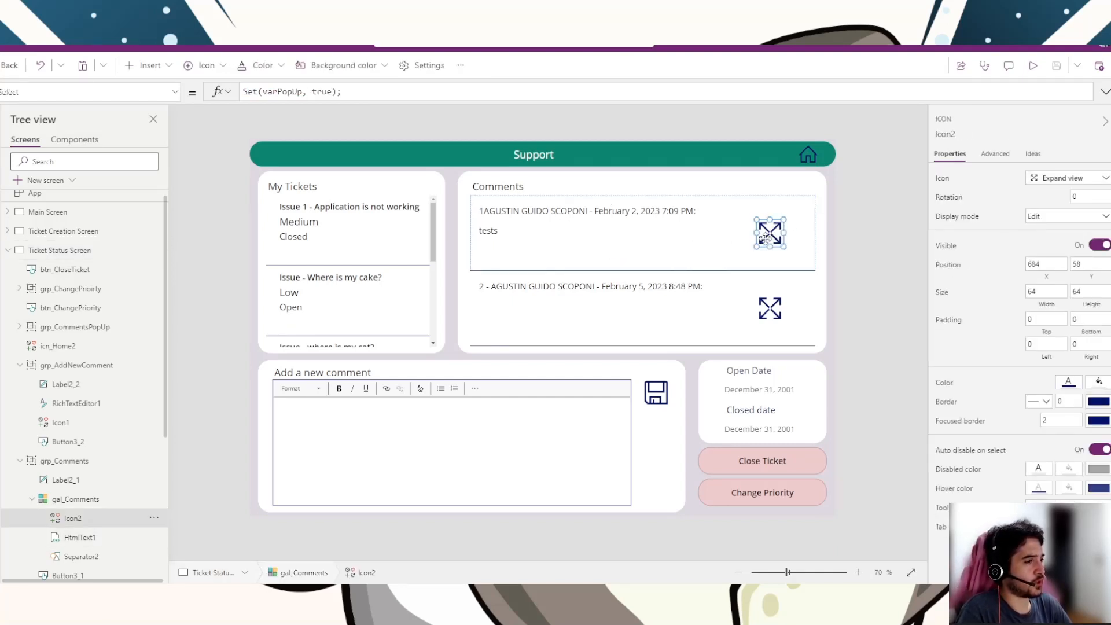
pyautogui.click(267, 98)
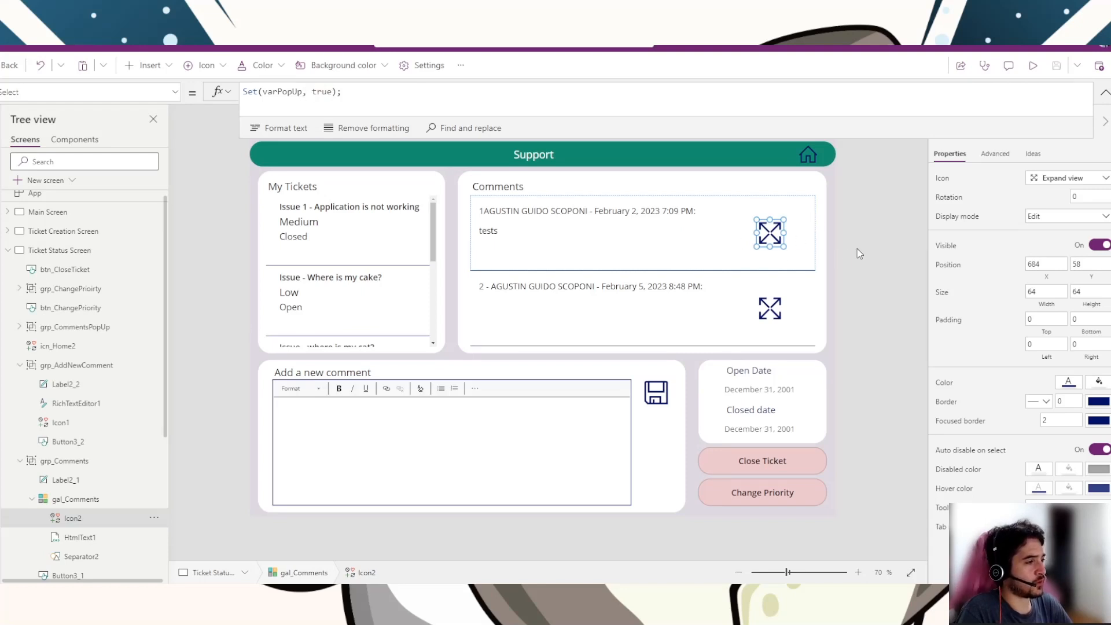
pyautogui.click(856, 252)
# Step: Open the first comment in the Comments pop-up and check the HtmlText2 formula that displays the selected comment
pyautogui.click(771, 235)
pyautogui.keyDown('alt'); pyautogui.click(772, 236); pyautogui.keyUp('alt')
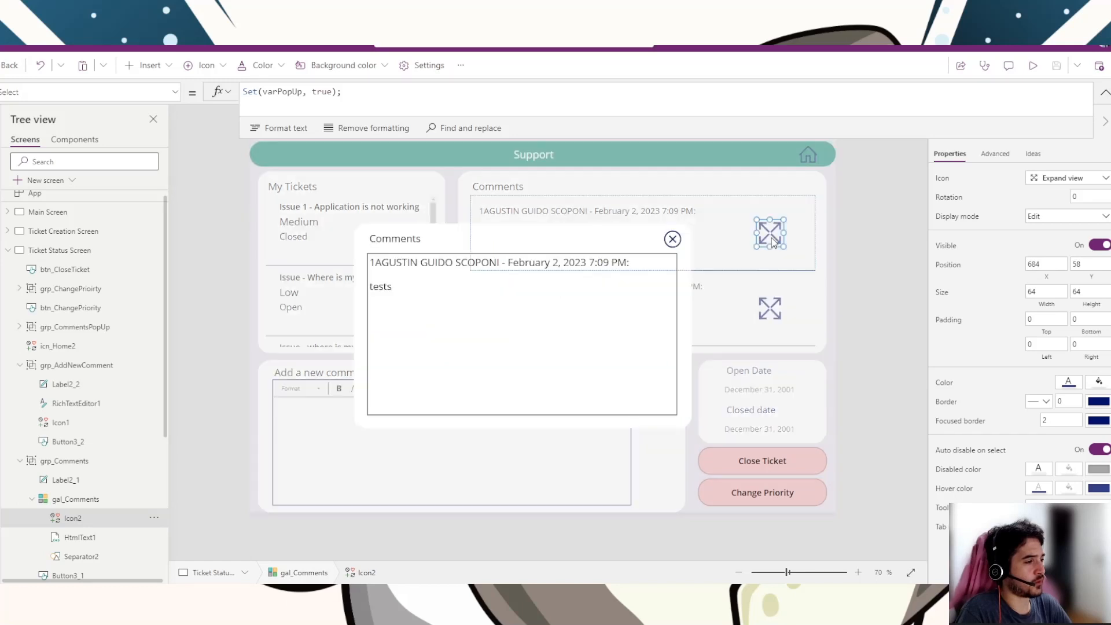
pyautogui.click(479, 301)
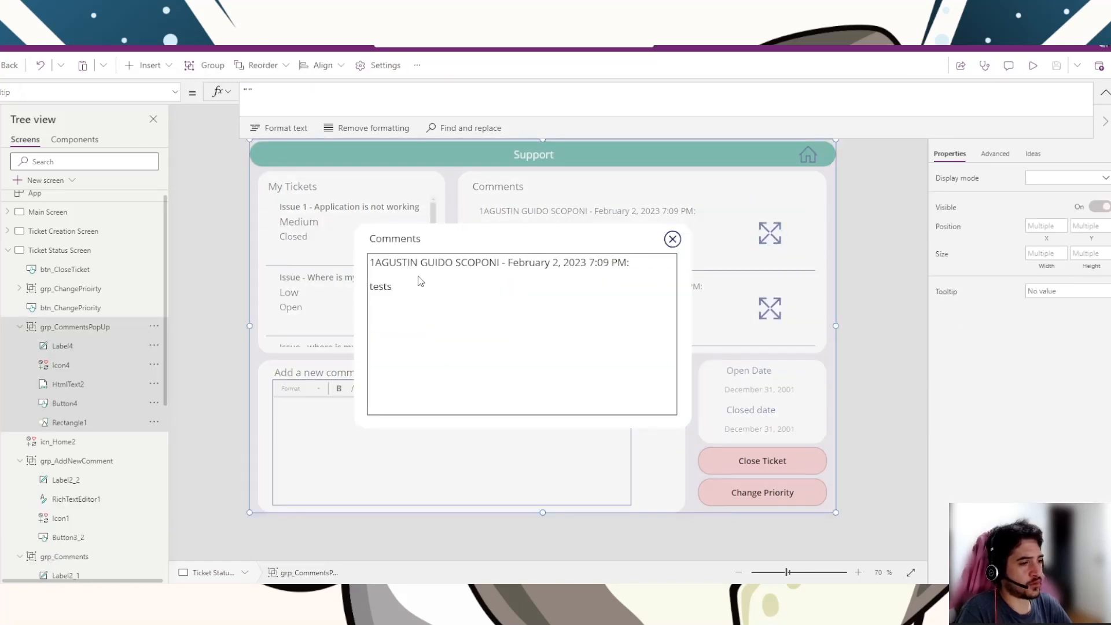
pyautogui.click(553, 284)
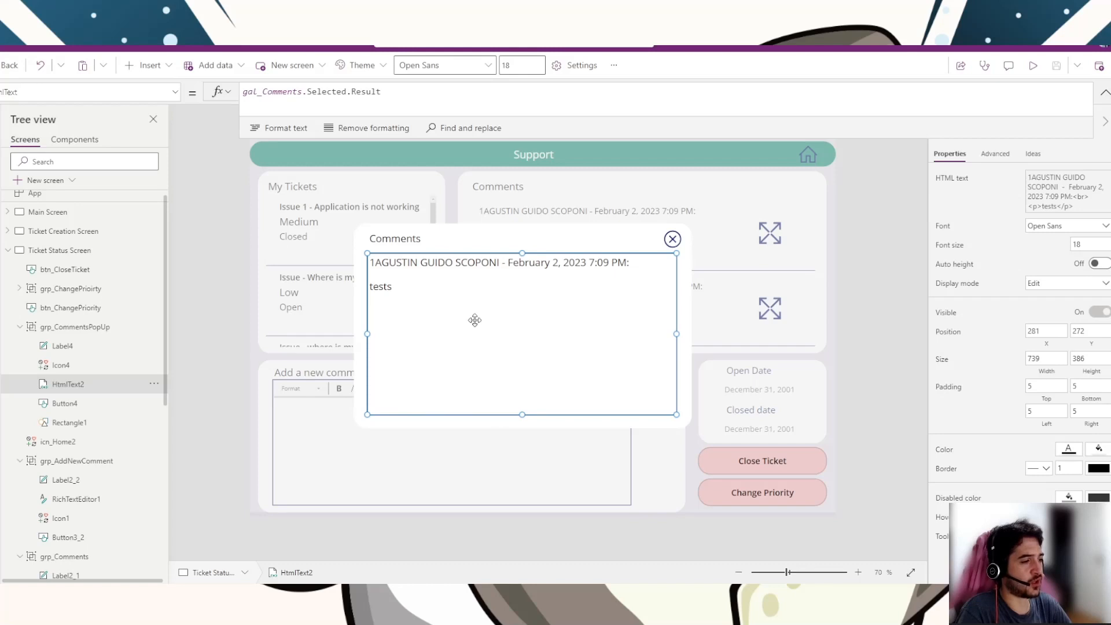
# Step: Inspect the close icon Icon4's formula, HtmlText2, Button4, Rectangle1 and Label4 in grp_CommentsPopUp, and close the pop-up
pyautogui.click(672, 240)
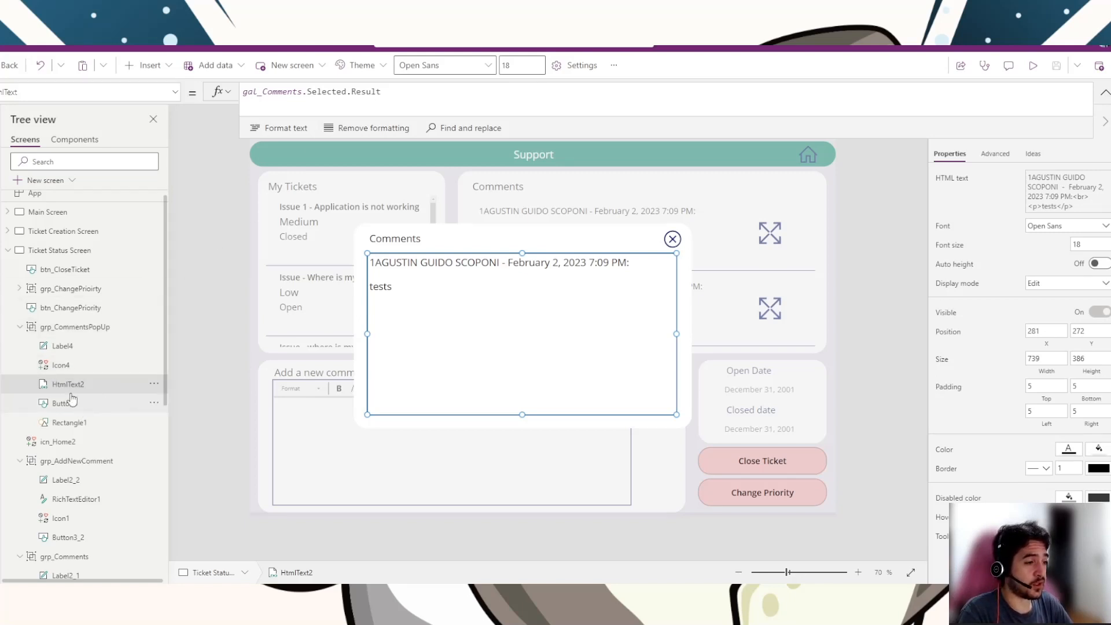
pyautogui.click(60, 364)
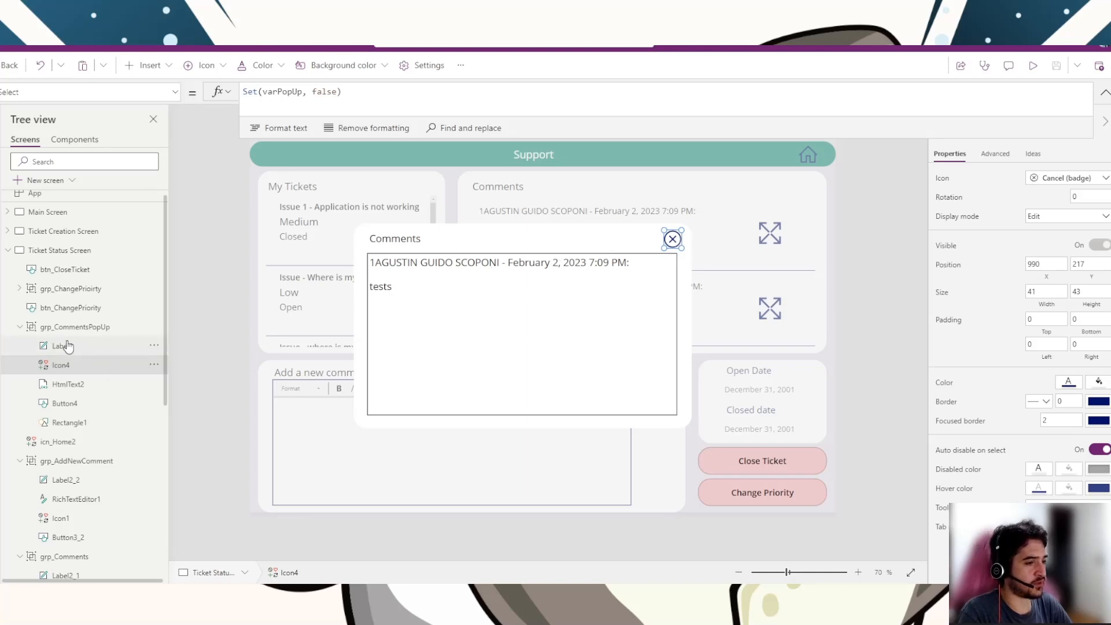
pyautogui.click(91, 328)
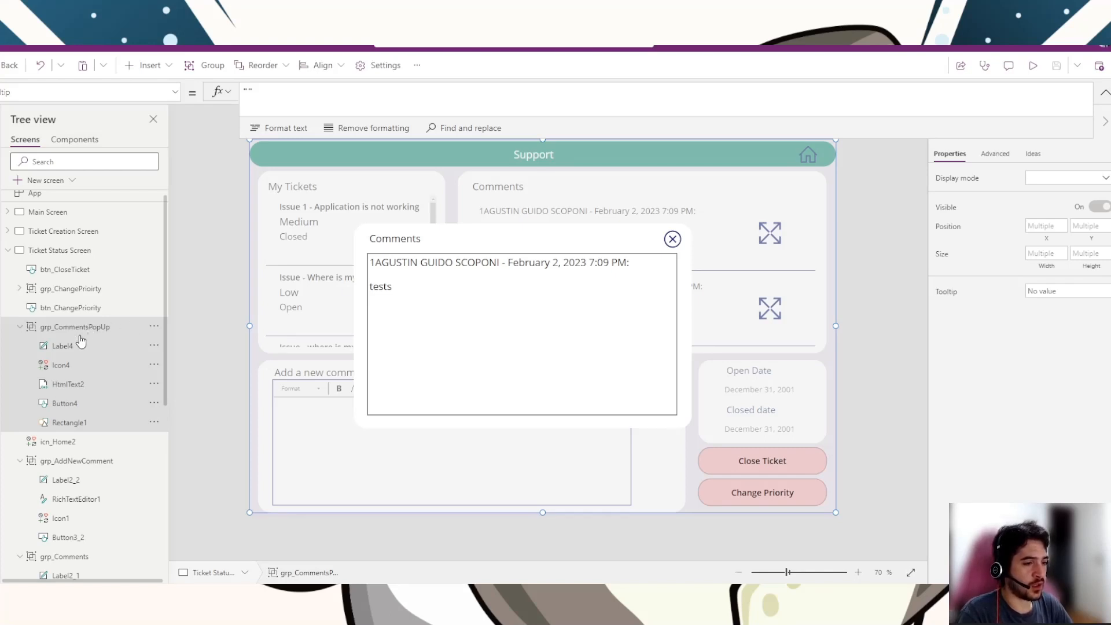
pyautogui.click(81, 384)
pyautogui.click(74, 403)
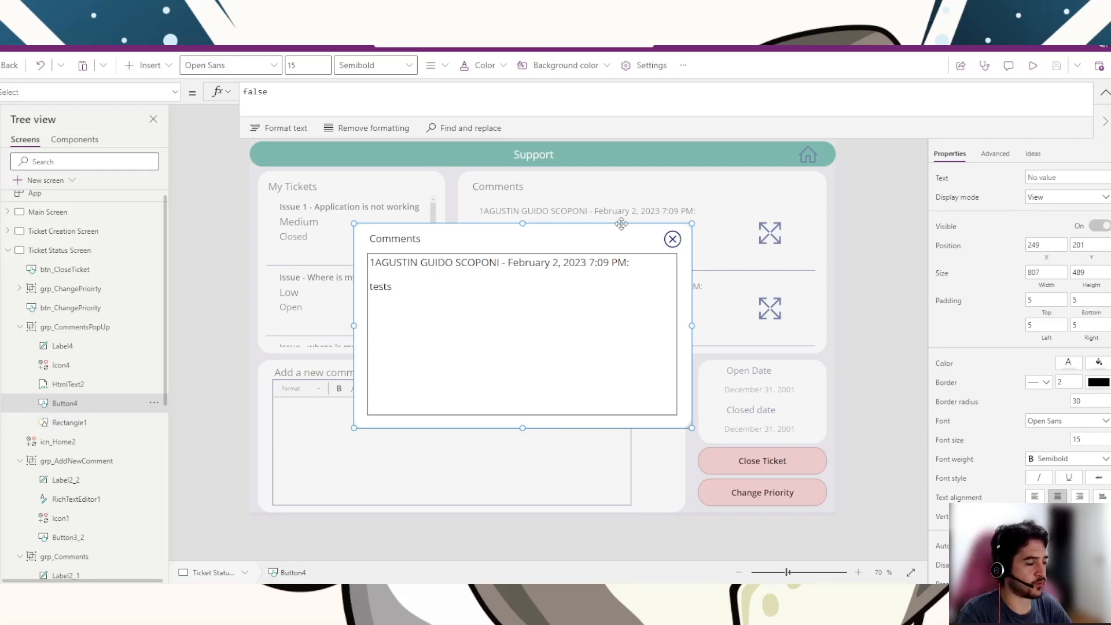
pyautogui.click(81, 426)
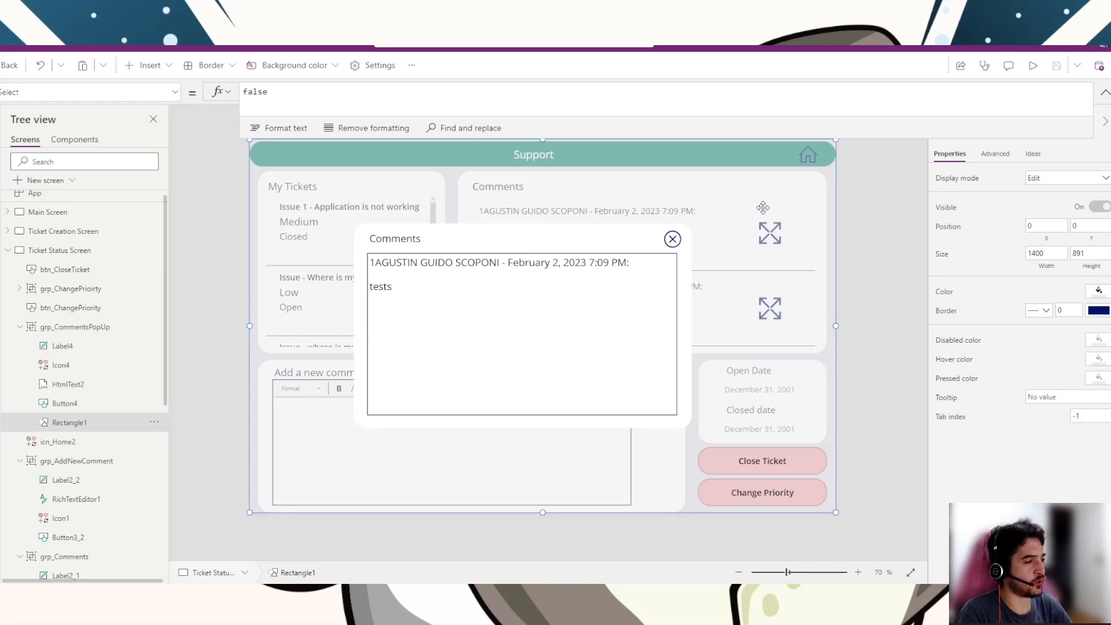
pyautogui.click(63, 346)
pyautogui.click(78, 327)
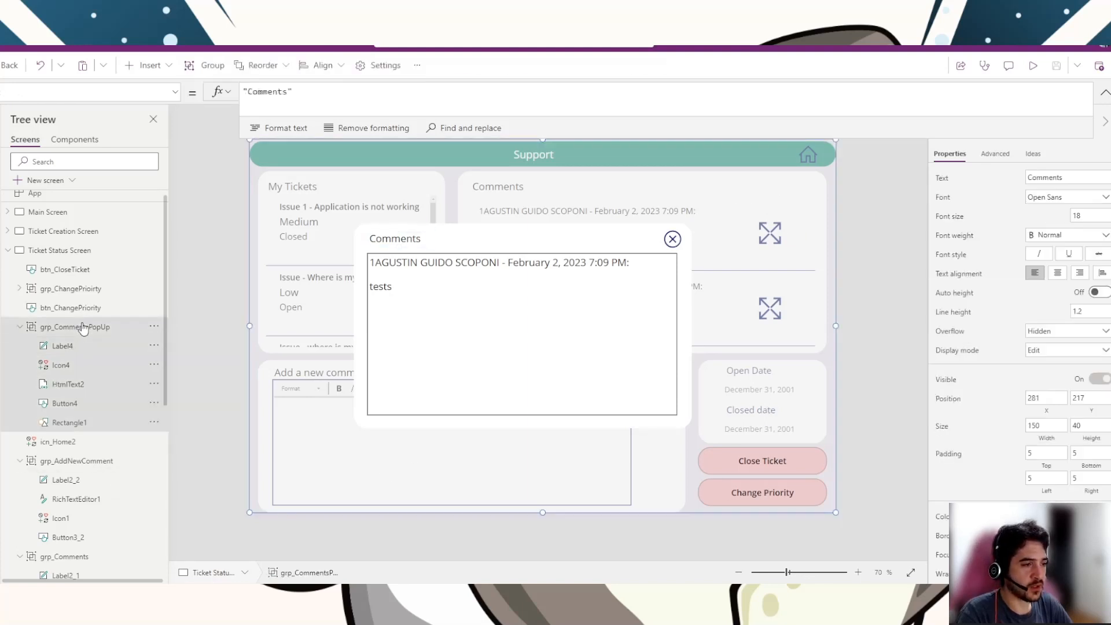
pyautogui.keyDown('alt'); pyautogui.click(672, 239); pyautogui.keyUp('alt')
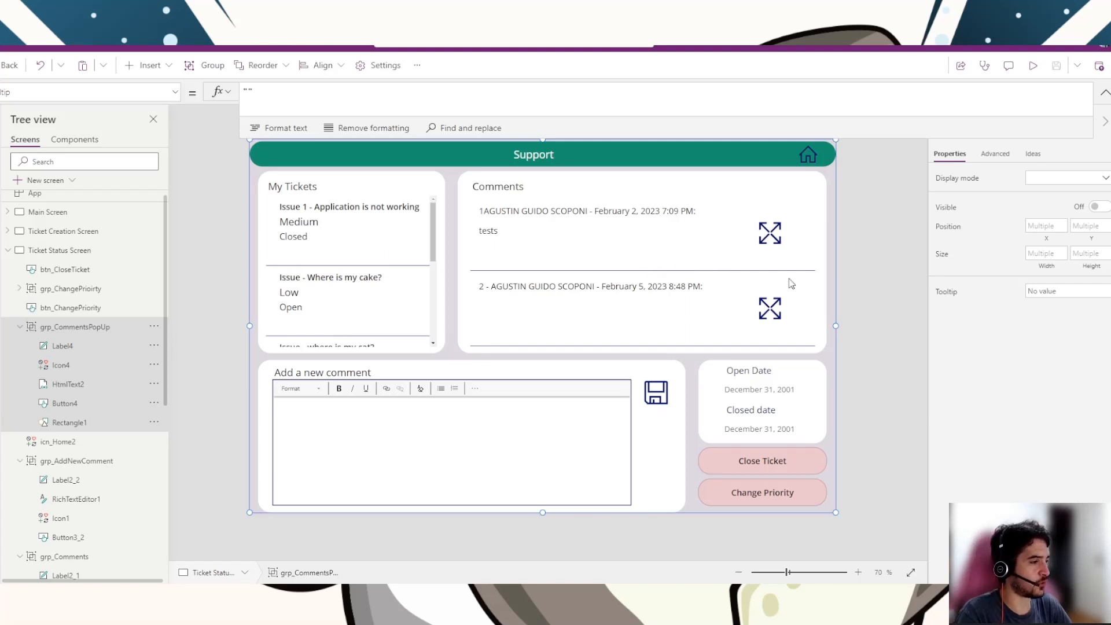
pyautogui.click(857, 286)
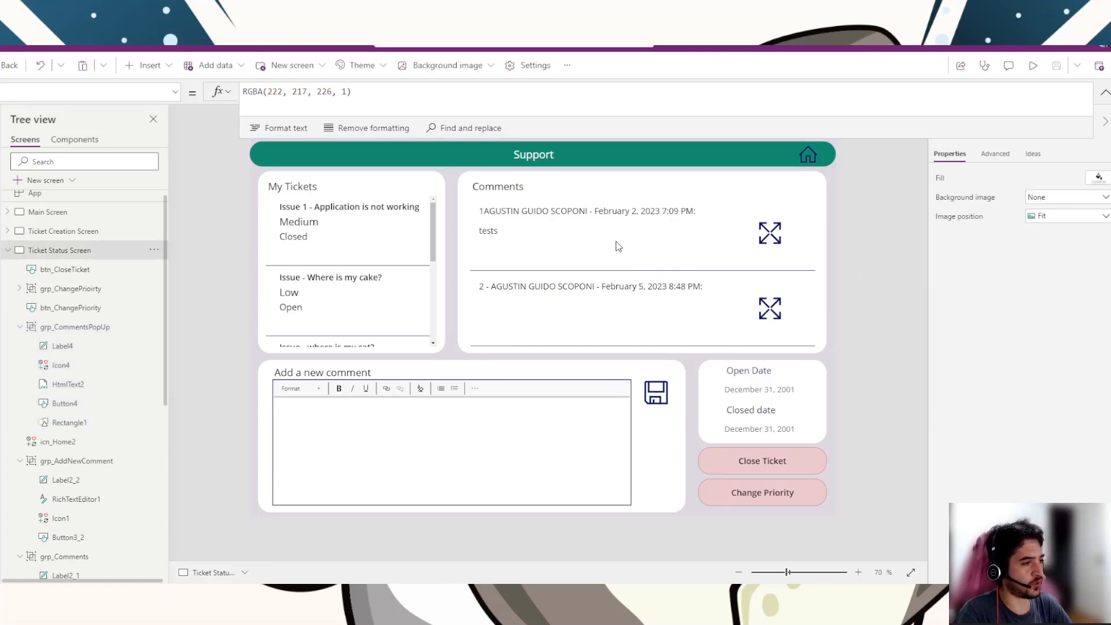
# Step: Try out the first comment's expand icon by opening, closing and reopening the Comments pop-up
pyautogui.keyDown('alt'); pyautogui.click(771, 236); pyautogui.keyUp('alt')
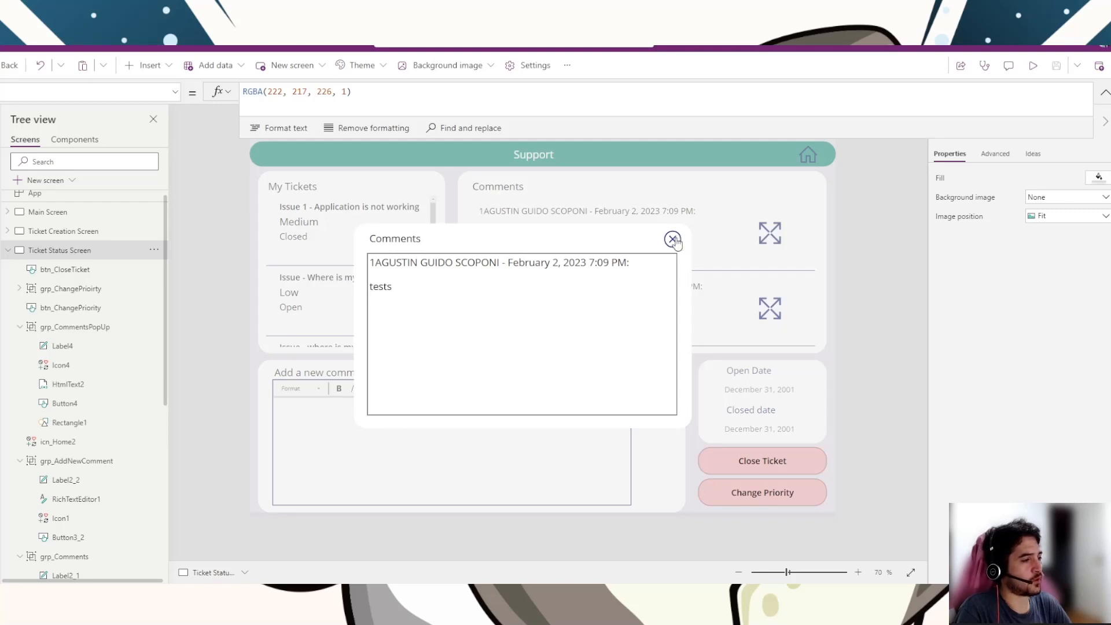
pyautogui.keyDown('alt'); pyautogui.click(672, 239); pyautogui.keyUp('alt')
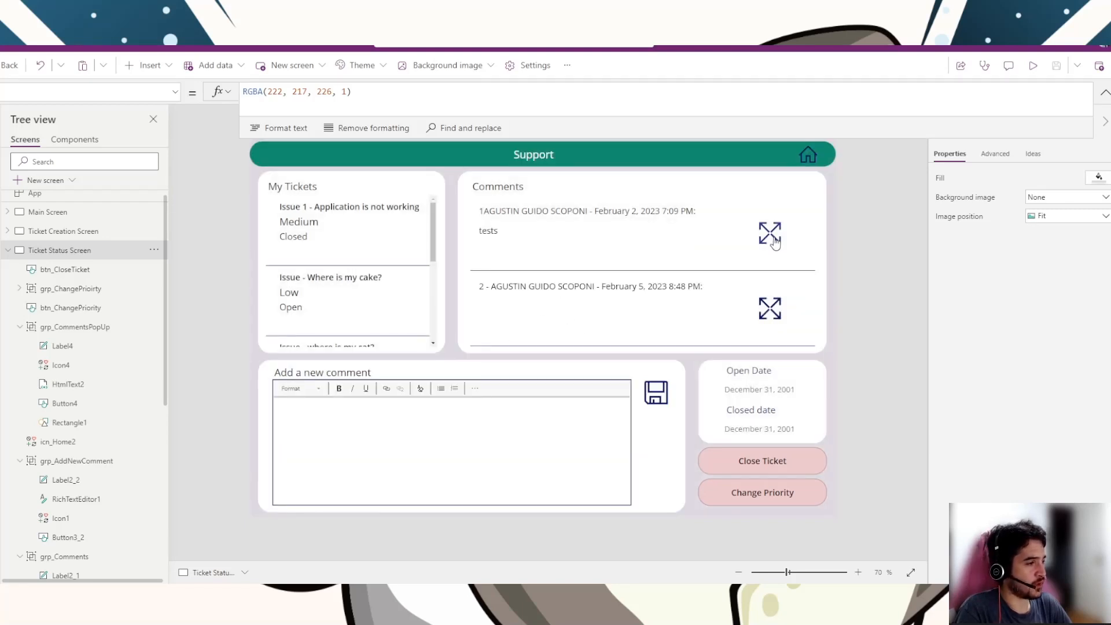
pyautogui.keyDown('alt'); pyautogui.click(773, 237); pyautogui.keyUp('alt')
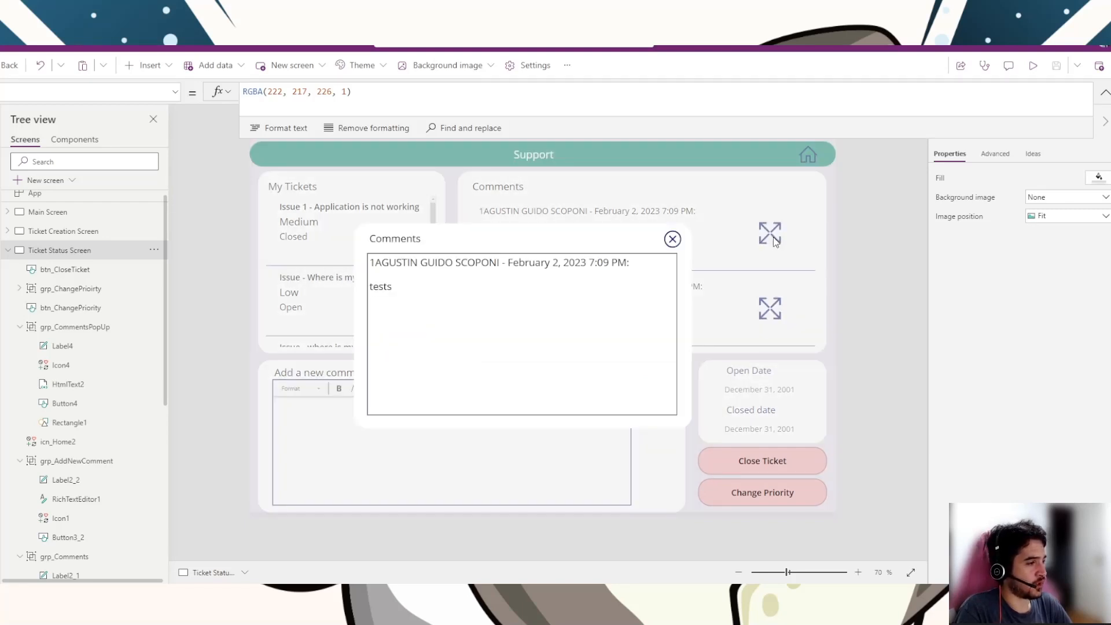
# Step: Check the Visible formula of grp_CommentsPopUp and its varPopUp variable, and close the pop-up
pyautogui.click(67, 337)
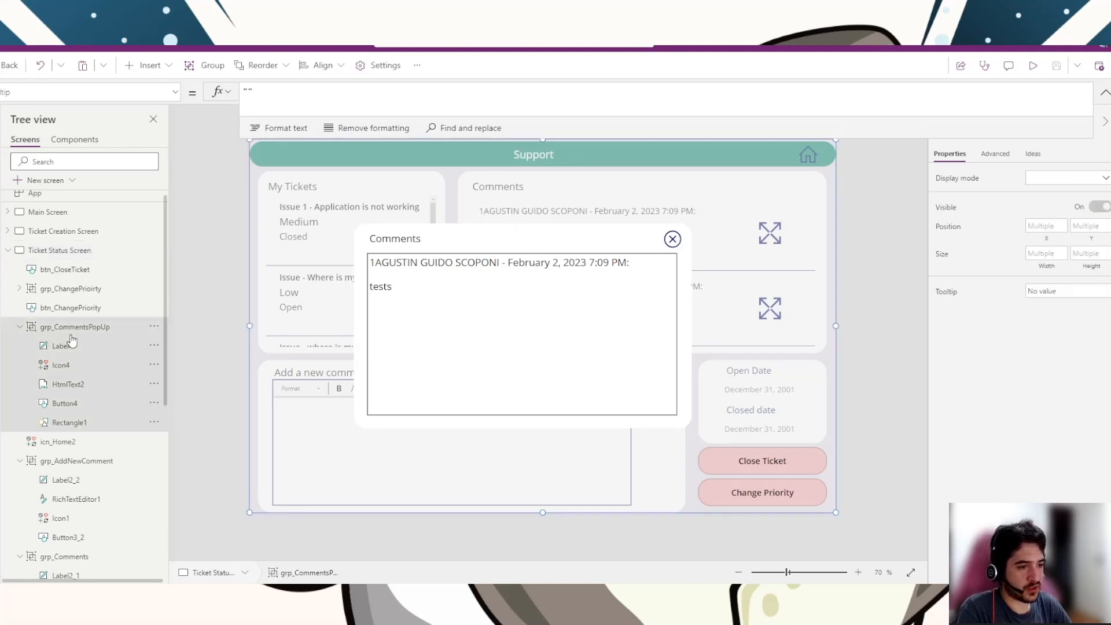
pyautogui.click(173, 92)
pyautogui.click(58, 252)
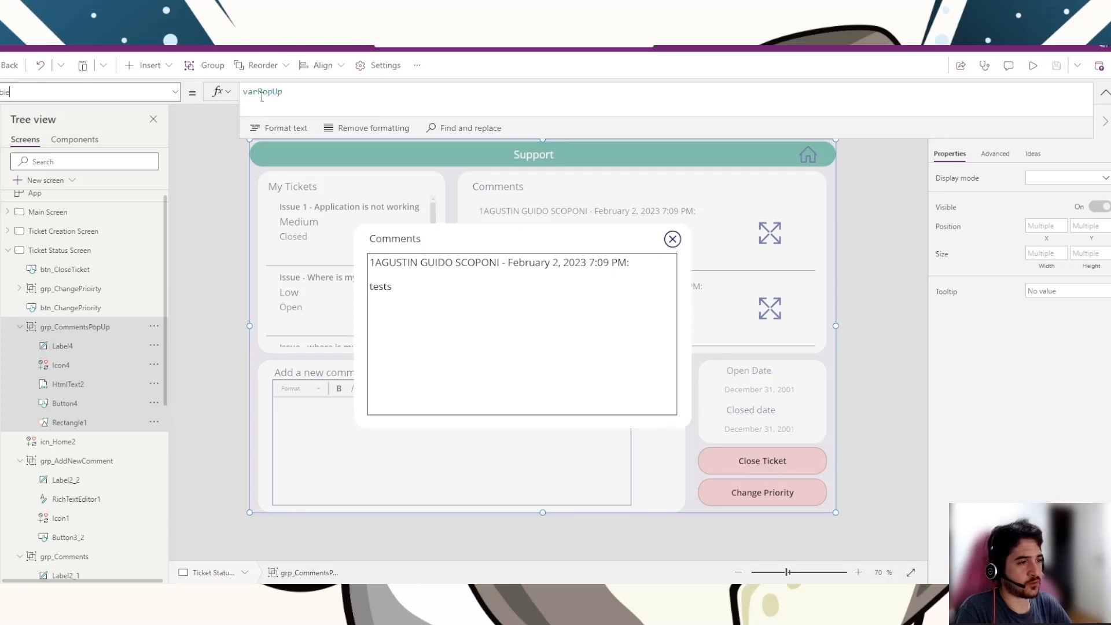
pyautogui.doubleClick(269, 93)
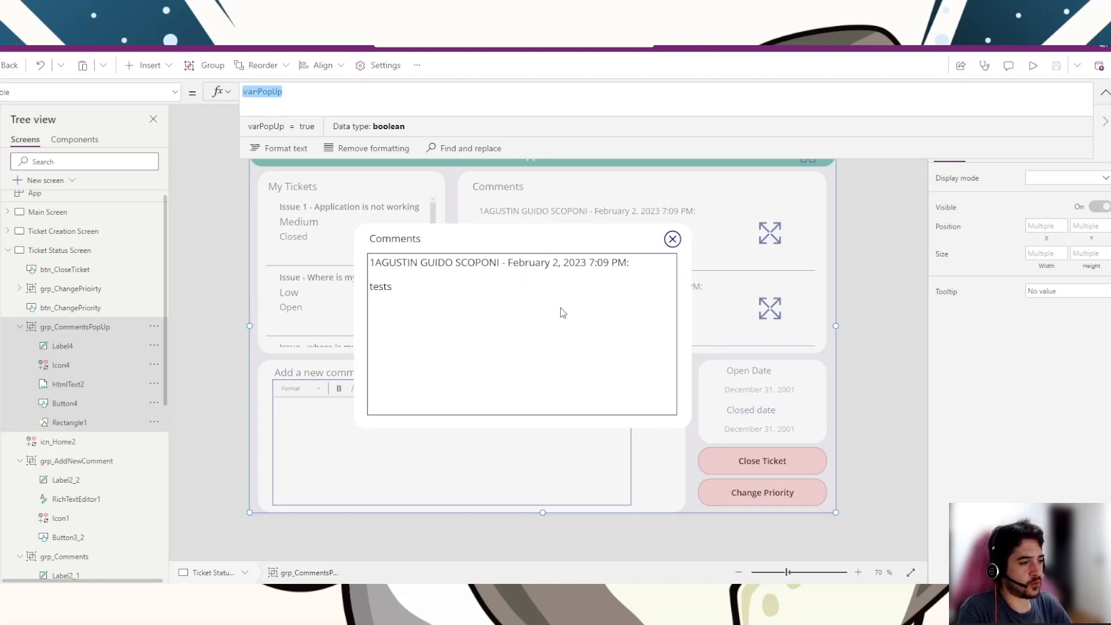
pyautogui.click(672, 240)
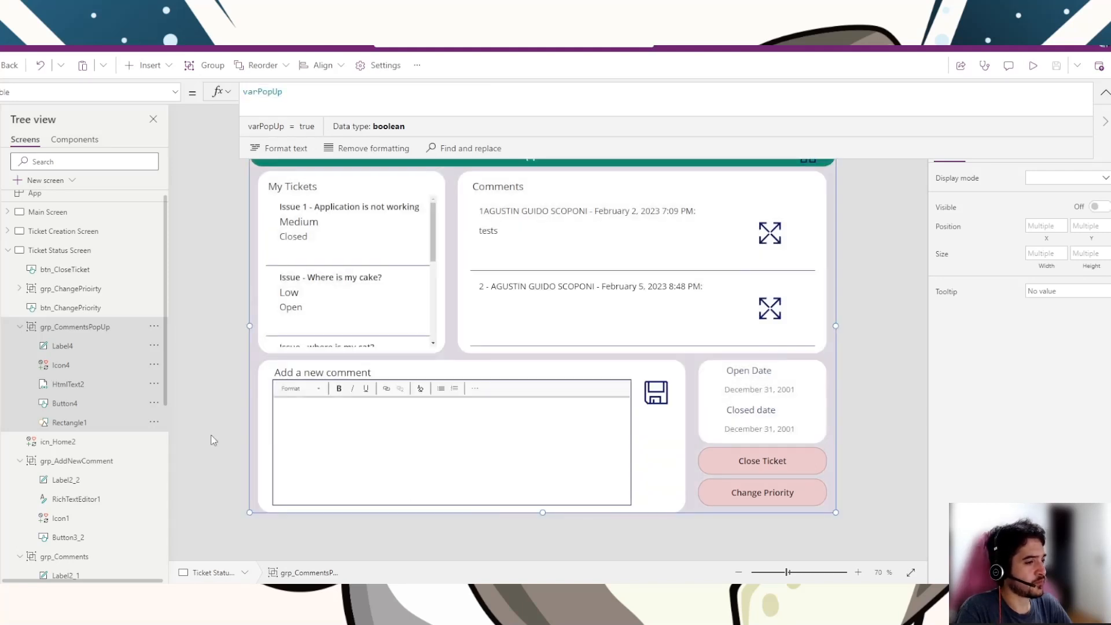
pyautogui.click(236, 347)
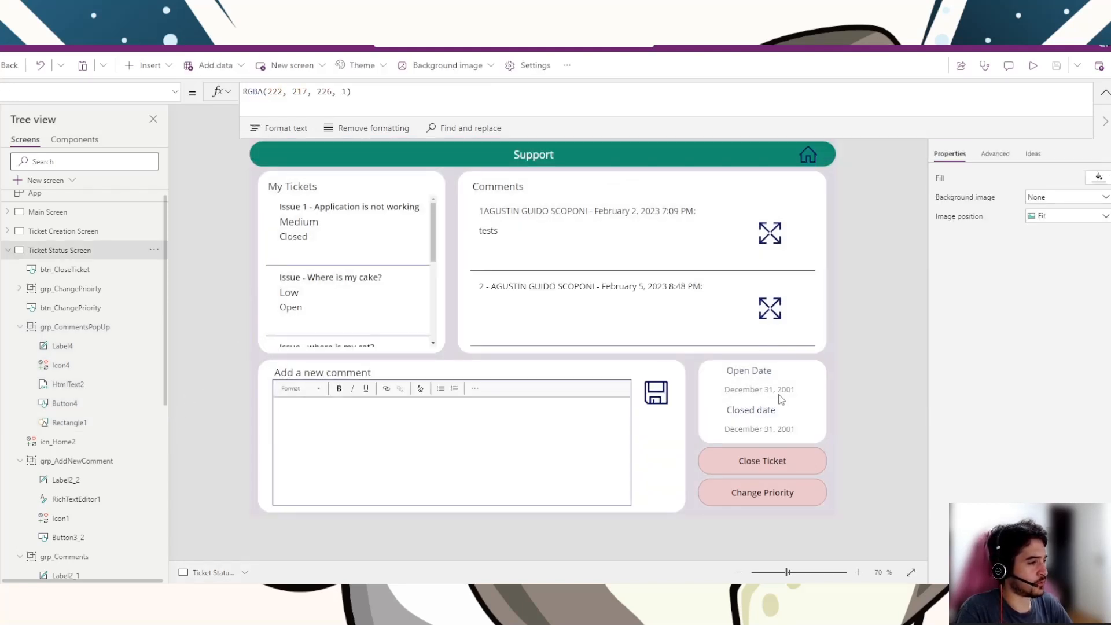
# Step: Inspect Form4 in grp_Dates, including its data source and field list, and close the field list
pyautogui.click(797, 386)
pyautogui.click(822, 406)
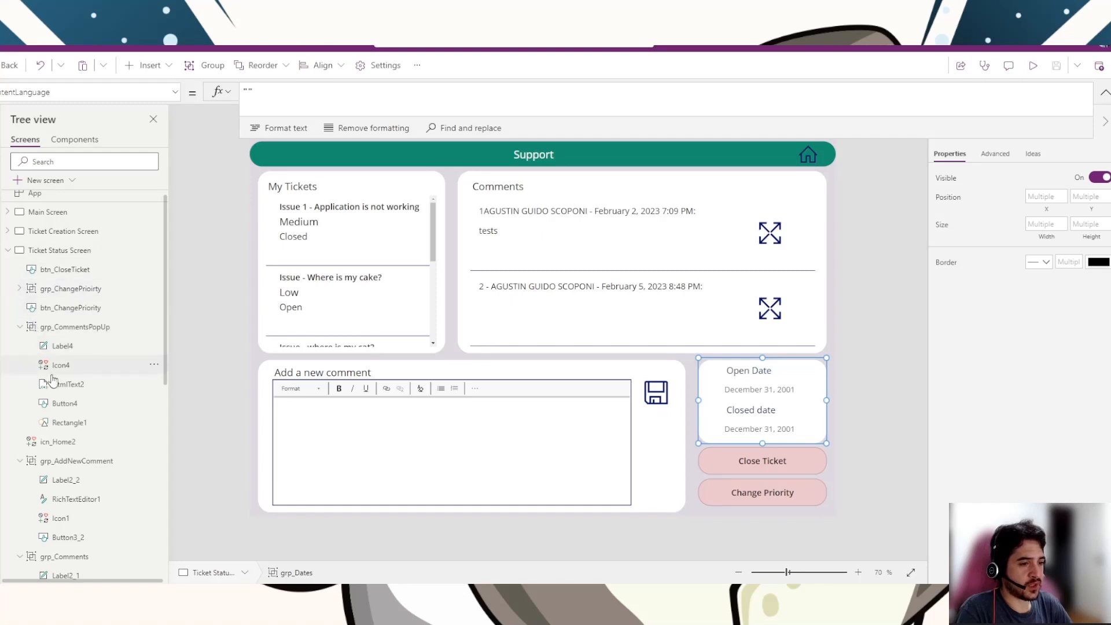
pyautogui.scroll(-3, 96, 433)
pyautogui.scroll(-4, 93, 428)
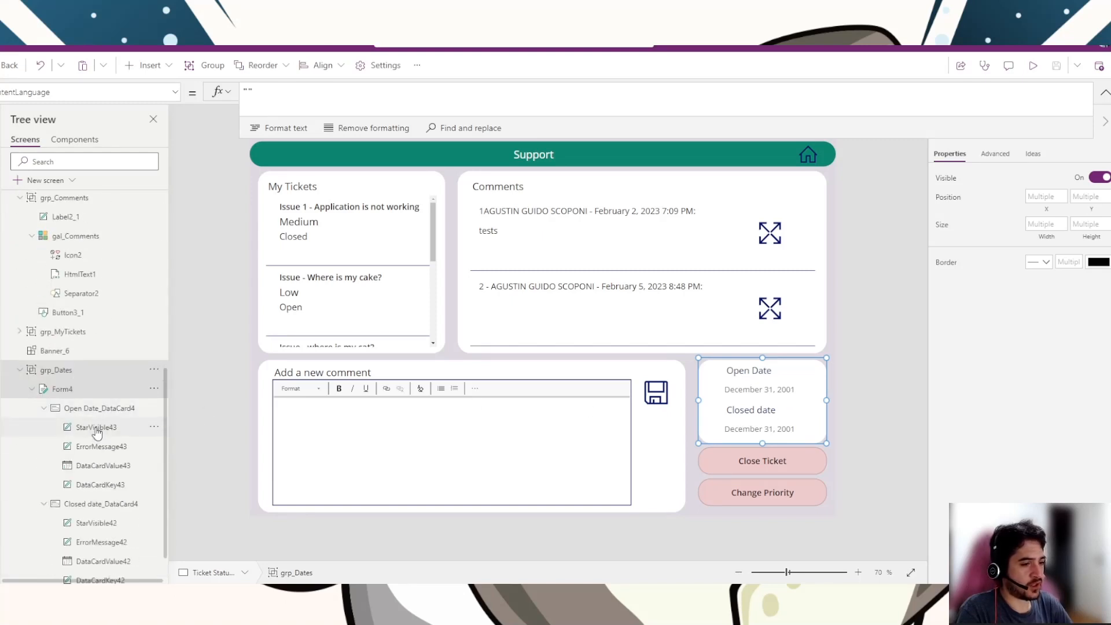
pyautogui.click(63, 339)
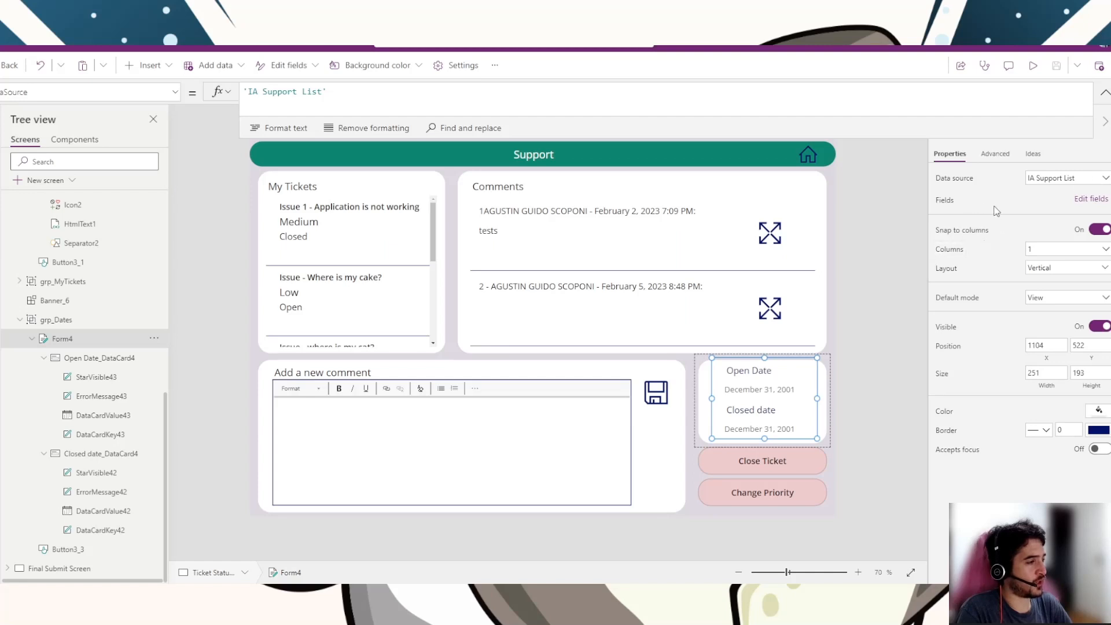
pyautogui.click(1095, 200)
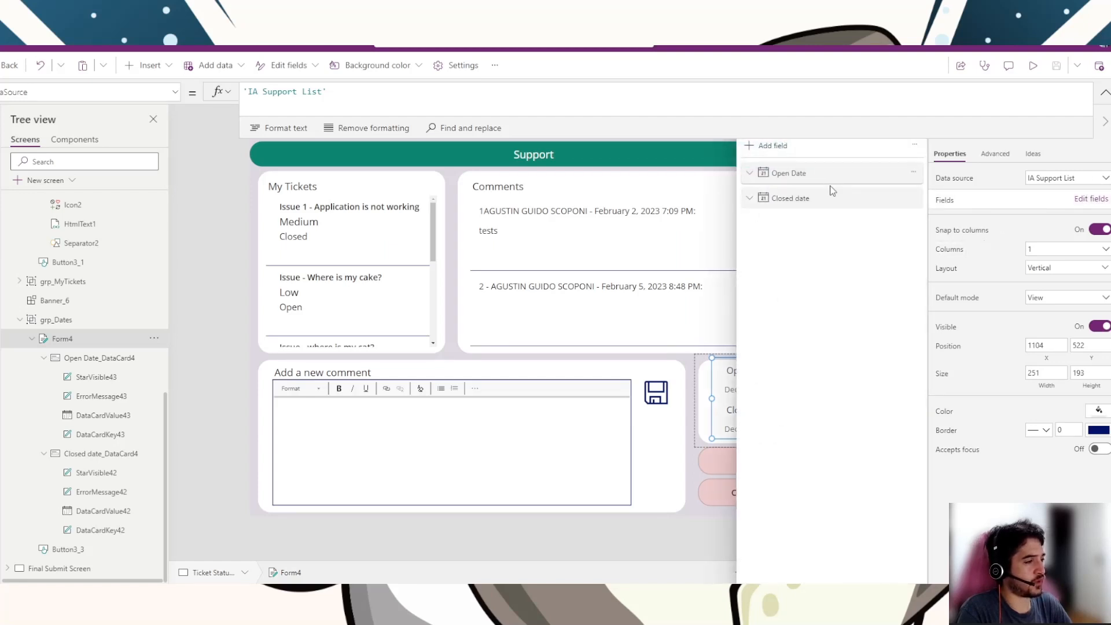
pyautogui.click(1102, 95)
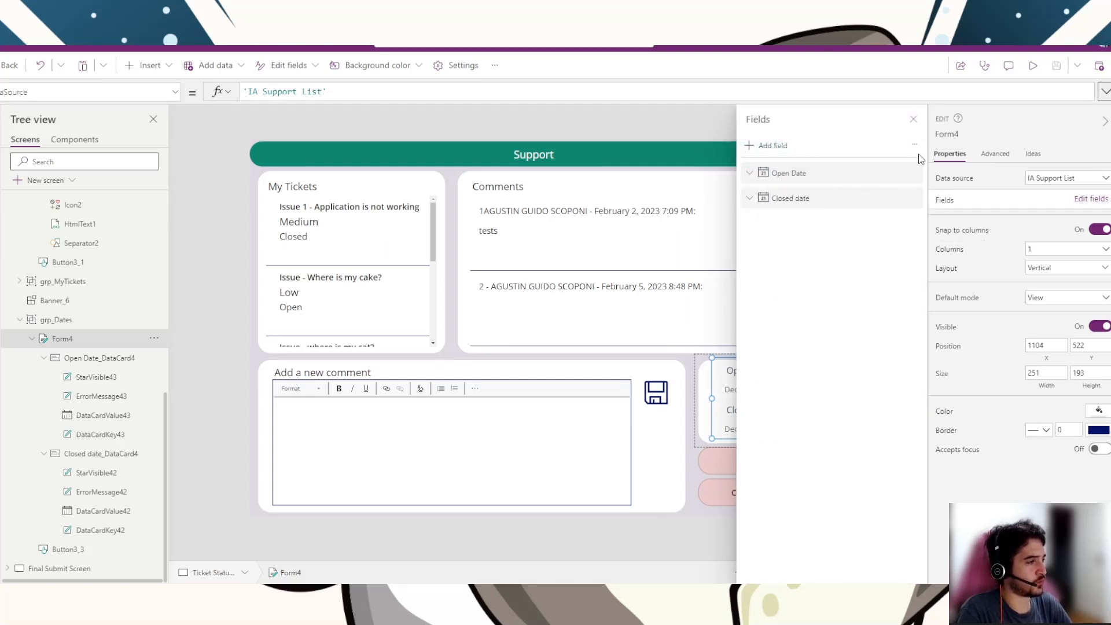
pyautogui.click(918, 119)
pyautogui.click(837, 460)
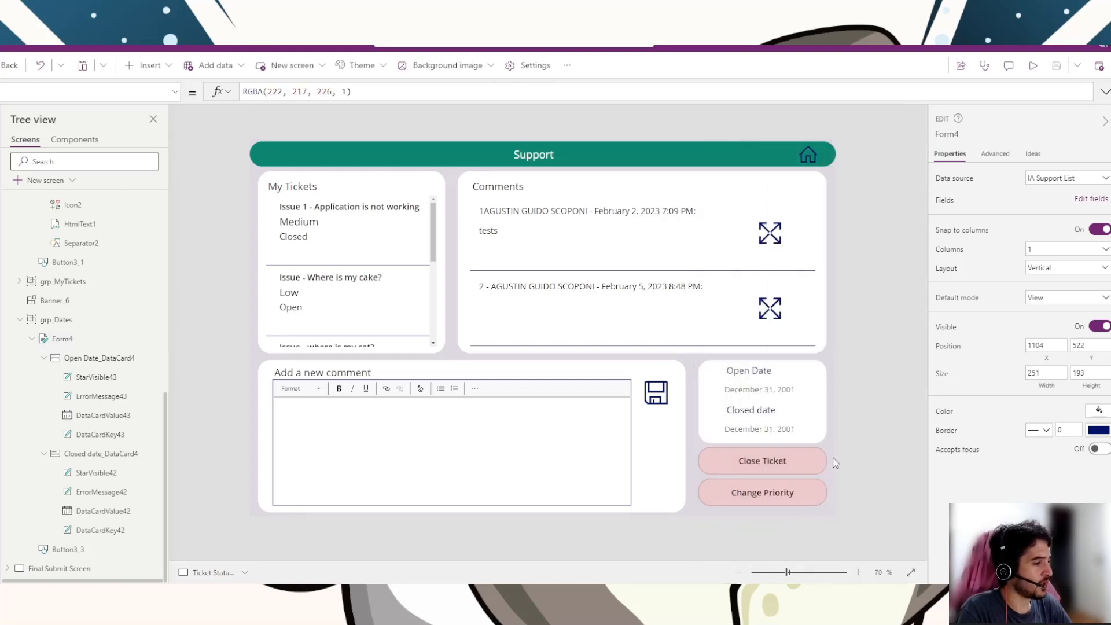
# Step: Show the full OnSelect formula of btn_CloseTicket and highlight its Patch statement
pyautogui.click(772, 465)
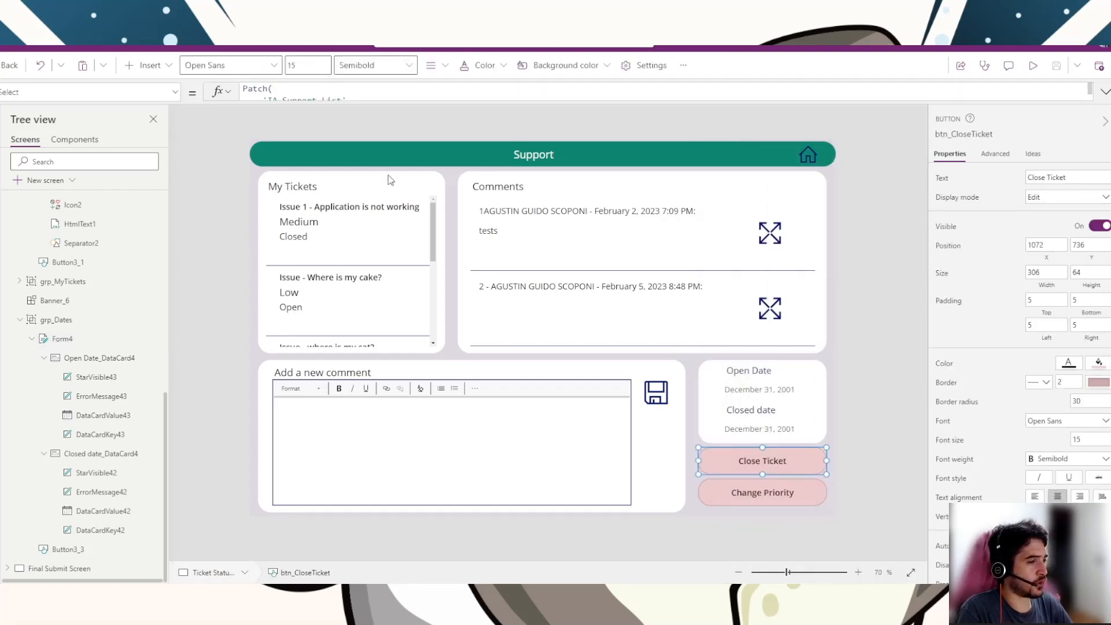
pyautogui.click(413, 100)
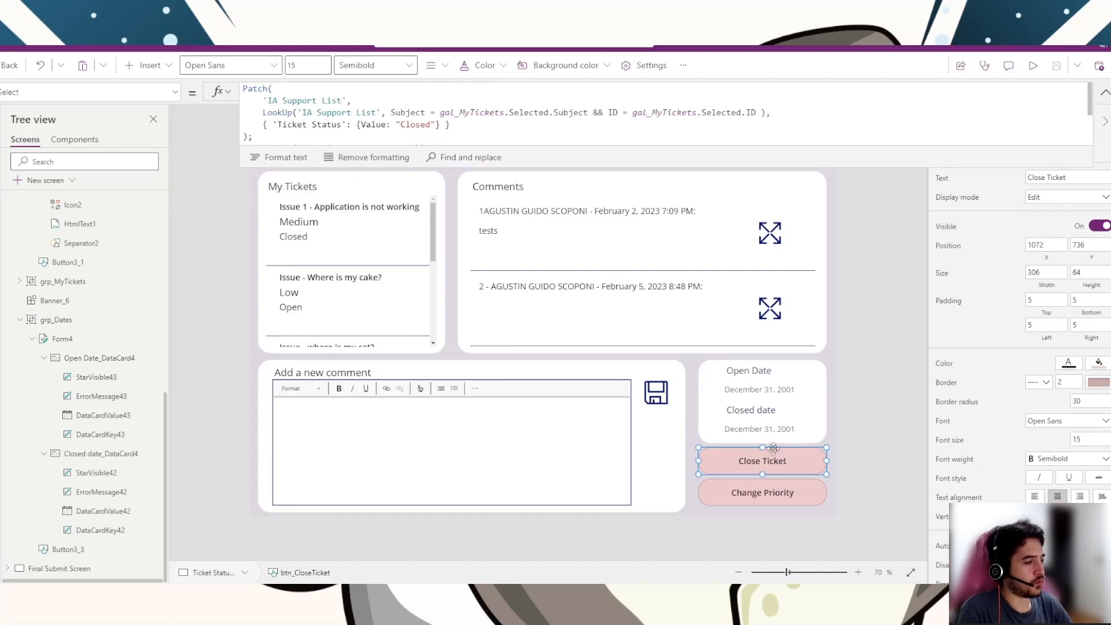
pyautogui.moveTo(557, 167); pyautogui.dragTo(542, 260)
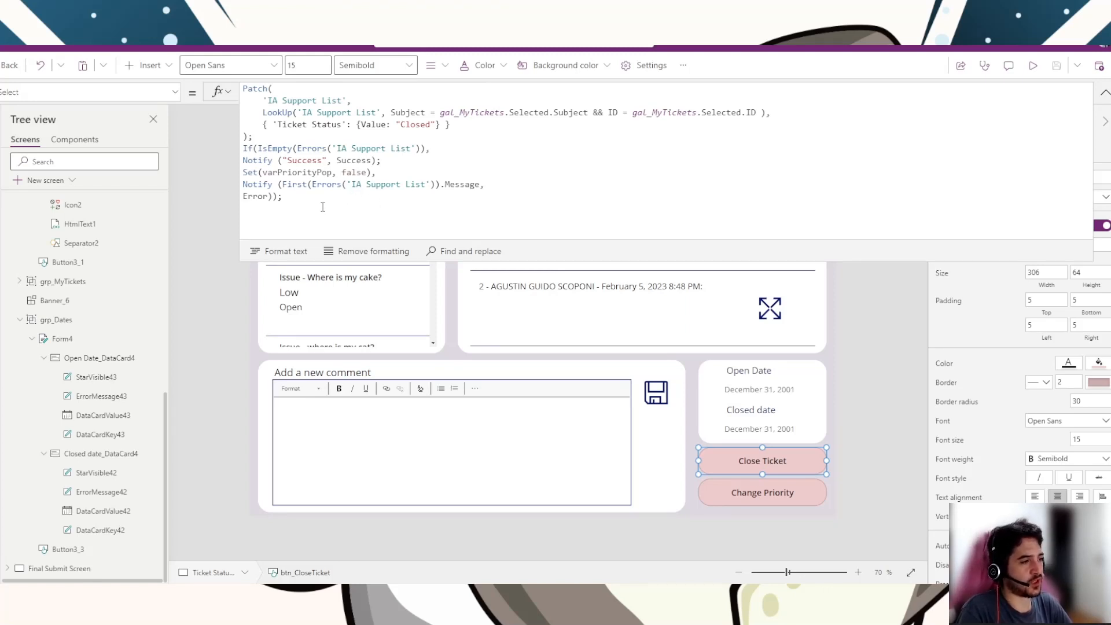
pyautogui.click(292, 203)
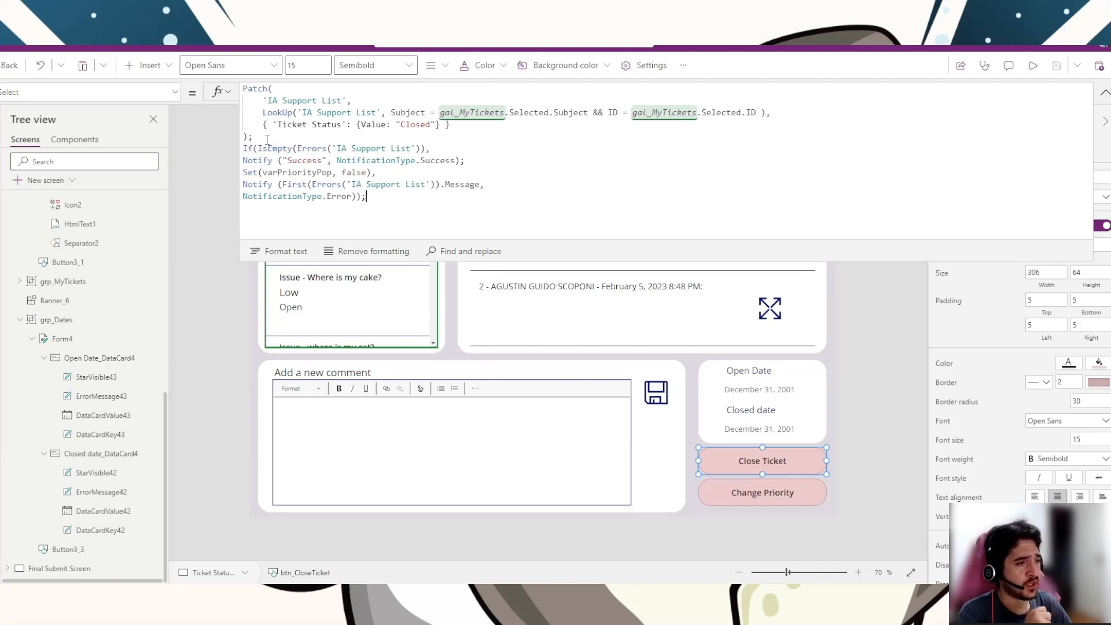
pyautogui.moveTo(255, 136); pyautogui.dragTo(235, 92)
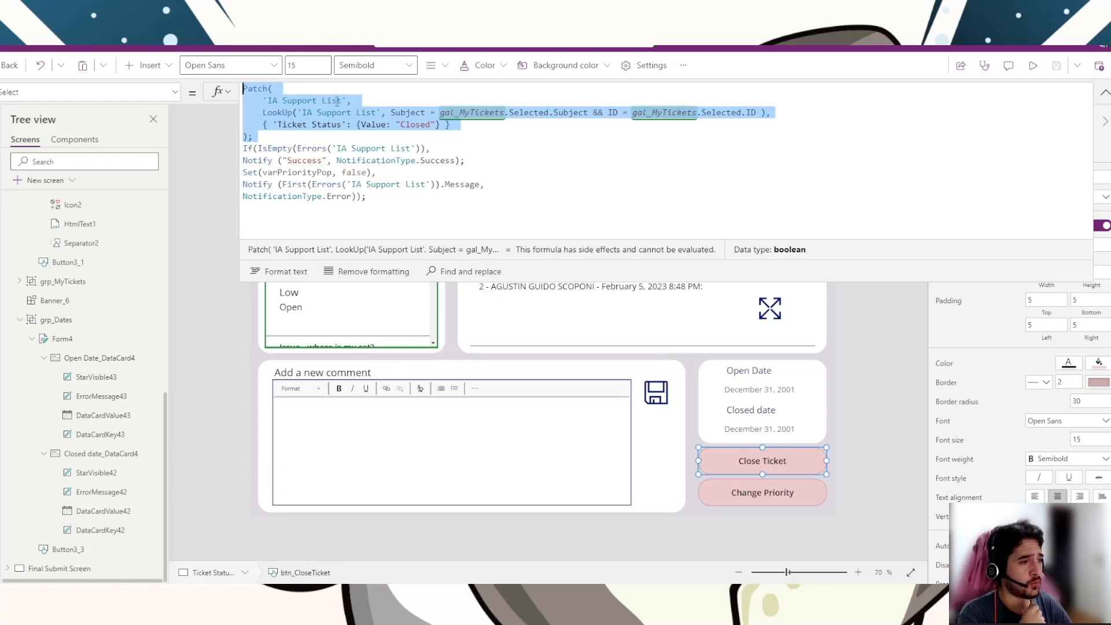
# Step: Examine the LookUp on 'IA Support List' in the Close Ticket formula, with its Subject and ID conditions, and collapse the formula
pyautogui.moveTo(265, 100); pyautogui.dragTo(362, 114)
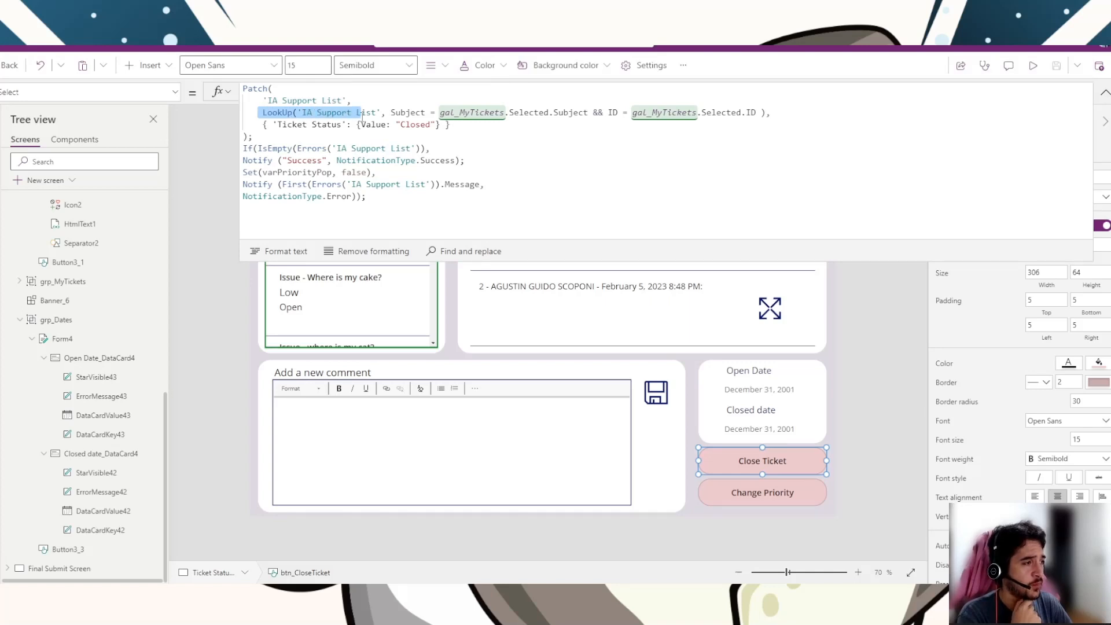
pyautogui.click(295, 112)
pyautogui.moveTo(293, 112)
pyautogui.mouseDown()
pyautogui.moveTo(377, 112)
pyautogui.moveTo(301, 111)
pyautogui.mouseUp()
pyautogui.click(296, 112)
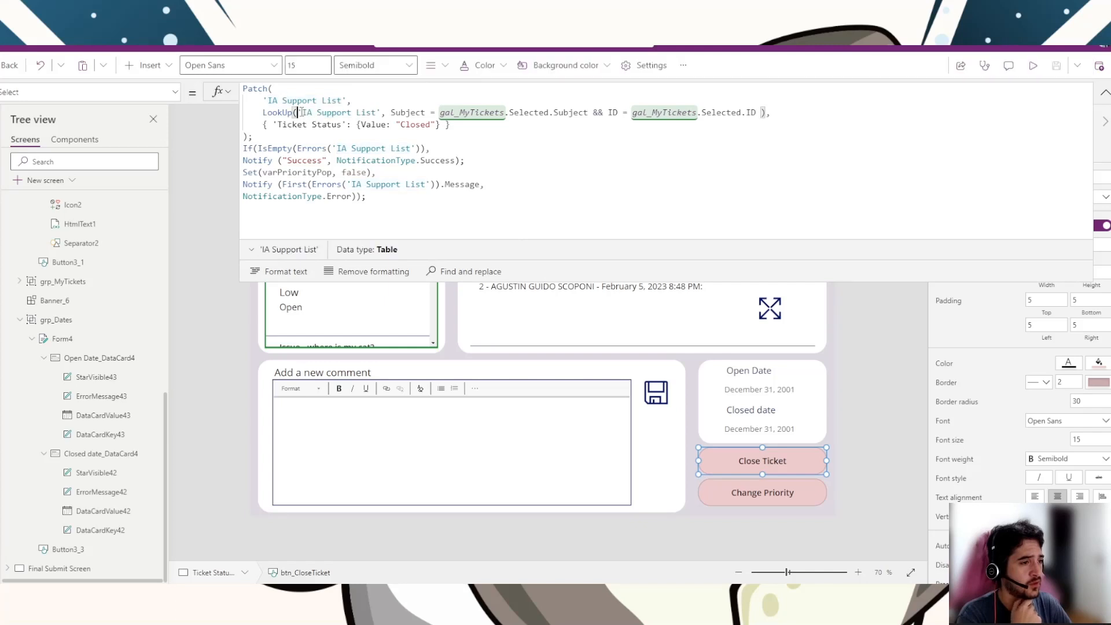
pyautogui.moveTo(296, 112); pyautogui.dragTo(382, 112)
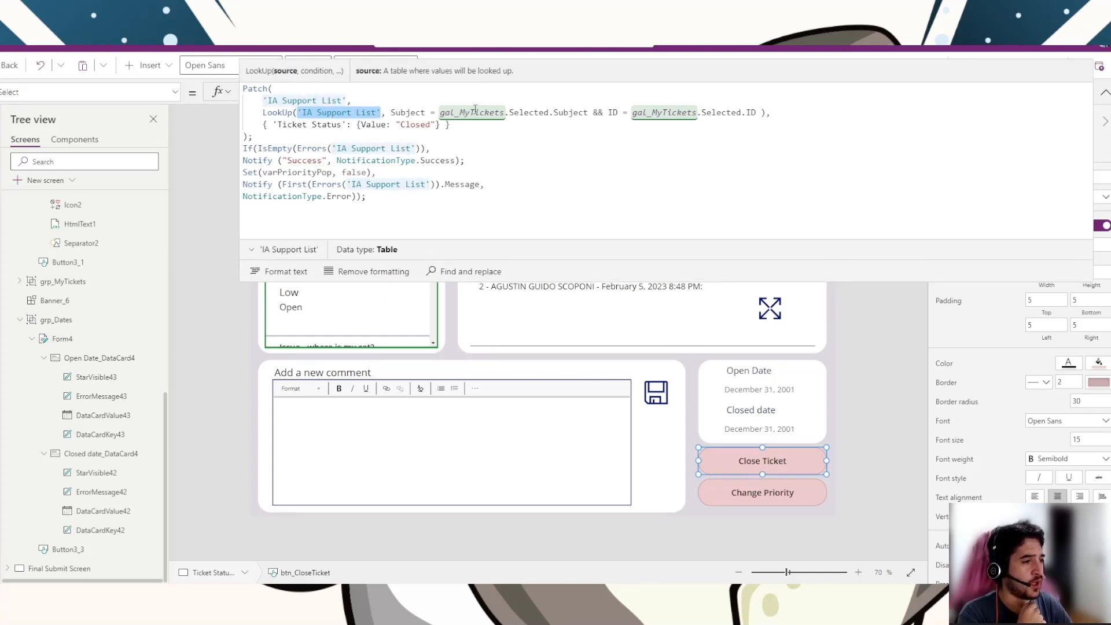
pyautogui.doubleClick(407, 112)
pyautogui.doubleClick(614, 113)
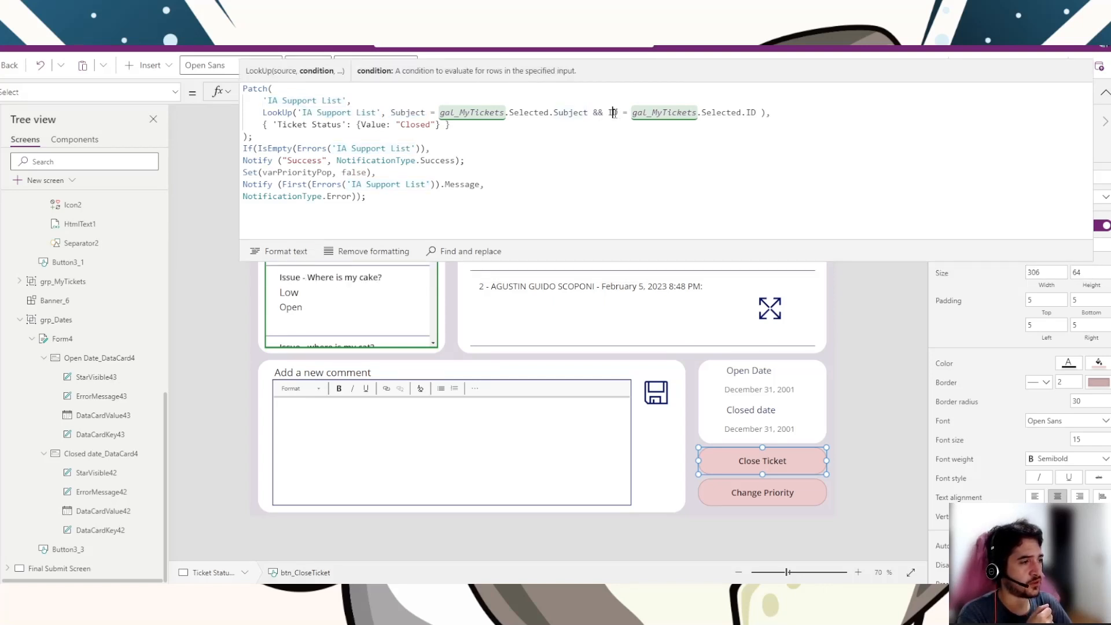
pyautogui.moveTo(591, 262); pyautogui.dragTo(578, 157)
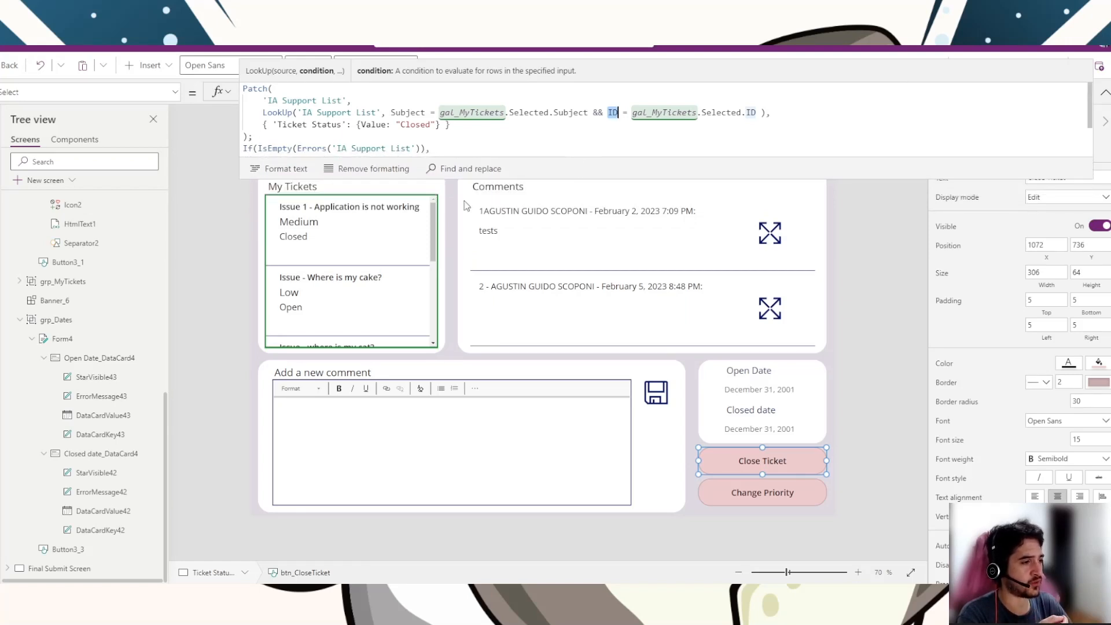
pyautogui.click(1105, 92)
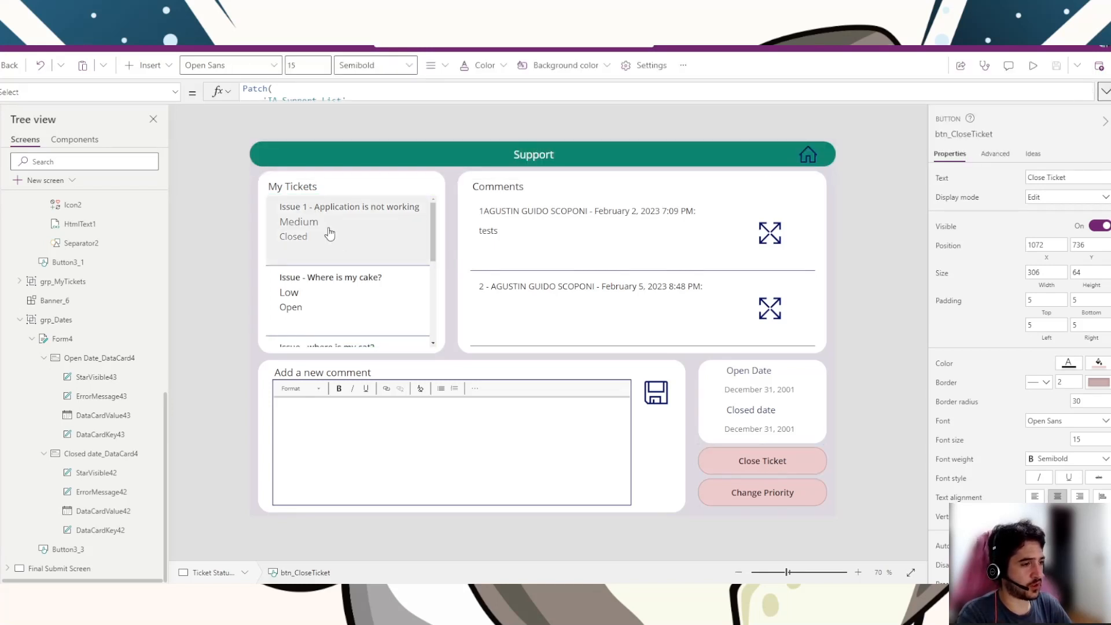
# Step: Choose the ticket "Issue - Where is my cake?" in My Tickets and expand the Close Ticket button's formula again
pyautogui.keyDown('alt'); pyautogui.click(336, 282); pyautogui.keyUp('alt')
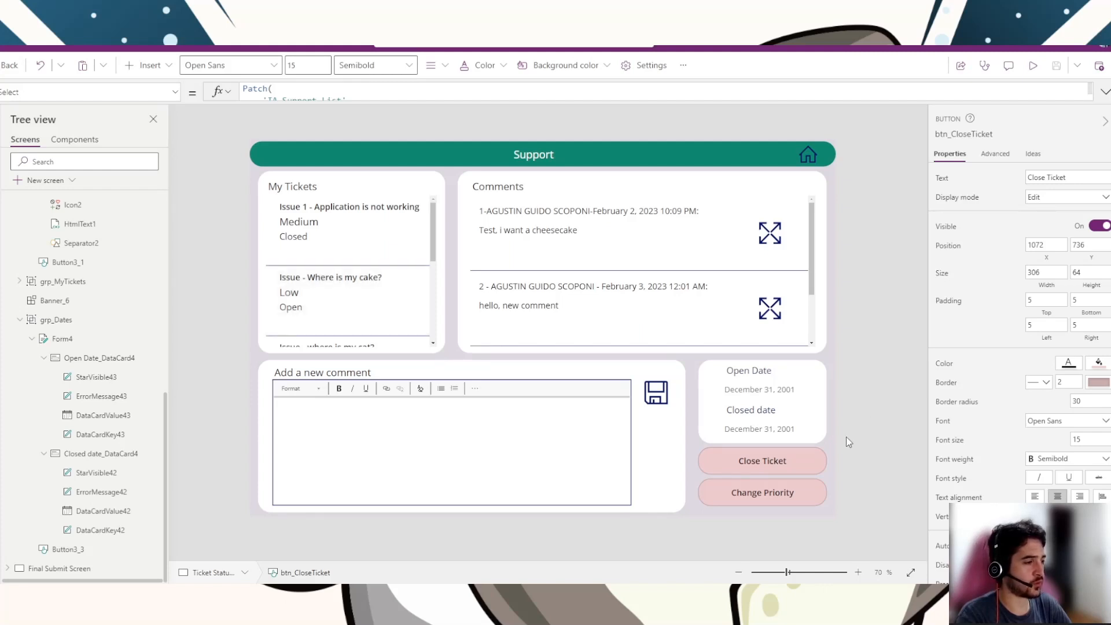
pyautogui.click(778, 463)
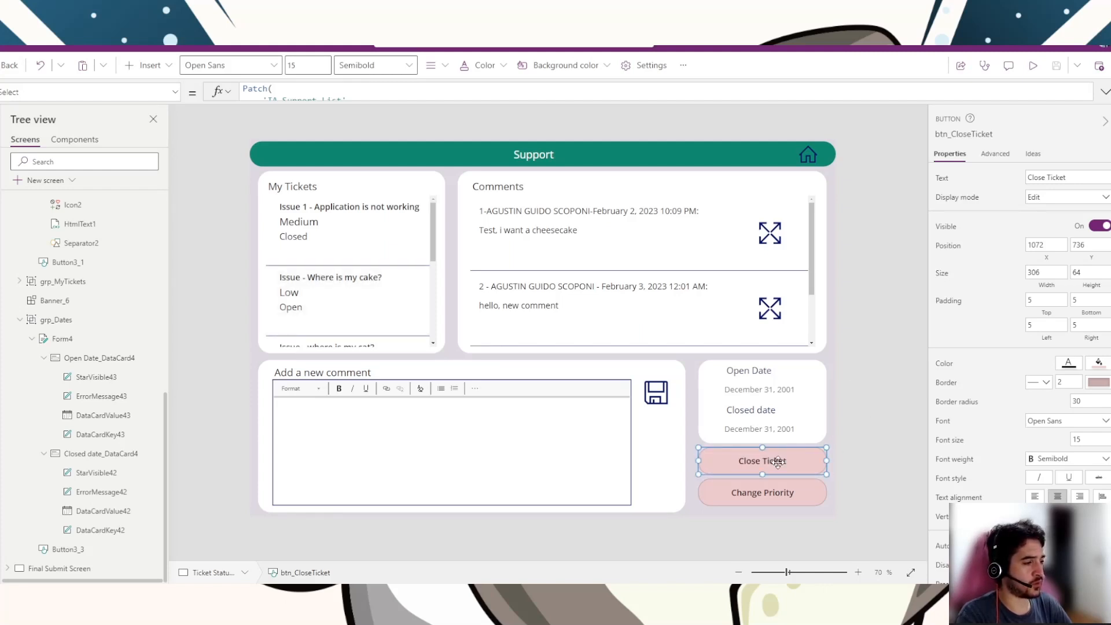
pyautogui.click(458, 97)
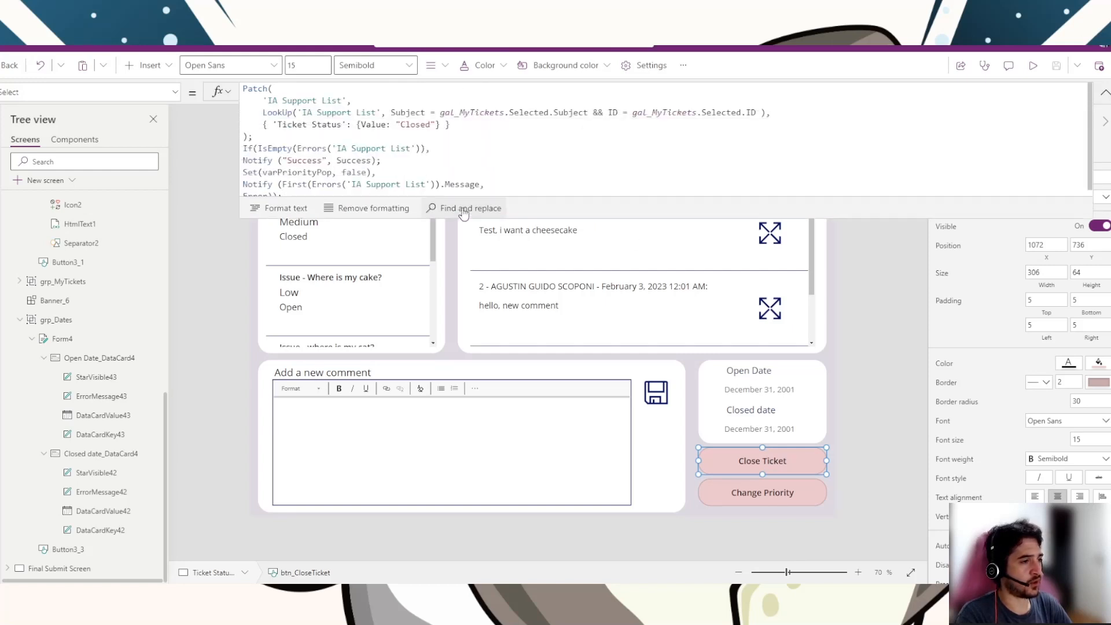
pyautogui.moveTo(462, 216); pyautogui.dragTo(460, 275)
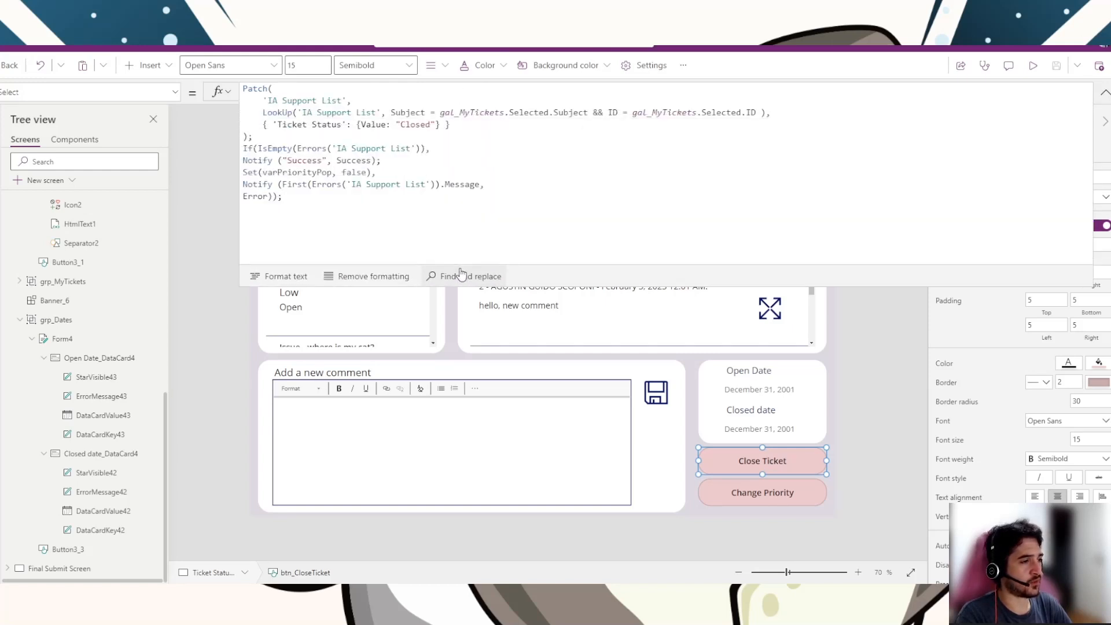
# Step: Review how the LookUp compares Subject and ID with the ticket selected in gal_MyTickets
pyautogui.doubleClick(390, 113)
pyautogui.click(614, 112)
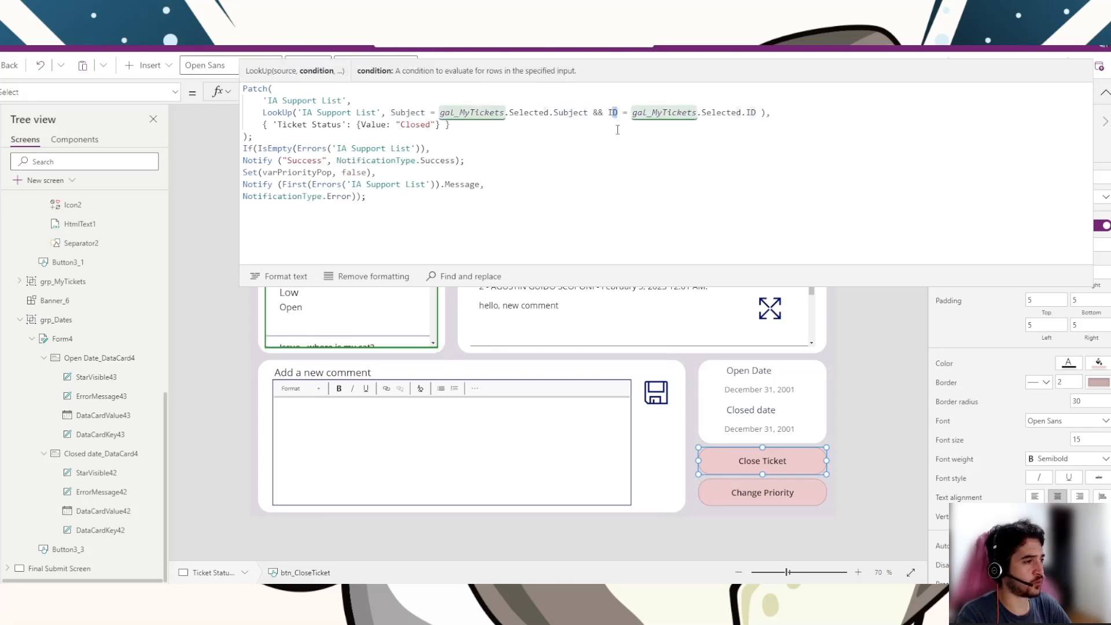
pyautogui.click(448, 124)
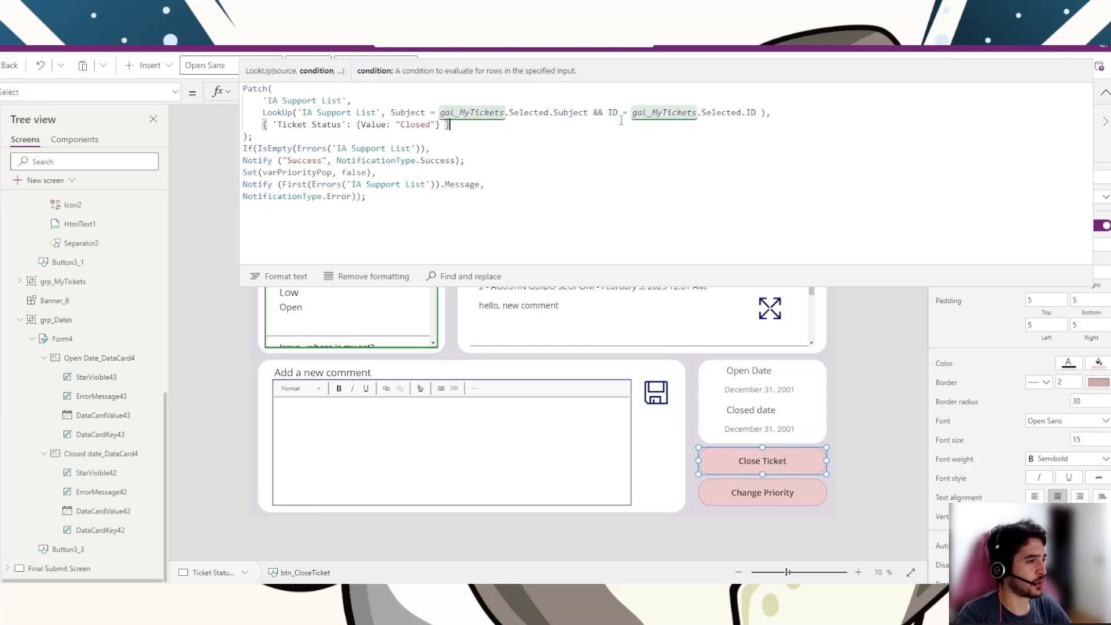
pyautogui.doubleClick(396, 112)
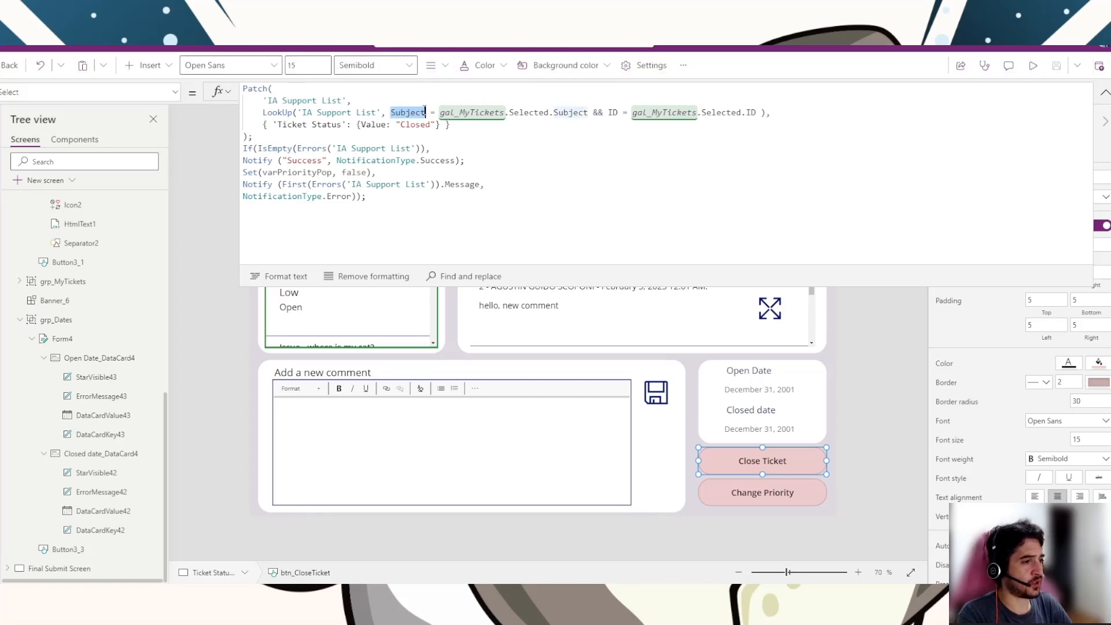
pyautogui.doubleClick(612, 113)
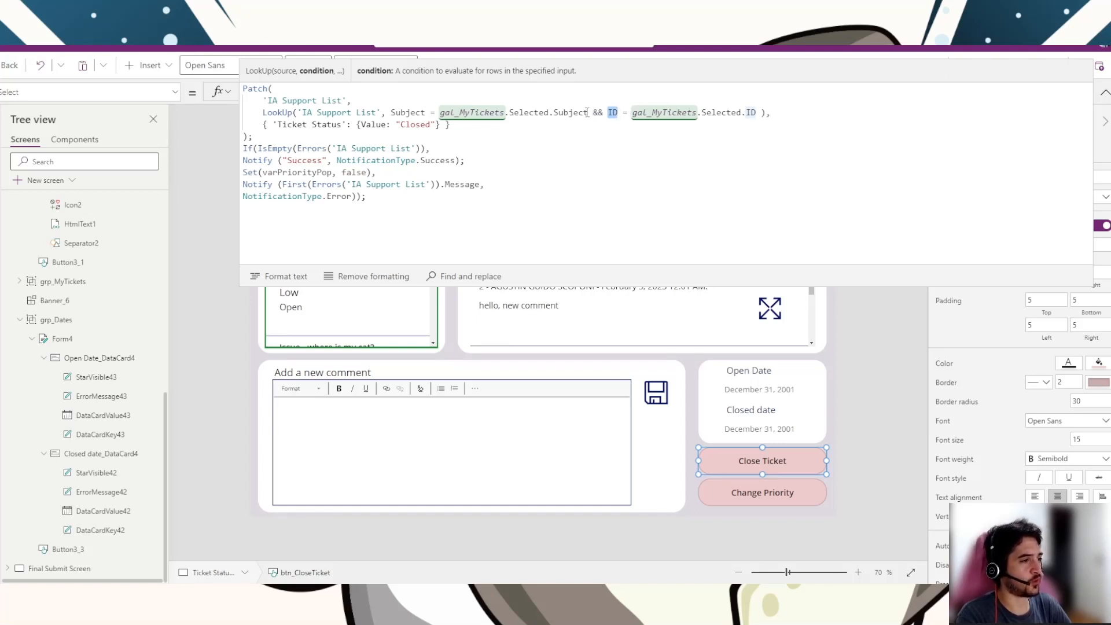
pyautogui.moveTo(587, 112); pyautogui.dragTo(400, 112)
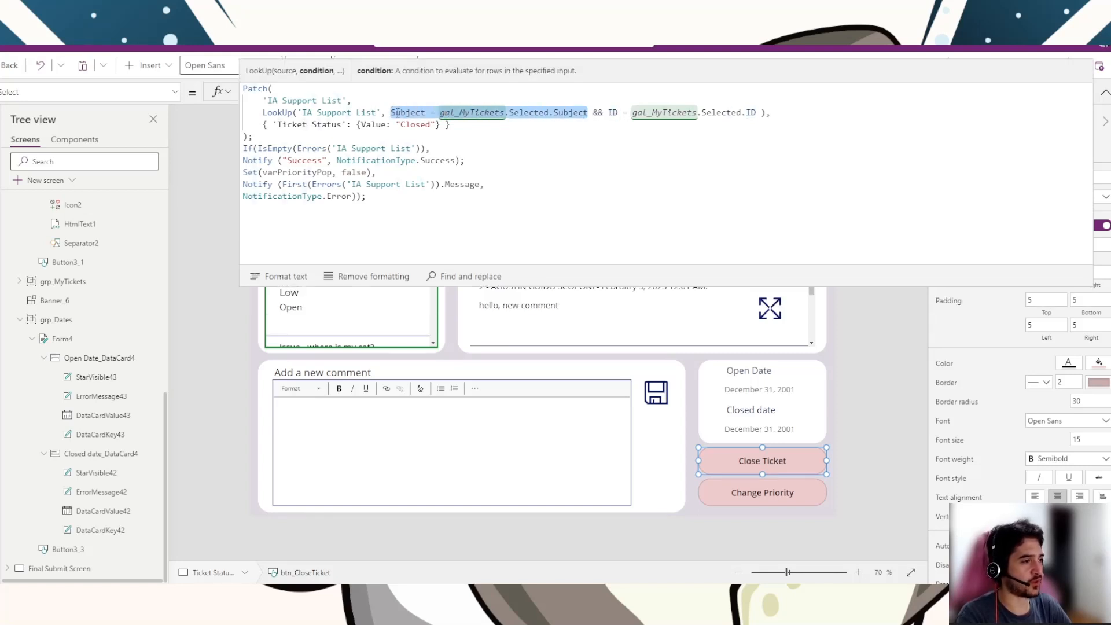
pyautogui.click(398, 113)
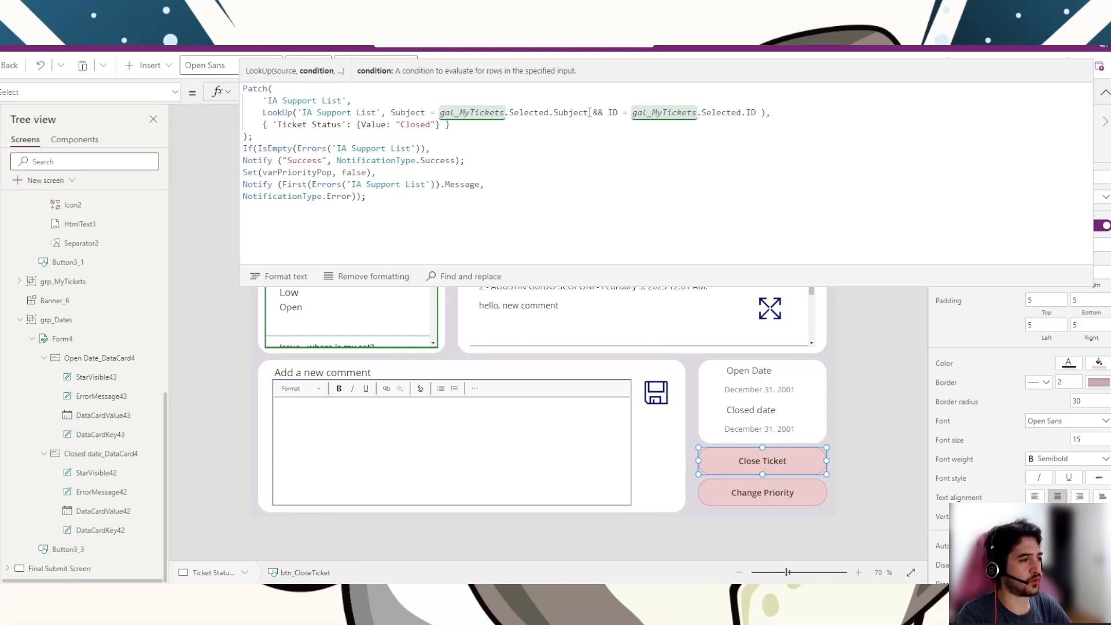
# Step: Examine the LookUp's Subject condition in the Close Ticket formula, part by part: gal_MyTickets, Selected and Subject
pyautogui.click(618, 112)
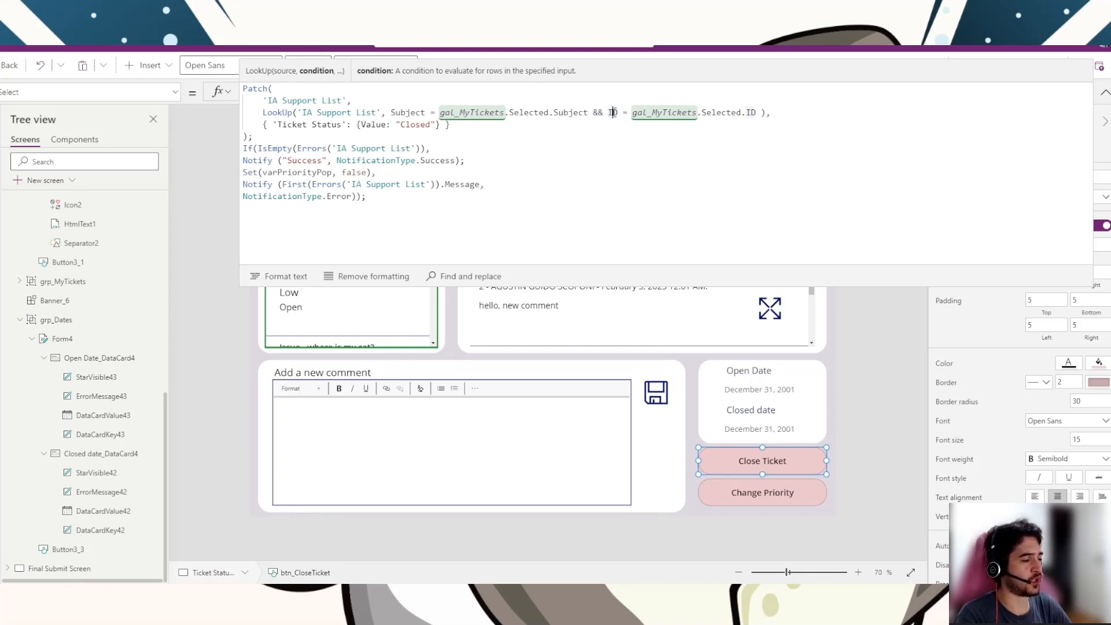
pyautogui.click(586, 125)
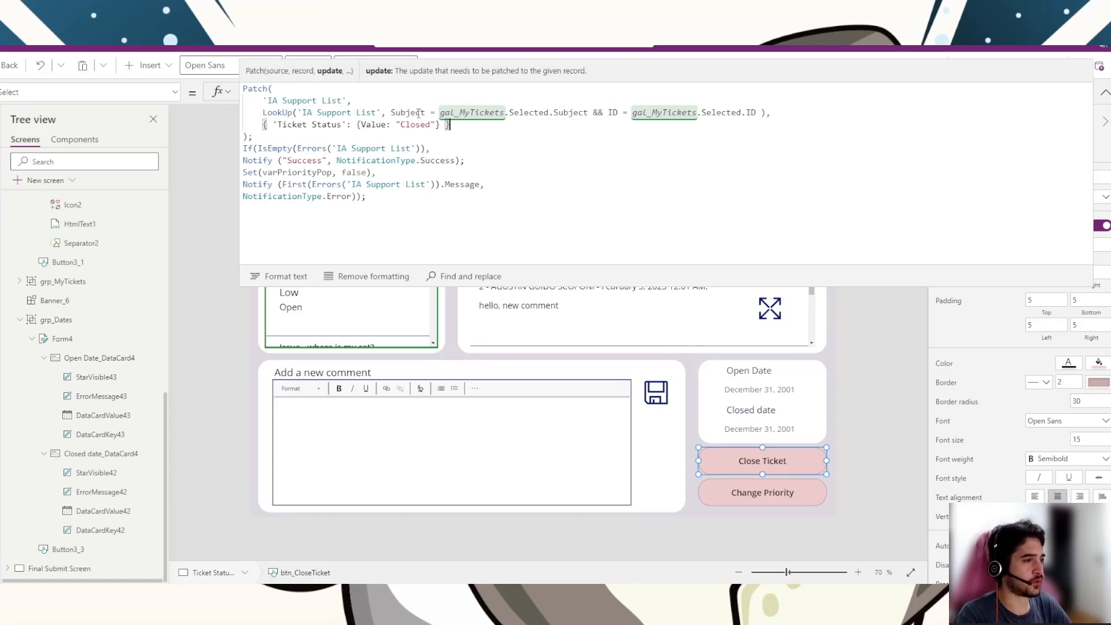
pyautogui.click(616, 111)
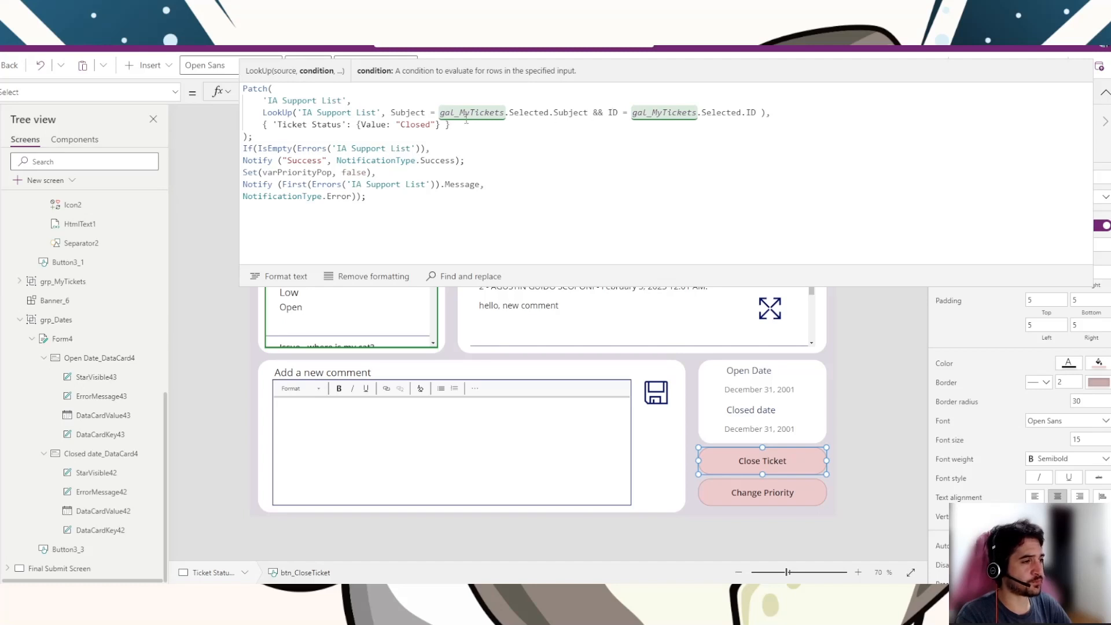
pyautogui.moveTo(440, 112); pyautogui.dragTo(504, 111)
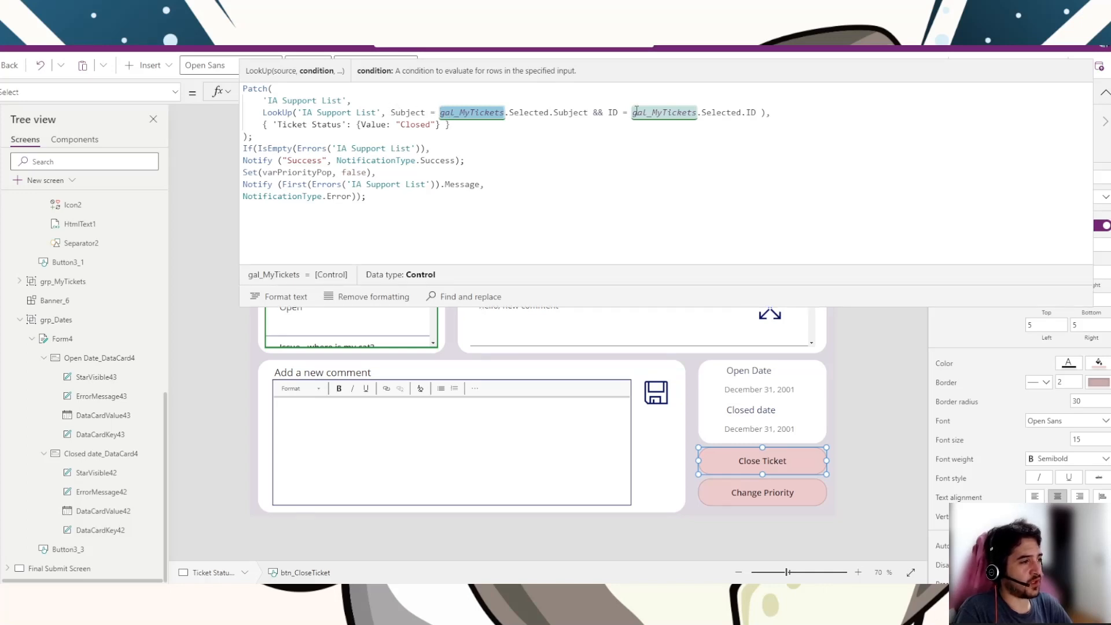
pyautogui.click(439, 112)
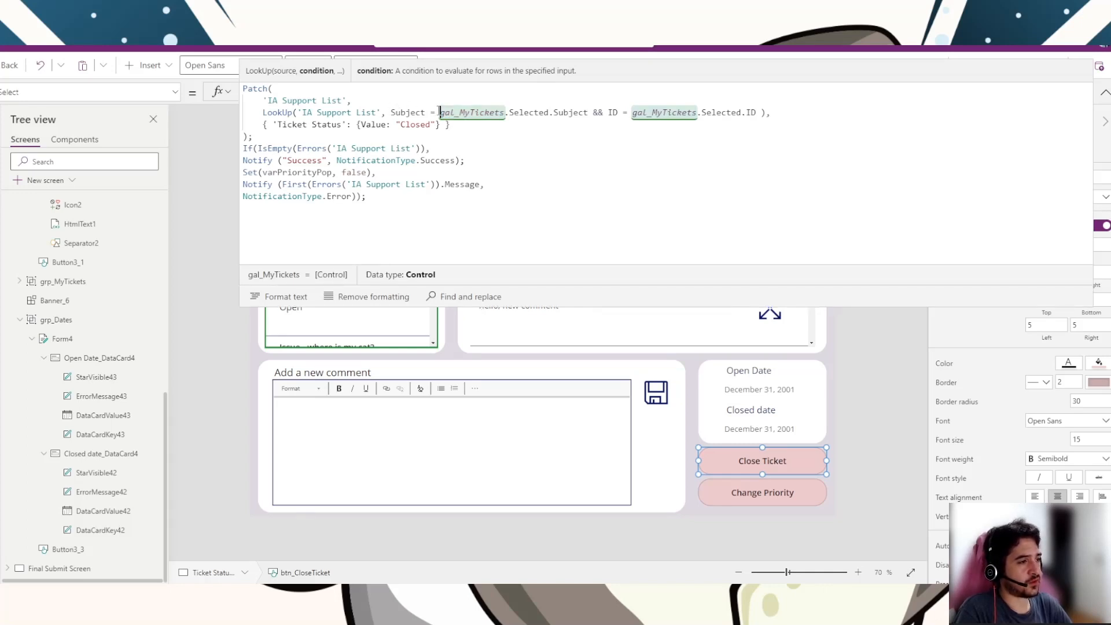
pyautogui.moveTo(441, 113); pyautogui.dragTo(509, 112)
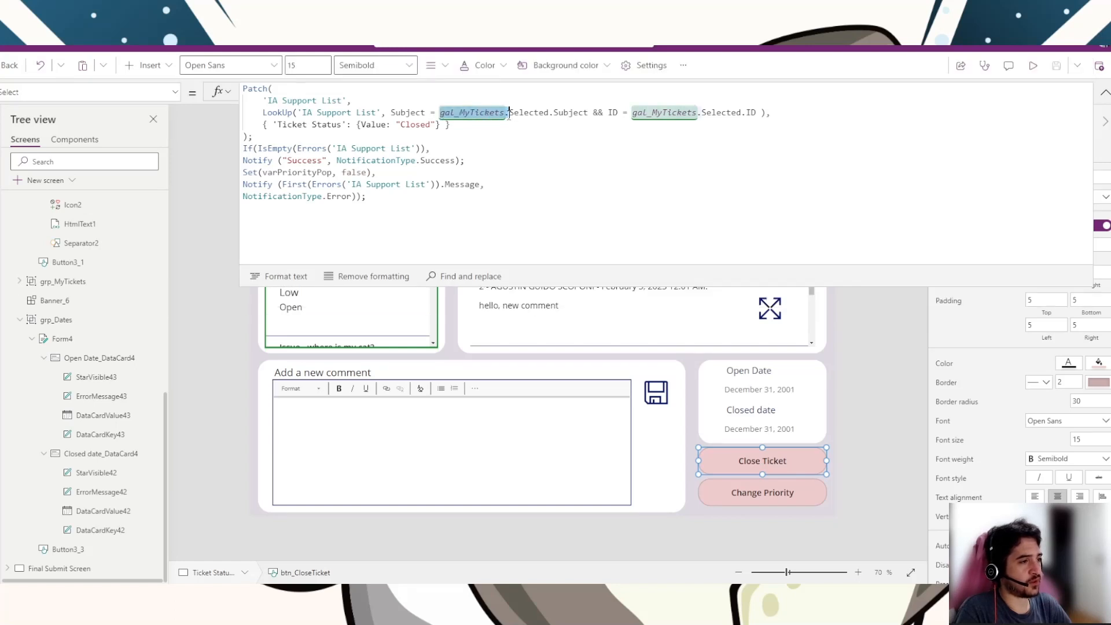
pyautogui.doubleClick(529, 112)
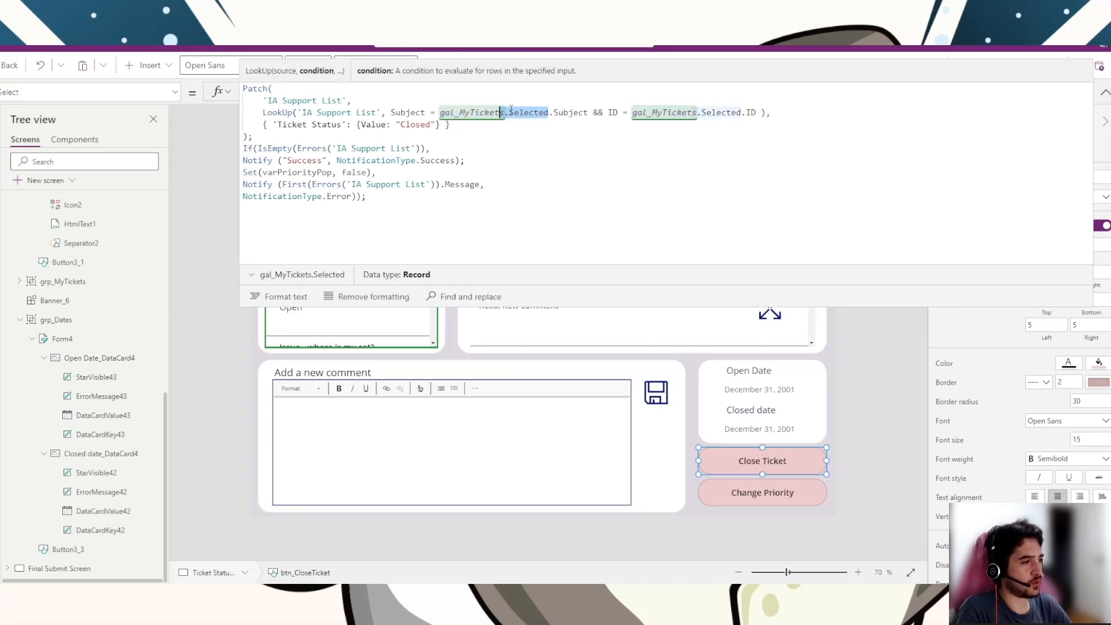
pyautogui.doubleClick(560, 112)
pyautogui.click(592, 111)
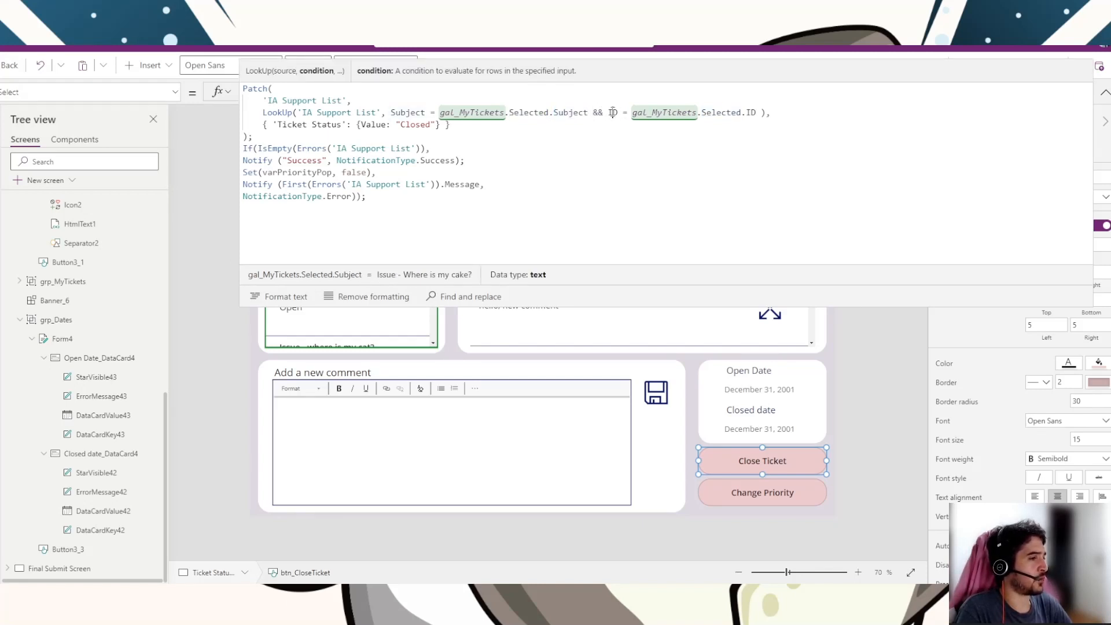
# Step: Examine the LookUp's ID condition against gal_MyTickets.Selected.ID and highlight the whole LookUp expression
pyautogui.doubleClick(613, 112)
pyautogui.doubleClick(625, 113)
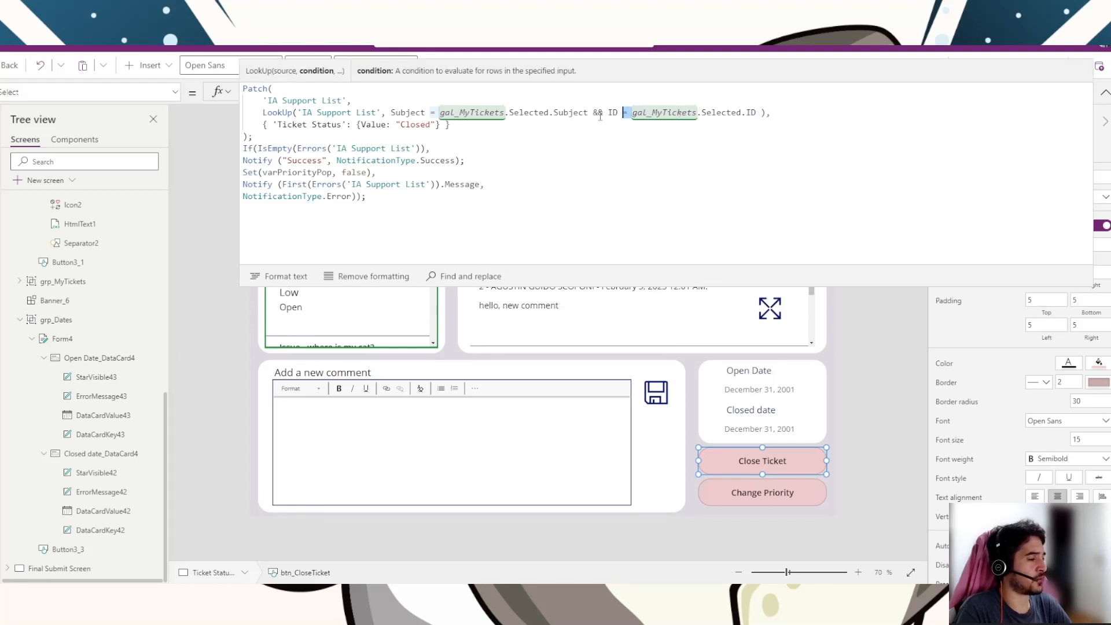
pyautogui.doubleClick(660, 113)
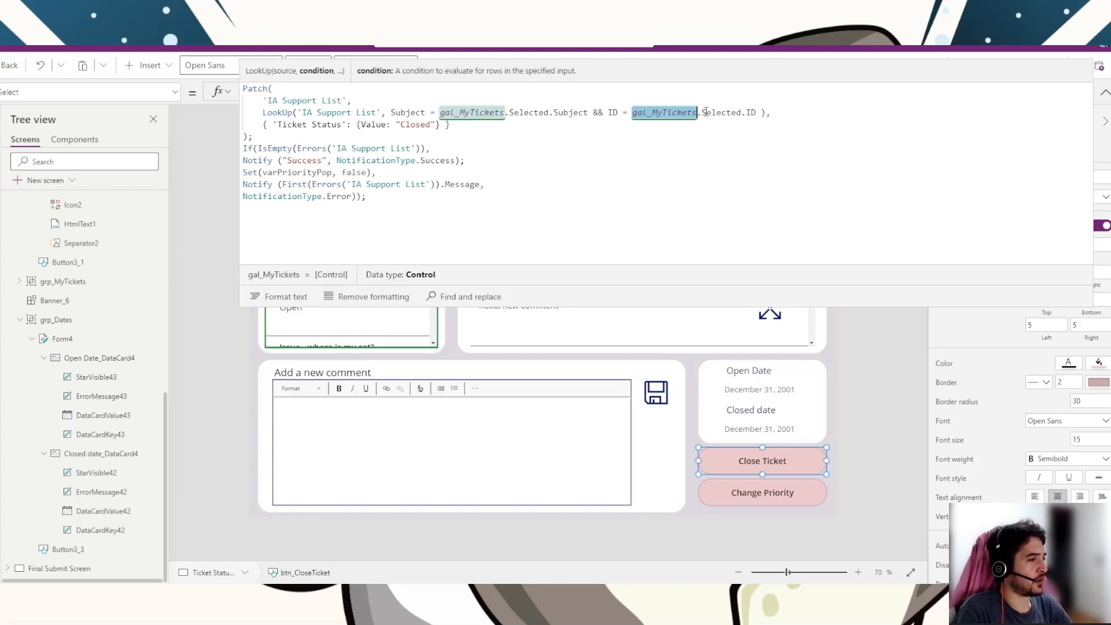
pyautogui.click(761, 124)
pyautogui.moveTo(766, 113); pyautogui.dragTo(263, 113)
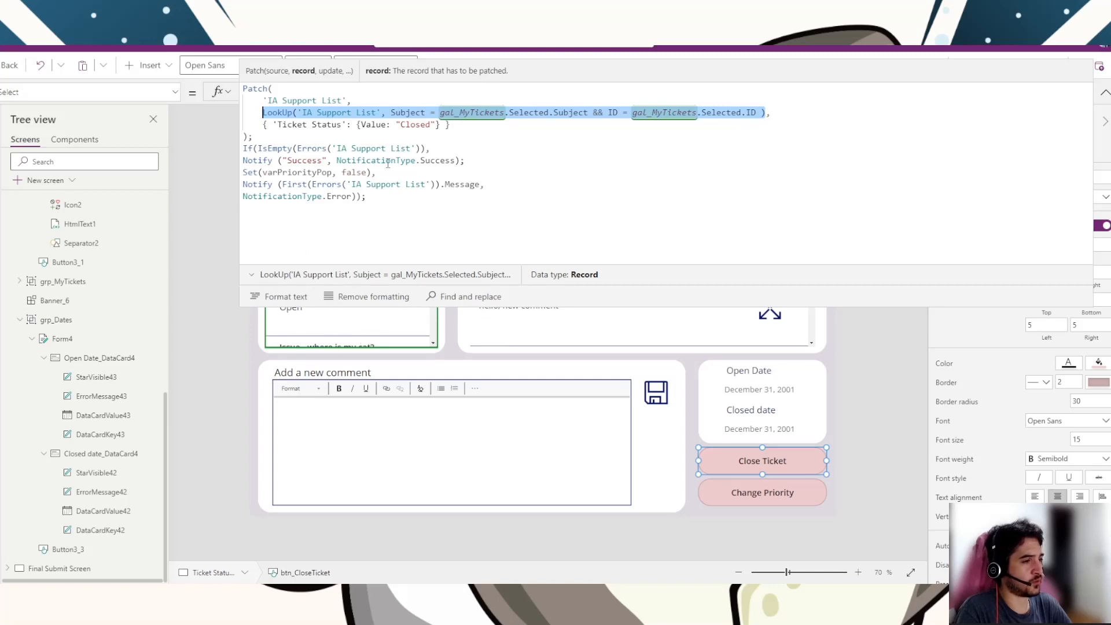
# Step: Examine the Patch update record, highlighting the 'Ticket Status' column and its {Value: "Closed"} record
pyautogui.moveTo(258, 124); pyautogui.dragTo(450, 126)
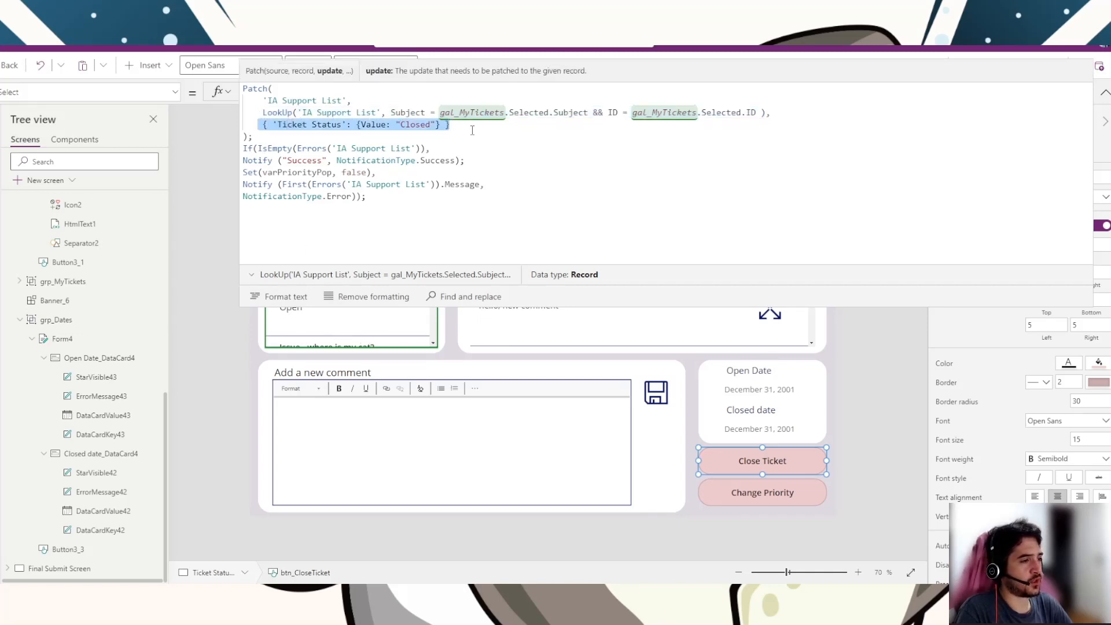
pyautogui.click(450, 125)
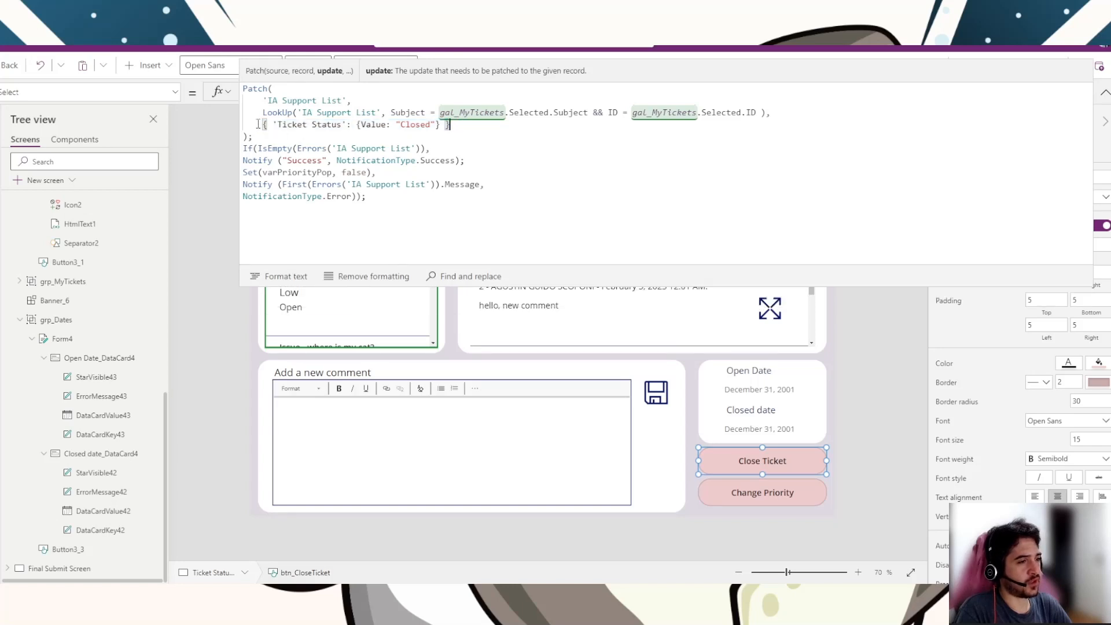
pyautogui.moveTo(258, 123); pyautogui.dragTo(452, 123)
pyautogui.click(459, 123)
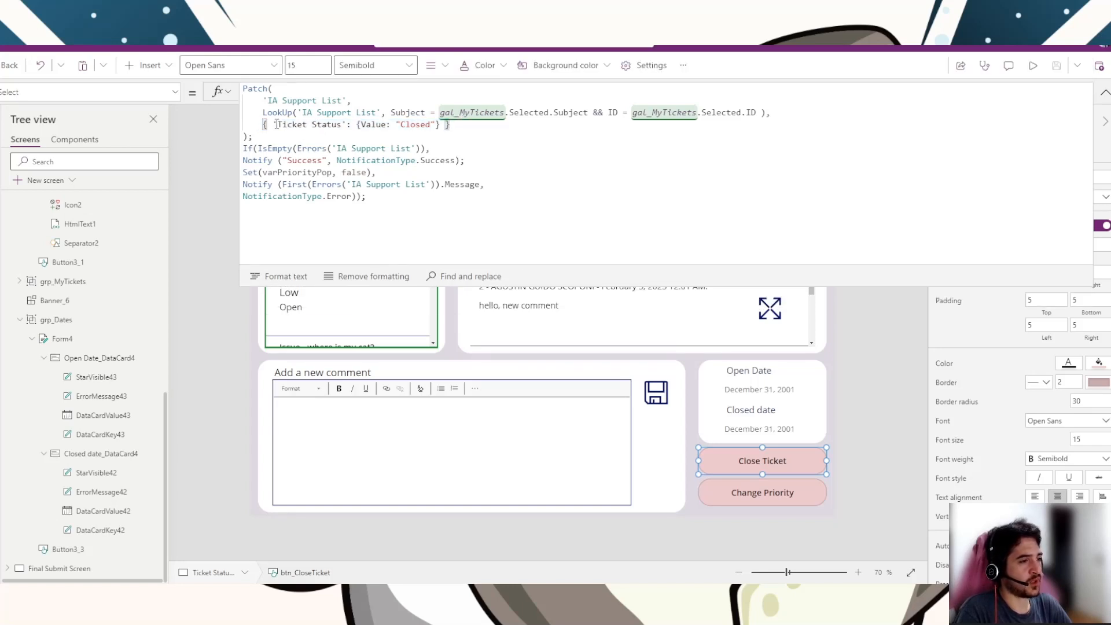
pyautogui.moveTo(272, 124); pyautogui.dragTo(347, 124)
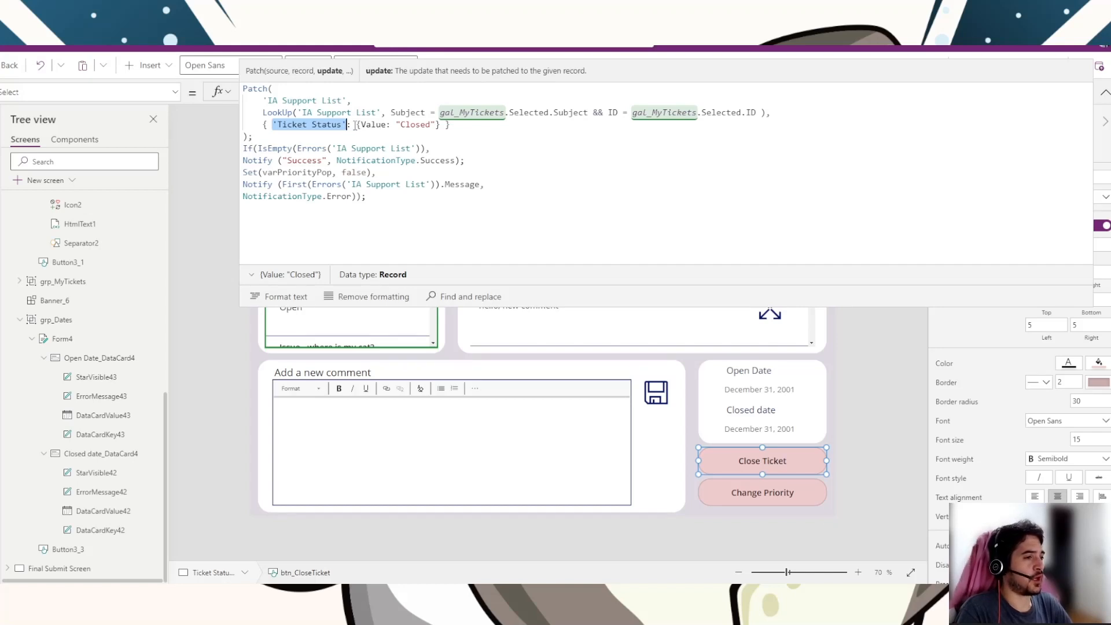
pyautogui.moveTo(355, 125); pyautogui.dragTo(440, 125)
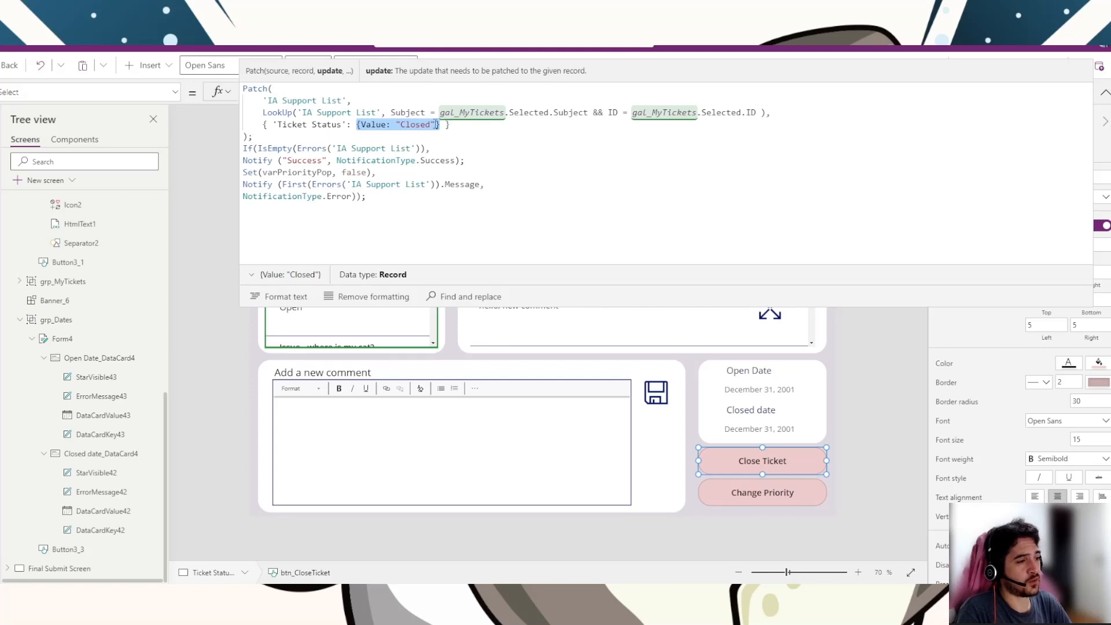
pyautogui.click(362, 126)
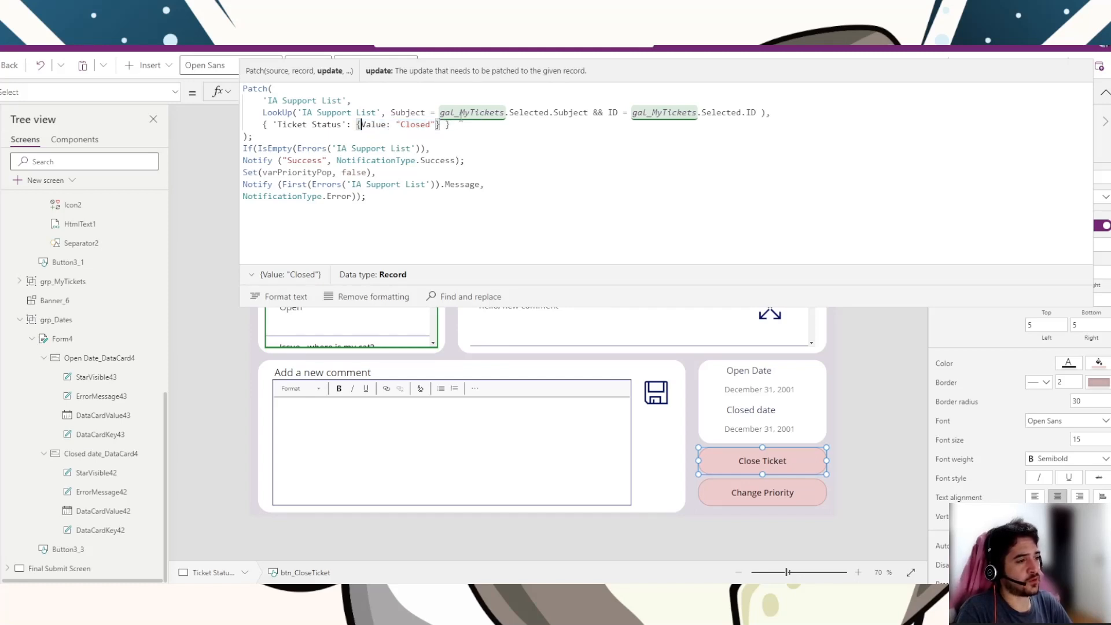
pyautogui.moveTo(440, 125); pyautogui.dragTo(356, 125)
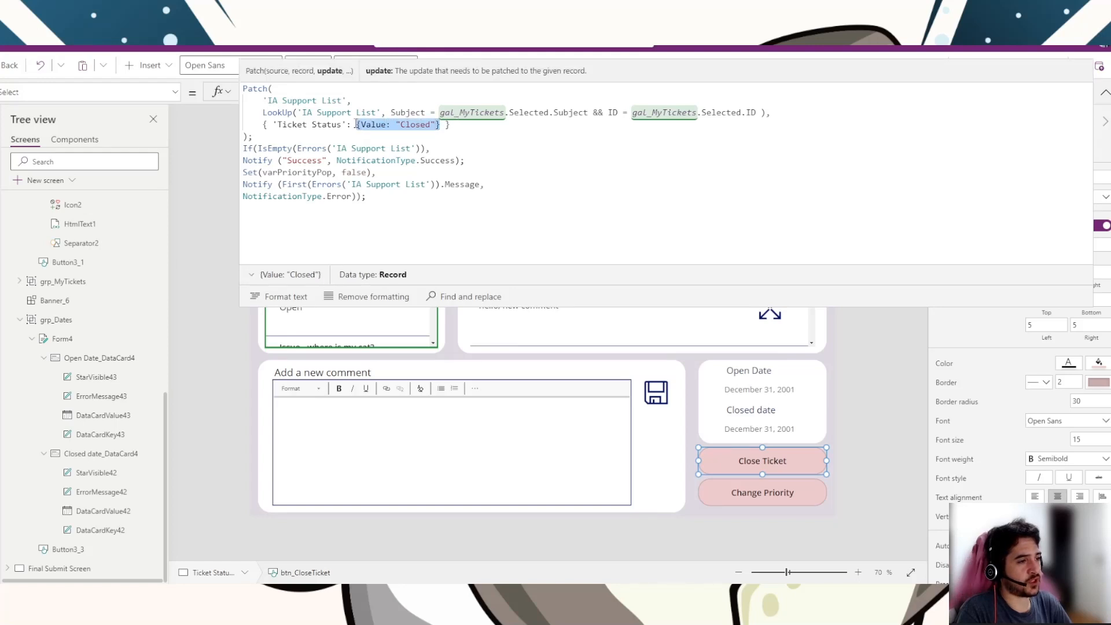
pyautogui.click(382, 127)
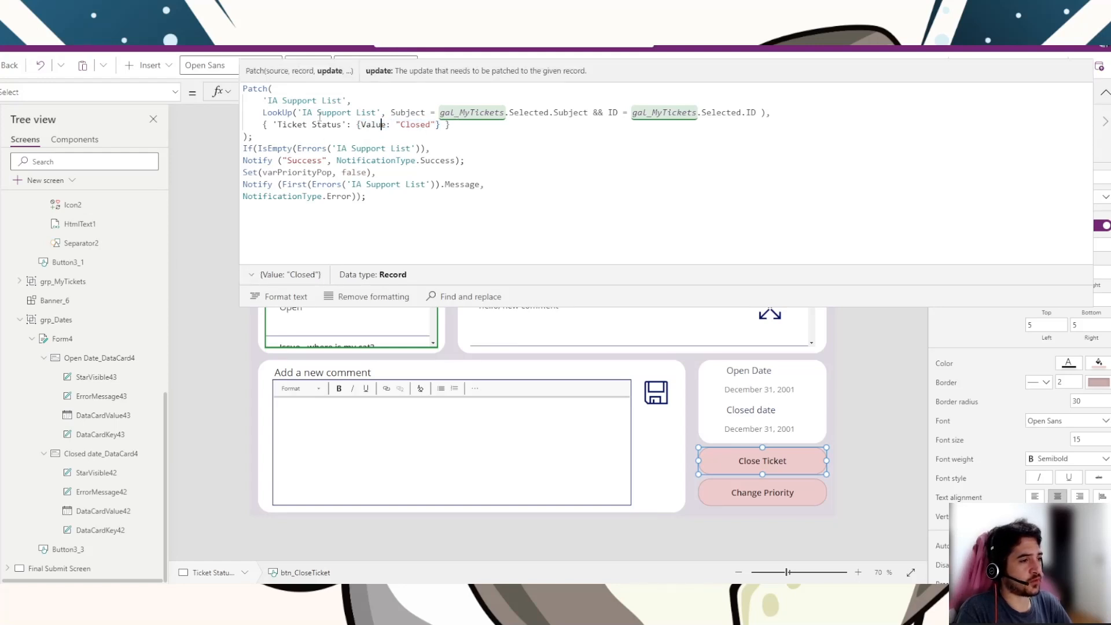
# Step: Try replacing the {Value: "Closed"} record with the plain text "Closed" for 'Ticket Status' and inspect how the formula is evaluated
pyautogui.moveTo(356, 125); pyautogui.dragTo(439, 124)
pyautogui.press('BackSpace')
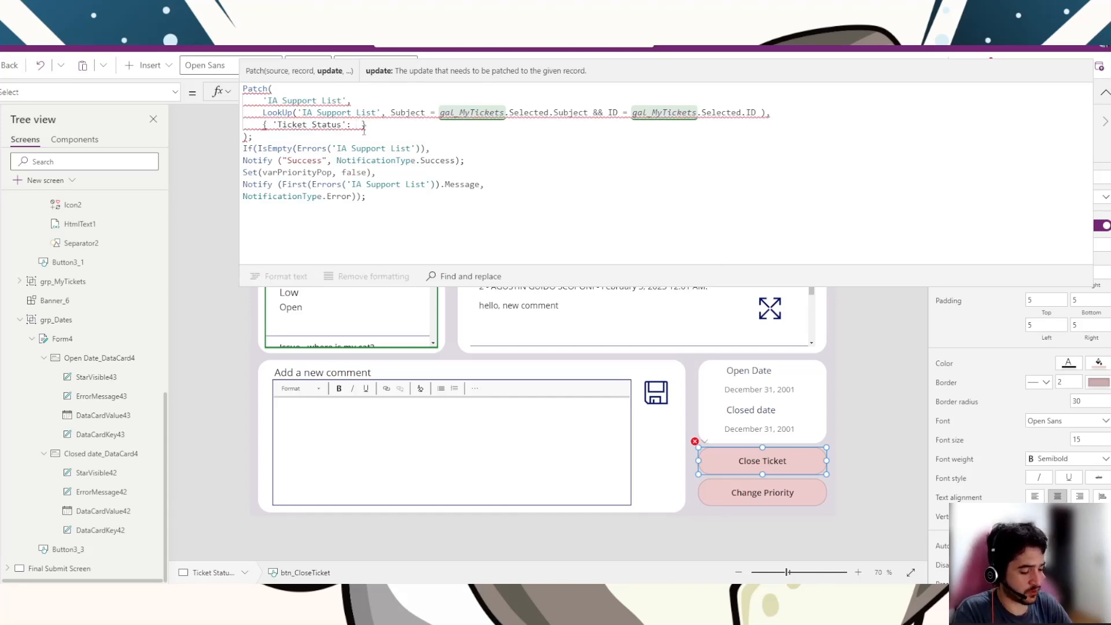
pyautogui.write('"Closed')
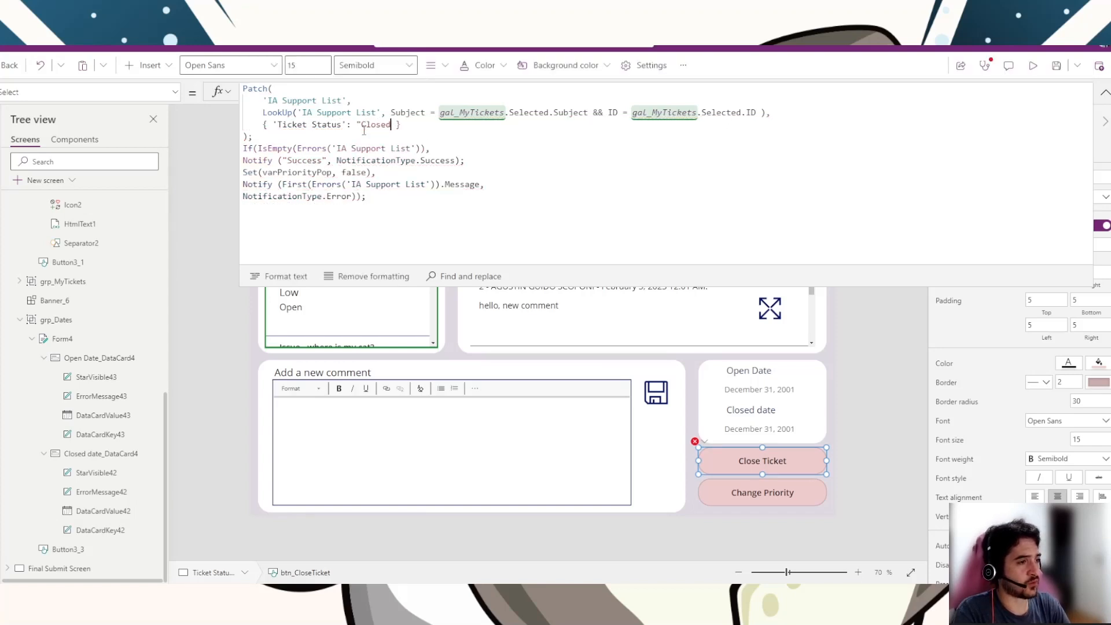
pyautogui.write('"')
pyautogui.click(388, 137)
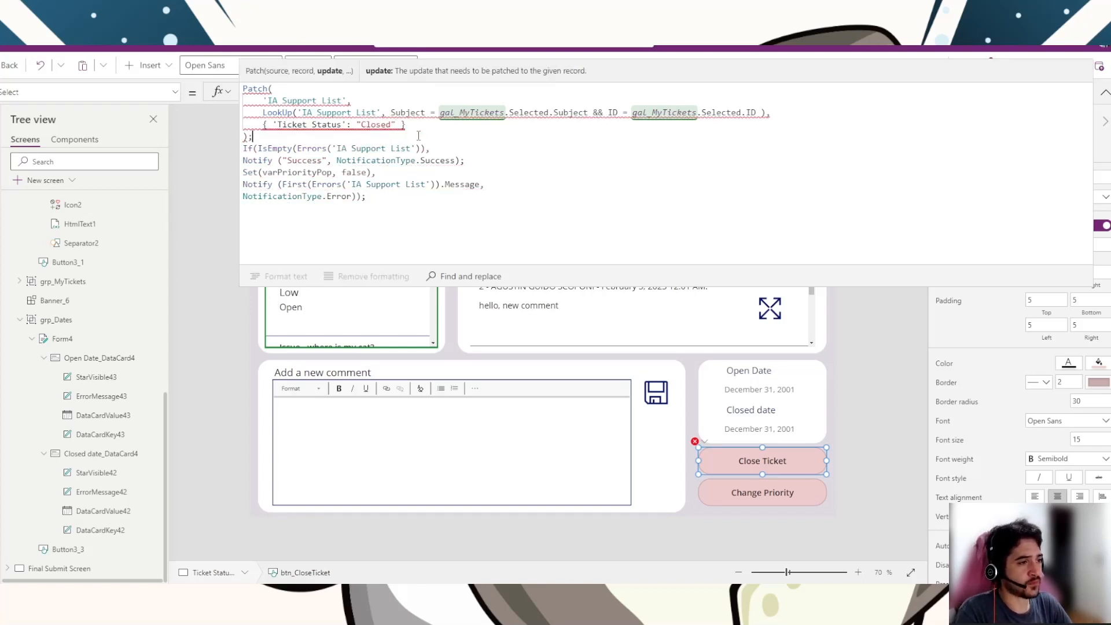
pyautogui.click(405, 125)
pyautogui.moveTo(380, 123)
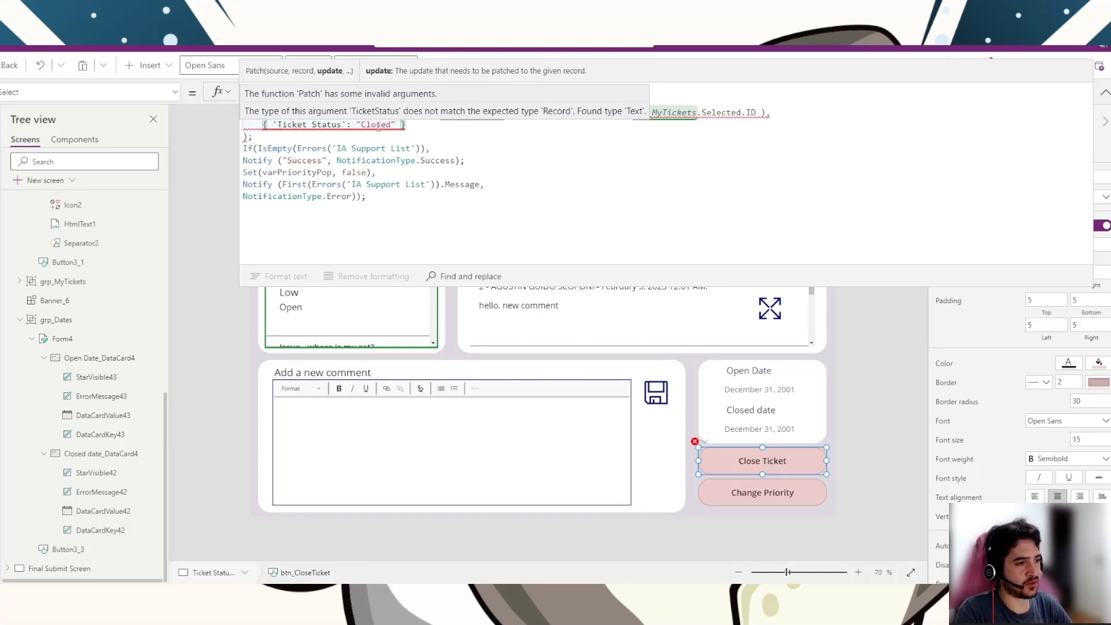
# Step: Restore the {Value: "Closed"} record for 'Ticket Status' in the Patch formula
pyautogui.moveTo(395, 125); pyautogui.dragTo(357, 125)
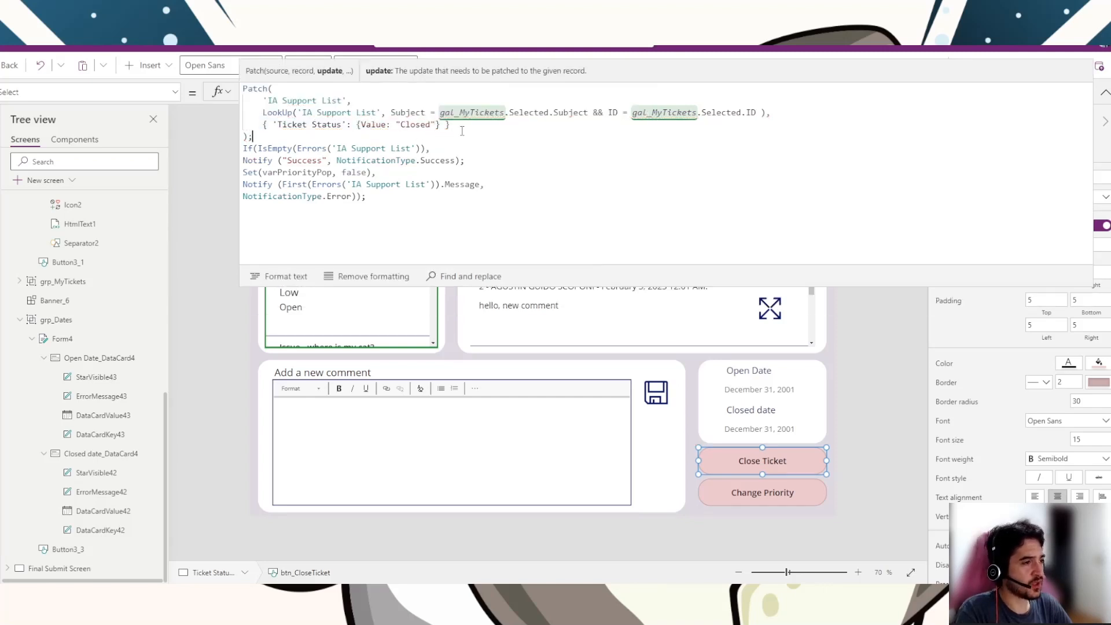
pyautogui.moveTo(356, 125)
pyautogui.mouseDown()
pyautogui.moveTo(432, 126)
pyautogui.moveTo(356, 124)
pyautogui.mouseUp()
pyautogui.click(357, 125)
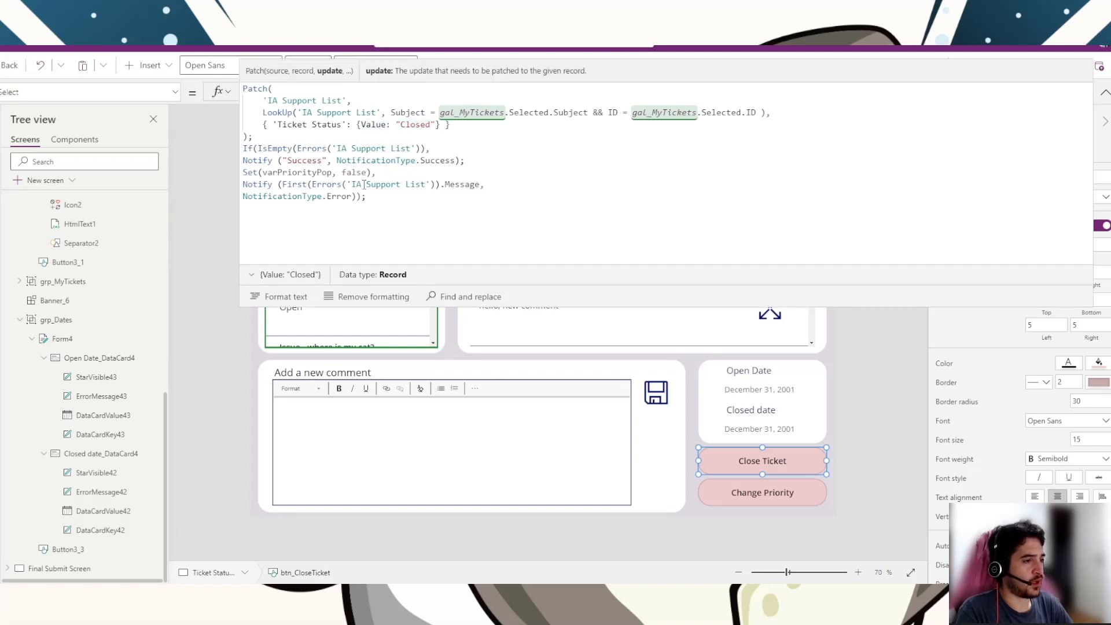
# Step: Format the Close Ticket formula's text, enlarge the formula area to show it fully, and highlight the If block
pyautogui.moveTo(373, 197); pyautogui.dragTo(248, 151)
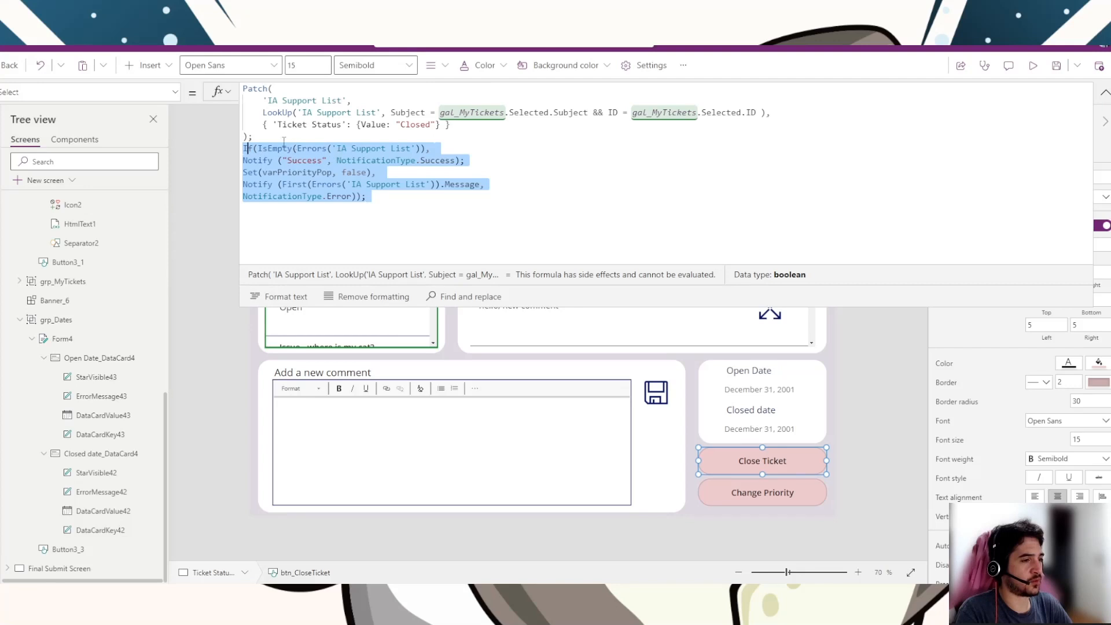
pyautogui.click(280, 296)
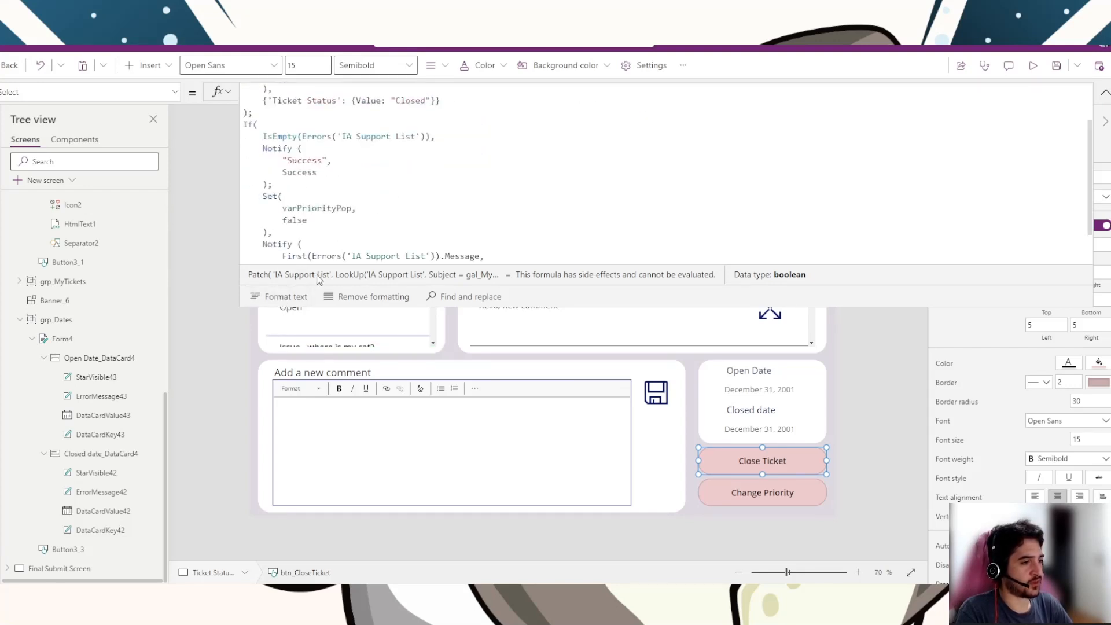
pyautogui.moveTo(340, 306); pyautogui.dragTo(337, 456)
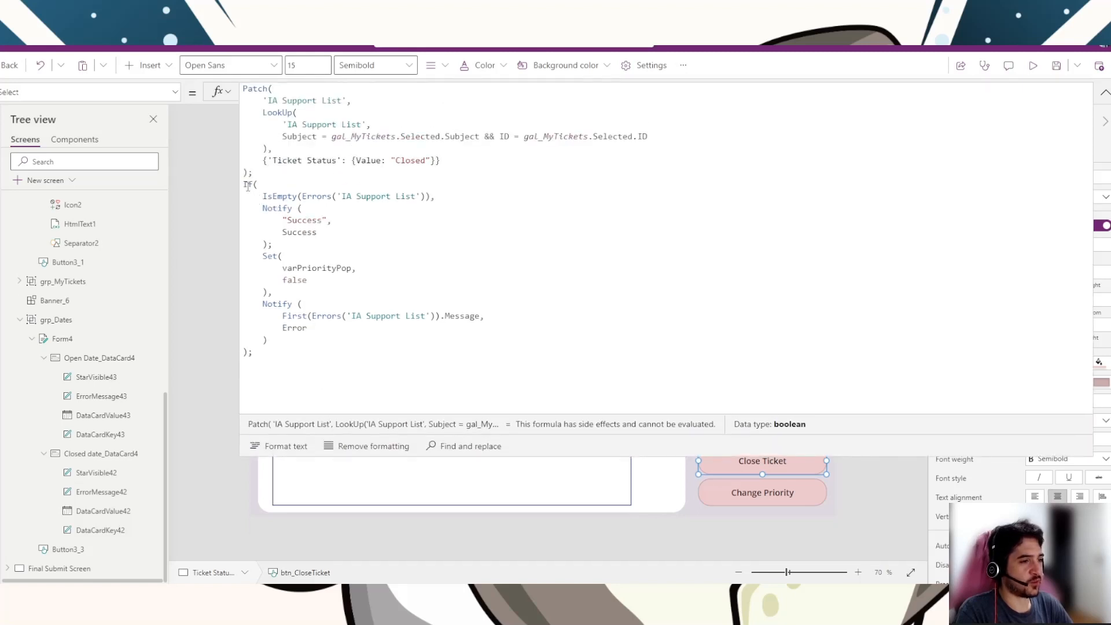
pyautogui.moveTo(243, 184); pyautogui.dragTo(316, 354)
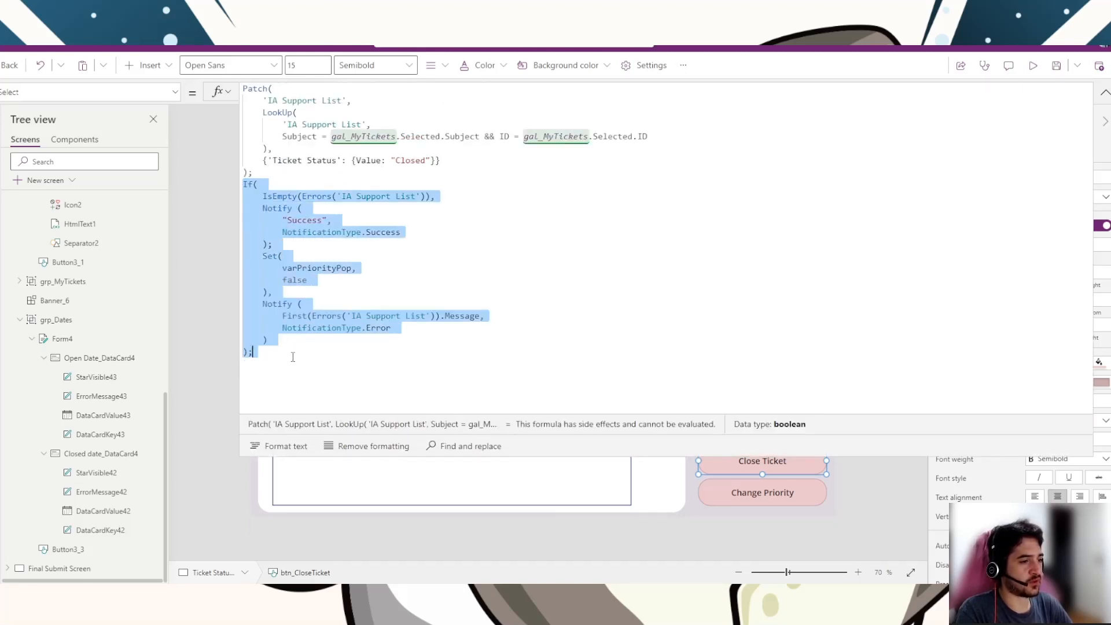
# Step: Examine the Set(varPriorityPop, false) statement inside the If block of the Close Ticket formula
pyautogui.click(342, 307)
pyautogui.moveTo(290, 290); pyautogui.dragTo(252, 258)
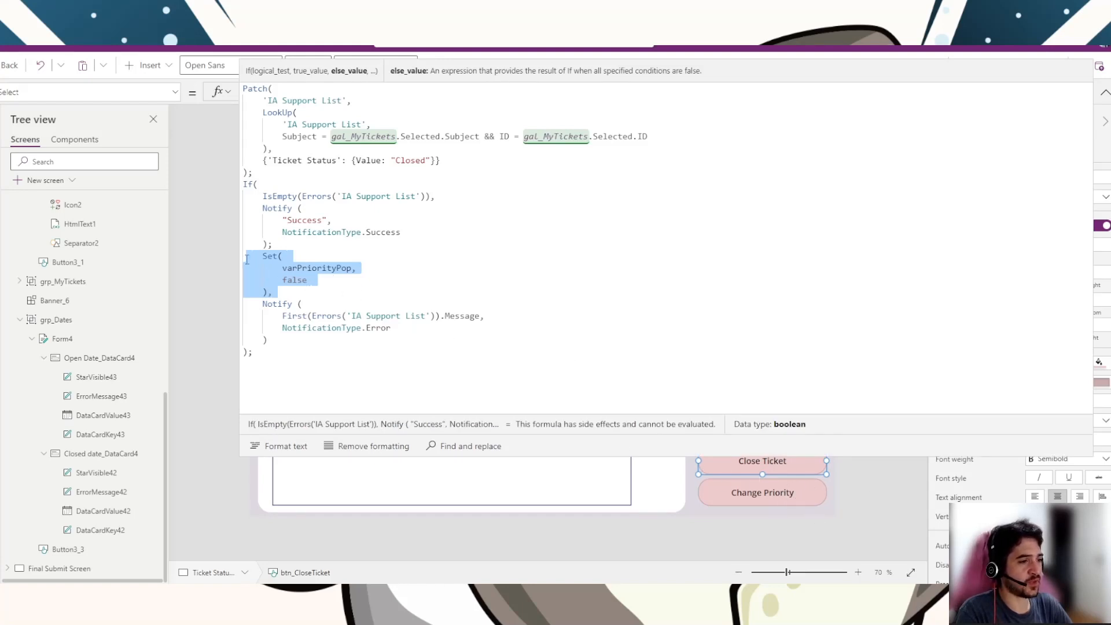
pyautogui.moveTo(285, 289); pyautogui.dragTo(234, 257)
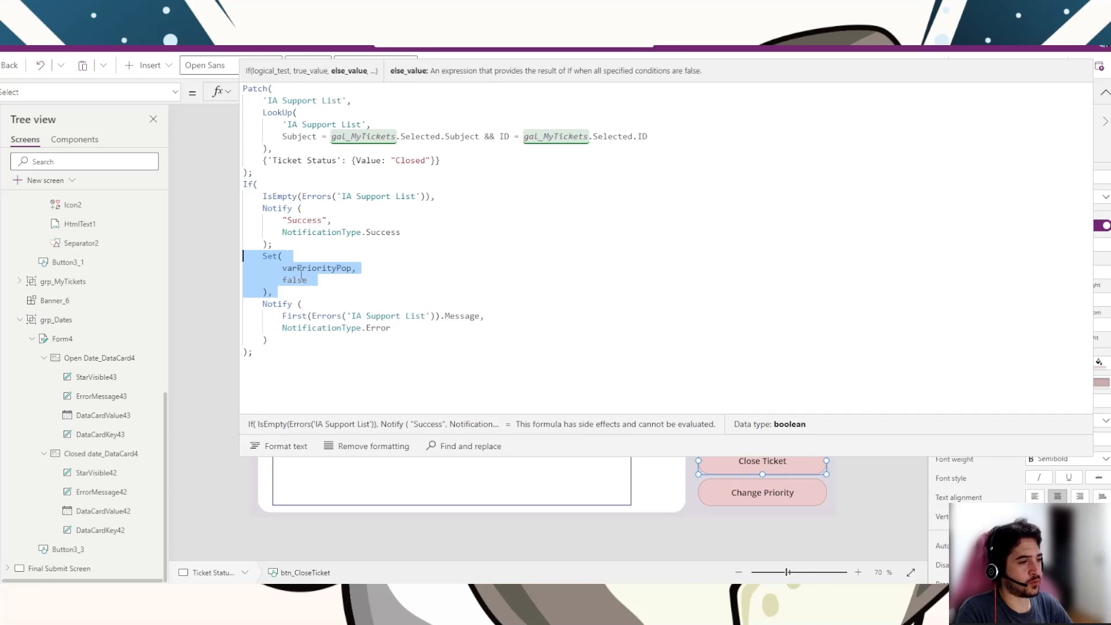
pyautogui.click(278, 291)
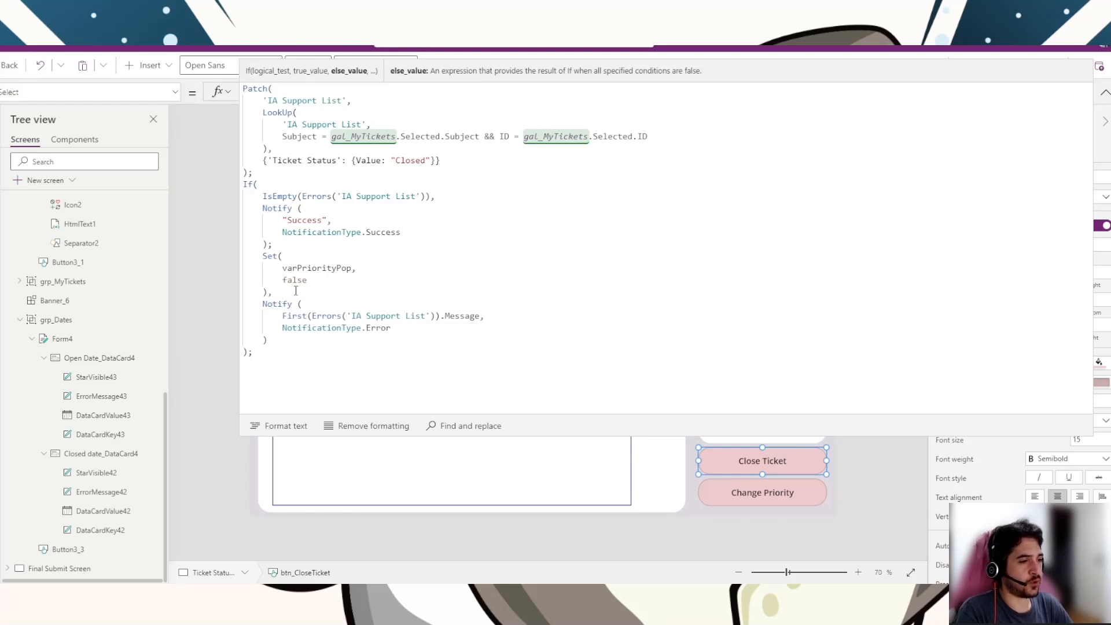
# Step: Collapse the Close Ticket formula and select the Change Priority button to show its OnSelect formula
pyautogui.click(1105, 92)
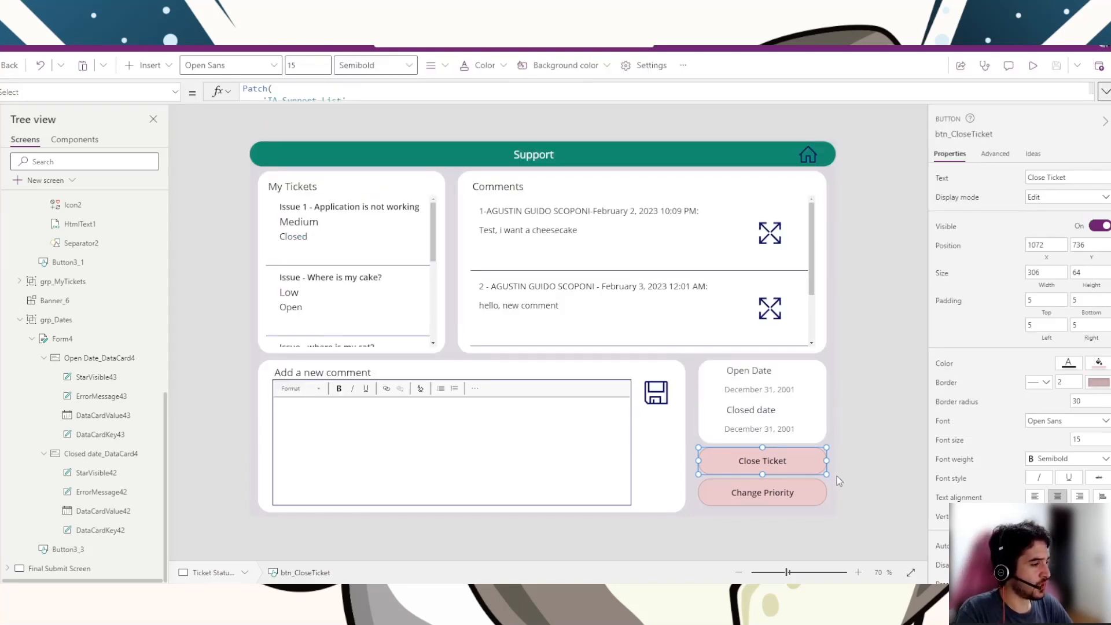
pyautogui.click(842, 480)
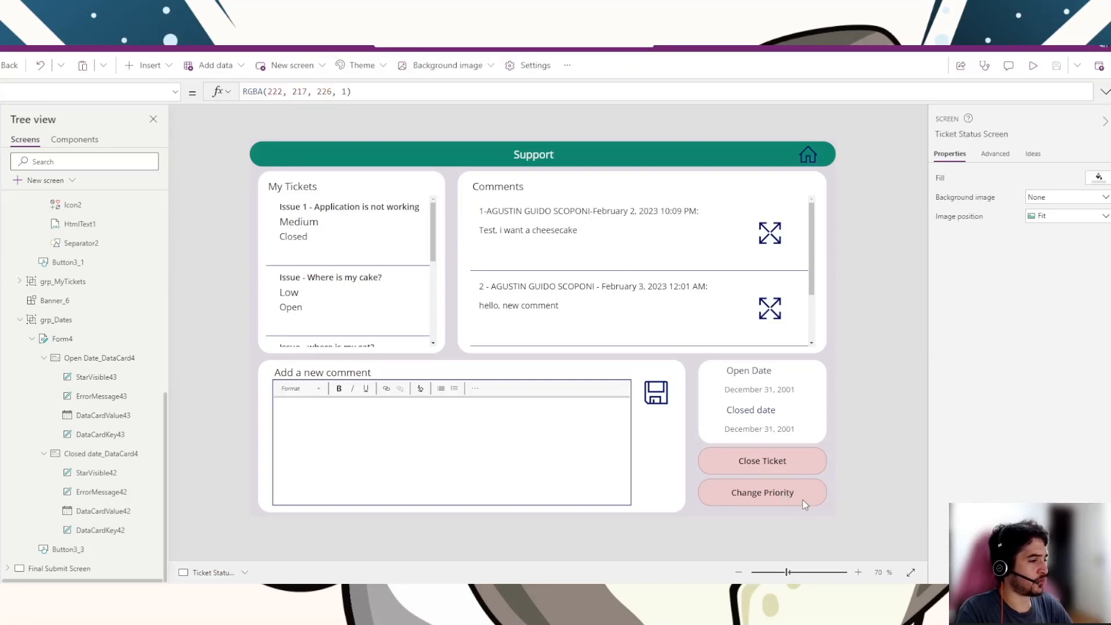
pyautogui.click(774, 496)
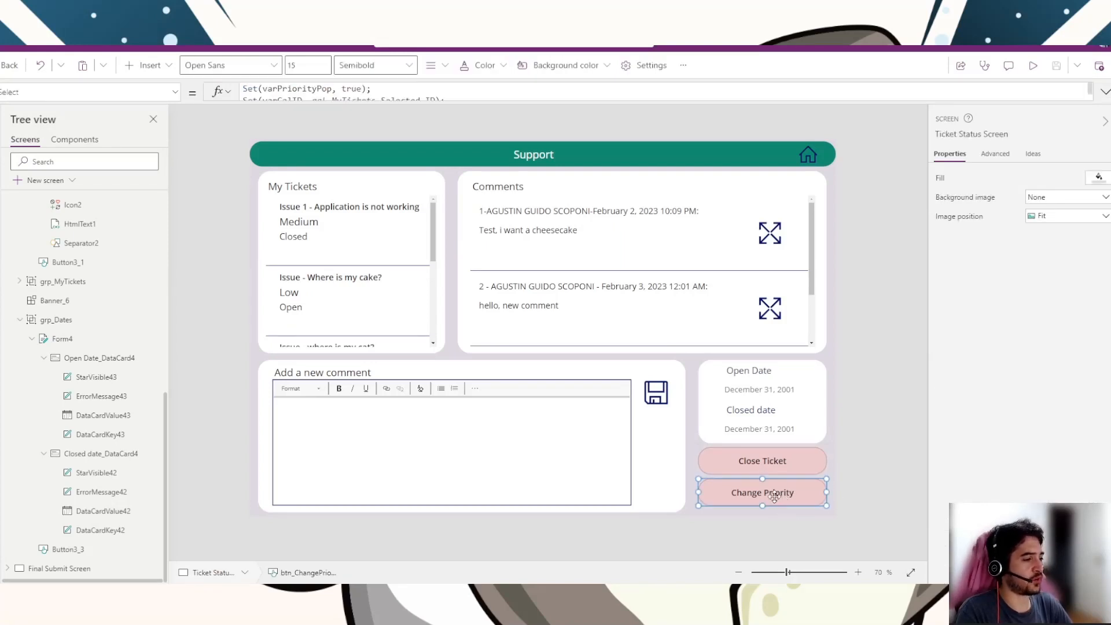
# Step: Expand the Change Priority formula and highlight the Set statements for varGalID and varGalSubject
pyautogui.click(331, 101)
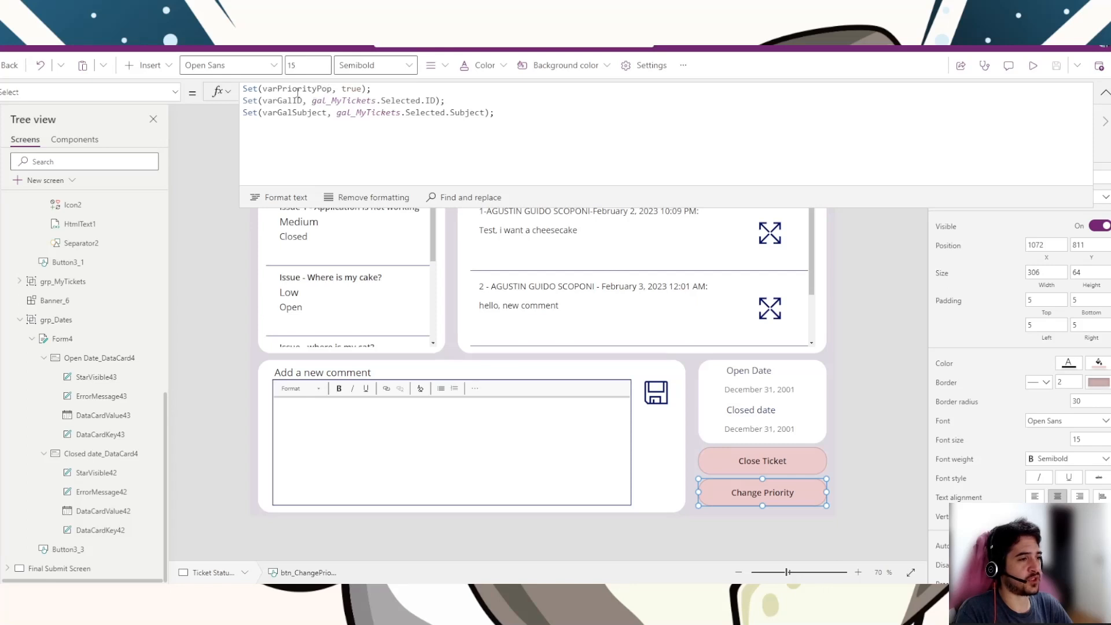
pyautogui.click(353, 89)
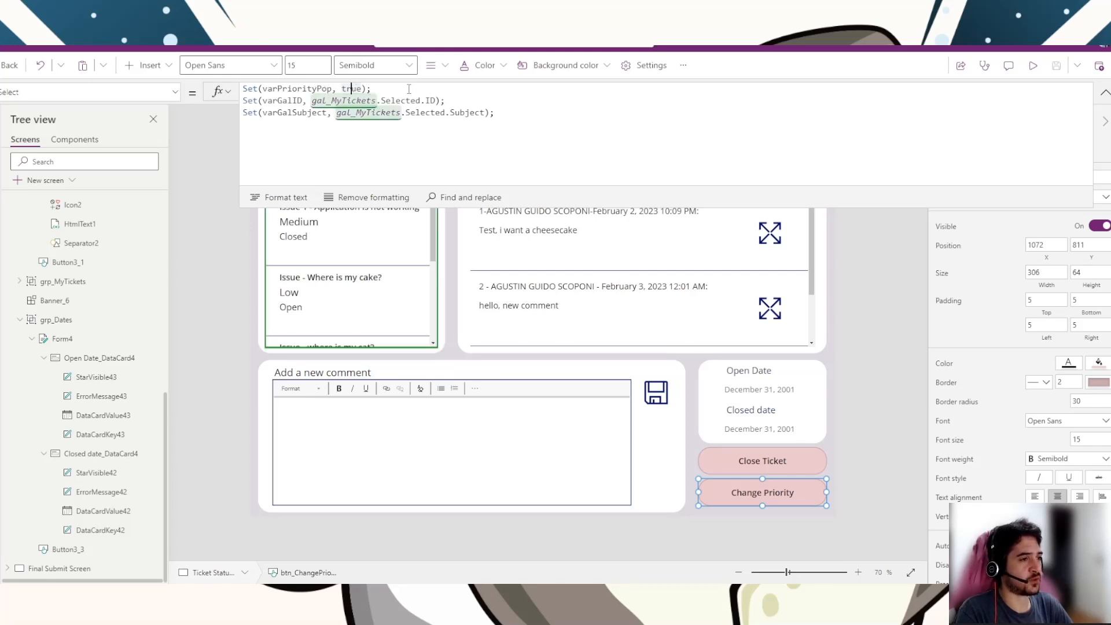
pyautogui.click(253, 101)
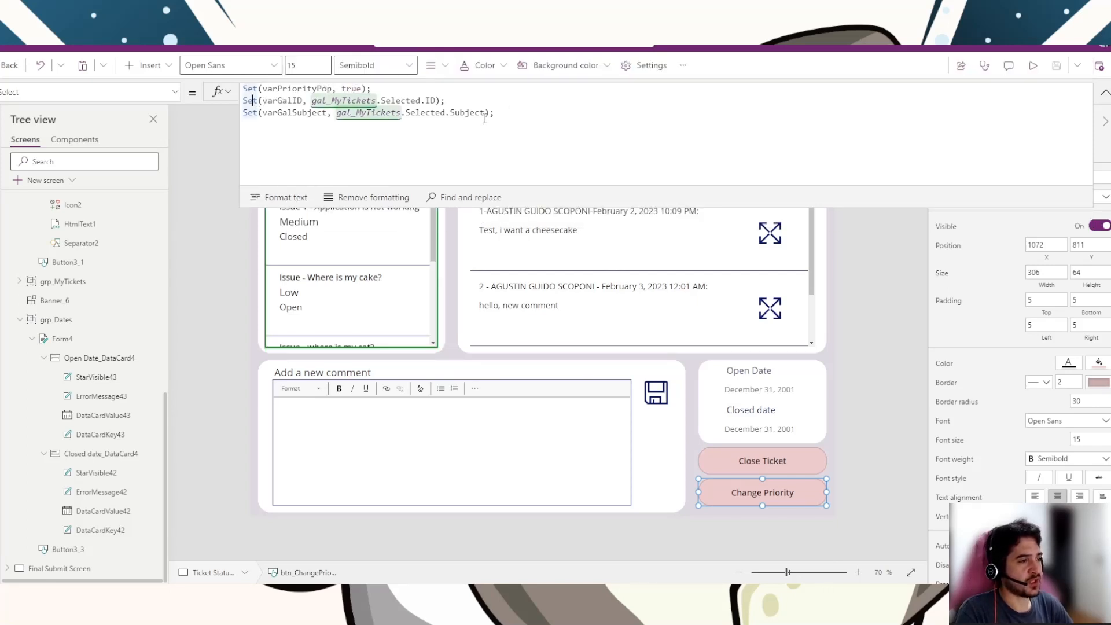
pyautogui.moveTo(495, 113); pyautogui.dragTo(243, 102)
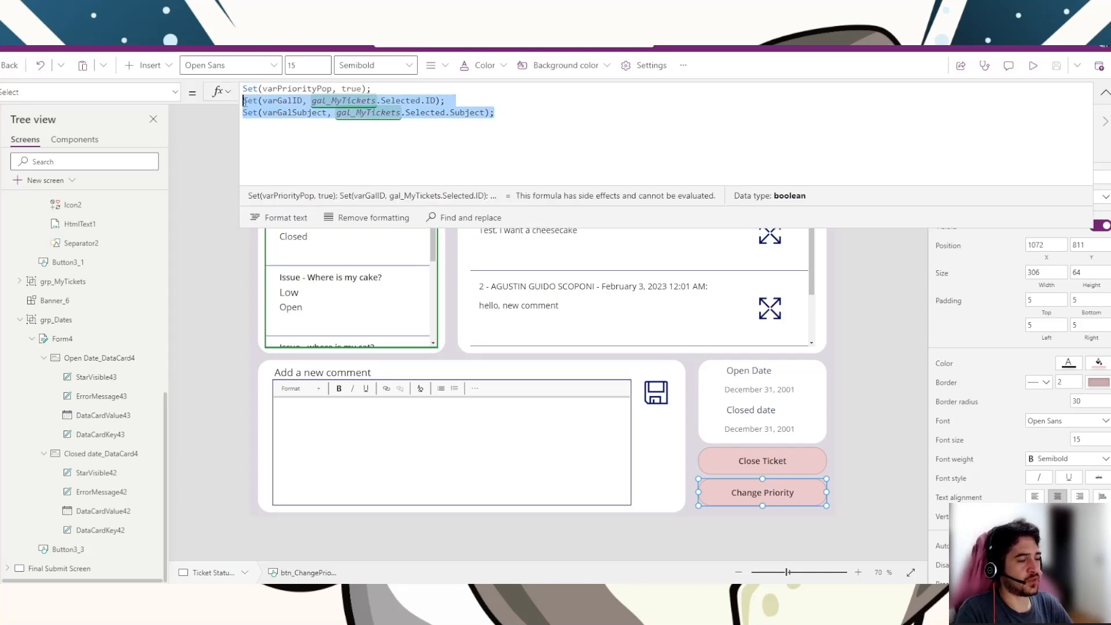
pyautogui.click(251, 103)
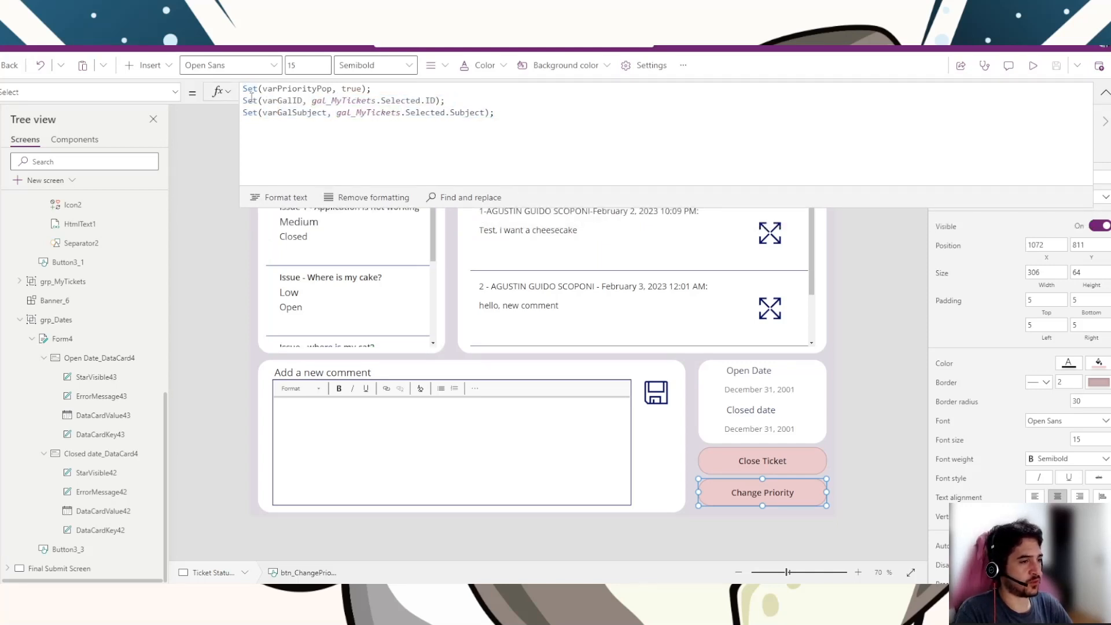
pyautogui.click(246, 100)
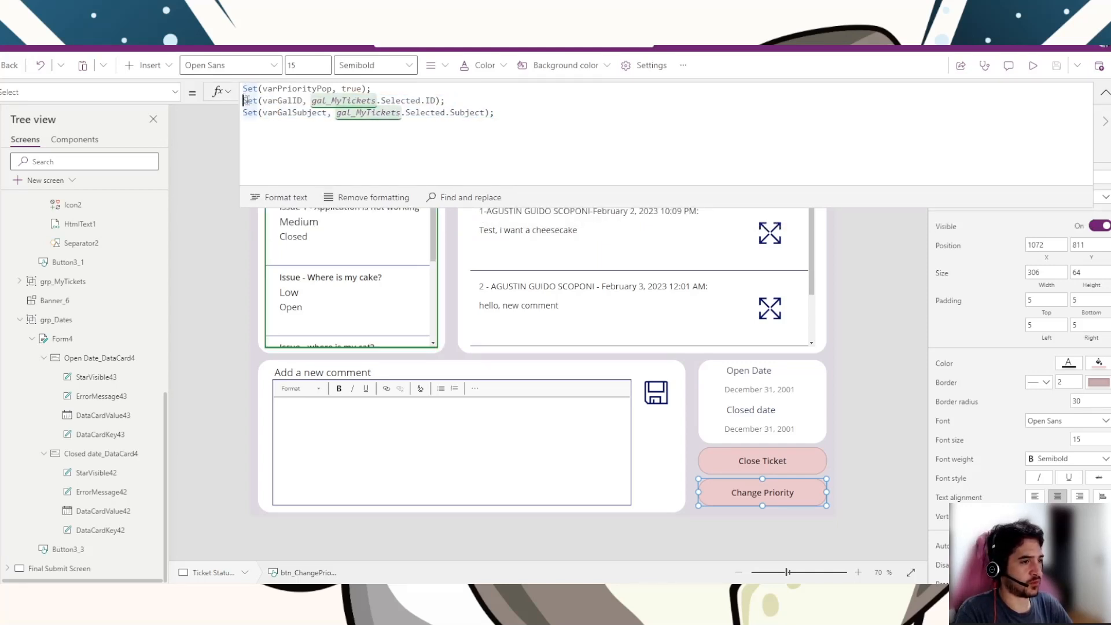
# Step: Examine the varGalID and varGalSubject variables and their gal_MyTickets.Selected values, and collapse the formula
pyautogui.click(289, 102)
pyautogui.click(291, 113)
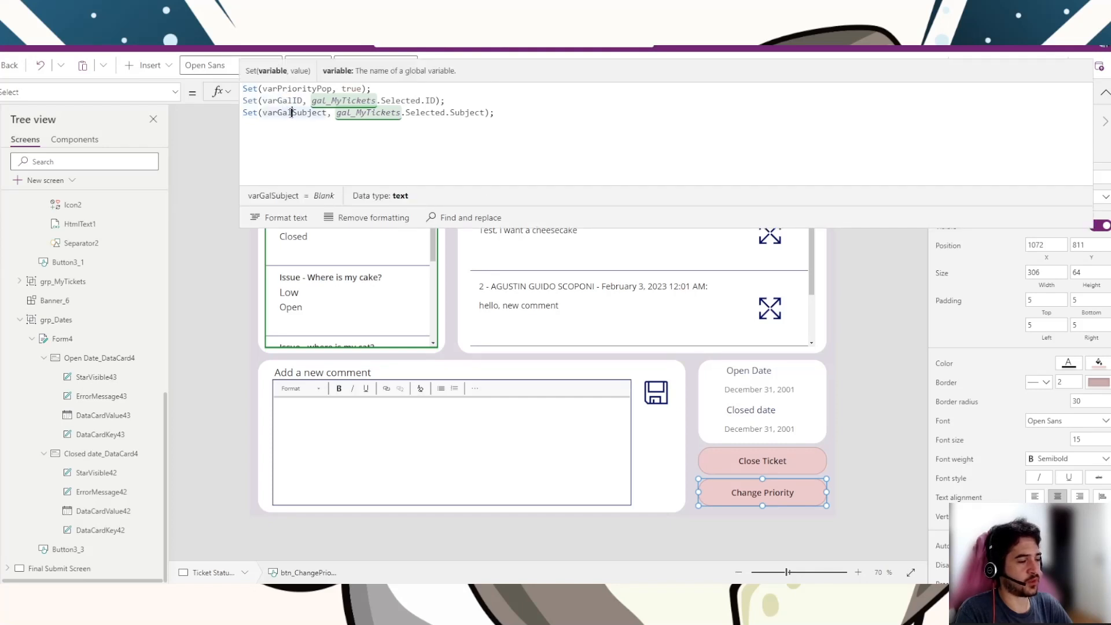
pyautogui.doubleClick(277, 101)
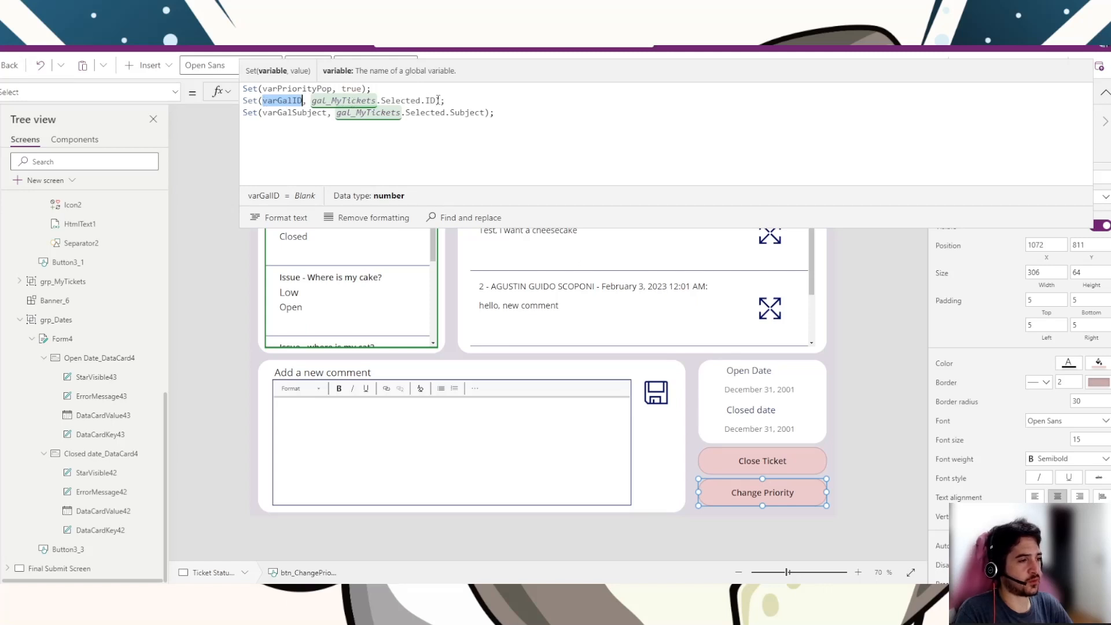
pyautogui.moveTo(438, 100); pyautogui.dragTo(312, 101)
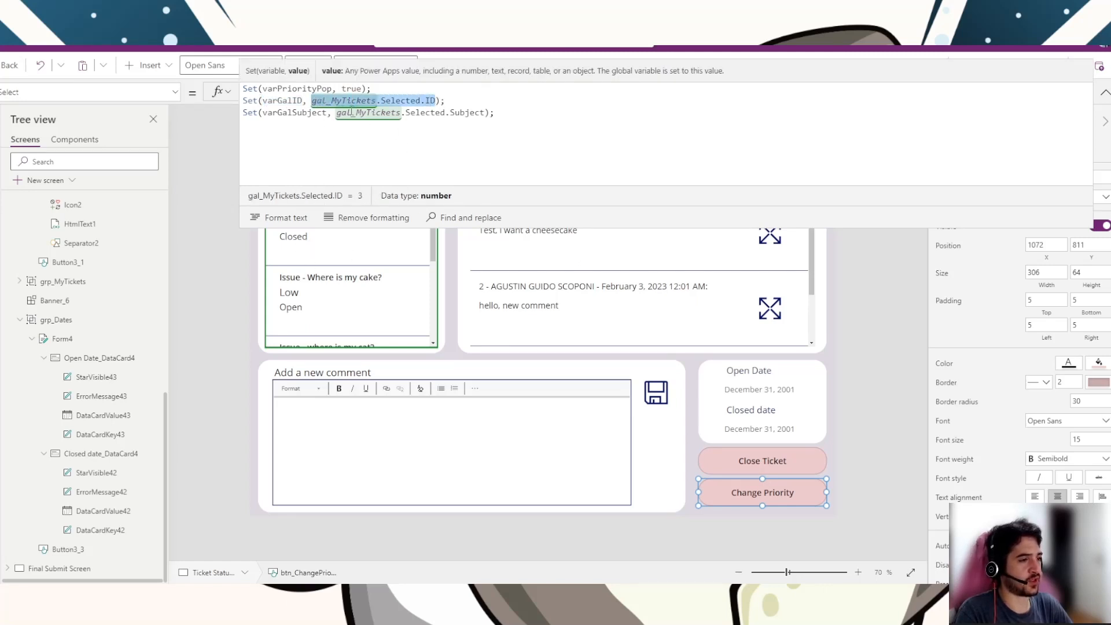
pyautogui.doubleClick(325, 113)
pyautogui.click(608, 128)
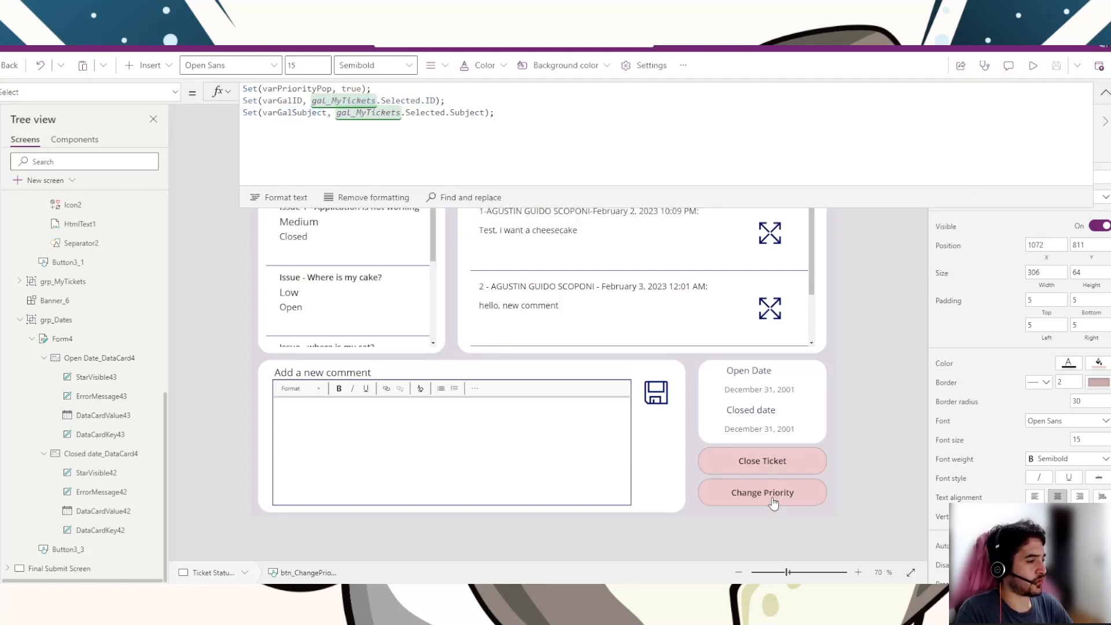
pyautogui.click(1101, 97)
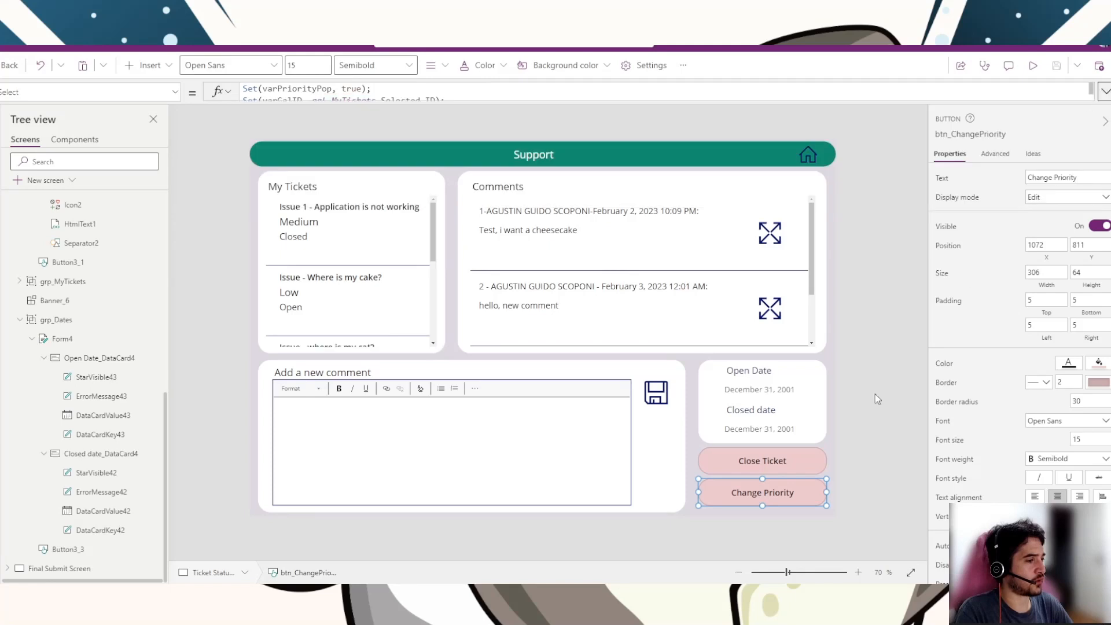
# Step: Run the Change Priority button in the editor and open the priority choices in its pop-up
pyautogui.keyDown('alt'); pyautogui.click(761, 492); pyautogui.keyUp('alt')
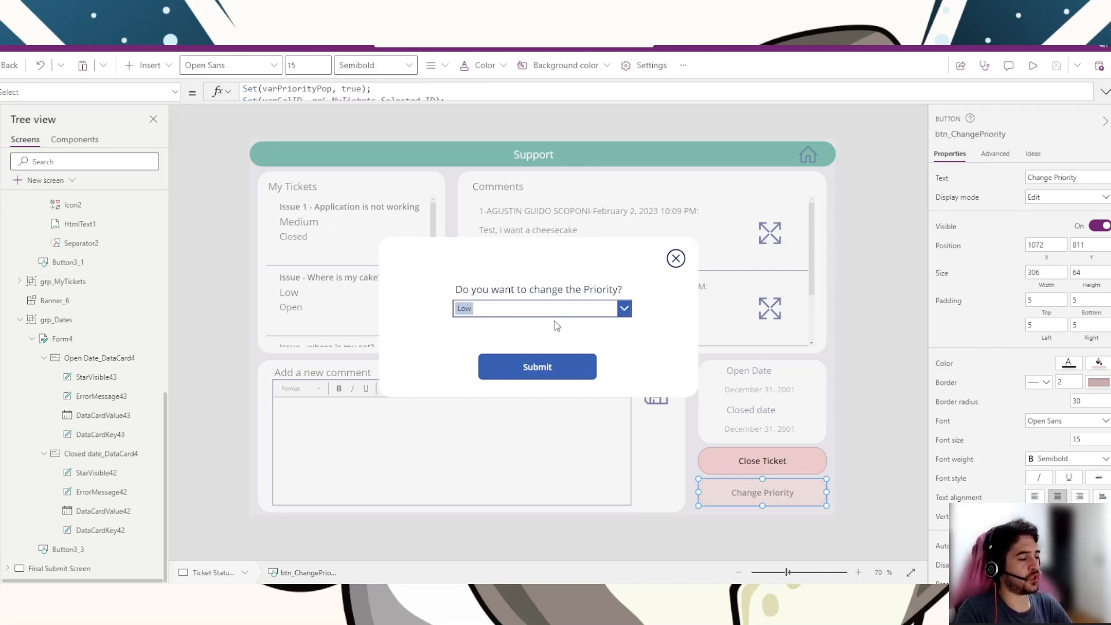
pyautogui.click(631, 313)
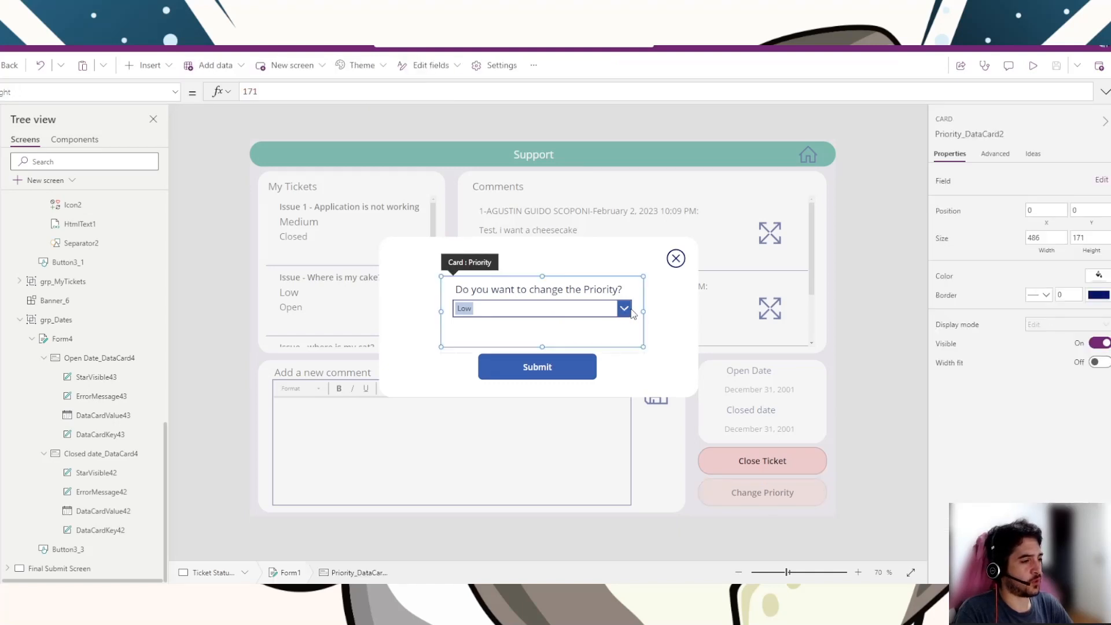
pyautogui.click(632, 312)
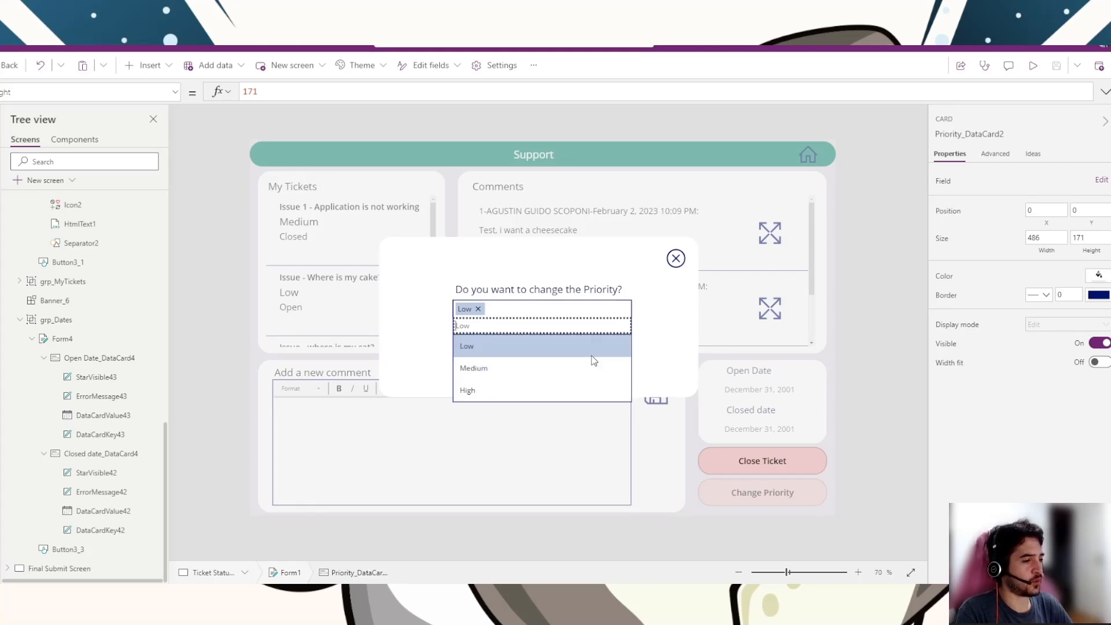
# Step: Select the priority combo box in the pop-up and look through its properties
pyautogui.click(597, 316)
pyautogui.click(597, 316)
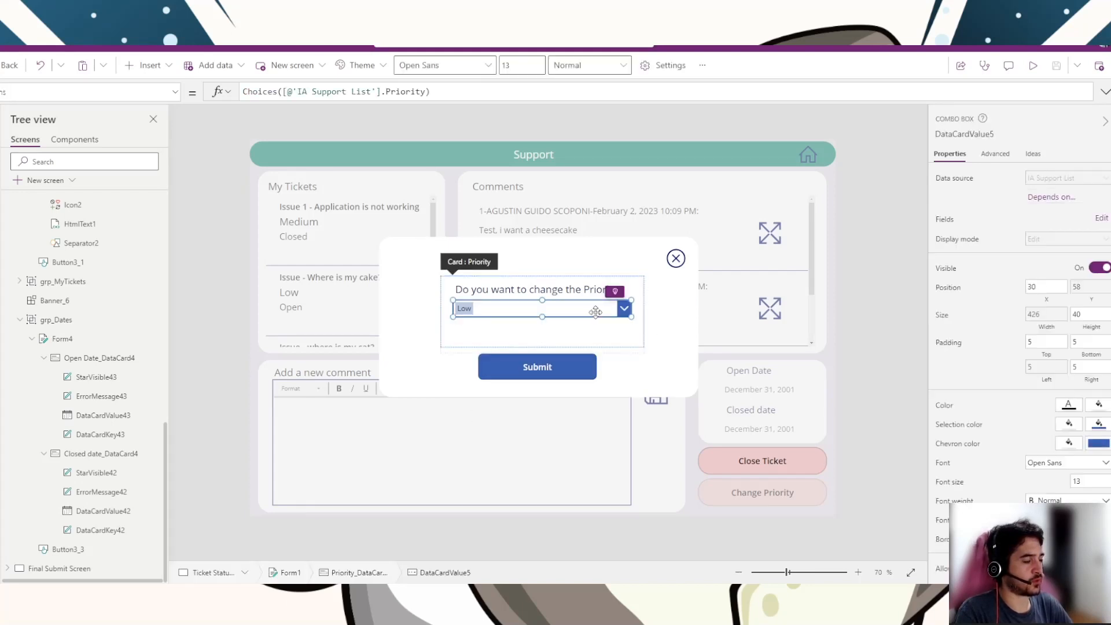
pyautogui.scroll(-1, 1004, 391)
pyautogui.scroll(-3, 1006, 392)
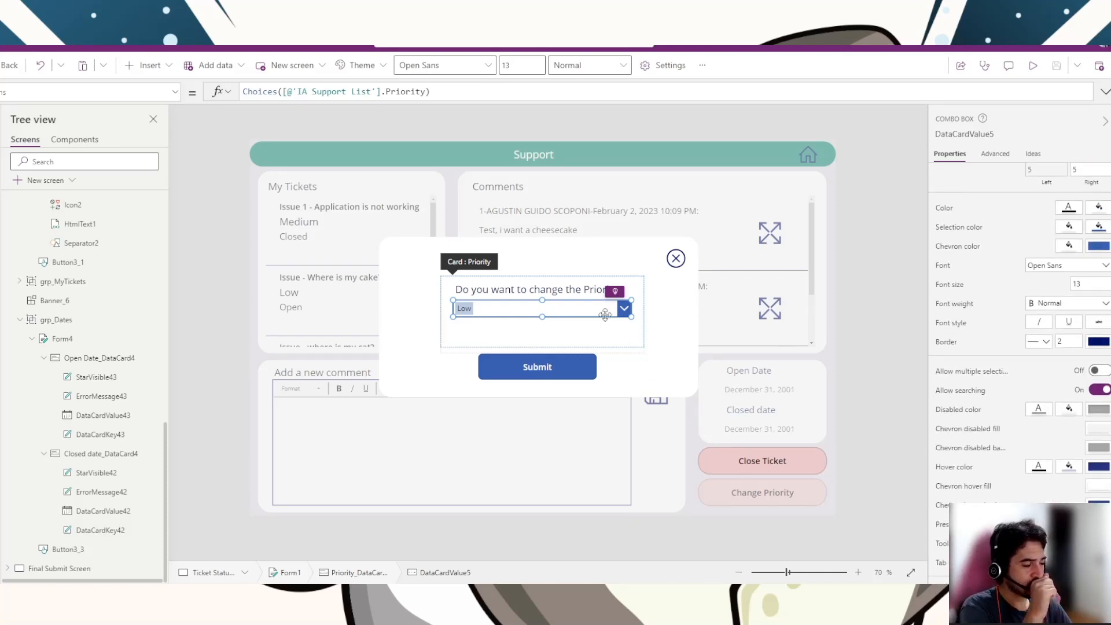
# Step: Inspect the pop-up's white background button, the grp_ChangePrioirty group and Form1 with its data source
pyautogui.click(596, 267)
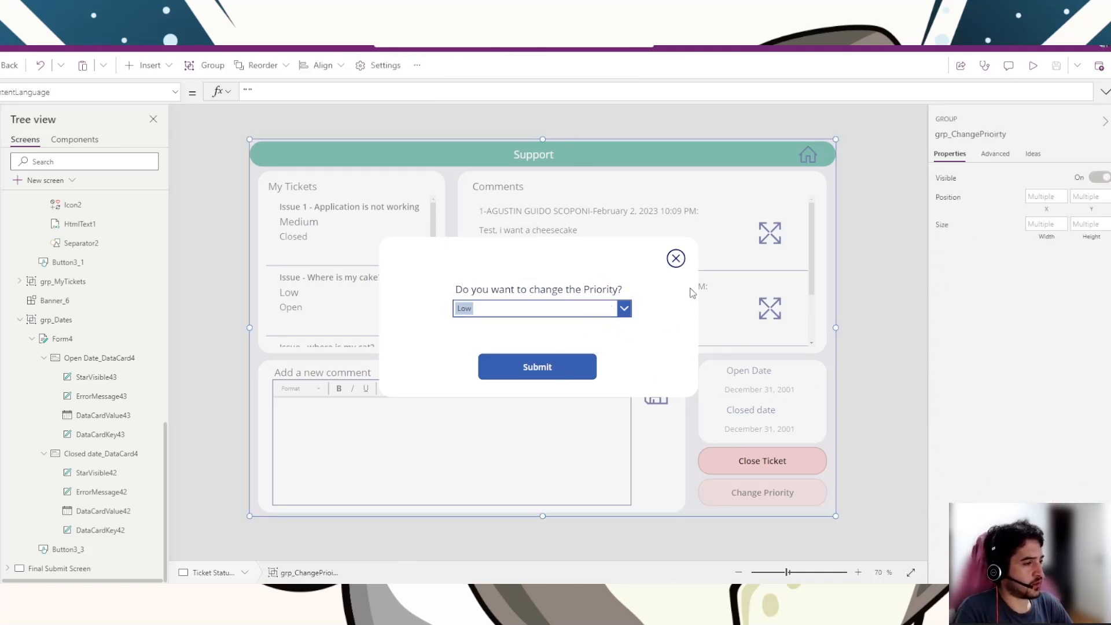
pyautogui.click(641, 307)
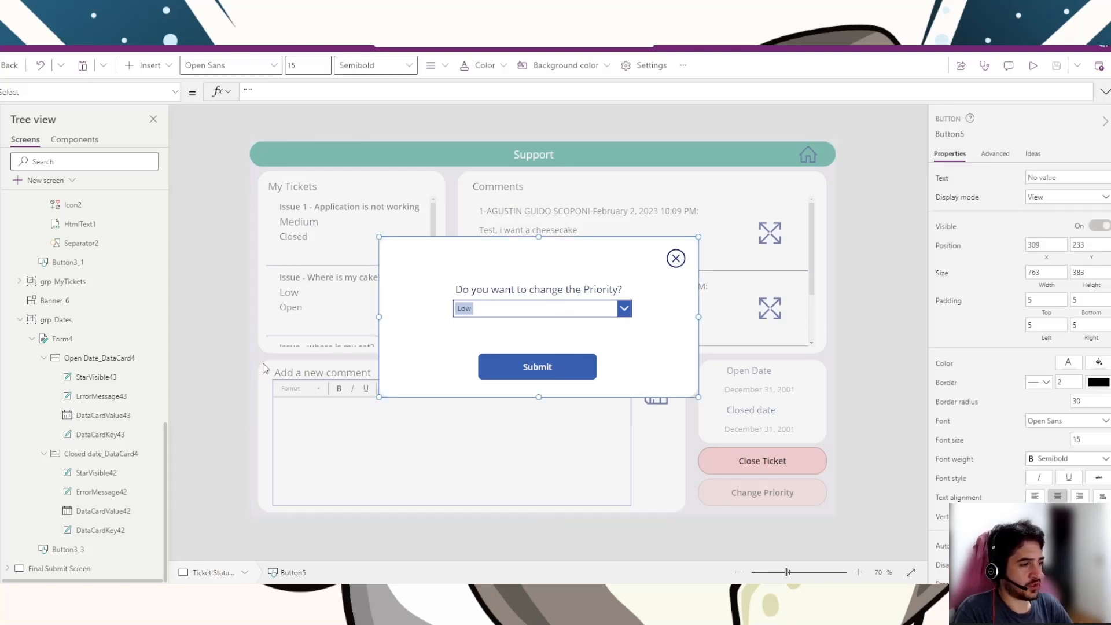
pyautogui.scroll(10, 124, 391)
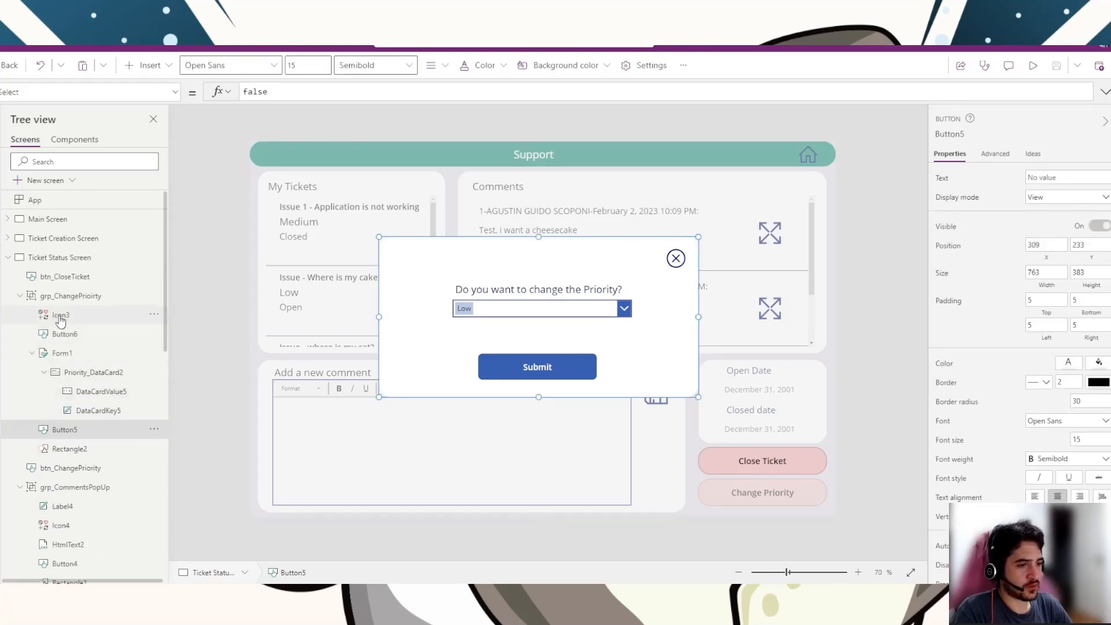
pyautogui.click(63, 301)
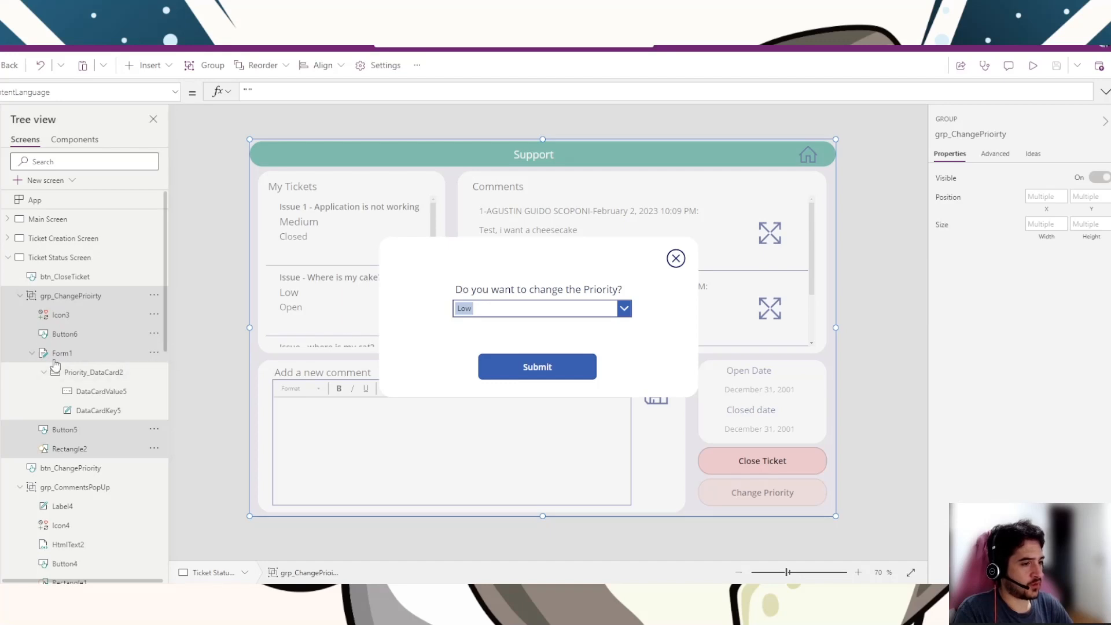
pyautogui.click(84, 359)
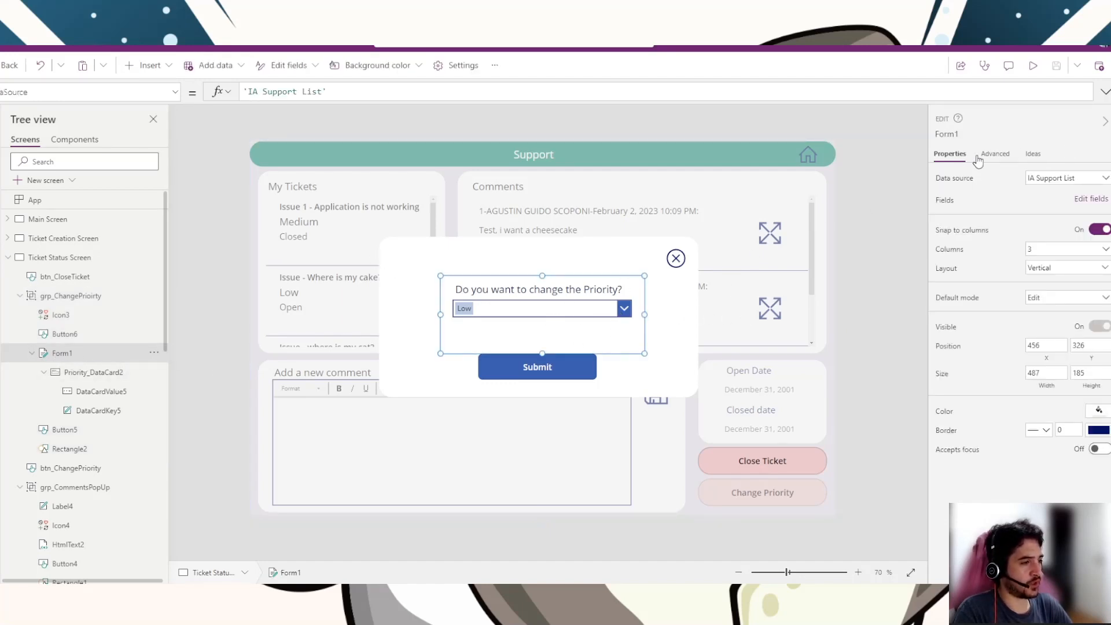
# Step: Inspect the DataCardValue5 combo box and highlight the Text property of the question label above it
pyautogui.click(622, 312)
pyautogui.click(623, 312)
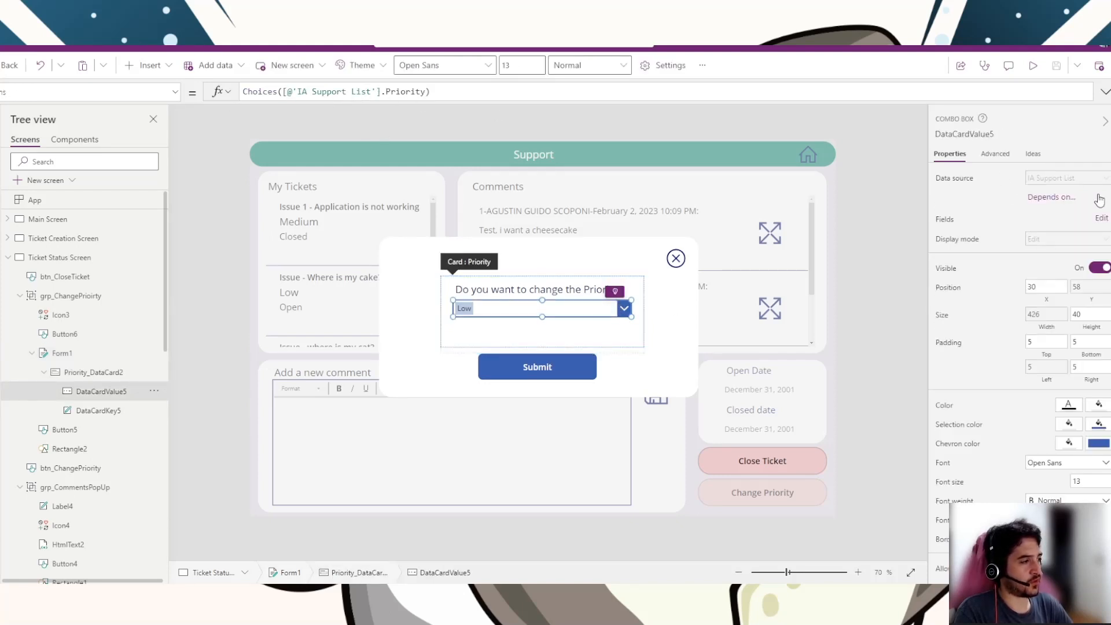
pyautogui.click(519, 290)
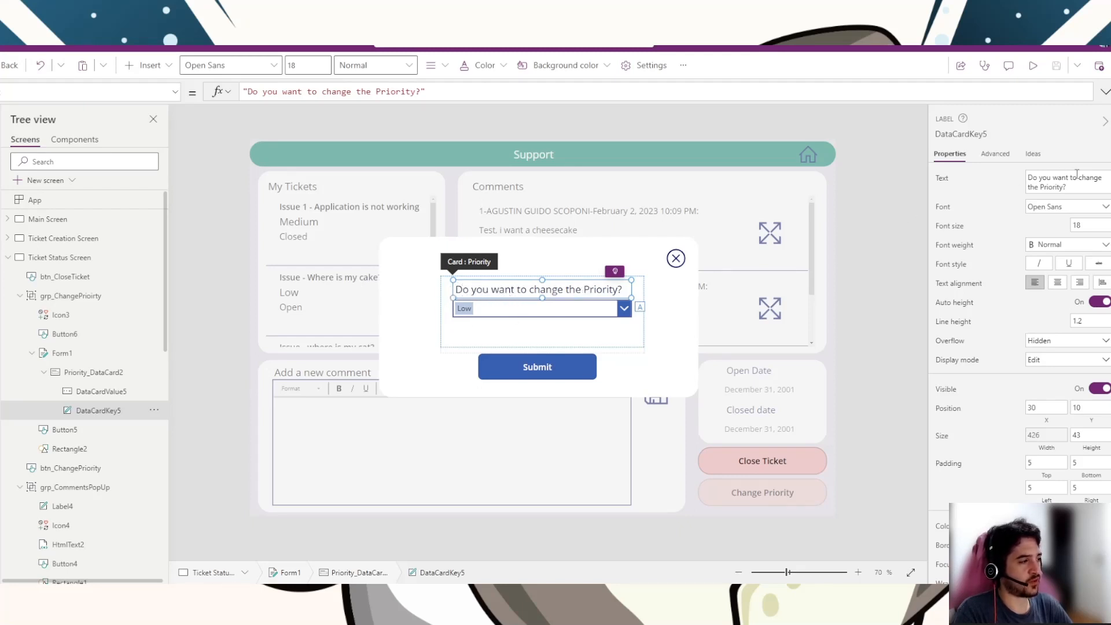
pyautogui.moveTo(1084, 190); pyautogui.dragTo(1023, 175)
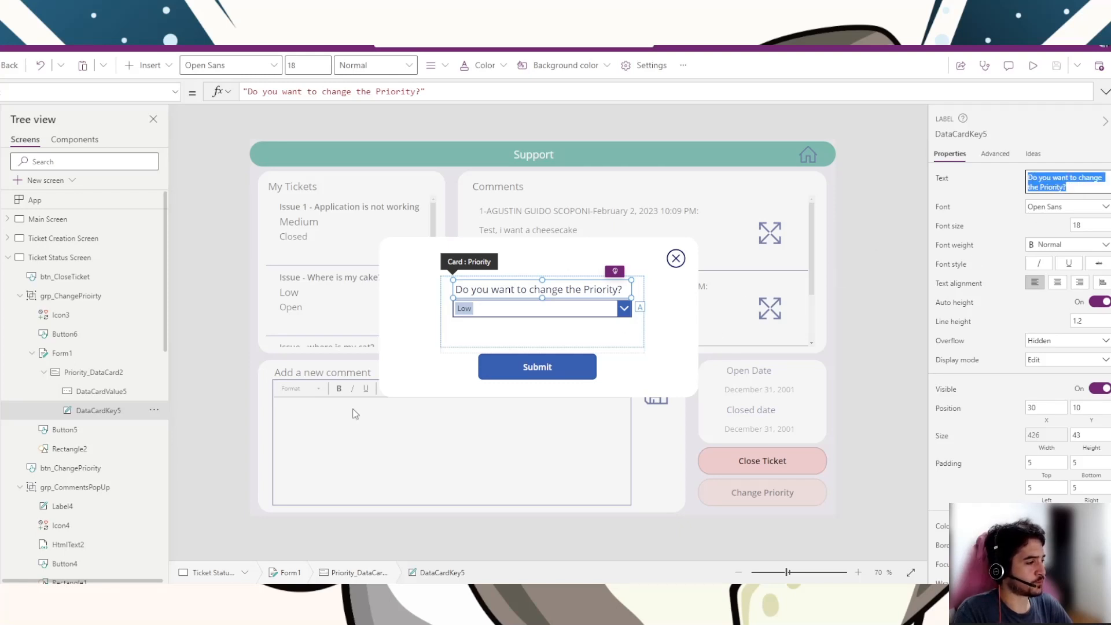
# Step: Select the pop-up's background and its close icon, Icon3, to show the icon's OnSelect formula
pyautogui.click(666, 377)
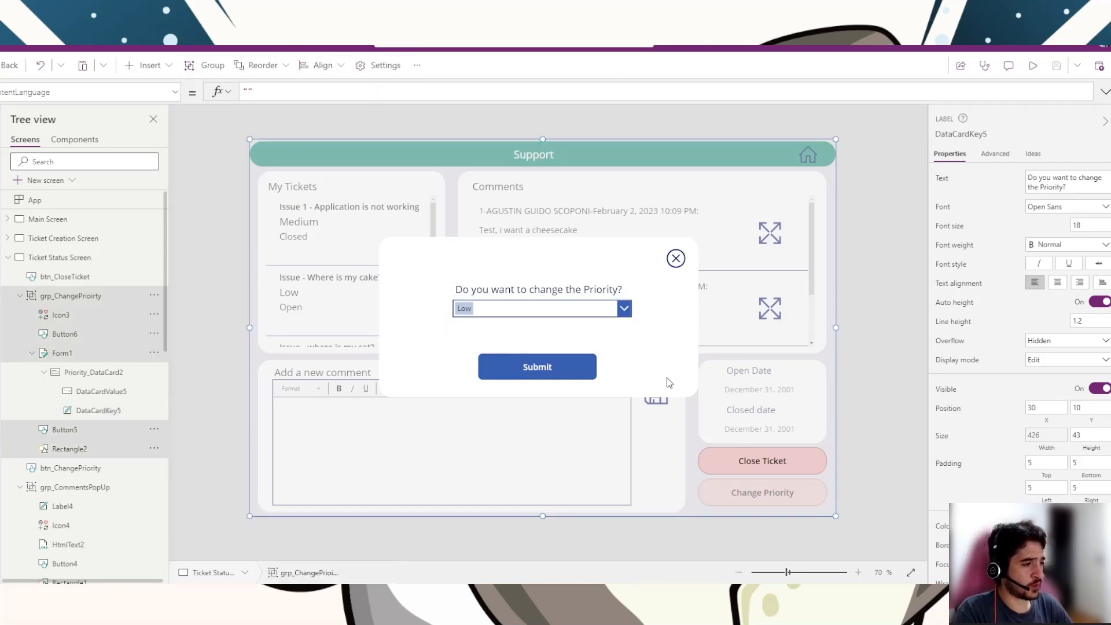
pyautogui.click(672, 378)
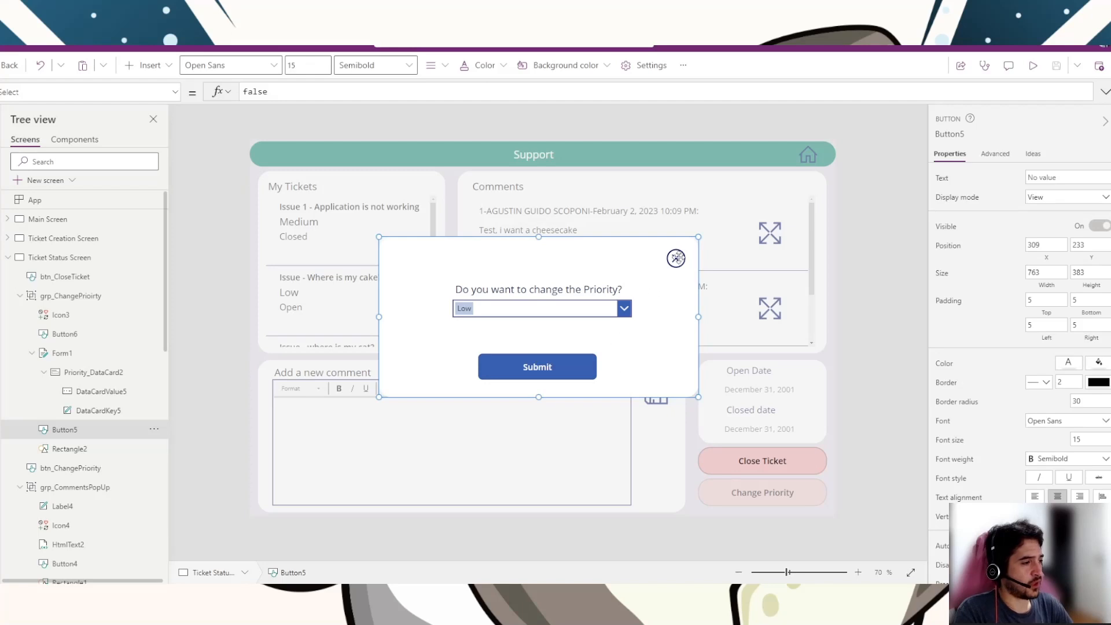
pyautogui.press('alt')
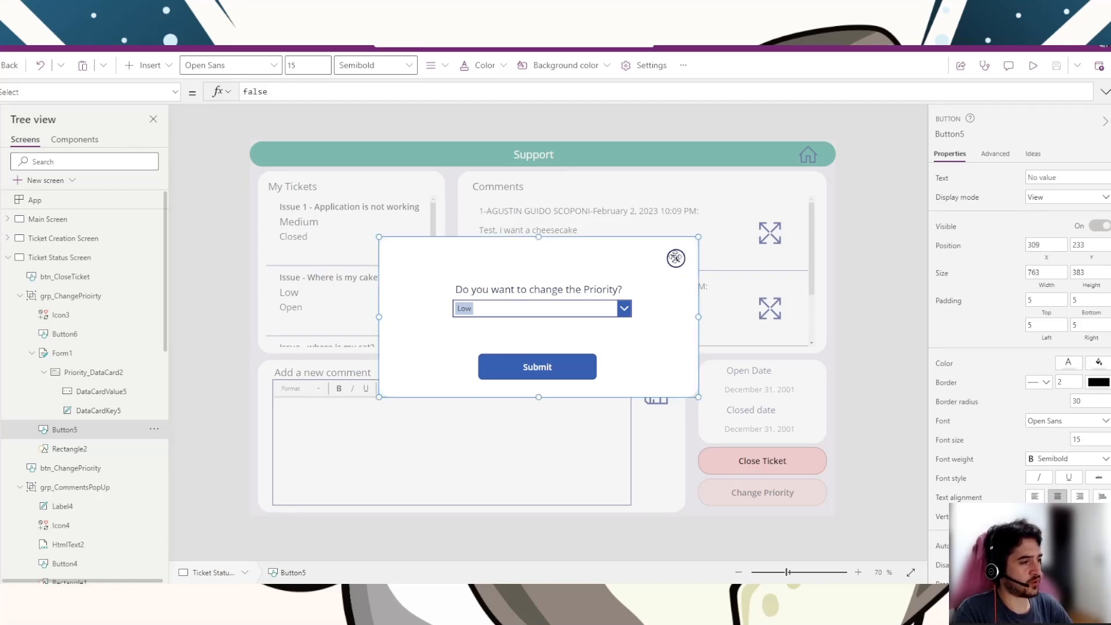
pyautogui.click(61, 315)
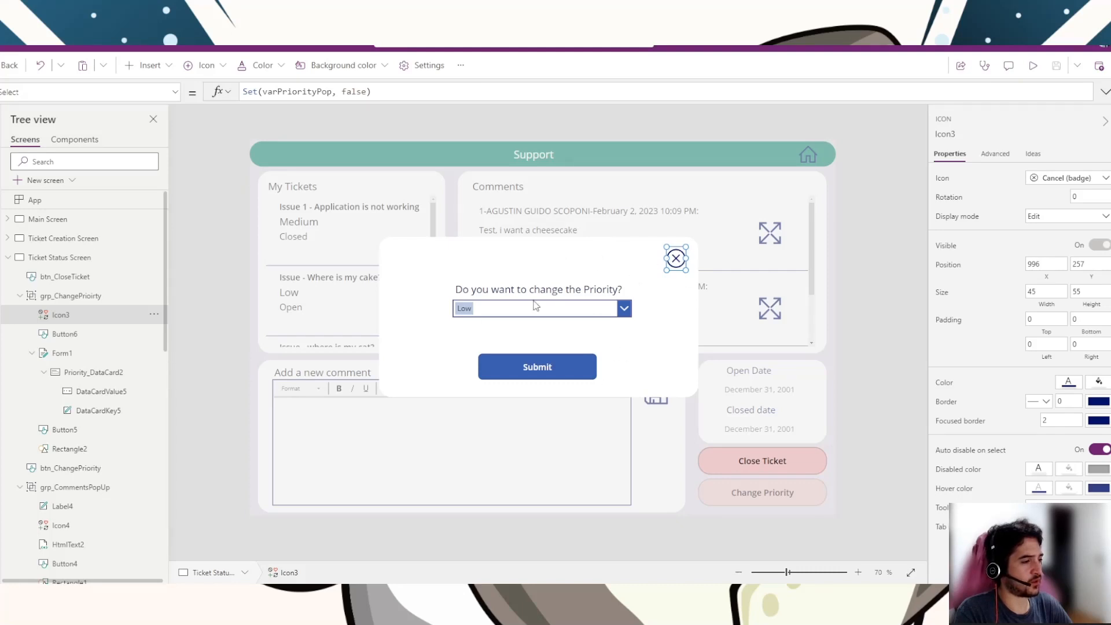
# Step: Select the pop-up's Submit button, expand its OnSelect formula and highlight the Patch statement
pyautogui.click(648, 362)
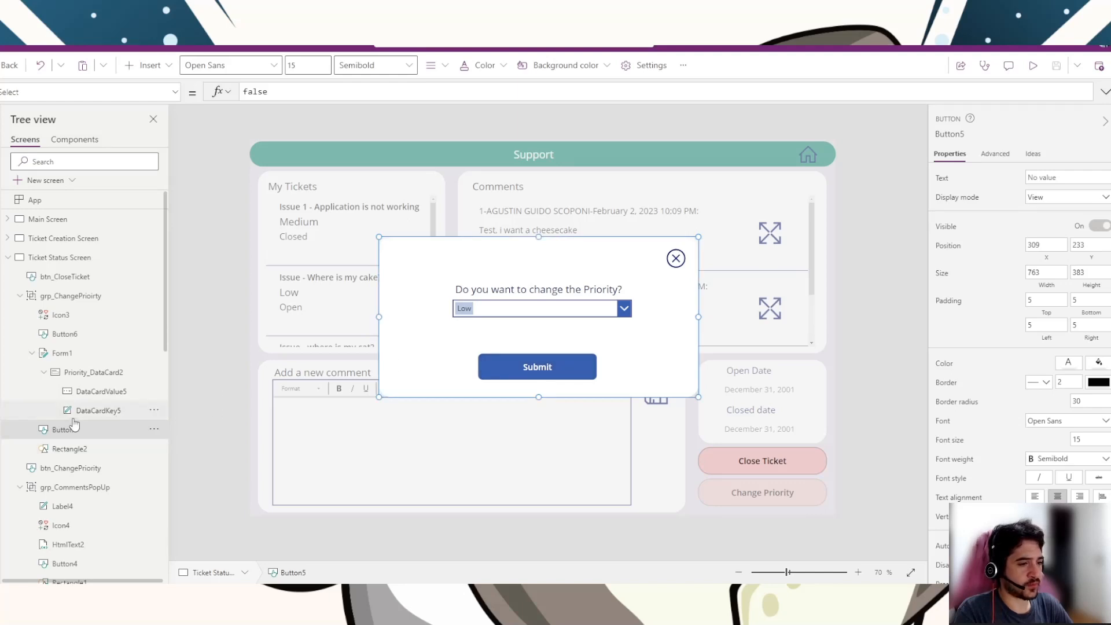
pyautogui.click(58, 341)
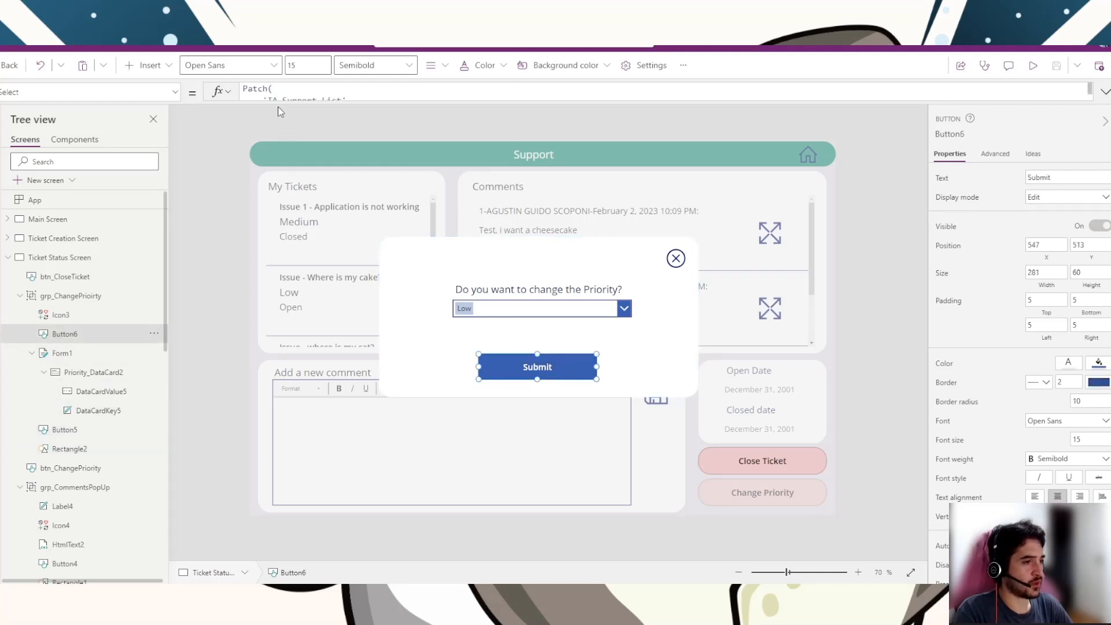
pyautogui.click(272, 103)
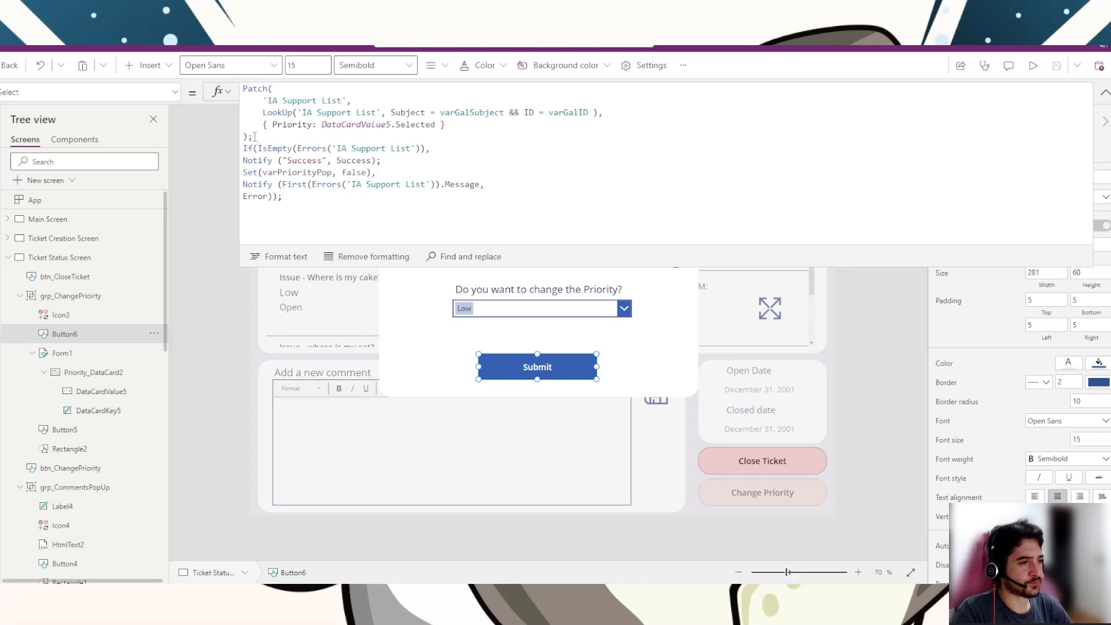
pyautogui.moveTo(255, 136); pyautogui.dragTo(238, 87)
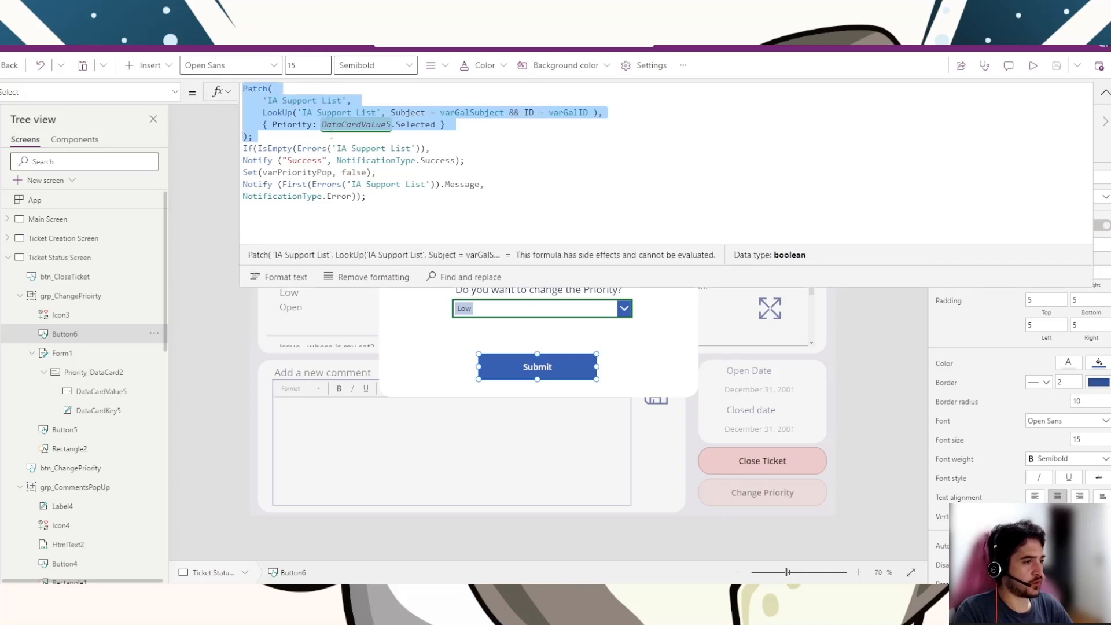
pyautogui.click(291, 135)
pyautogui.moveTo(290, 136); pyautogui.dragTo(242, 88)
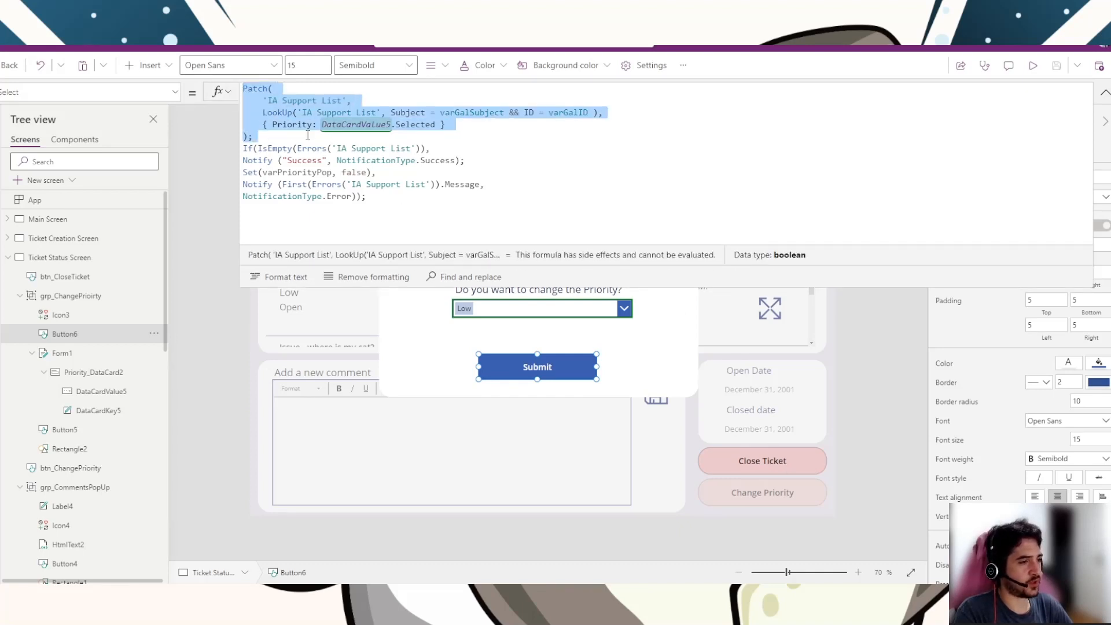
# Step: Examine the Priority: DataCardValue5.Selected update in the Patch, and the Set(varPriorityPop, false) line
pyautogui.click(284, 134)
pyautogui.doubleClick(284, 125)
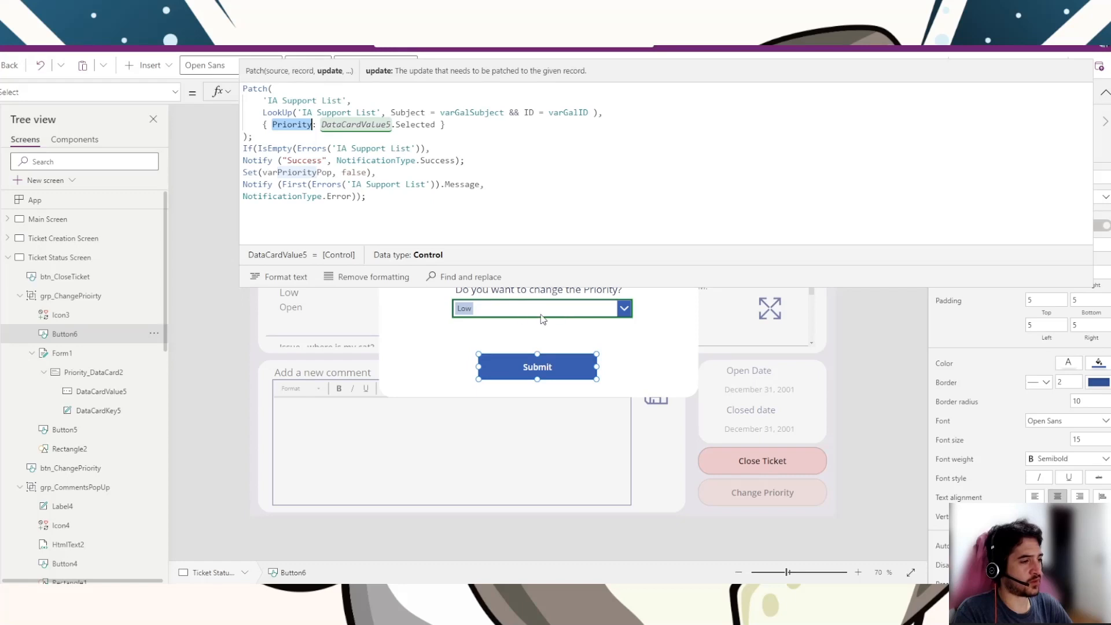
pyautogui.click(438, 125)
pyautogui.moveTo(255, 137); pyautogui.dragTo(220, 93)
pyautogui.click(397, 171)
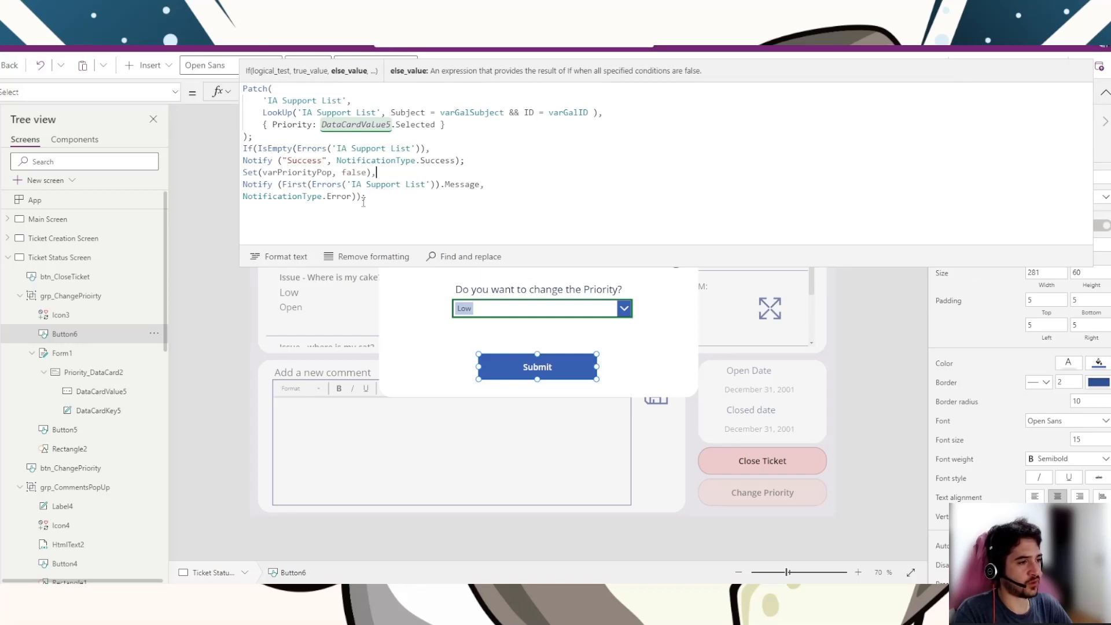
# Step: Highlight the Set(varPriorityPop, false) line in the Submit button's formula, and collapse the expanded formula
pyautogui.moveTo(377, 172); pyautogui.dragTo(234, 174)
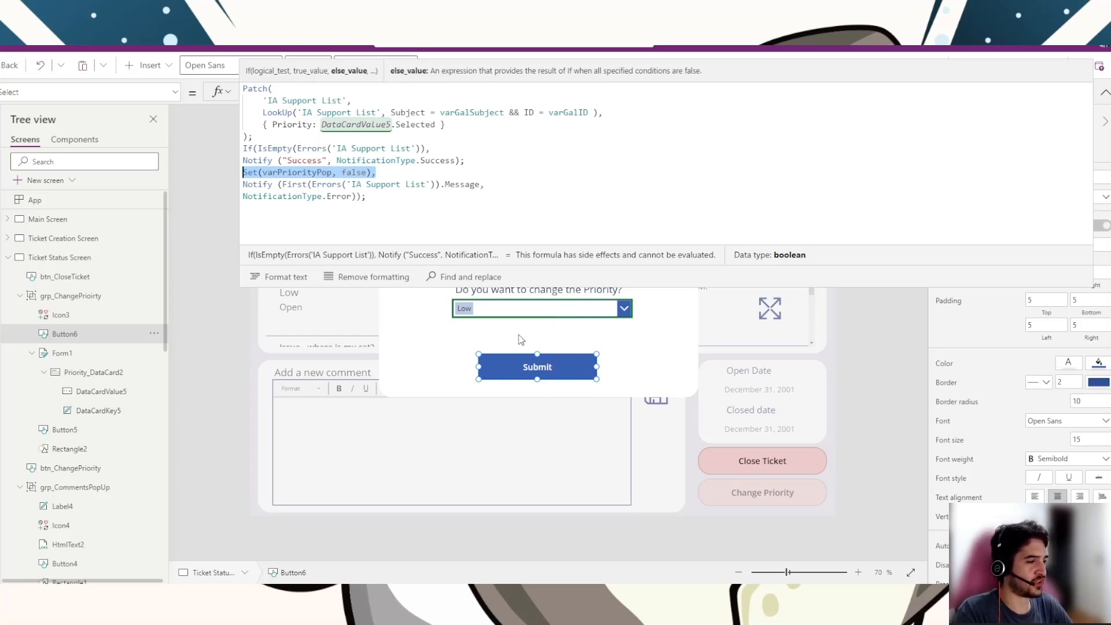
pyautogui.click(1105, 93)
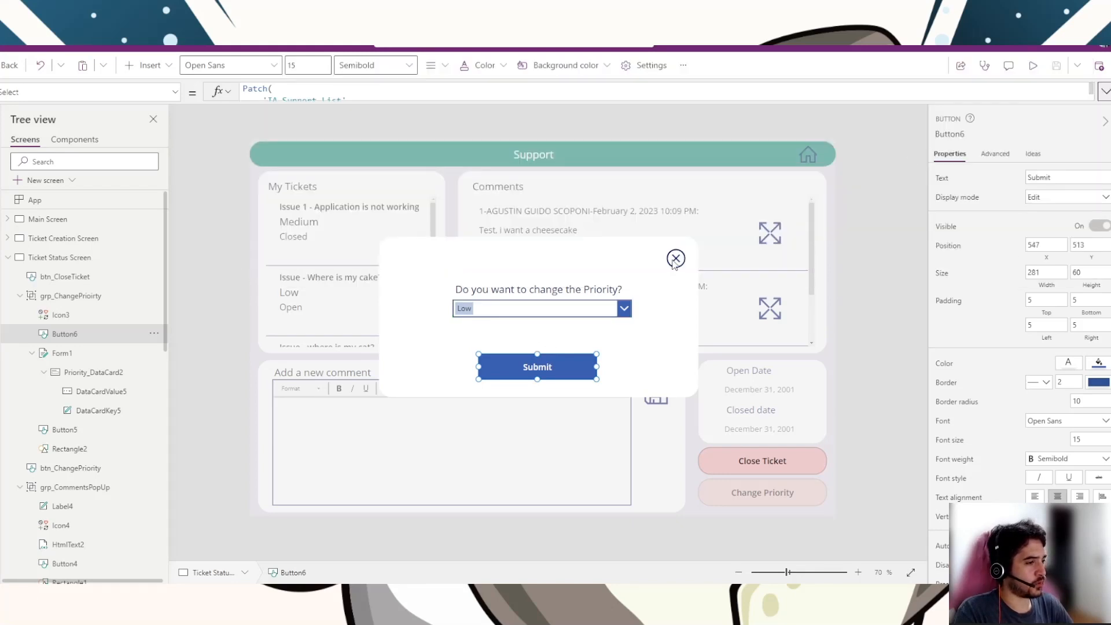
# Step: Preview the app, choose Medium in the priority pop-up in place of Low, and submit the change
pyautogui.click(585, 324)
pyautogui.click(1031, 68)
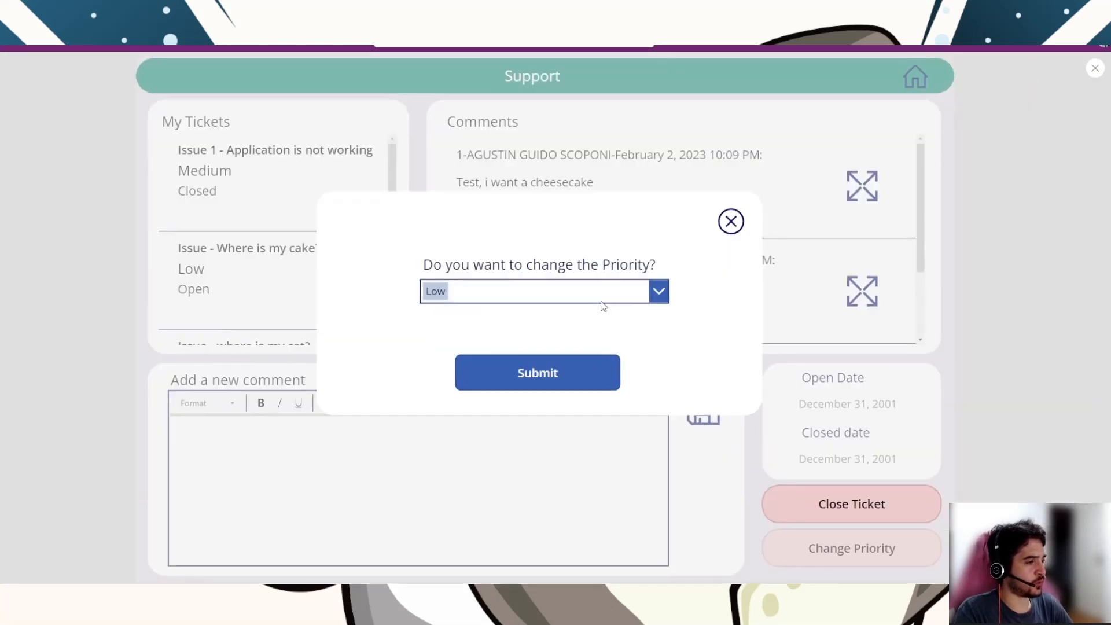
pyautogui.click(639, 293)
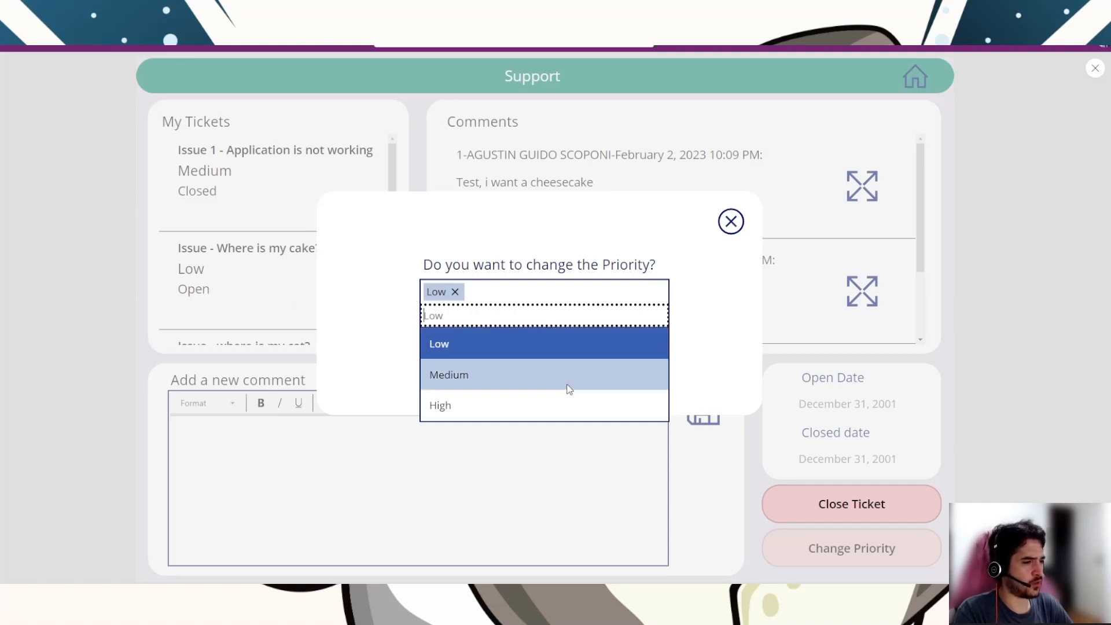
pyautogui.click(473, 375)
pyautogui.click(553, 377)
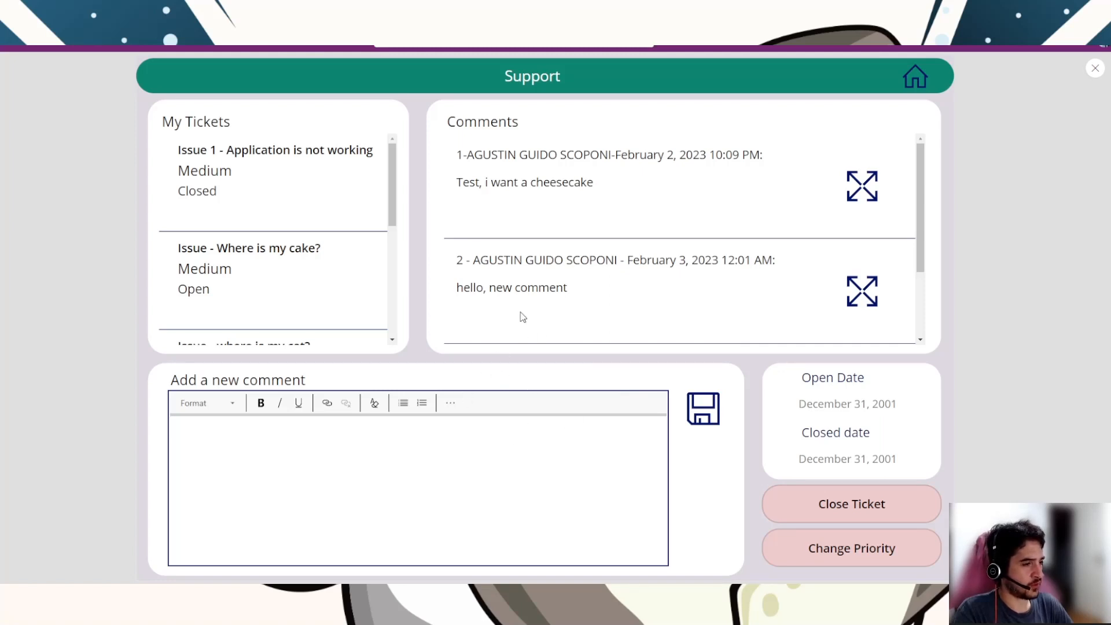
# Step: Reopen the Change Priority pop-up, view its priority choices, close it without submitting and leave the preview
pyautogui.click(907, 552)
pyautogui.click(659, 292)
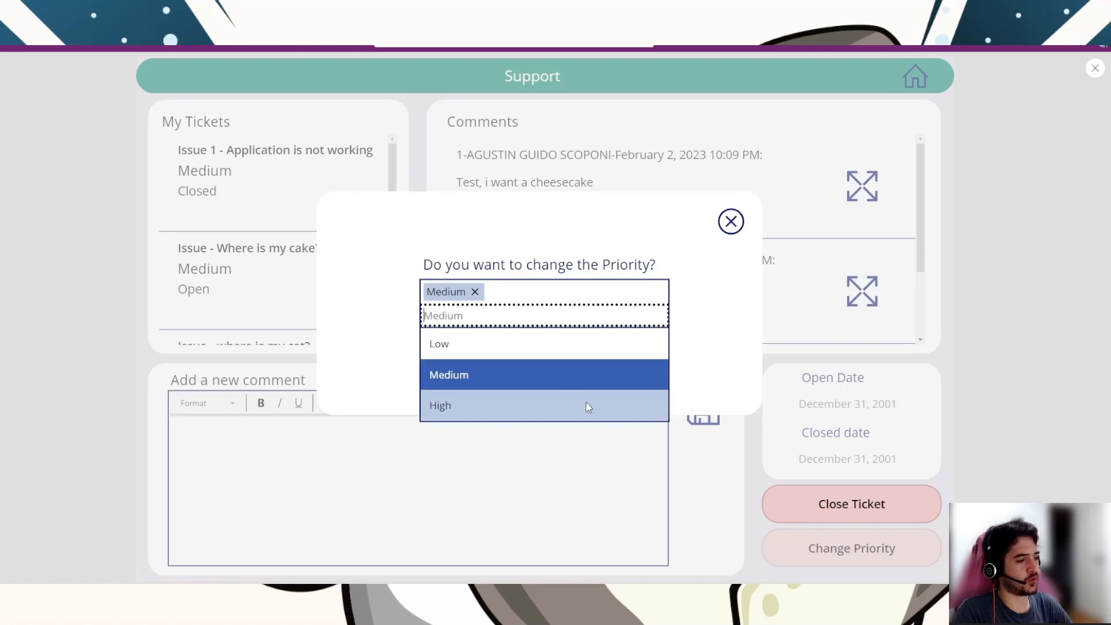
pyautogui.click(701, 327)
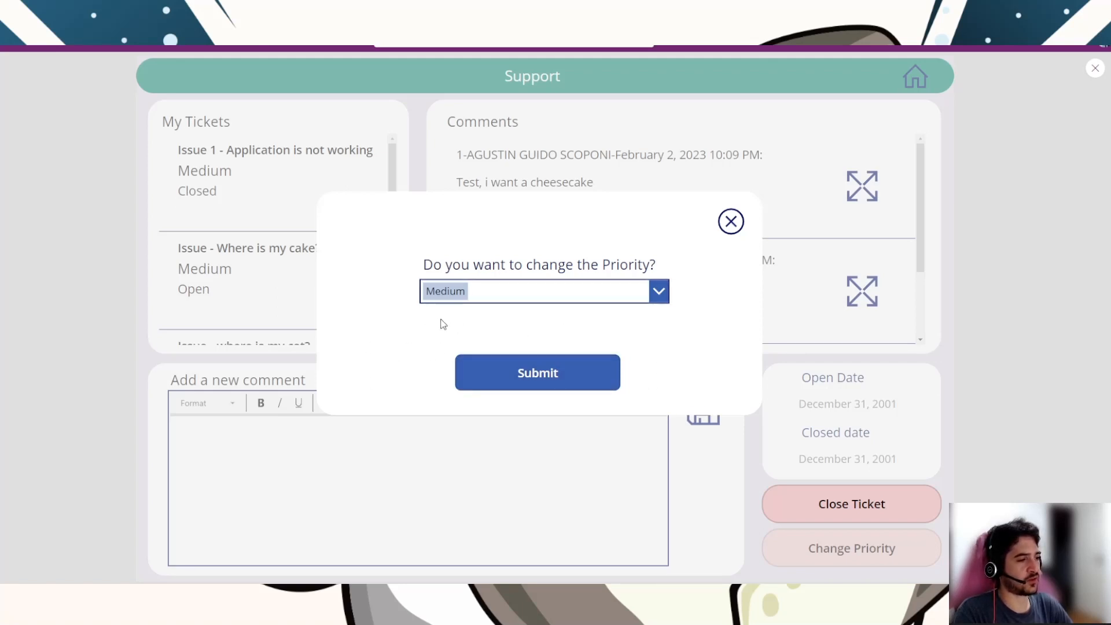
pyautogui.click(732, 223)
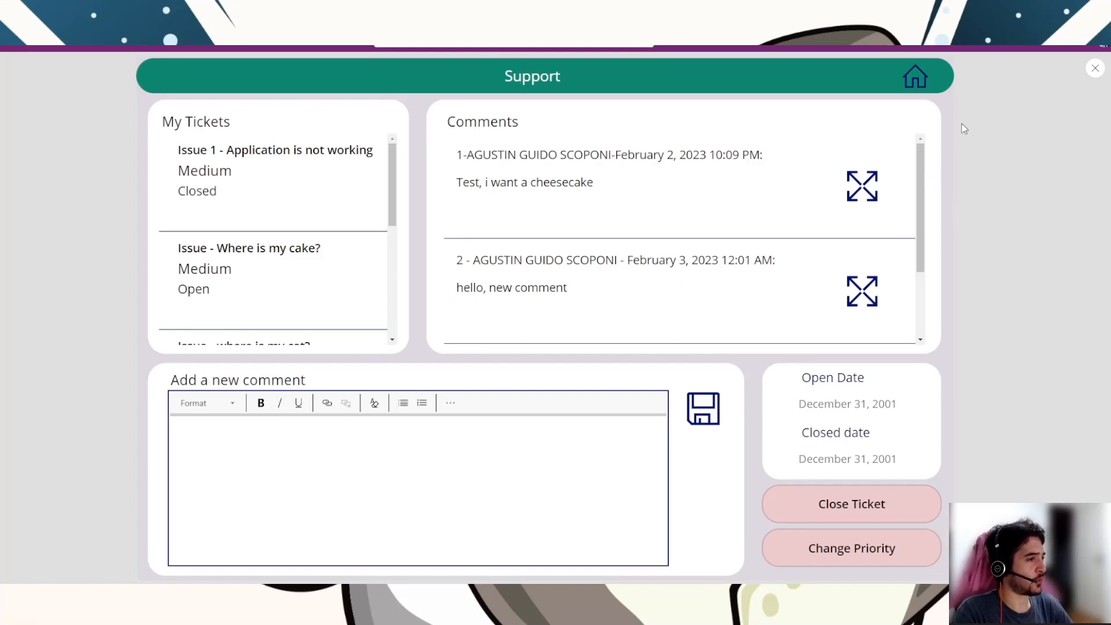
pyautogui.click(1095, 68)
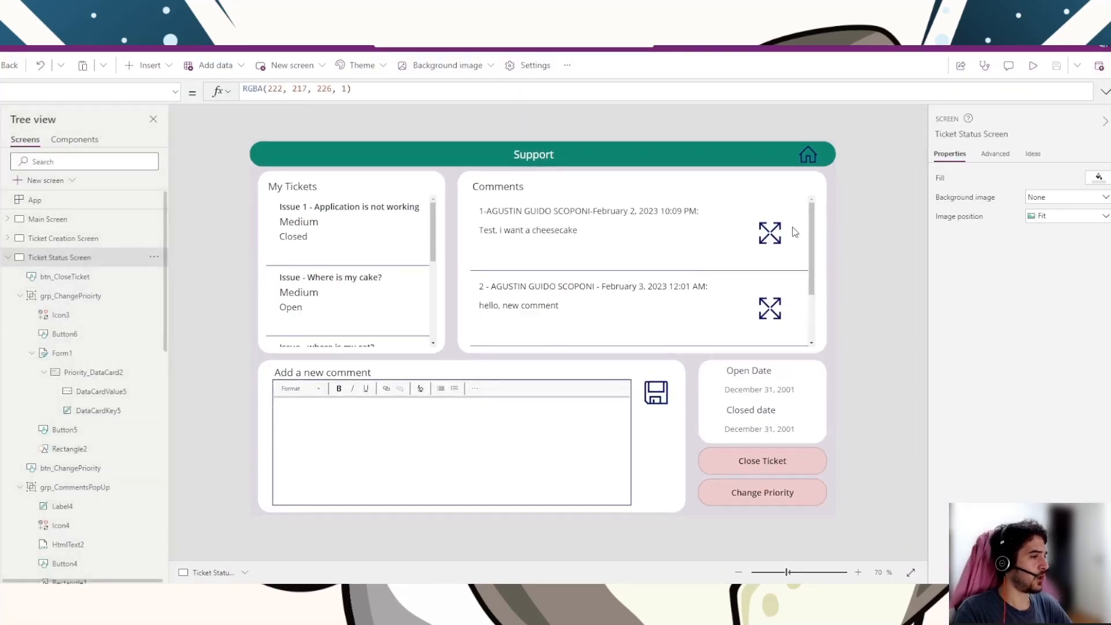